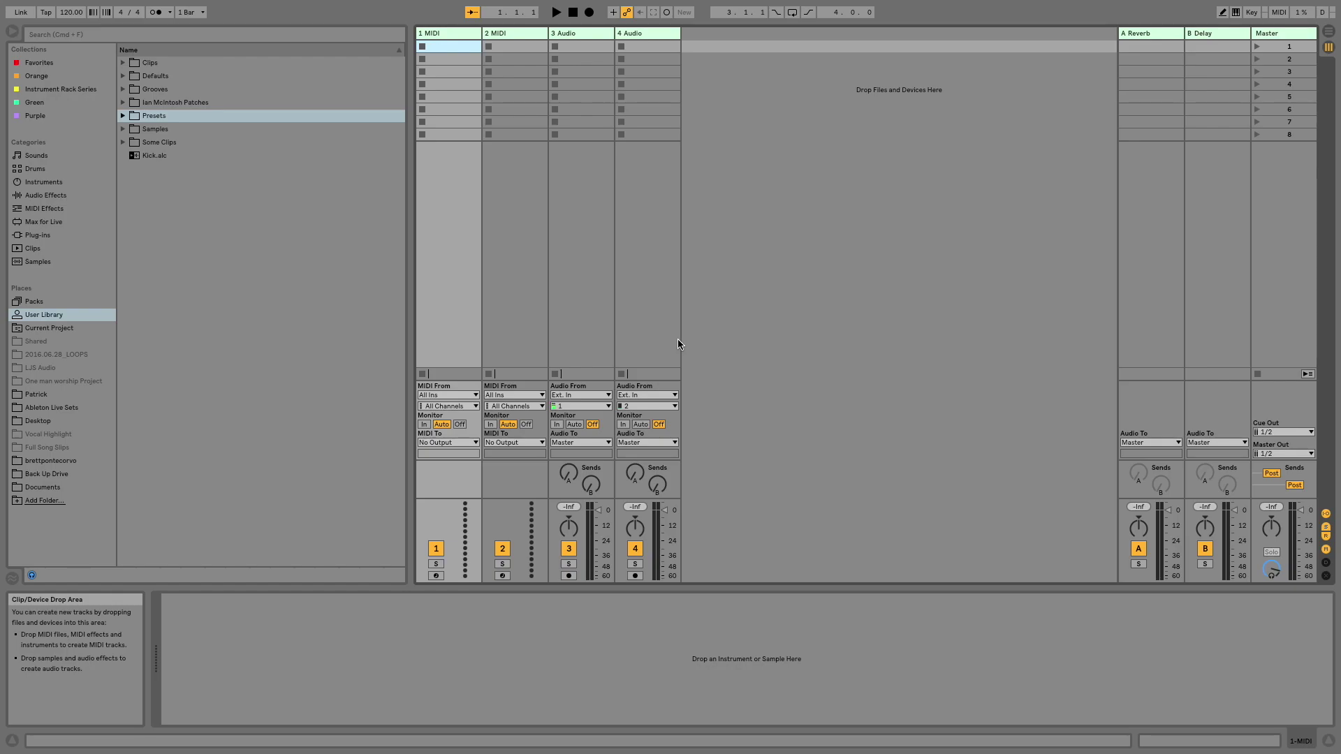
# Rename the first MIDI track as Notes
pyautogui.press('Right')
pyautogui.press('Down')
pyautogui.press('Down')
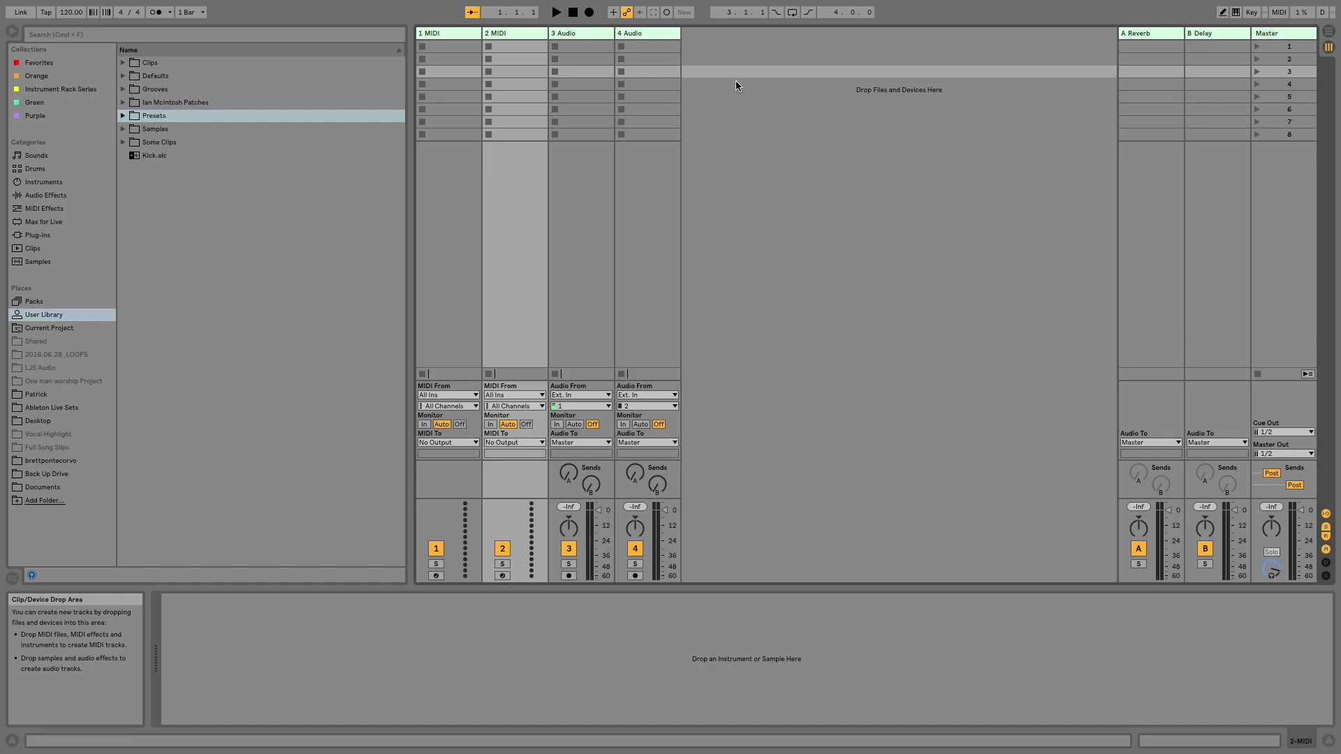
pyautogui.click(463, 36)
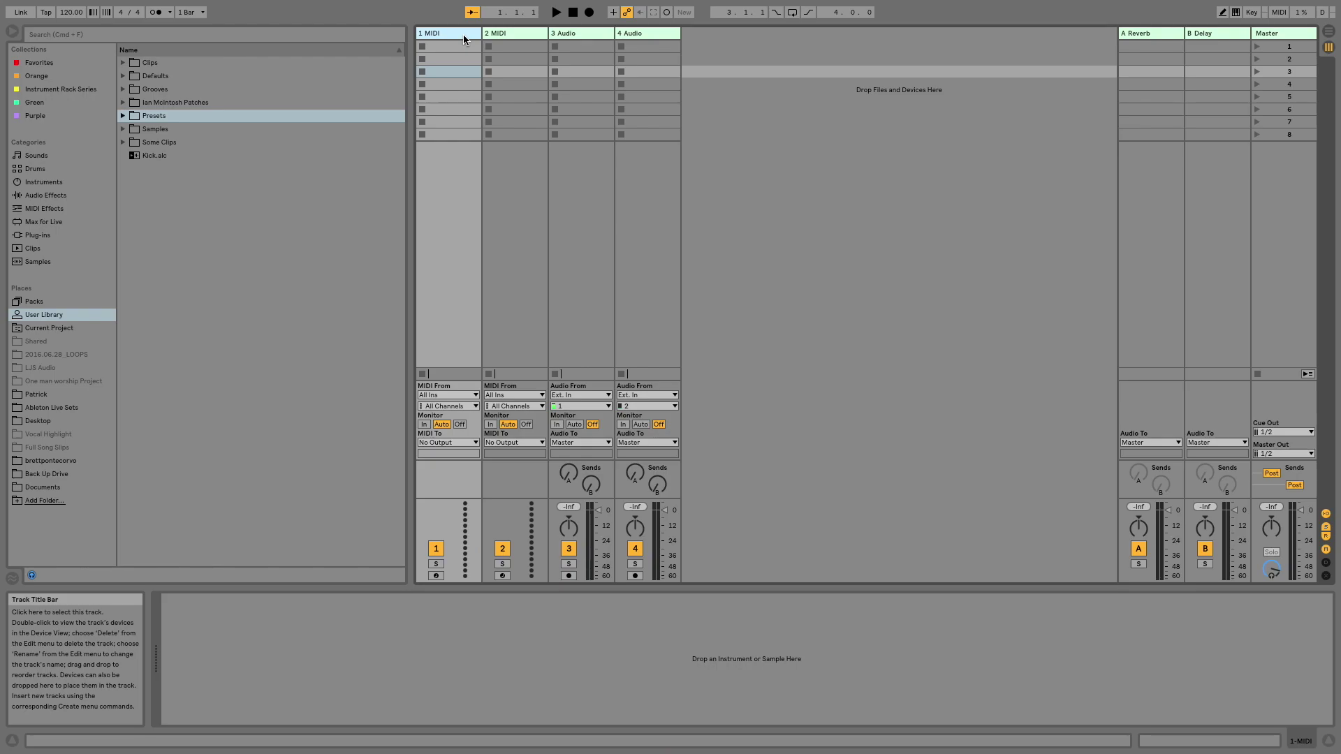
pyautogui.press('super+r')
pyautogui.write('Notes')
pyautogui.press('Return')
pyautogui.write('s')
pyautogui.press('Return')
# Rename the second MIDI track as Controls
pyautogui.press('Right')
pyautogui.press('super+r')
pyautogui.write('Controls')
pyautogui.press('Return')
# Insert a new MIDI track directly after the first audio track and name it Instrument
pyautogui.press('Right')
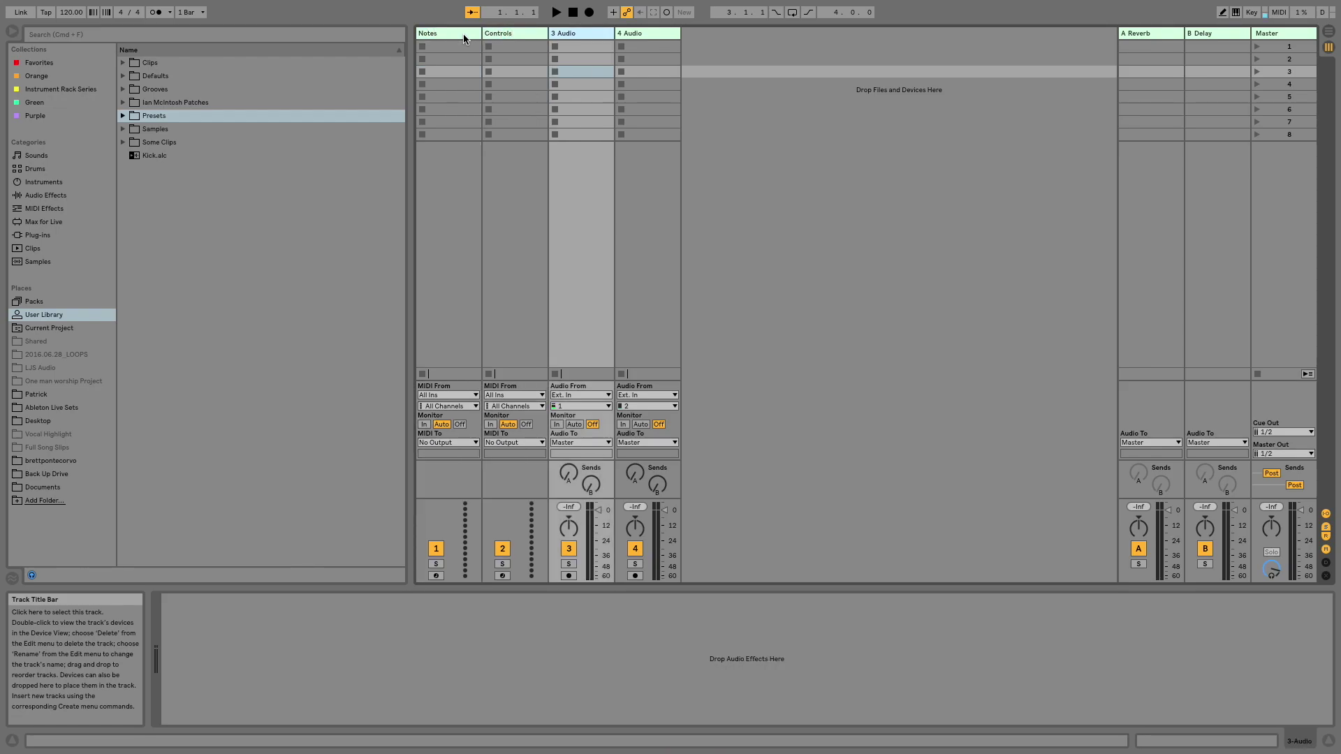
pyautogui.press('super+shift+t')
pyautogui.press('super+r')
pyautogui.write('Ins')
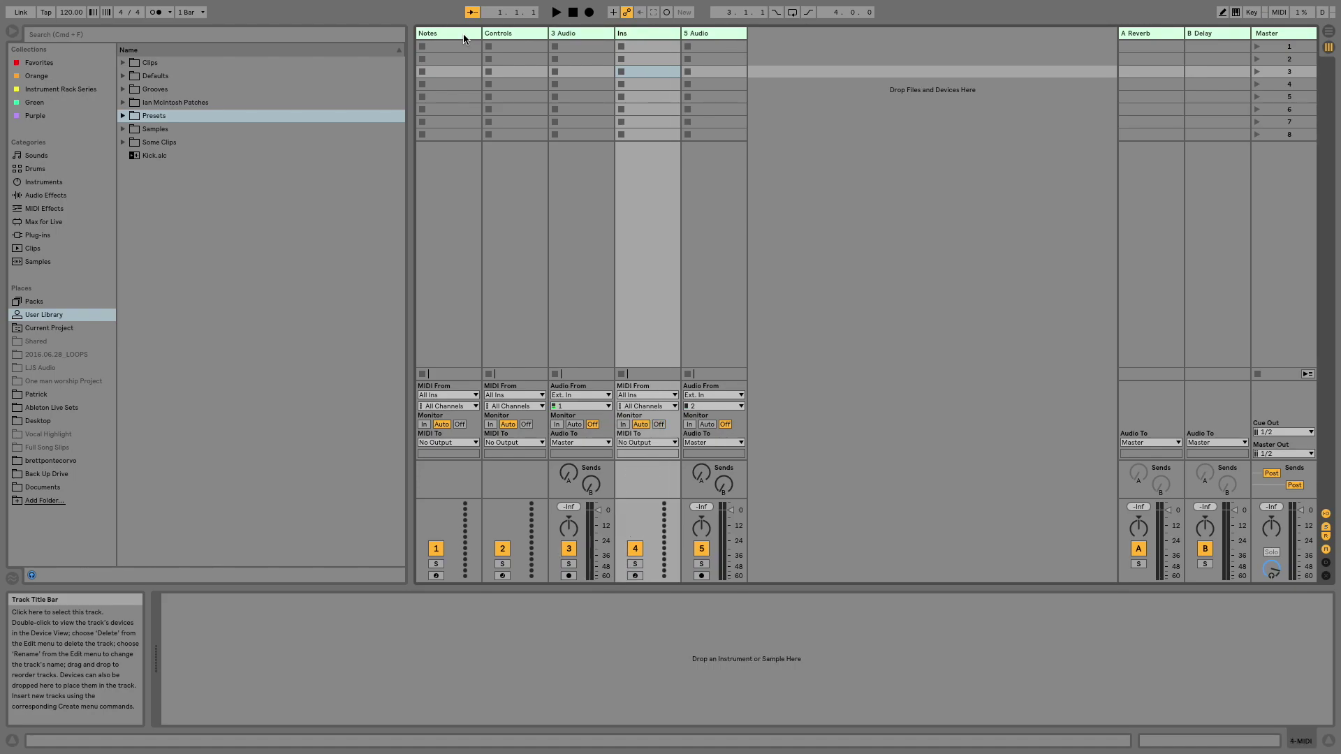
pyautogui.press('Return')
# Move the first audio track behind the Instrument track and delete the surplus audio track
pyautogui.moveTo(569, 35); pyautogui.dragTo(701, 32)
pyautogui.click(701, 31)
pyautogui.press('Delete')
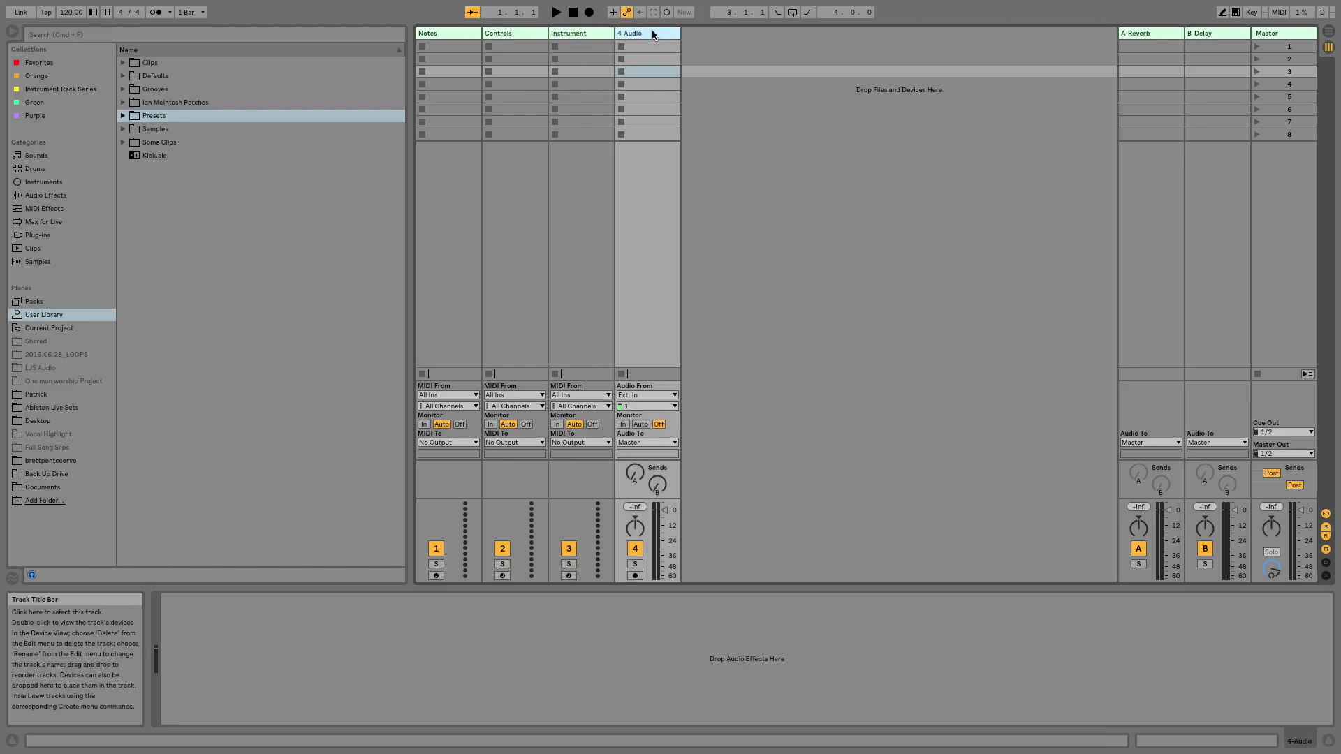
# Rename the remaining audio track as Samples
pyautogui.press('super+r')
pyautogui.write('Sample')
pyautogui.press('Return')
pyautogui.press('super+r')
pyautogui.press('Right')
pyautogui.write('s')
pyautogui.press('Return')
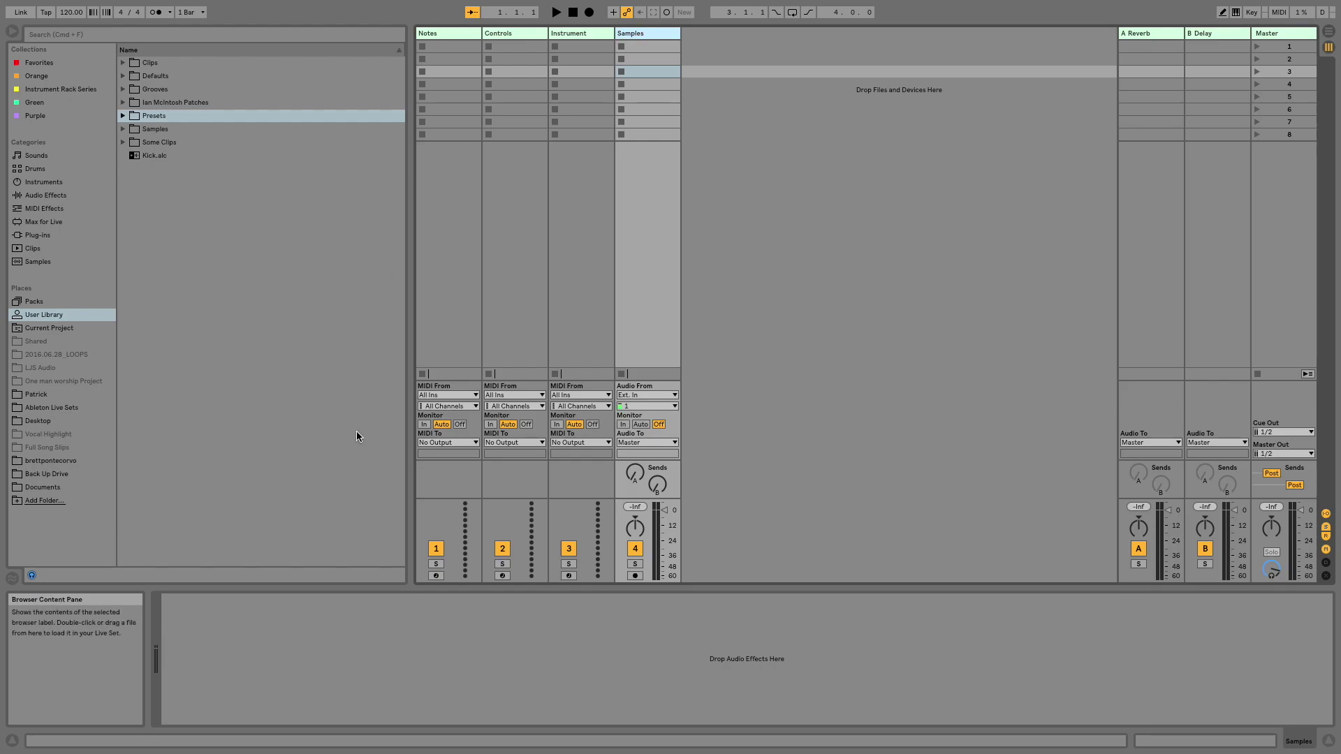
# Route the Notes track's MIDI output to the Instrument track and the Controls track's MIDI output to Midi Routing
pyautogui.click(452, 280)
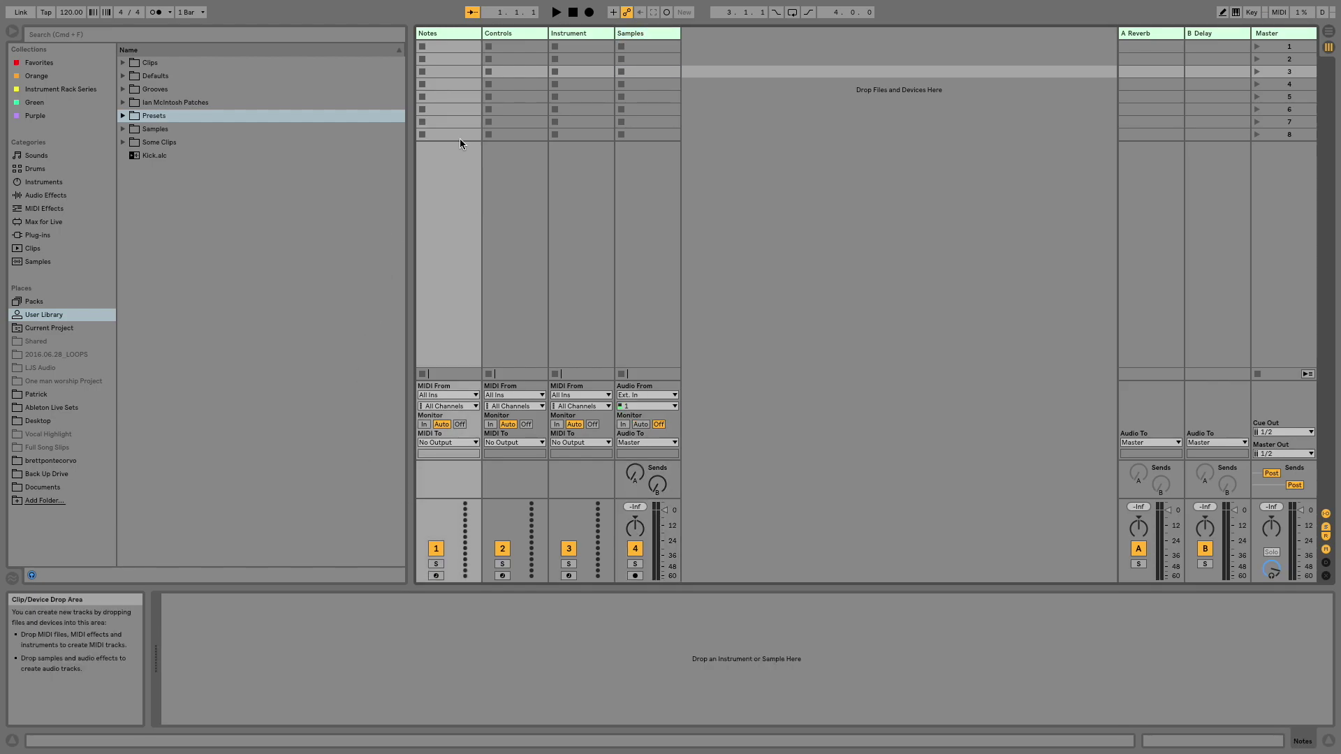
pyautogui.click(433, 33)
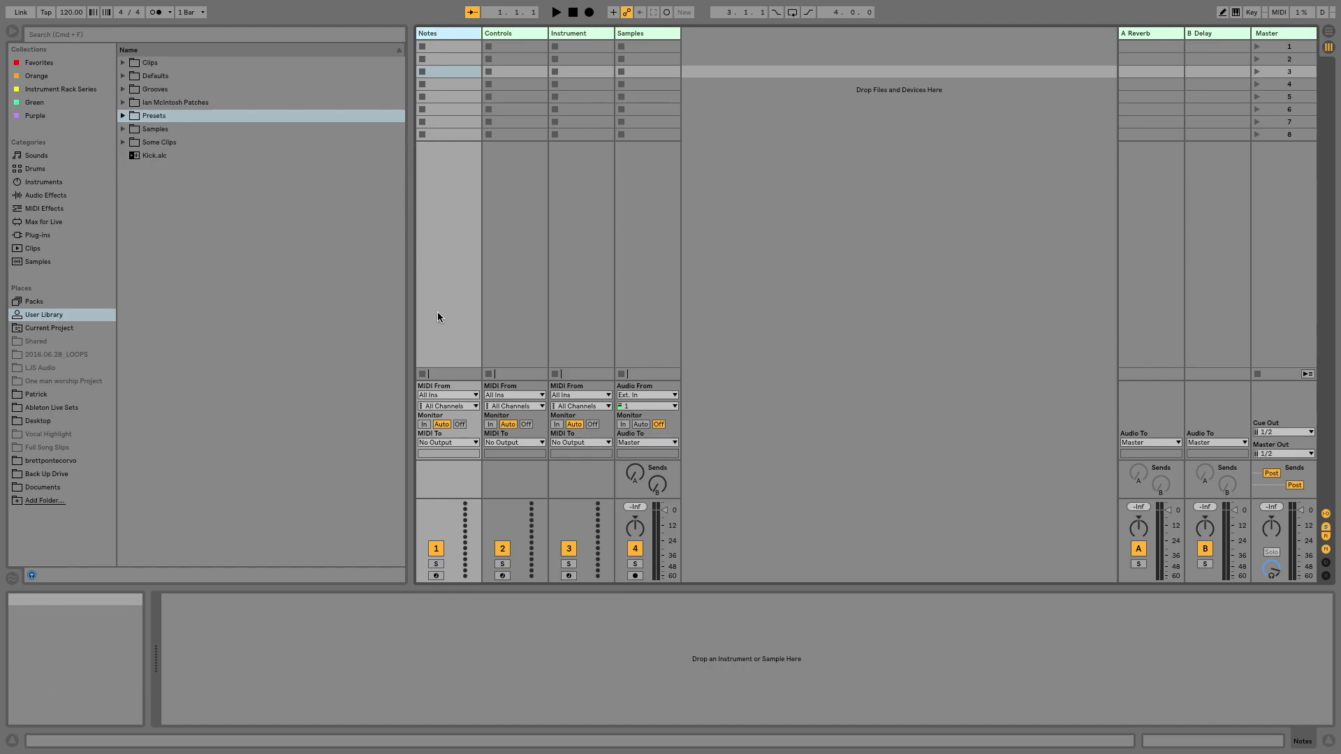
pyautogui.click(459, 443)
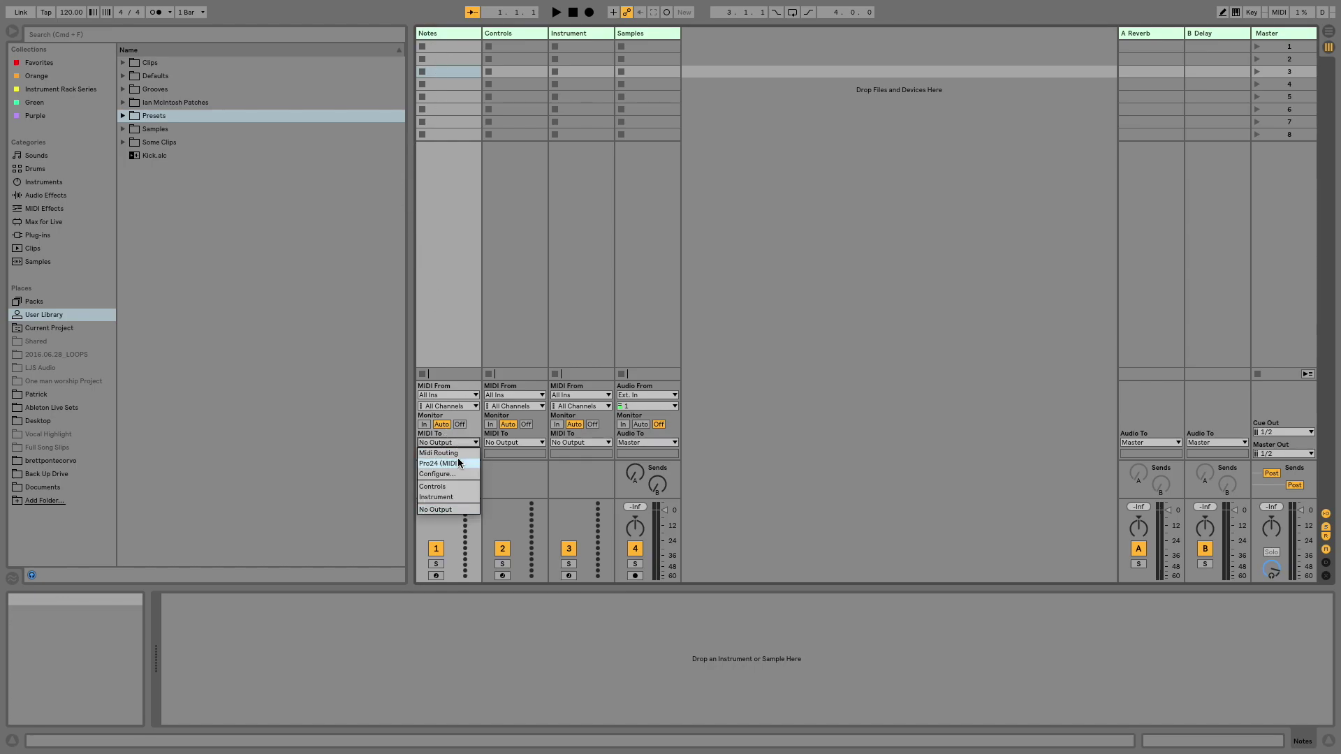
pyautogui.click(459, 499)
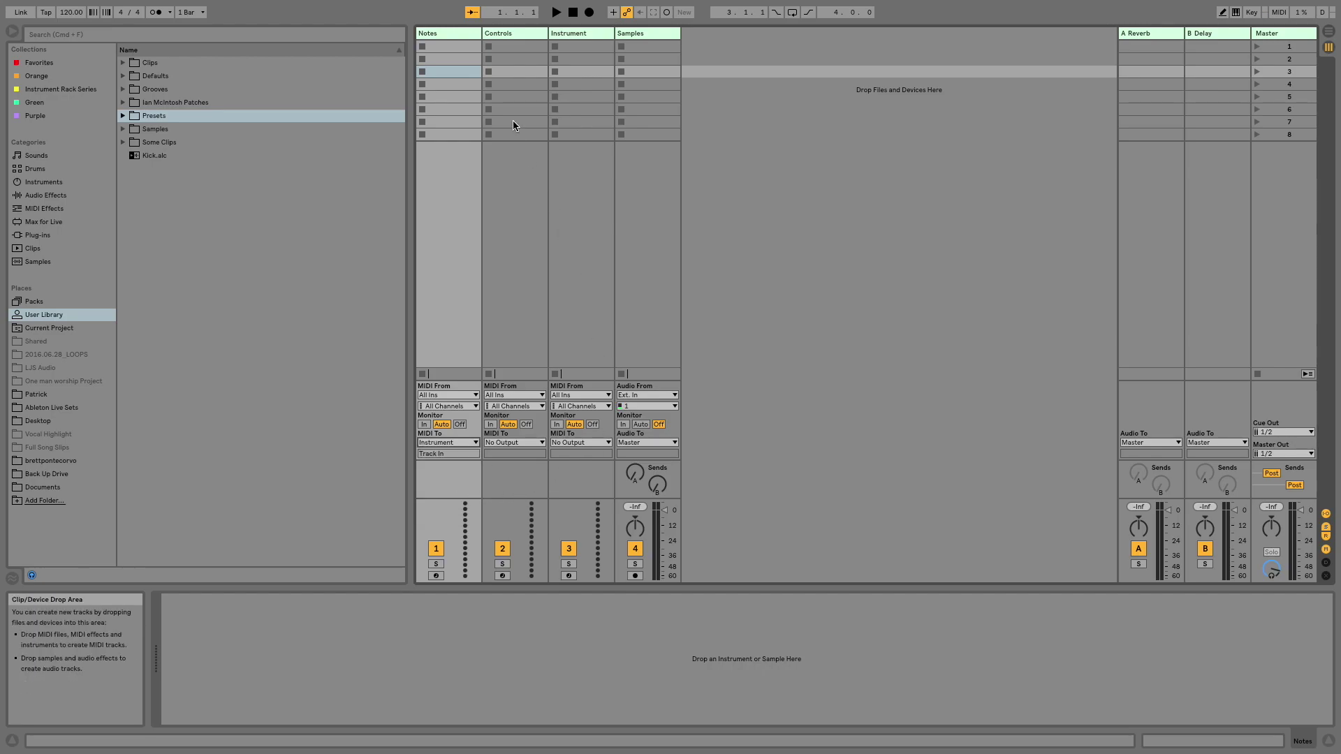
pyautogui.click(517, 443)
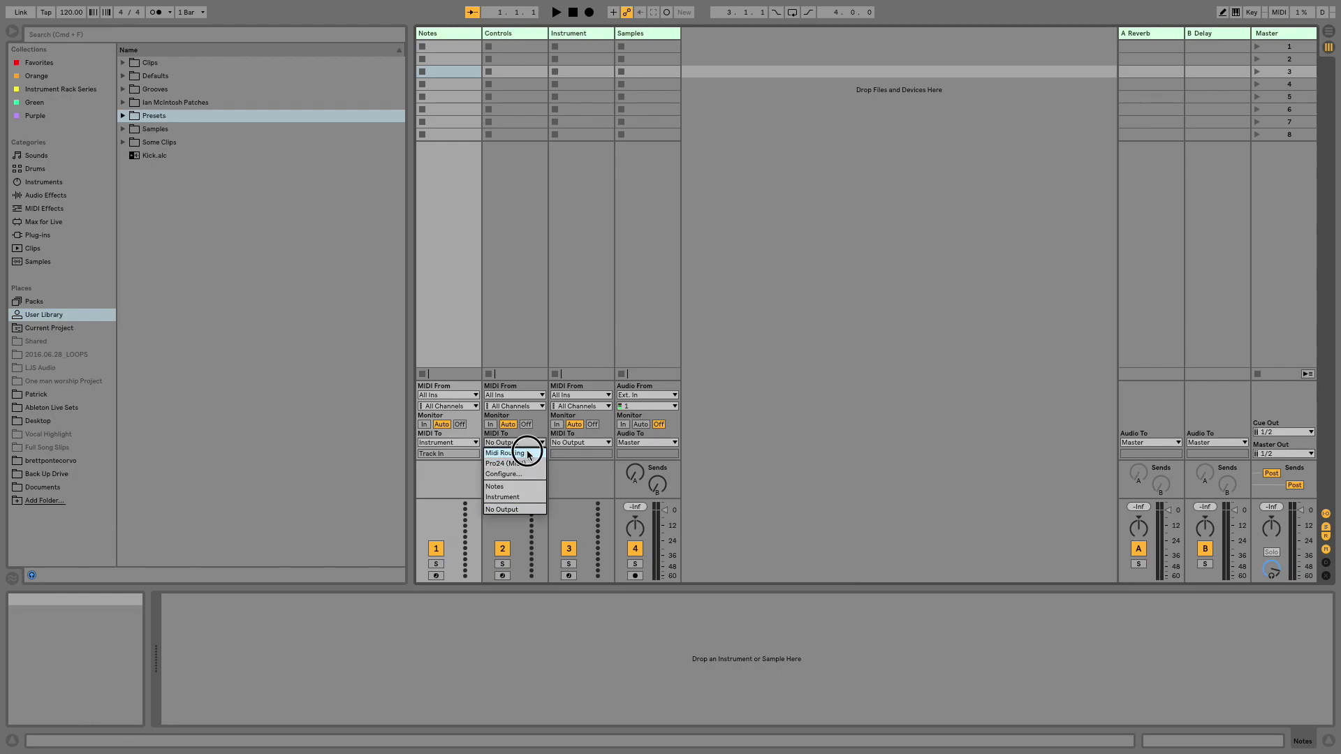
pyautogui.click(517, 452)
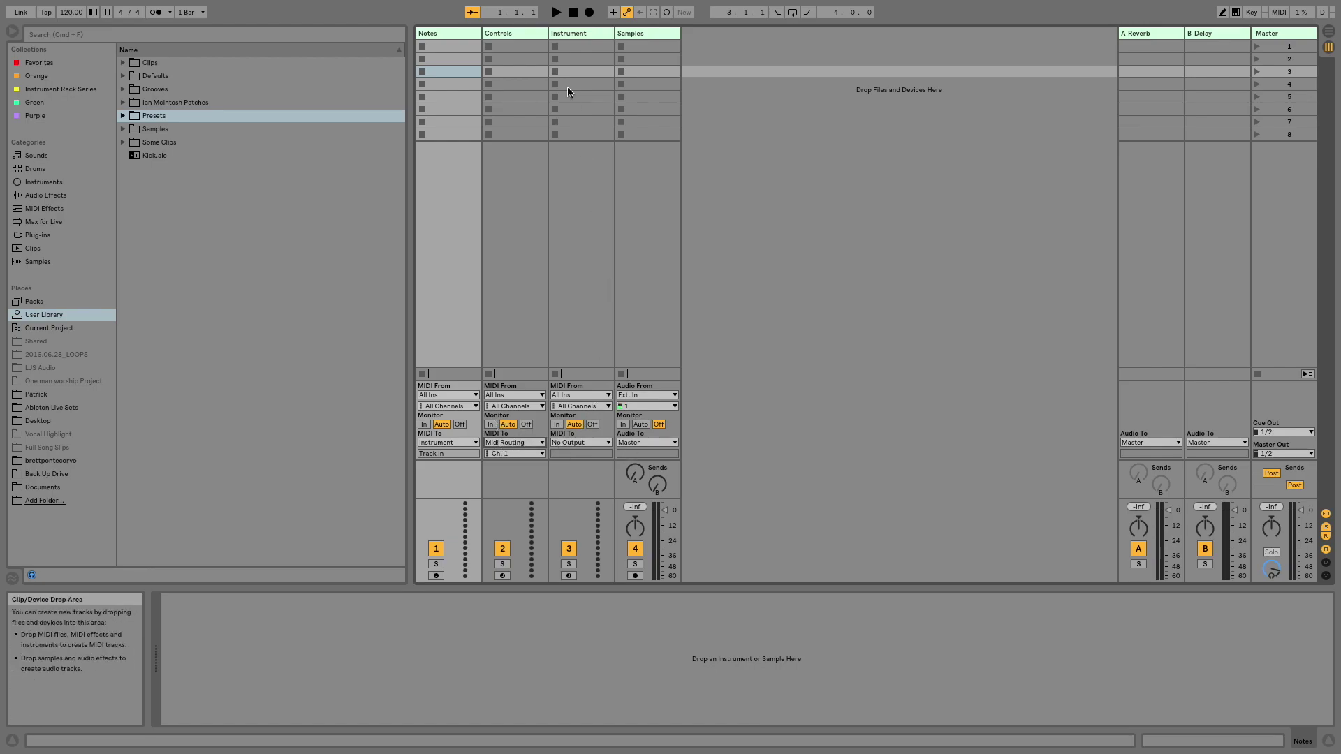
pyautogui.click(572, 35)
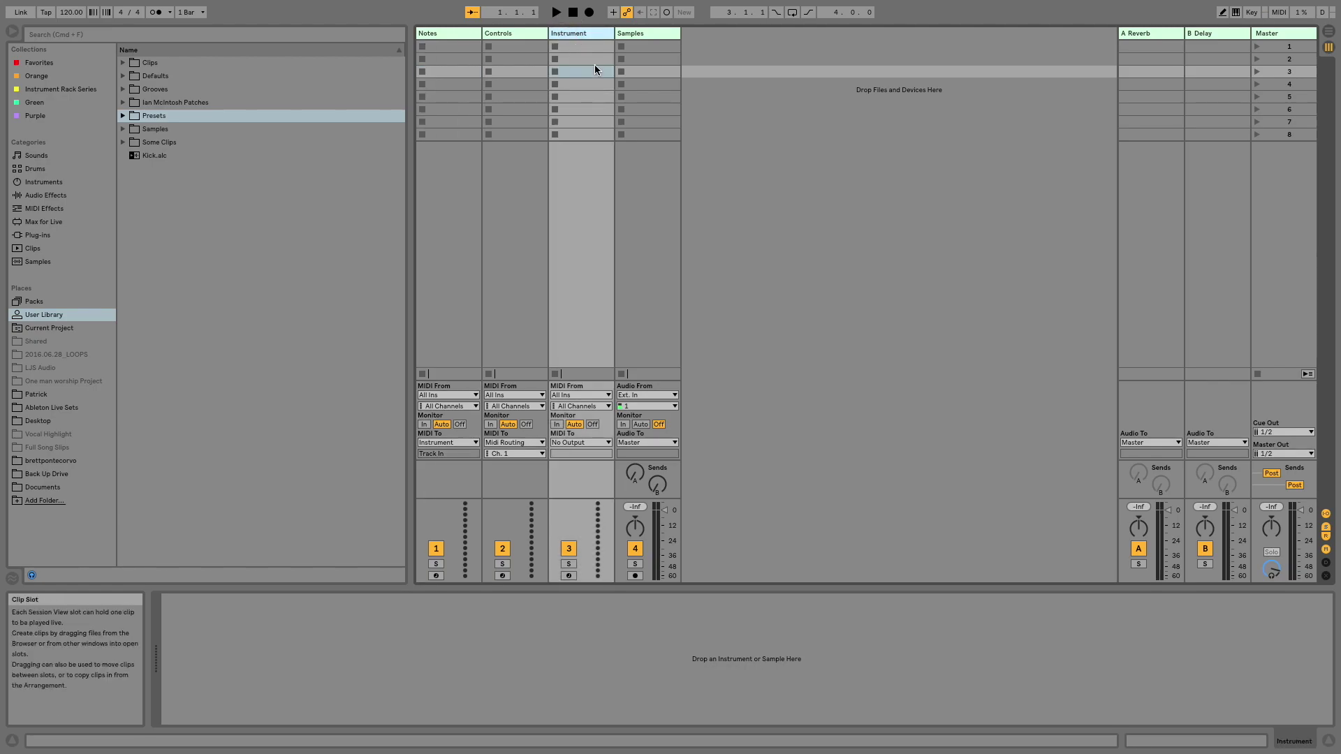
pyautogui.click(646, 396)
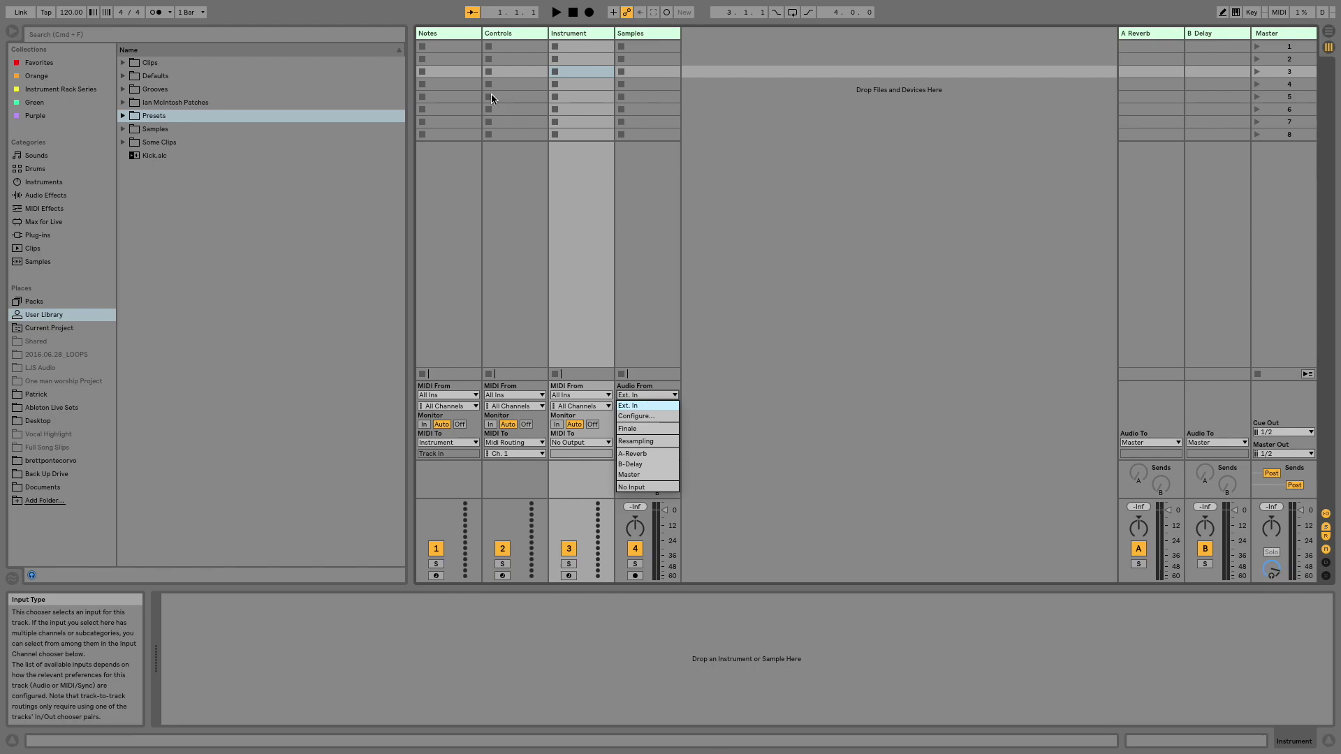
pyautogui.click(772, 308)
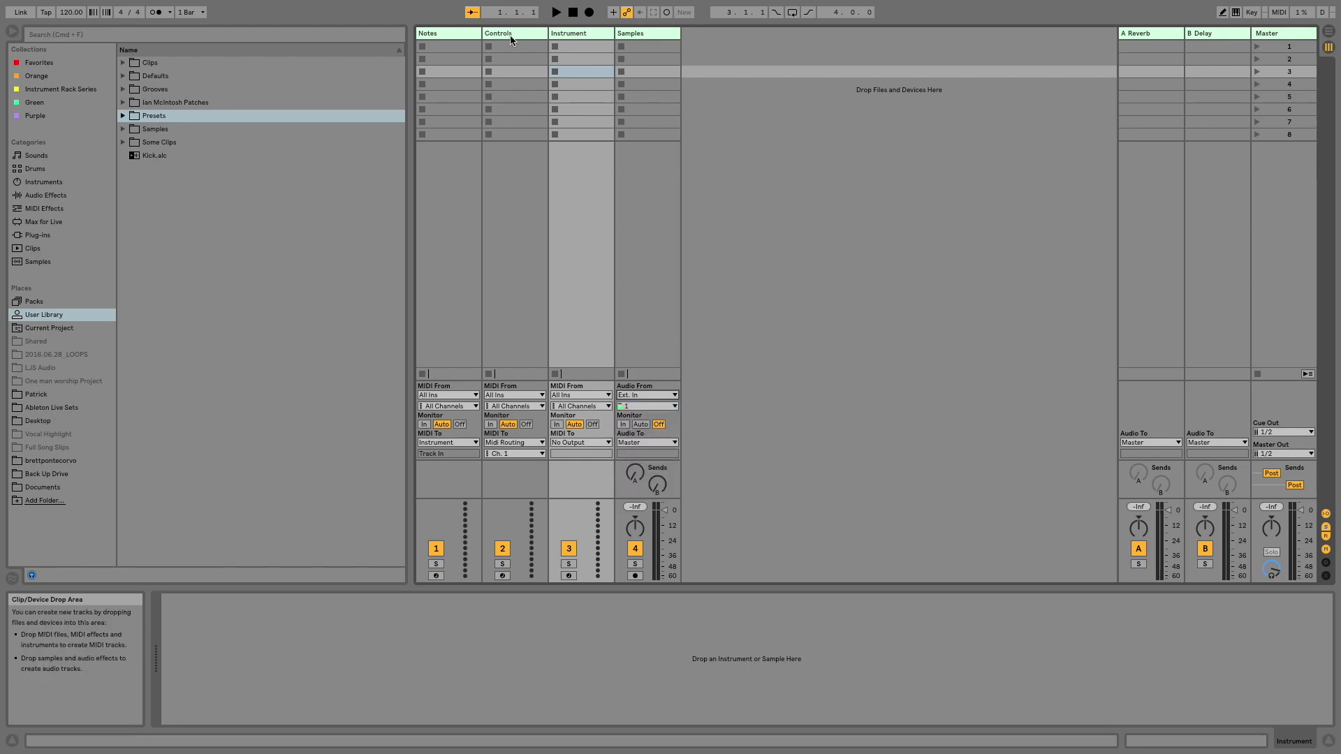
# Search the instruments in the browser for "Funk wah"
pyautogui.click(44, 183)
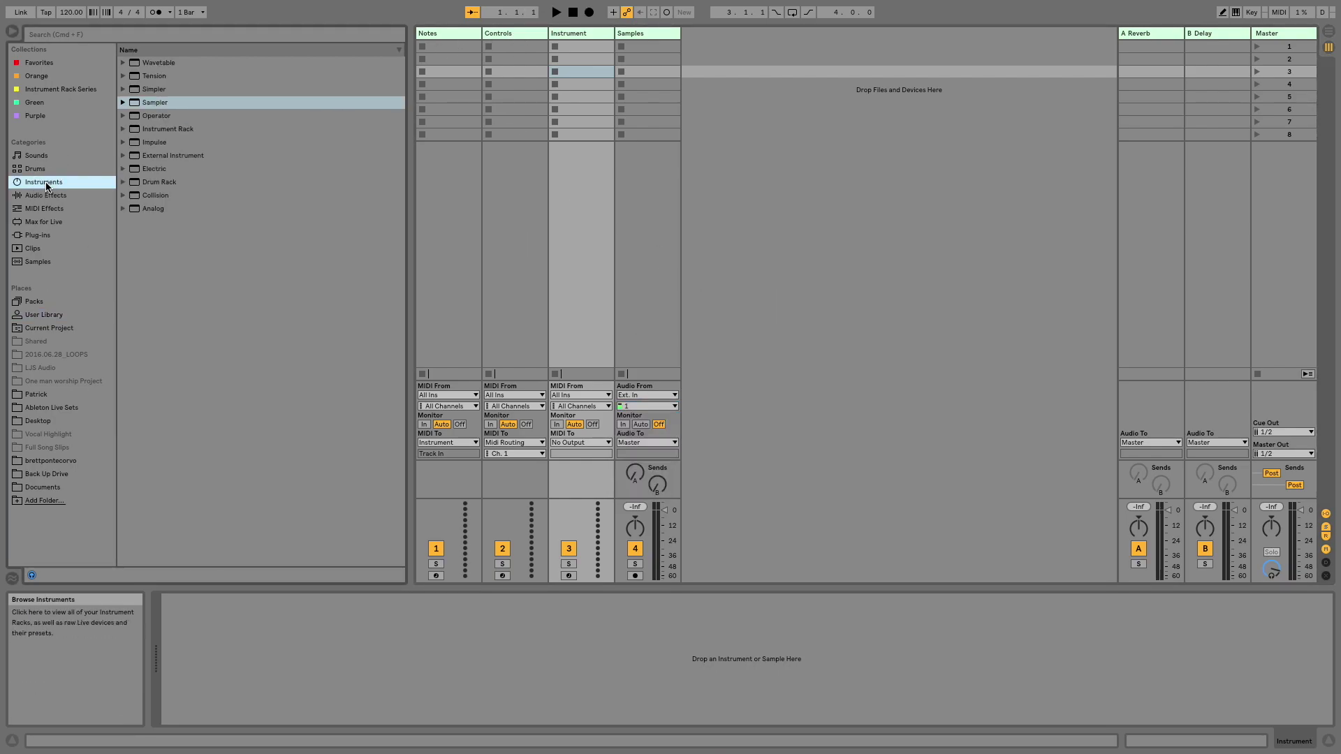
pyautogui.click(122, 63)
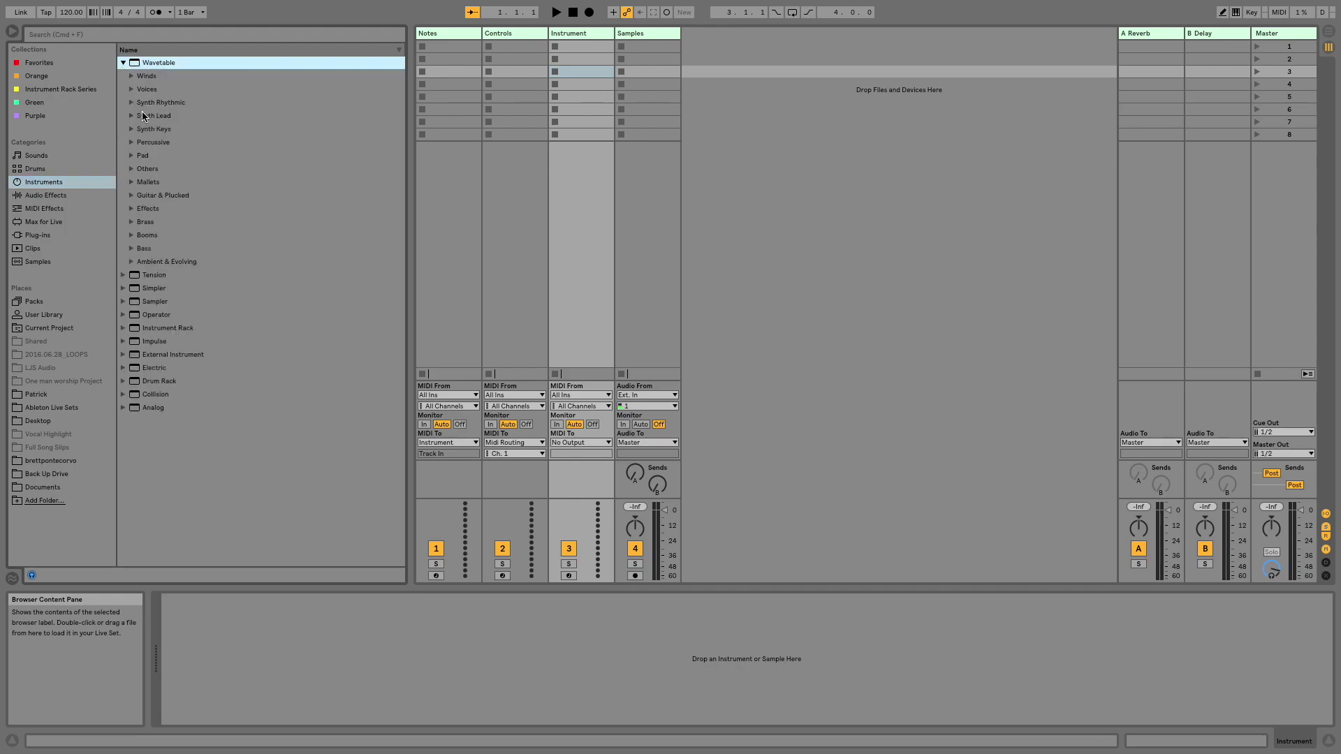
pyautogui.click(128, 37)
pyautogui.write('fu')
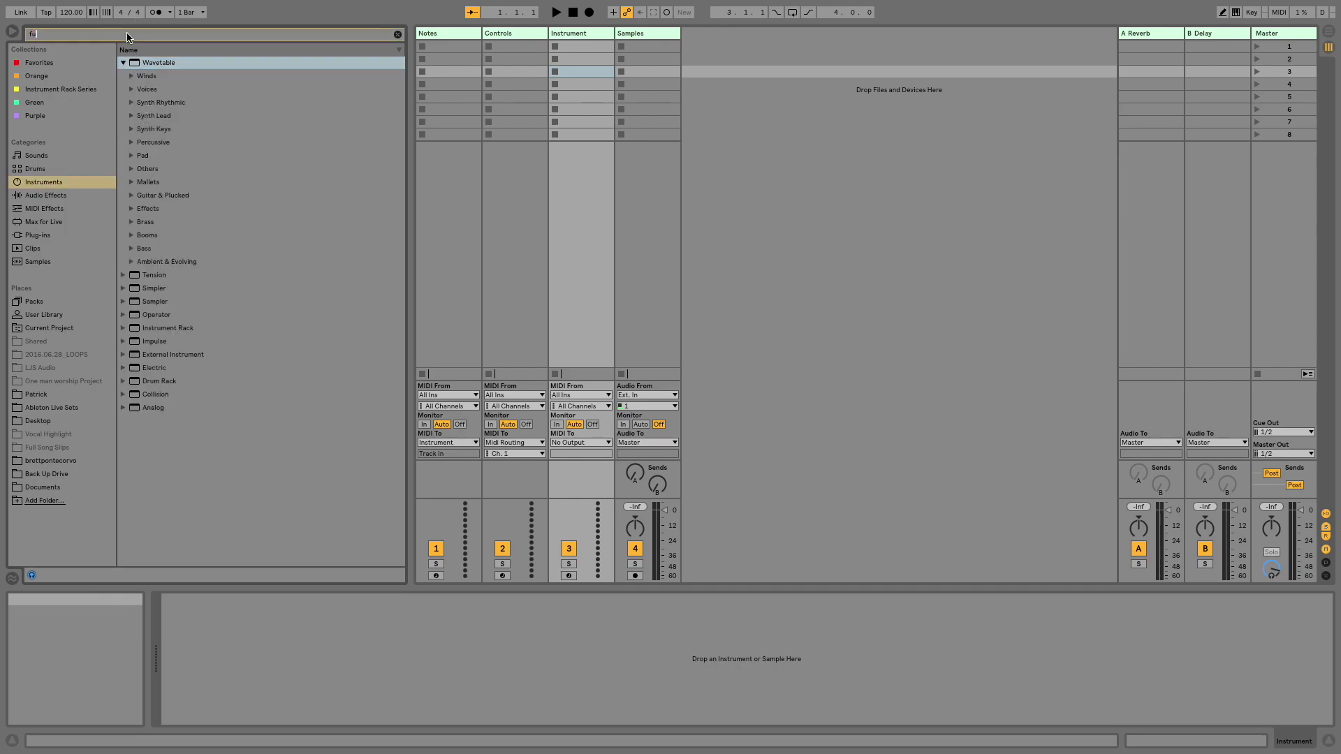
pyautogui.write('nk wa')
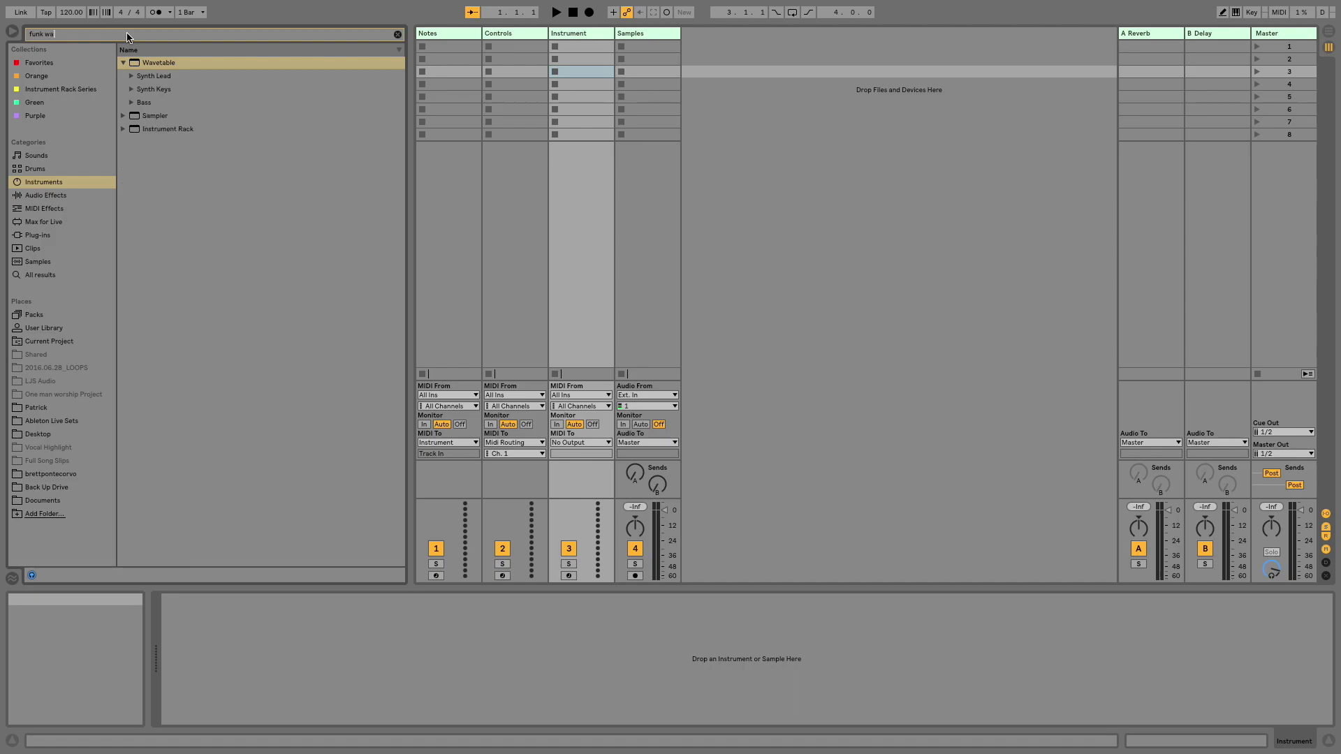
pyautogui.write('h')
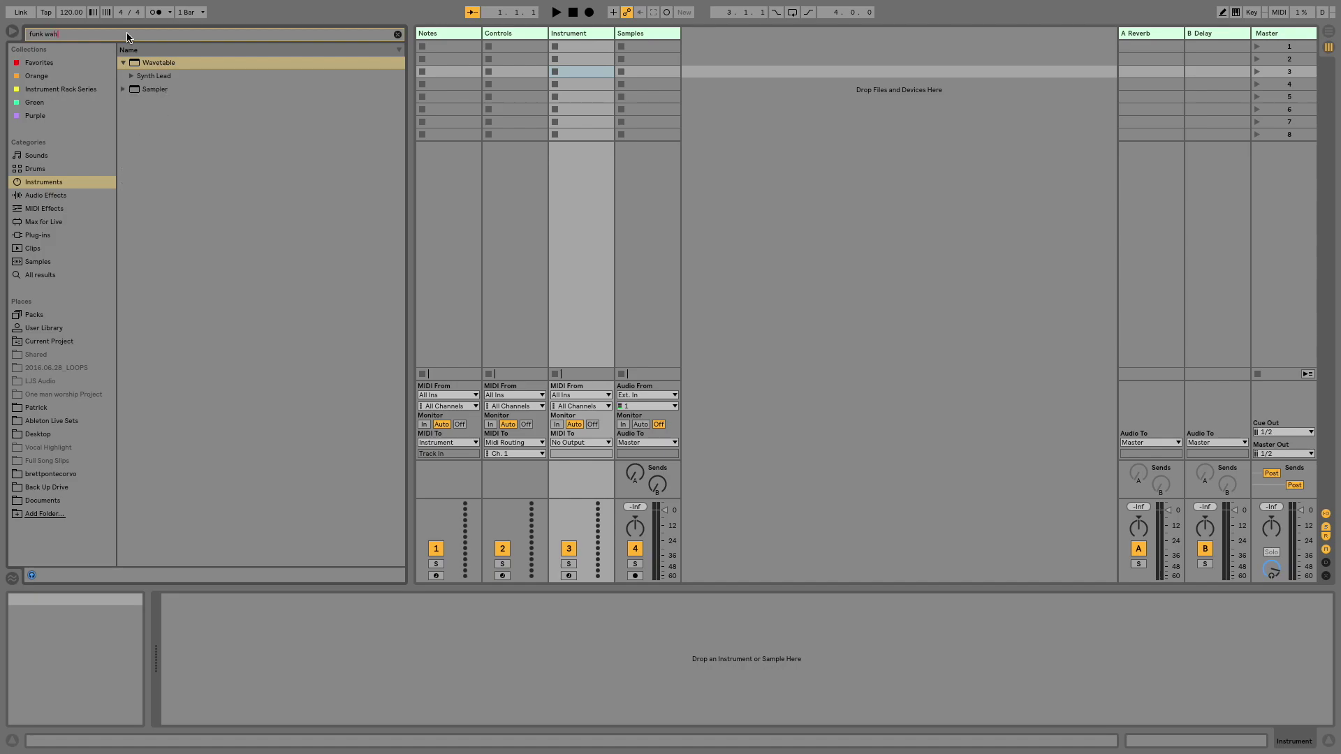
# Load the Wavetable synth lead preset Funk Wah Solo onto the Instrument track and arm the track
pyautogui.click(140, 76)
pyautogui.moveTo(159, 89); pyautogui.dragTo(579, 46)
pyautogui.click(569, 576)
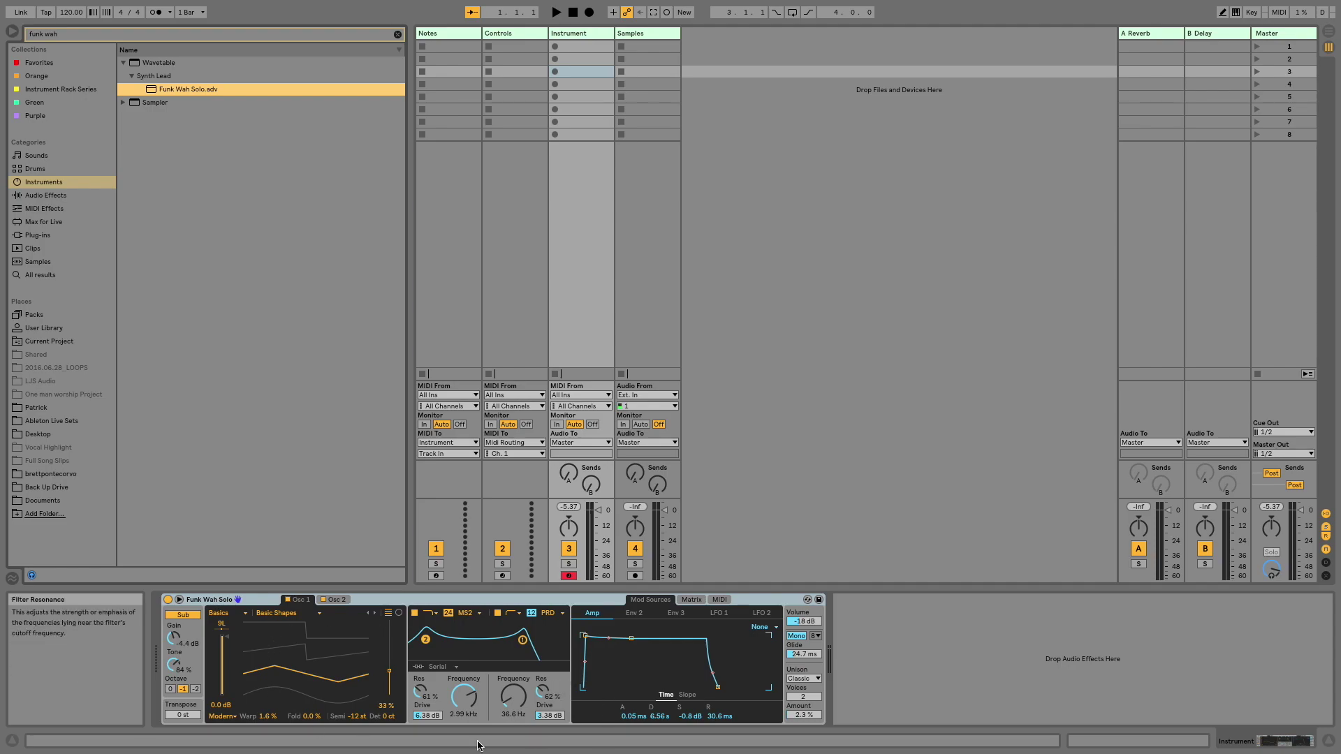
# Set the Samples track's audio input to the Instrument track and the Instrument track's audio output to Sends Only
pyautogui.click(12, 33)
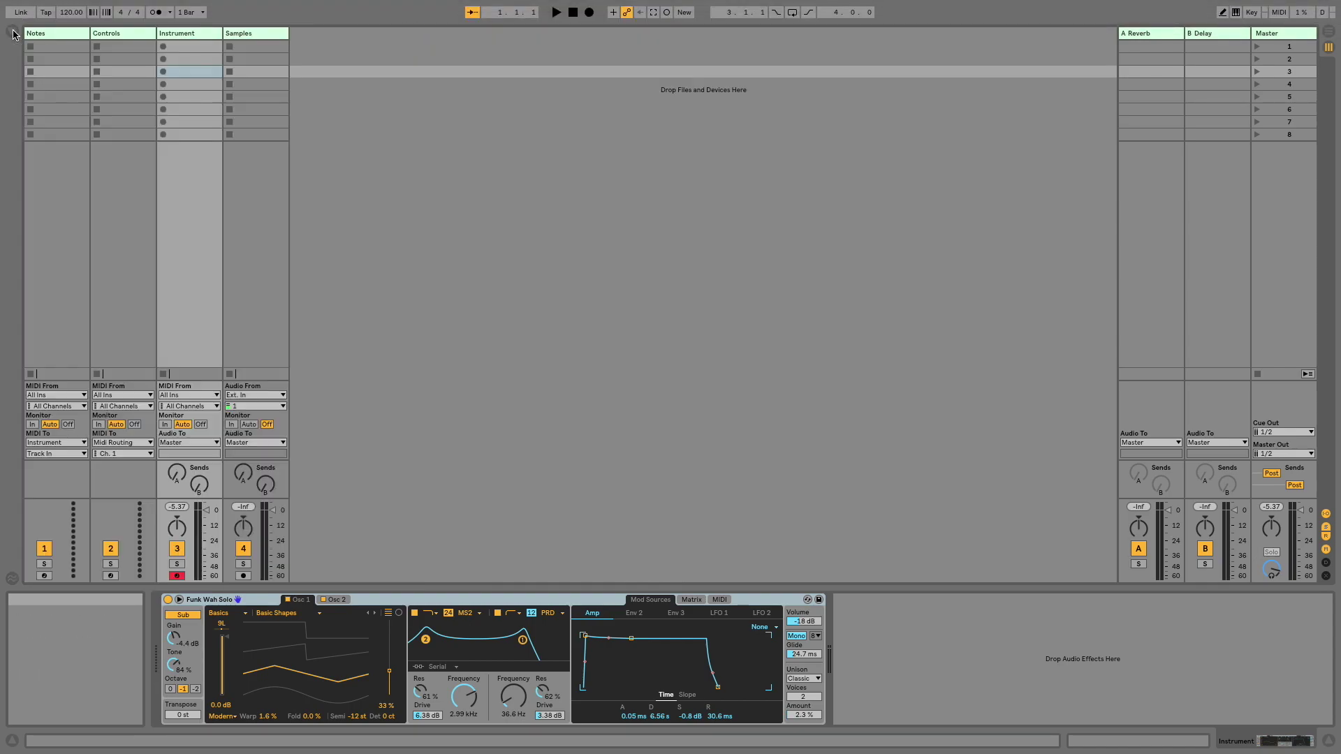
pyautogui.click(277, 396)
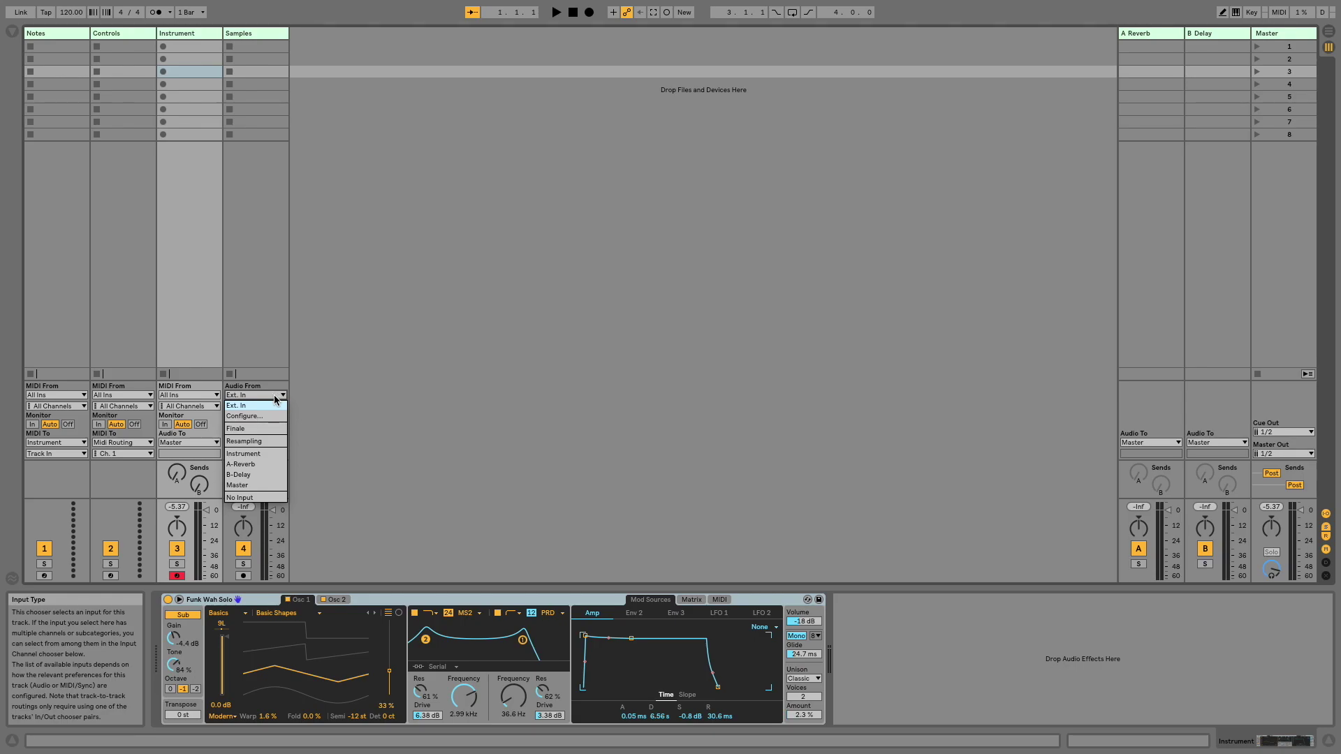
pyautogui.click(271, 453)
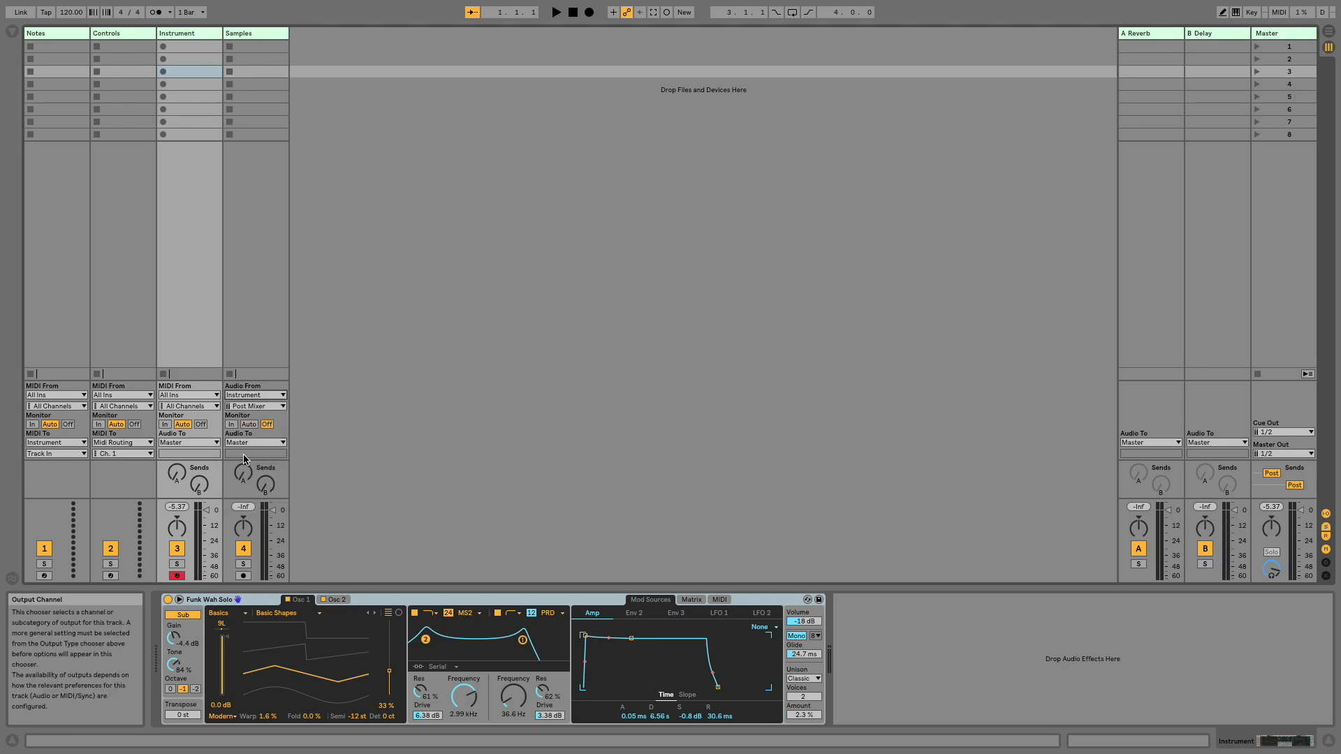
pyautogui.click(214, 443)
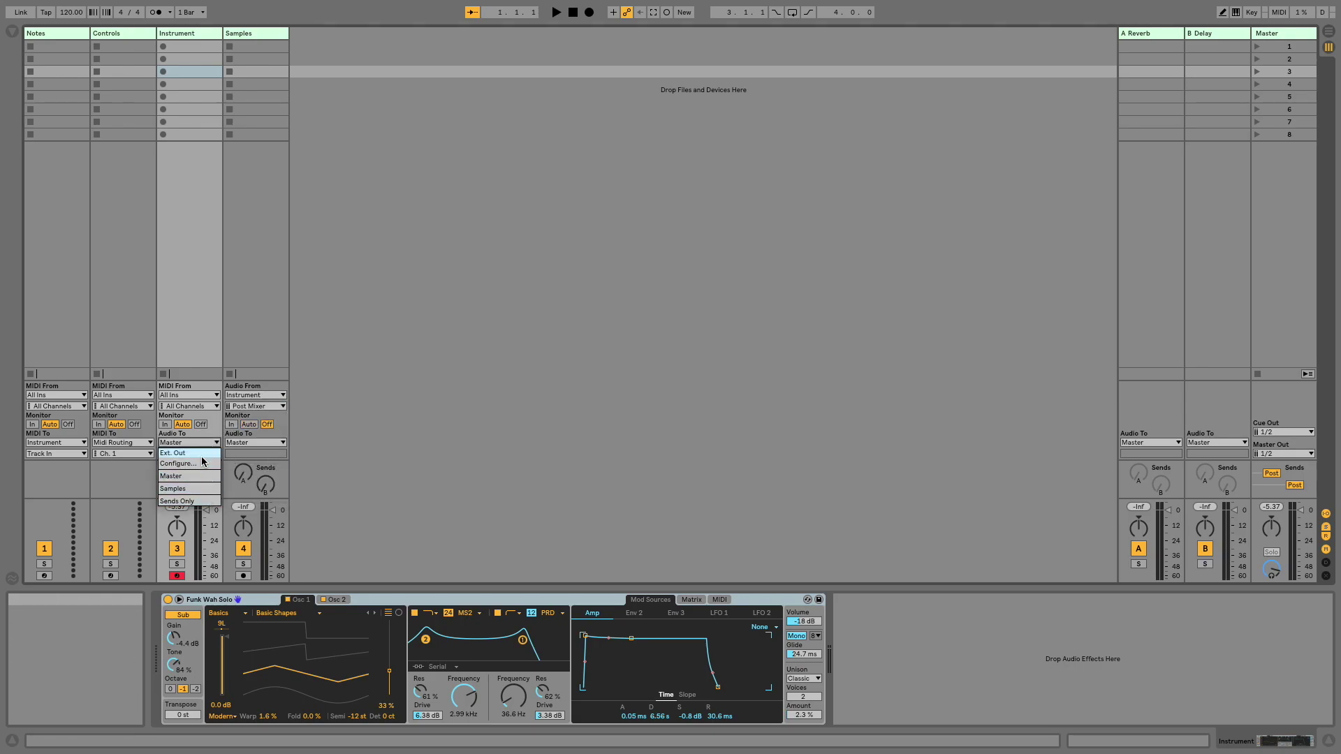
pyautogui.click(206, 501)
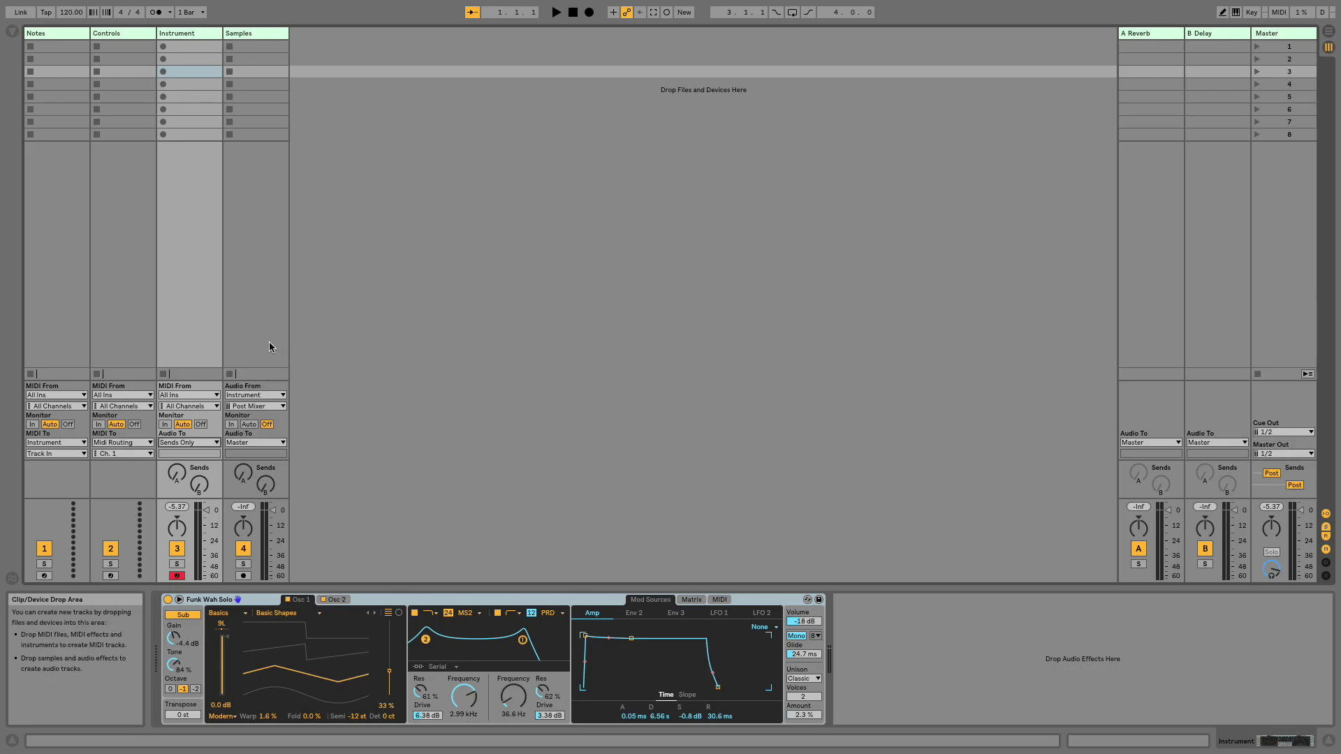
# Create an empty MIDI clip in the first slot of the Notes track and enlarge its note editor
pyautogui.click(45, 47)
pyautogui.doubleClick(45, 46)
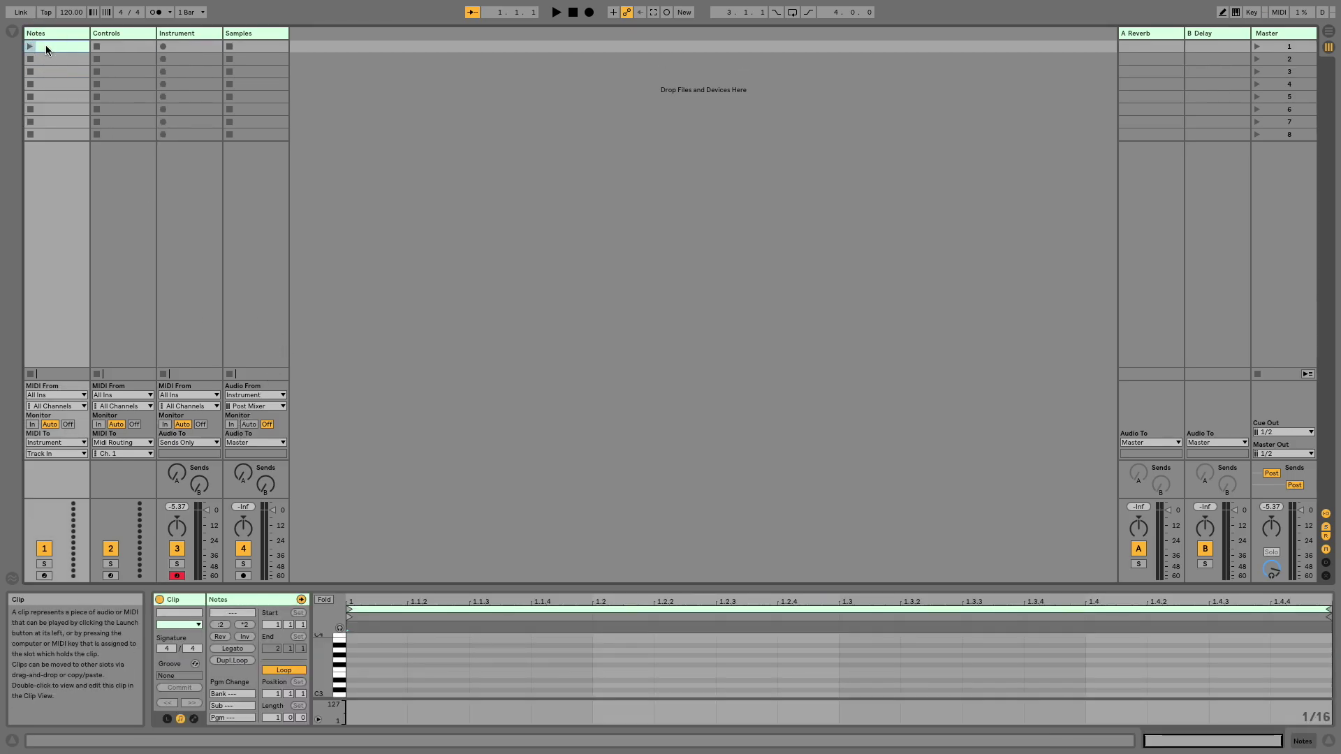
pyautogui.moveTo(458, 586); pyautogui.dragTo(458, 164)
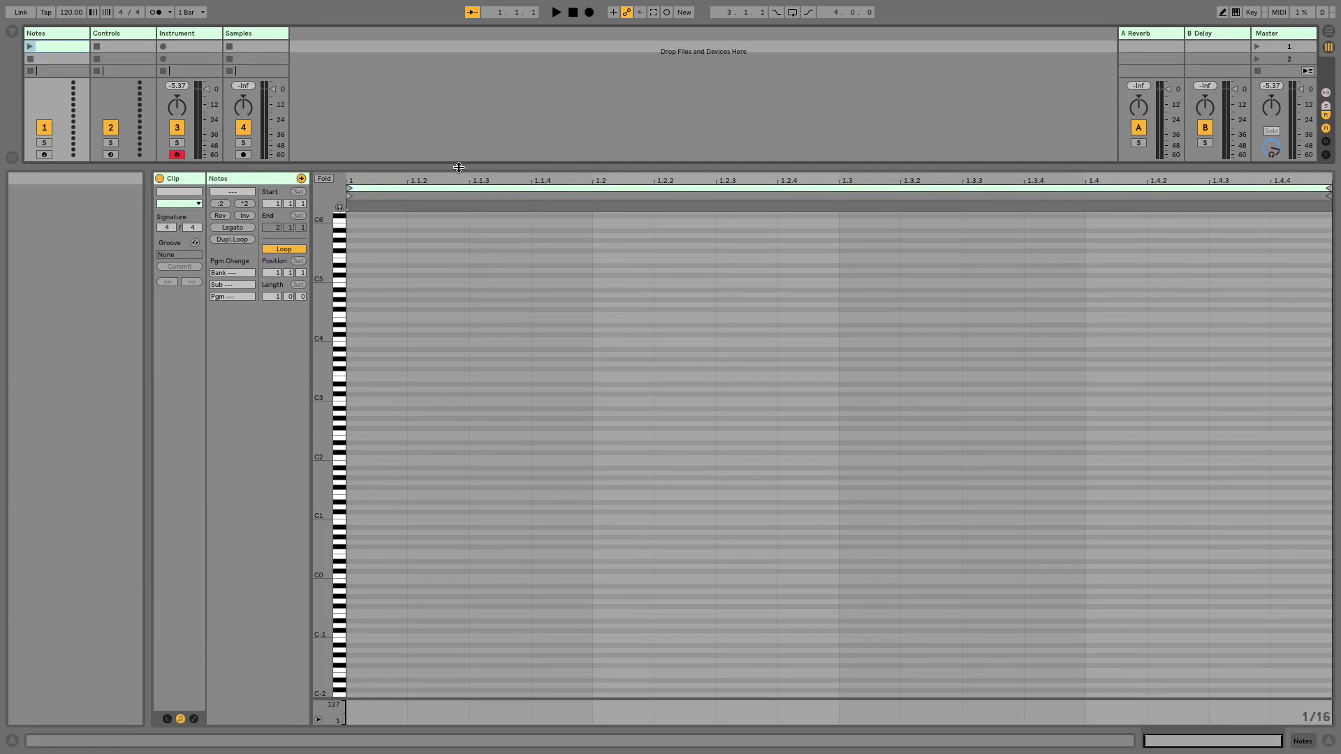
# Add a sixteenth C1 note at the clip's start and place a duplicate after it, raised to D#1
pyautogui.doubleClick(351, 516)
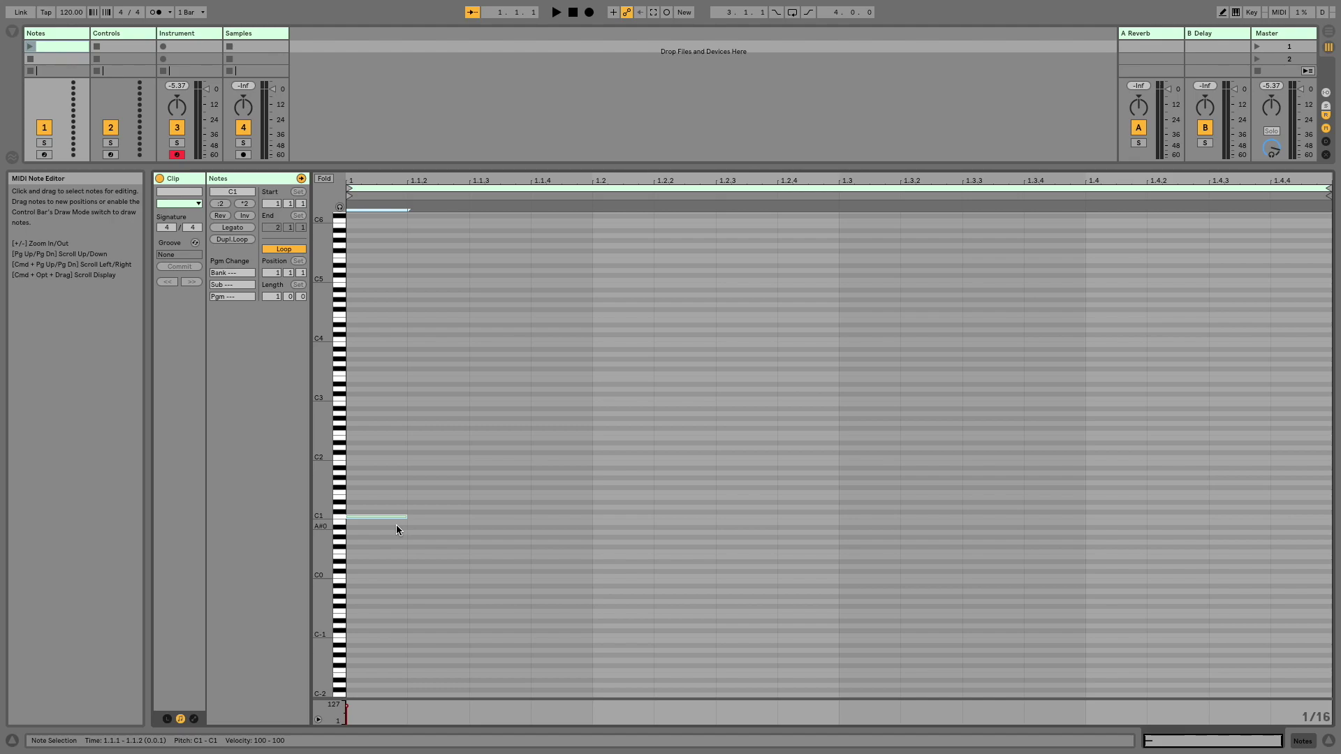
pyautogui.press('super+d')
pyautogui.press('Up')
pyautogui.press('Up')
pyautogui.press('Up')
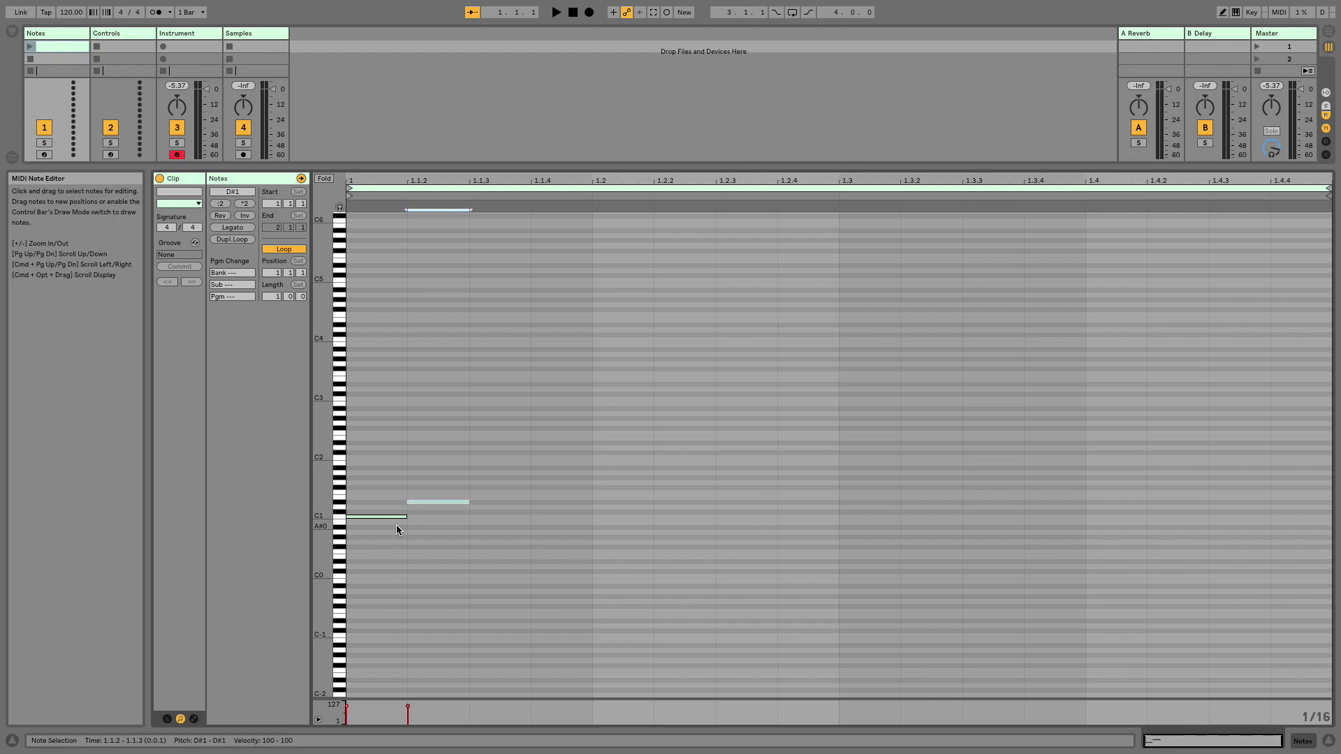
# Duplicate the D#1 note and raise the copy three semitones to F#1
pyautogui.press('super+d')
pyautogui.press('Up')
pyautogui.press('Up')
pyautogui.press('Up')
pyautogui.press('Up')
pyautogui.press('Up')
pyautogui.press('Down')
pyautogui.press('Down')
# Duplicate the F#1 note and raise the copy three semitones to A1
pyautogui.press('super+d')
pyautogui.press('Up')
pyautogui.press('Up')
pyautogui.press('Up')
pyautogui.press('Up')
pyautogui.press('Down')
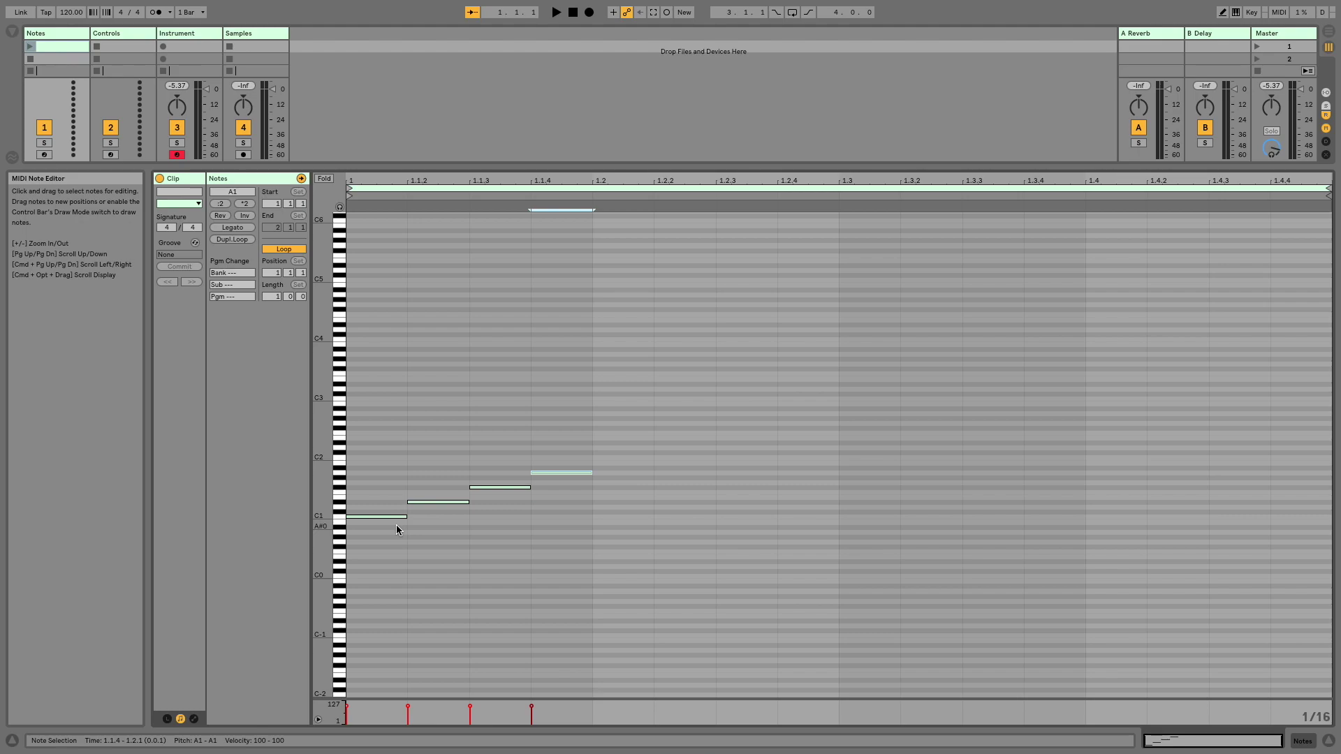
# Duplicate the four-note C1 to A1 pattern three times in succession, raising each copy one octave, up to C4–A4
pyautogui.moveTo(573, 551); pyautogui.dragTo(364, 449)
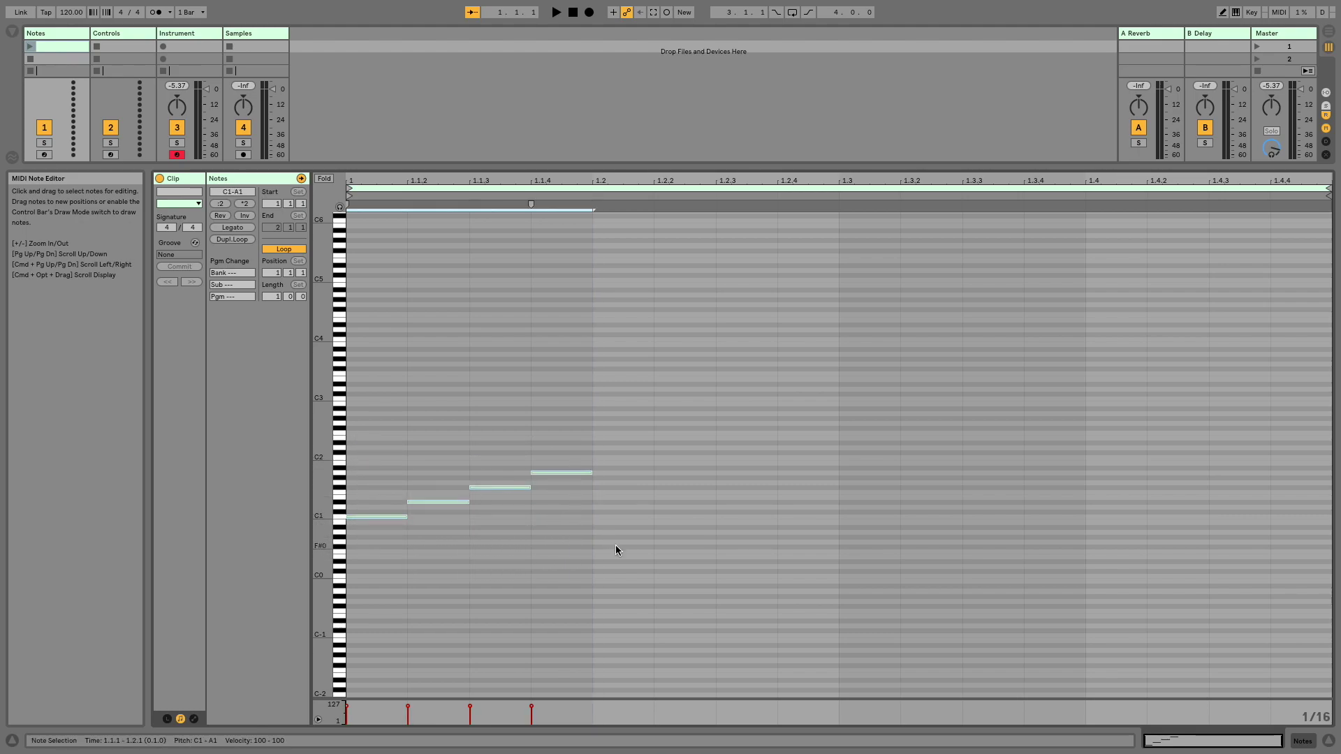
pyautogui.press('super+d')
pyautogui.hotkey('shift', 'Up')
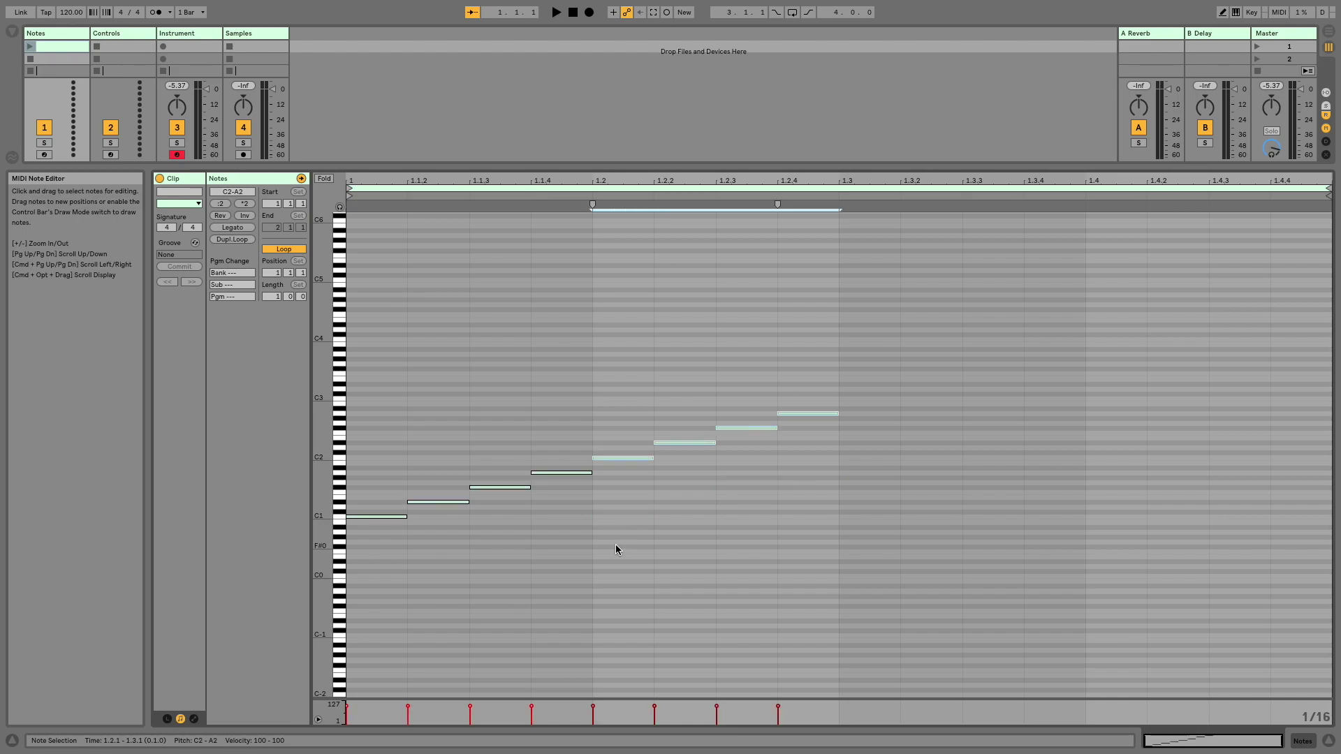
pyautogui.press('super+d')
pyautogui.hotkey('shift', 'Up')
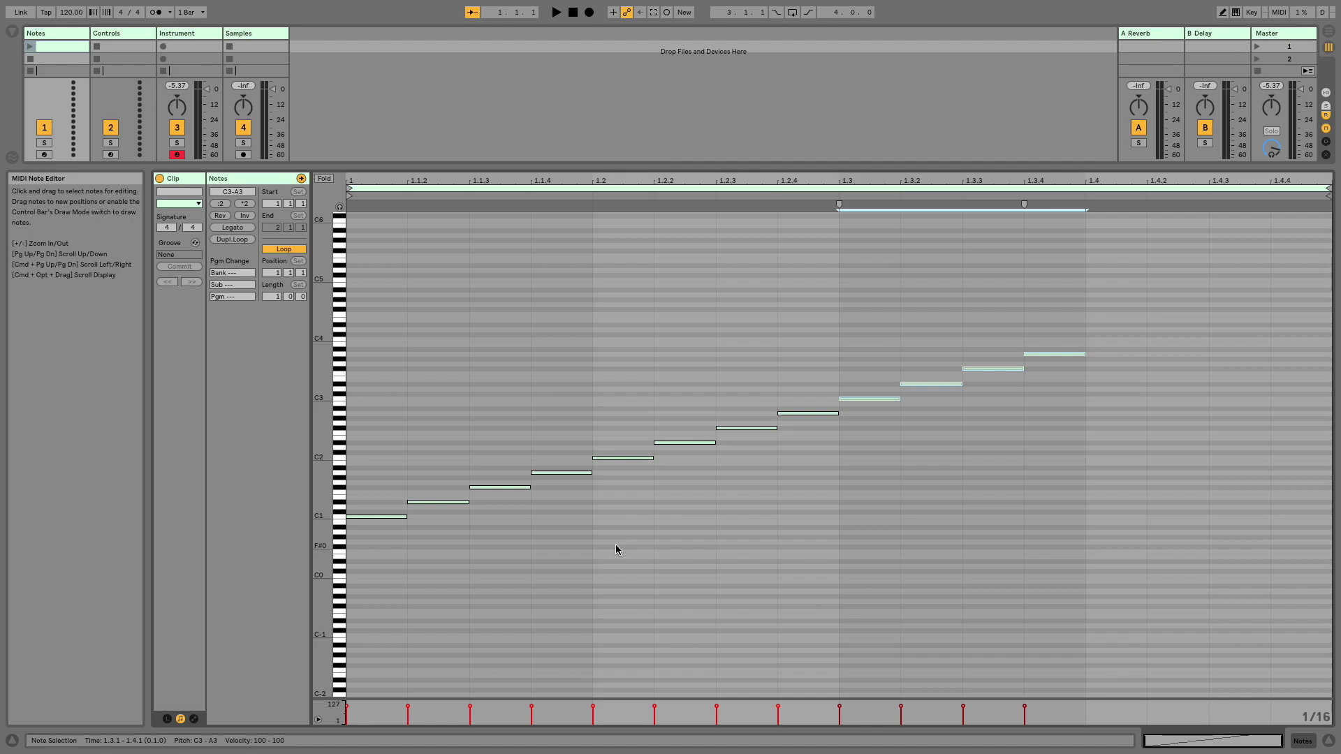
pyautogui.press('super+d')
pyautogui.hotkey('shift', 'Up')
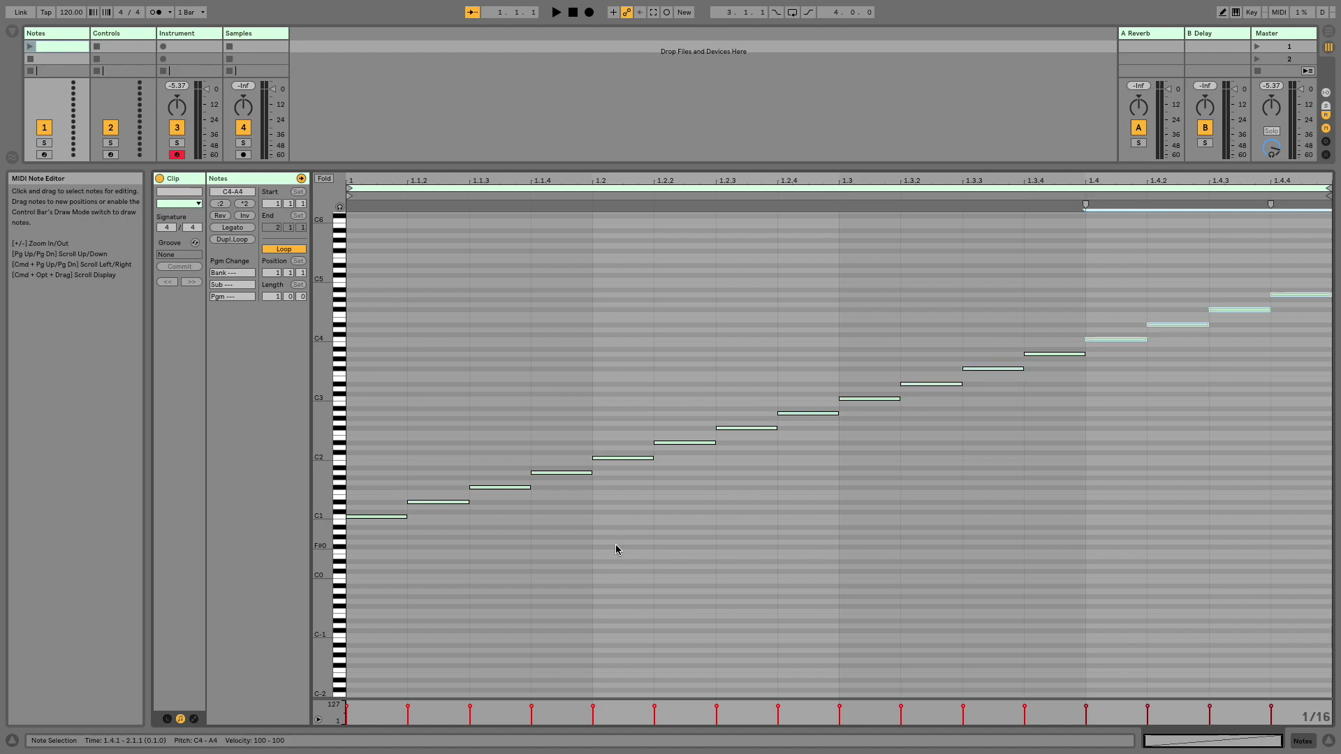
# Duplicate the four-note pattern twice more, raising each copy an octave up to C6–A6, and extend the loop over all notes
pyautogui.press('super+d')
pyautogui.hotkey('shift', 'Up')
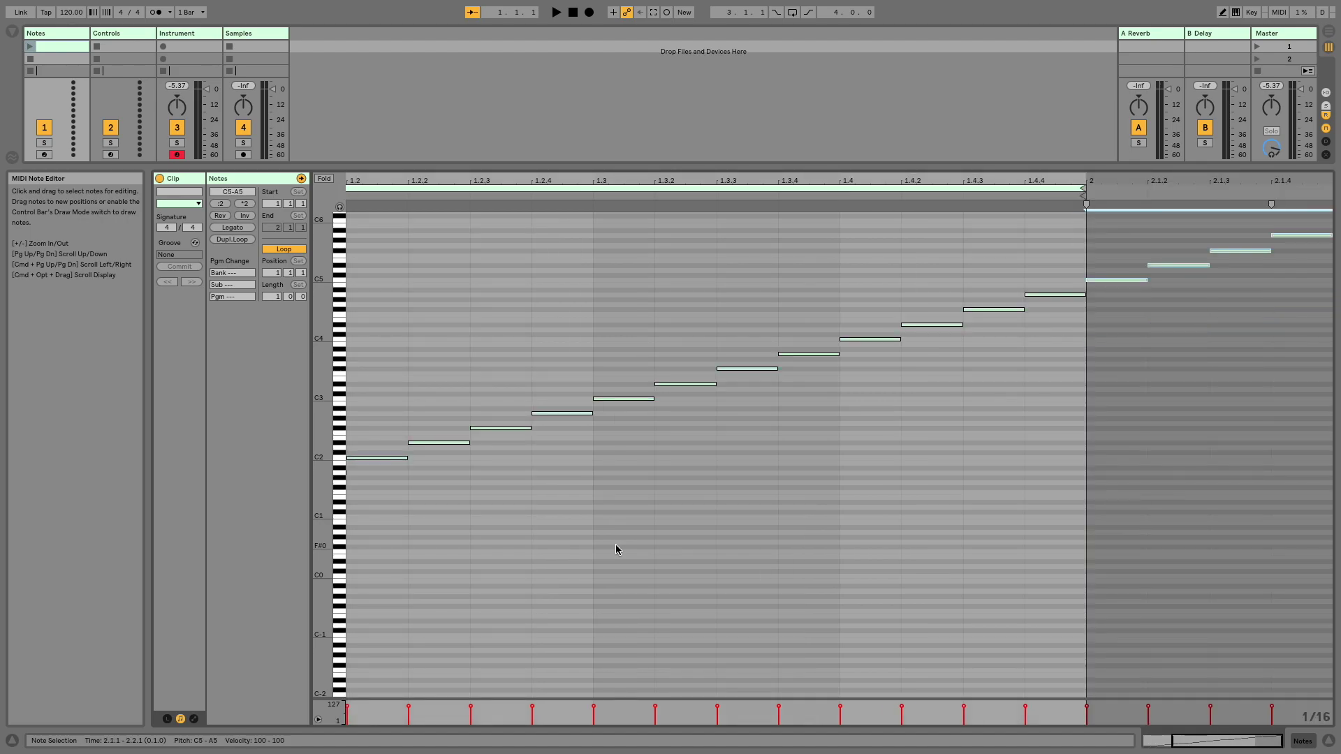
pyautogui.press('super+d')
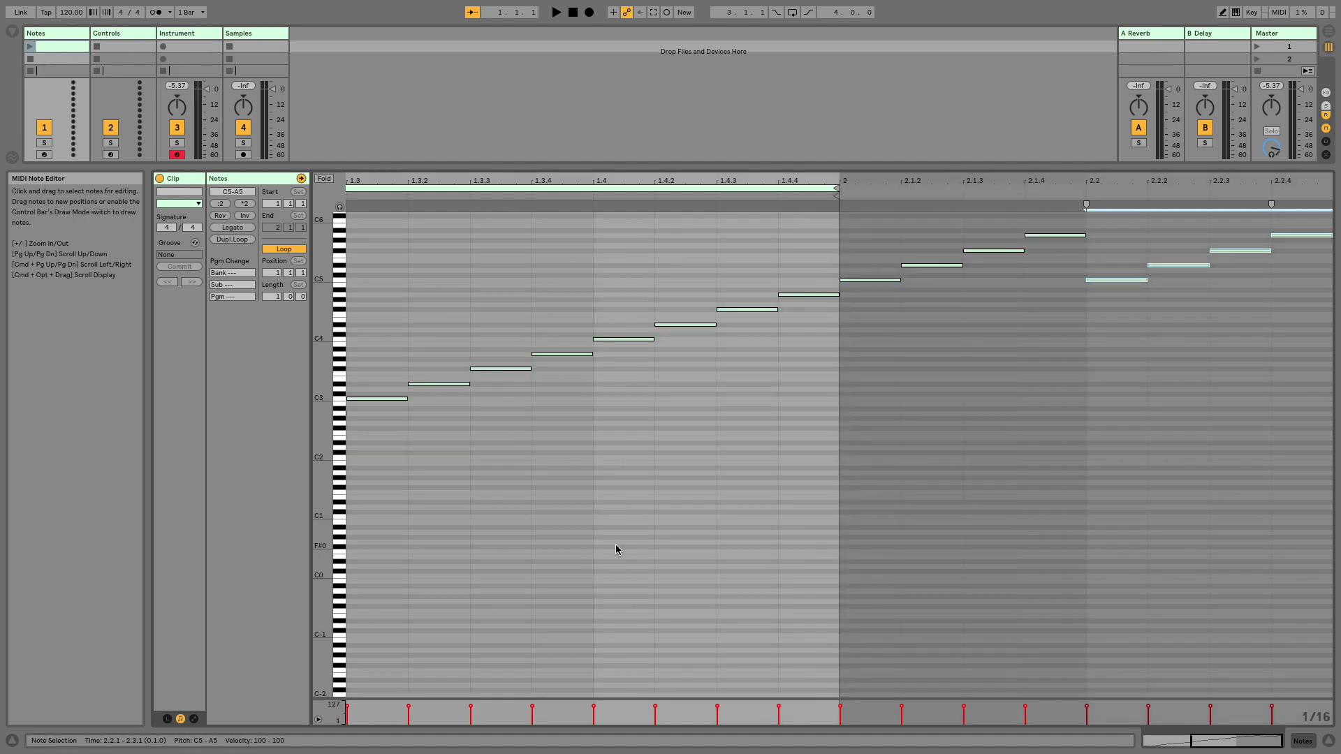
pyautogui.hotkey('shift', 'Up')
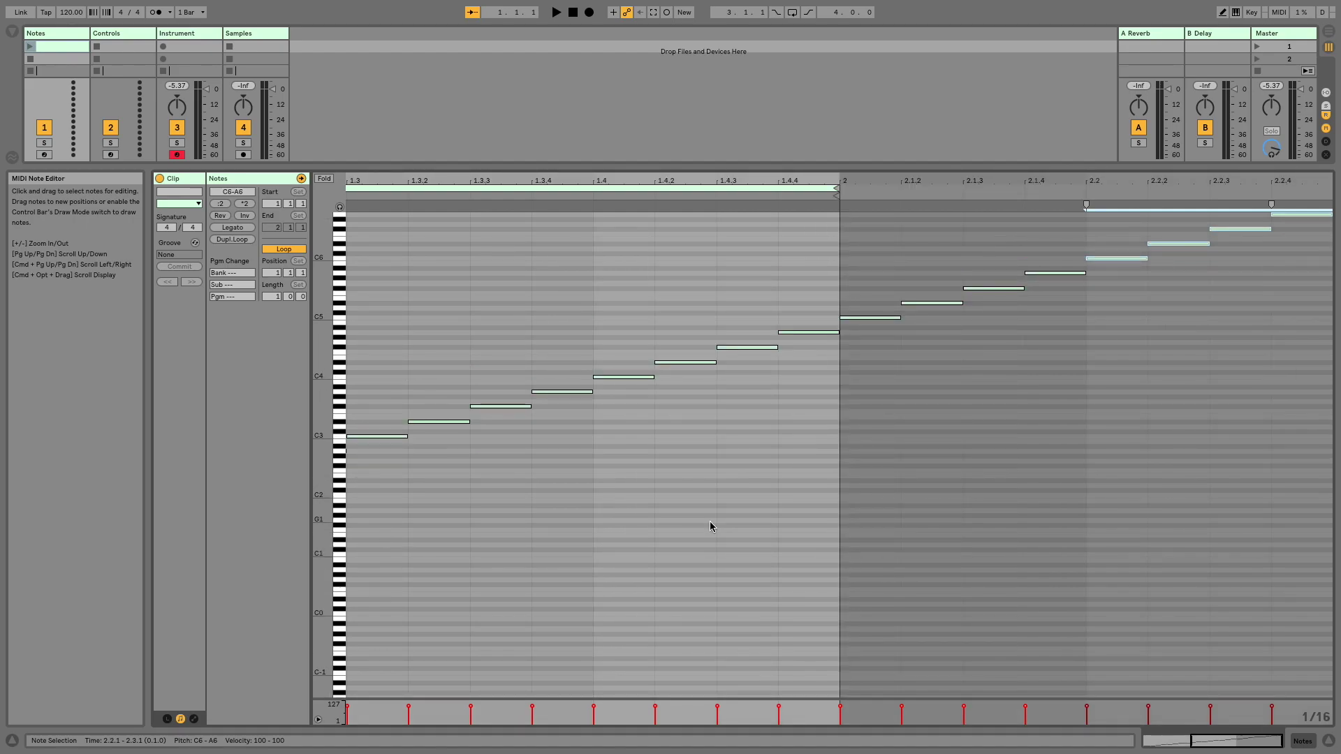
pyautogui.moveTo(838, 190)
pyautogui.mouseDown()
pyautogui.moveTo(1212, 194)
pyautogui.moveTo(1250, 207)
pyautogui.moveTo(1327, 187)
pyautogui.mouseUp()
# Set the Instrument and Samples tracks to In monitoring while playing the Notes clip, and lower the Samples volume to -12.4 dB
pyautogui.moveTo(342, 168); pyautogui.dragTo(283, 620)
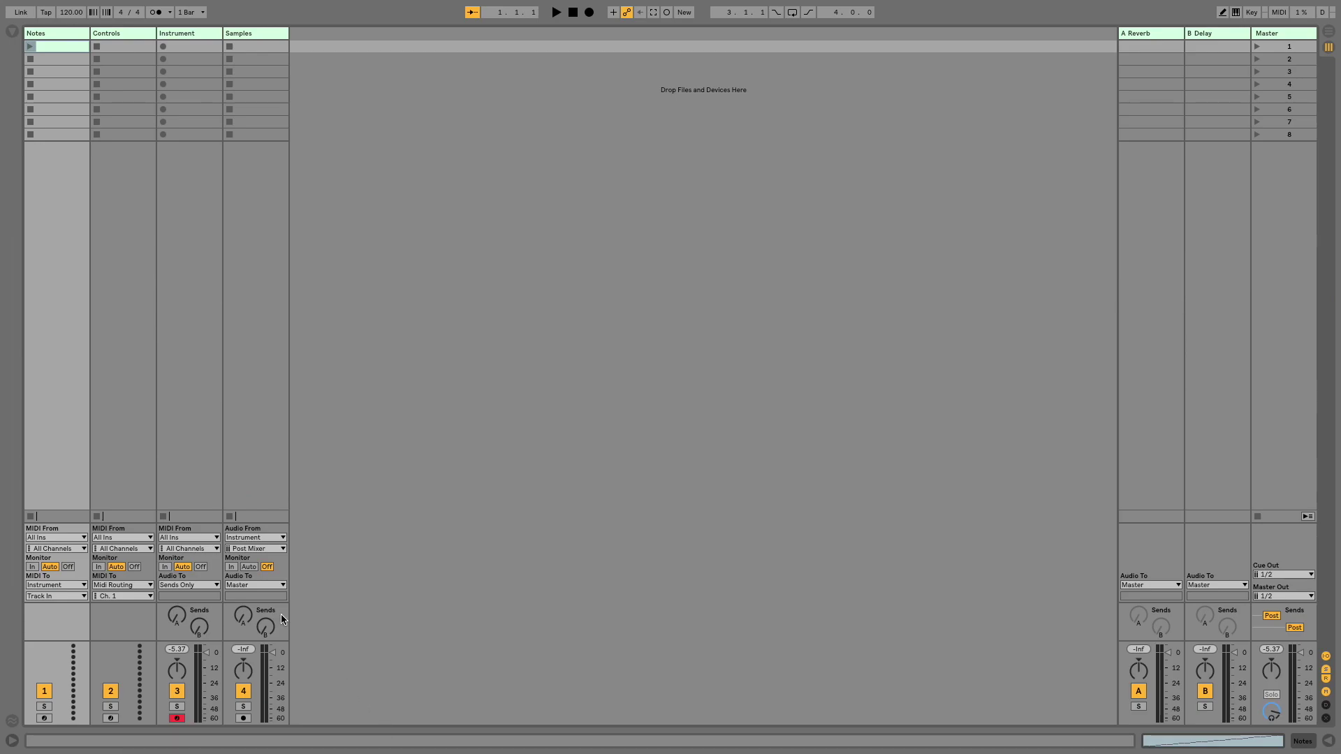
pyautogui.click(166, 567)
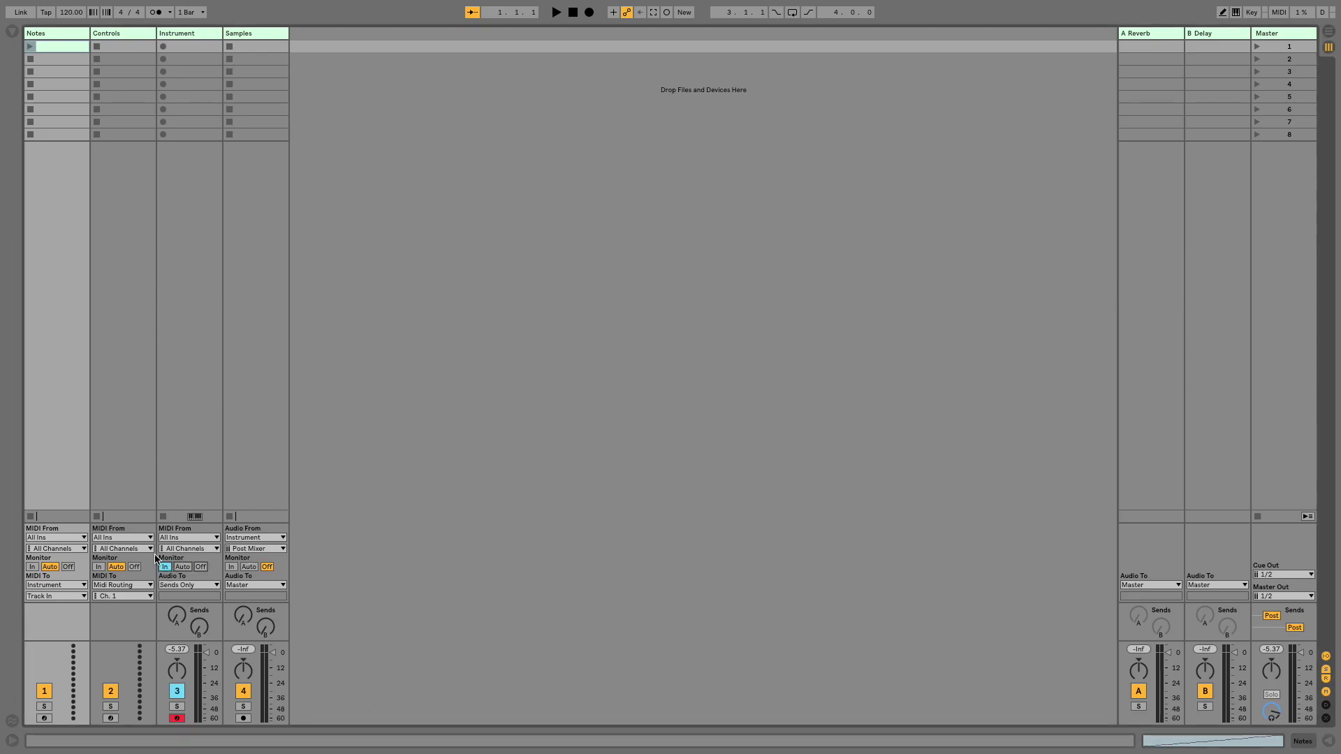
pyautogui.click(30, 47)
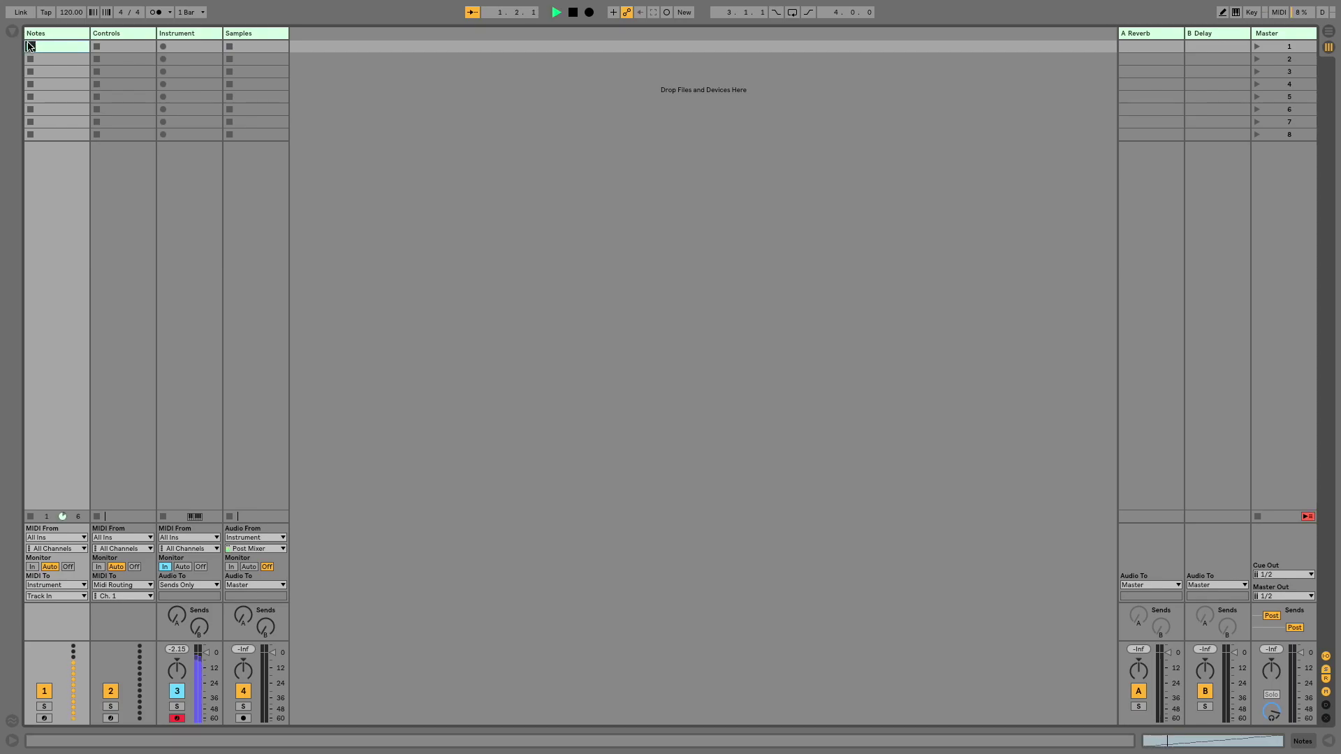
pyautogui.click(232, 567)
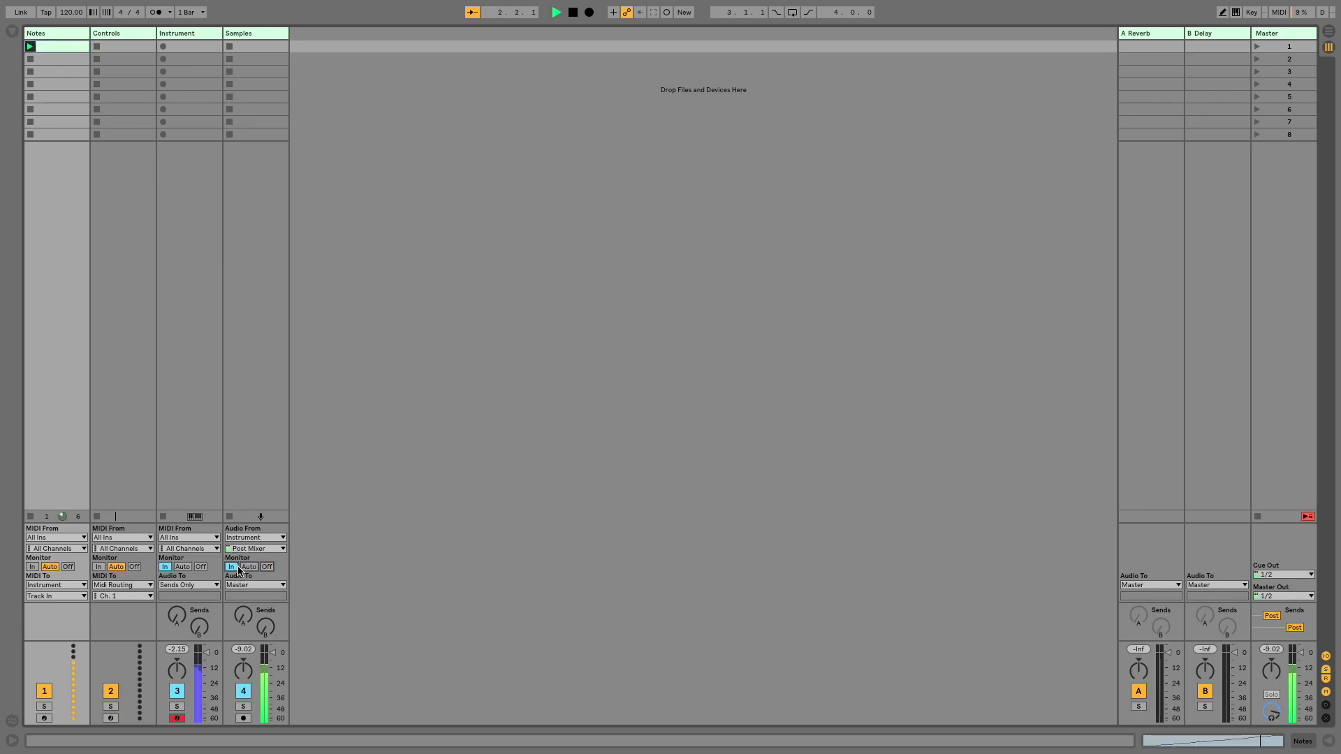
pyautogui.moveTo(273, 654); pyautogui.dragTo(275, 659)
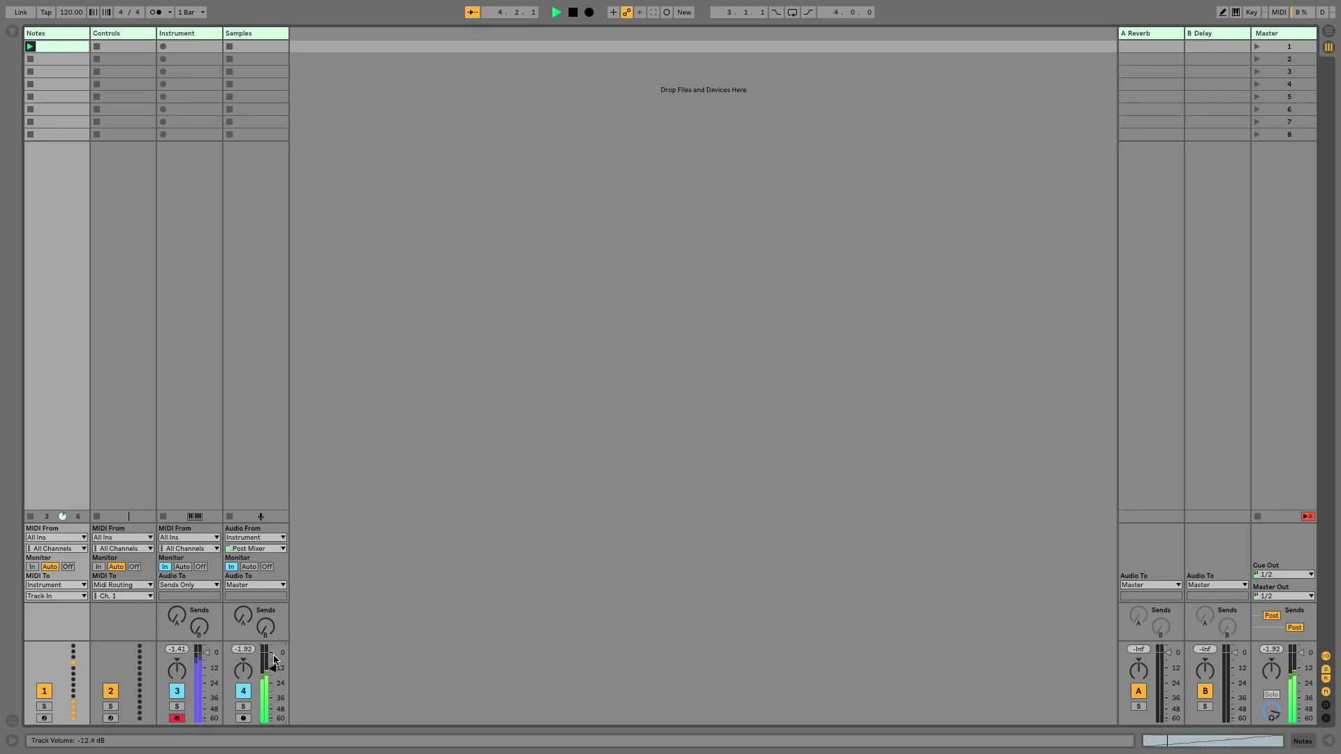
# Select all notes in the Notes clip and stretch them to half tempo five times, making each note two bars long
pyautogui.doubleClick(49, 50)
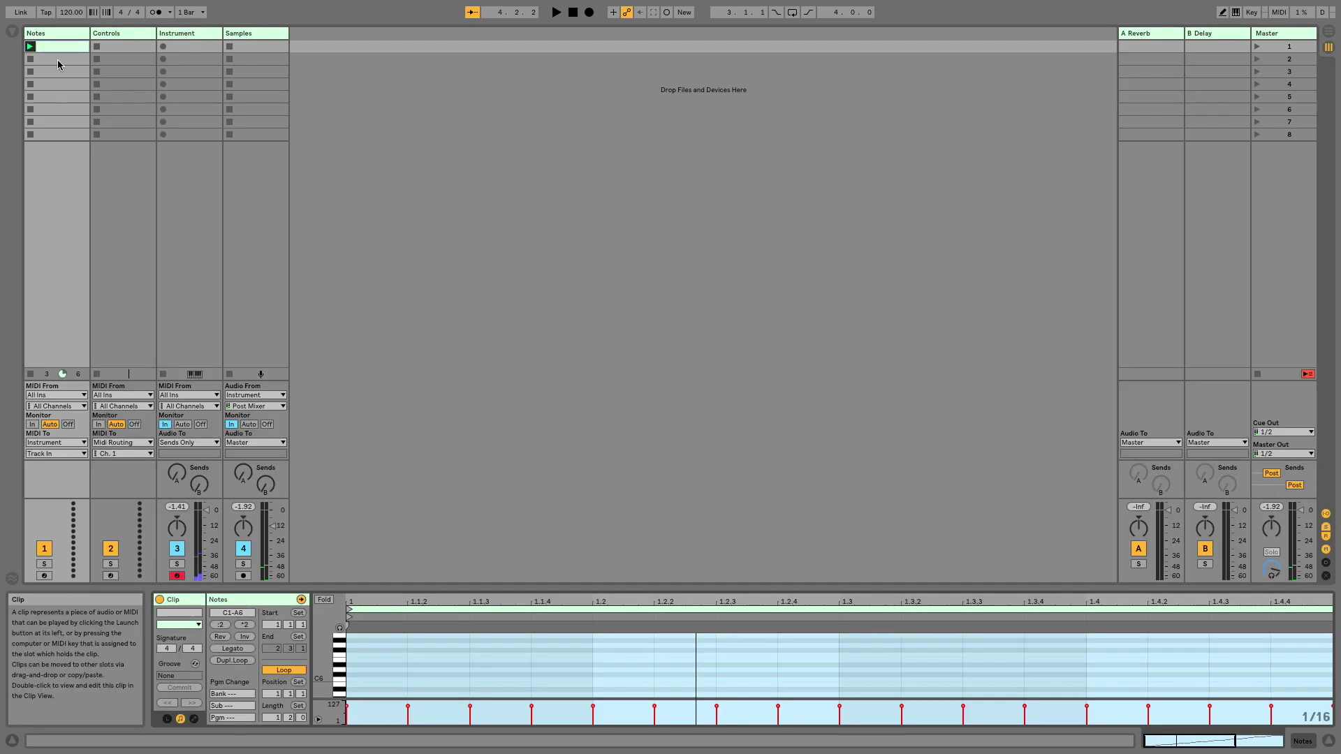
pyautogui.moveTo(522, 184); pyautogui.dragTo(523, 114)
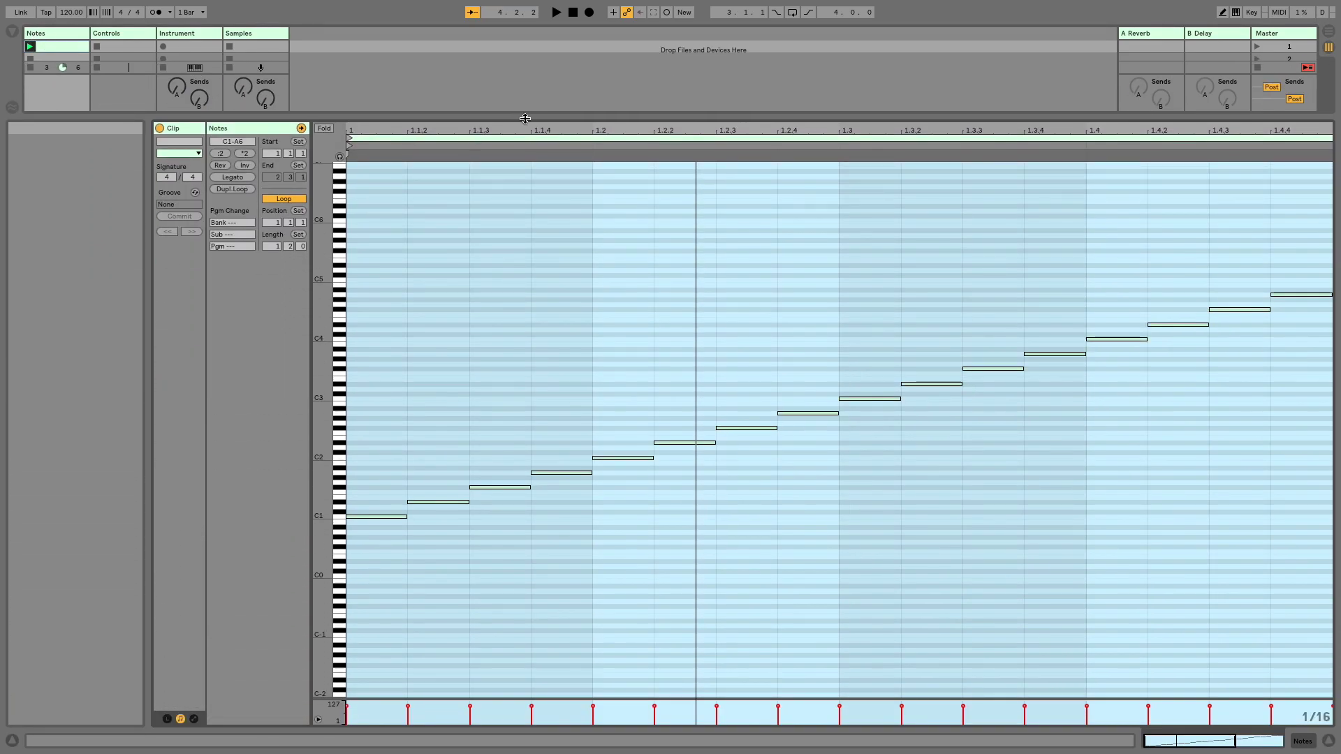
pyautogui.scroll(-2, 963, 135)
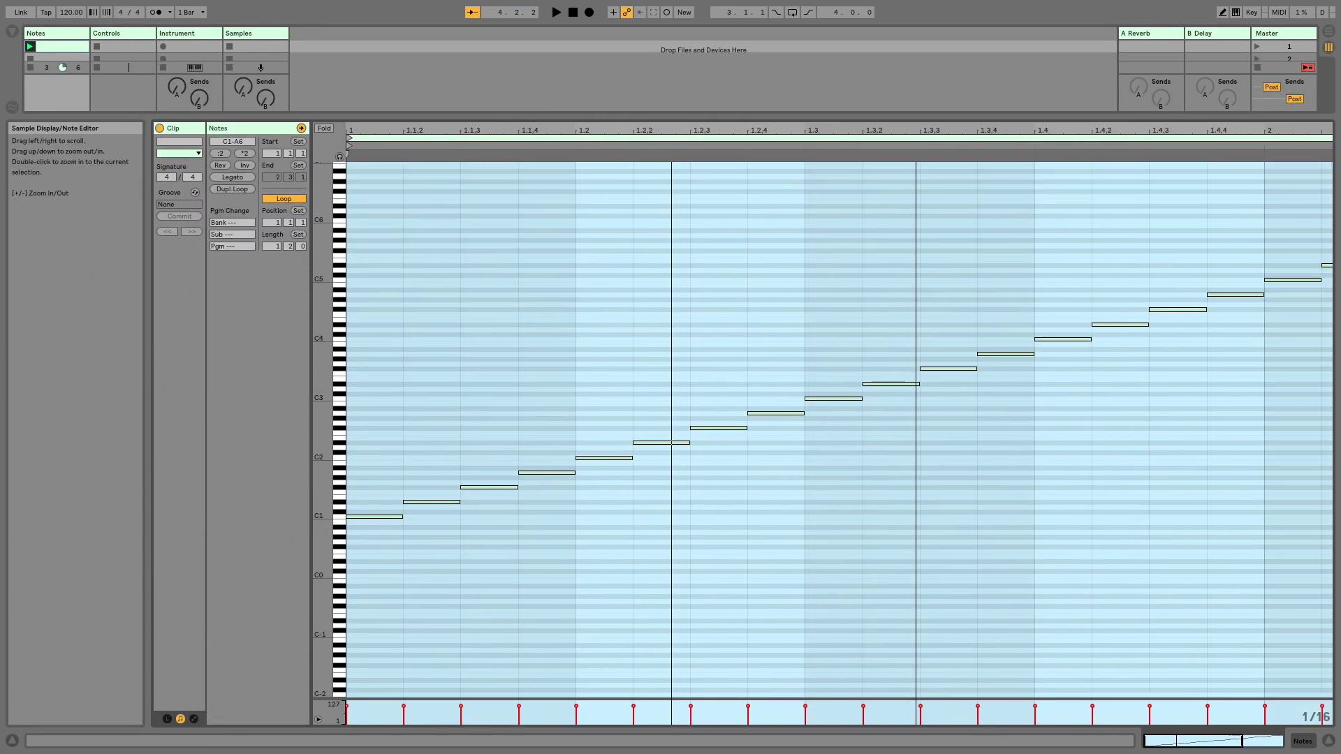
pyautogui.click(419, 357)
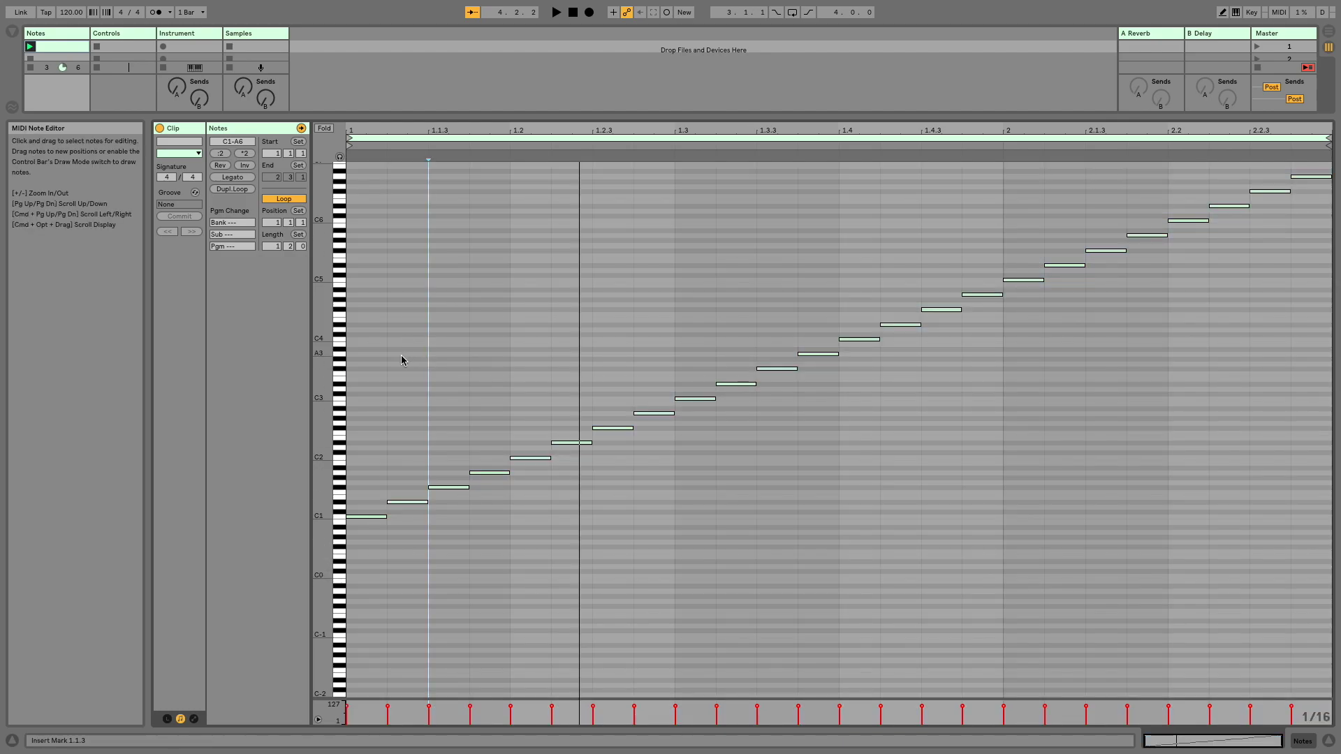
pyautogui.press('super+a')
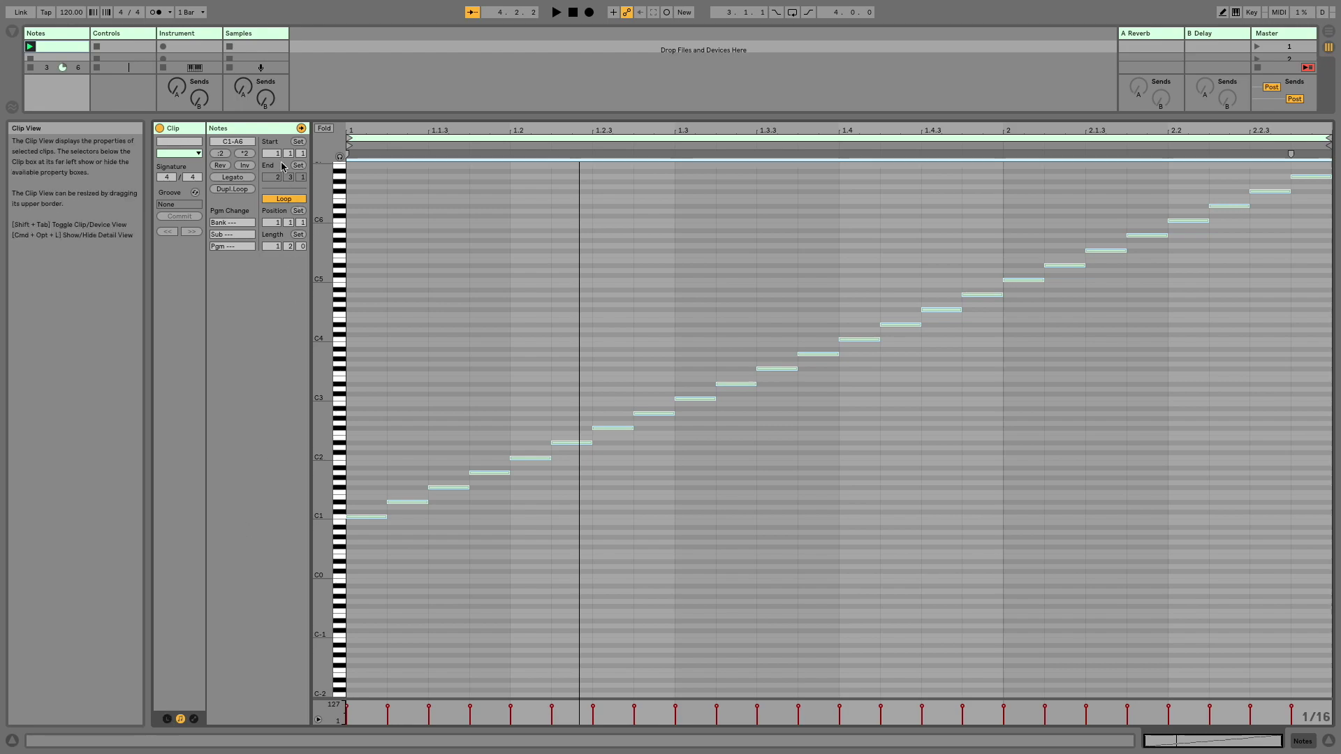
pyautogui.click(244, 154)
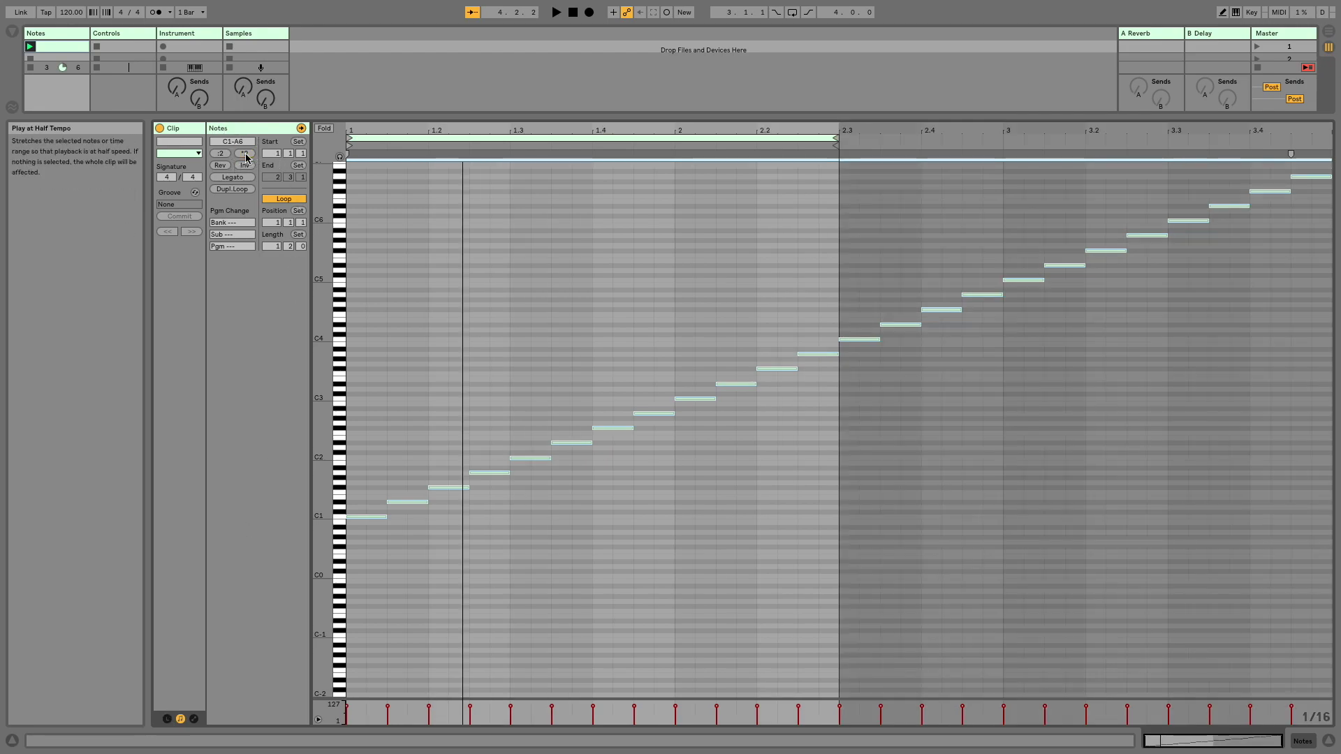
pyautogui.click(244, 153)
pyautogui.click(245, 154)
pyautogui.click(245, 154)
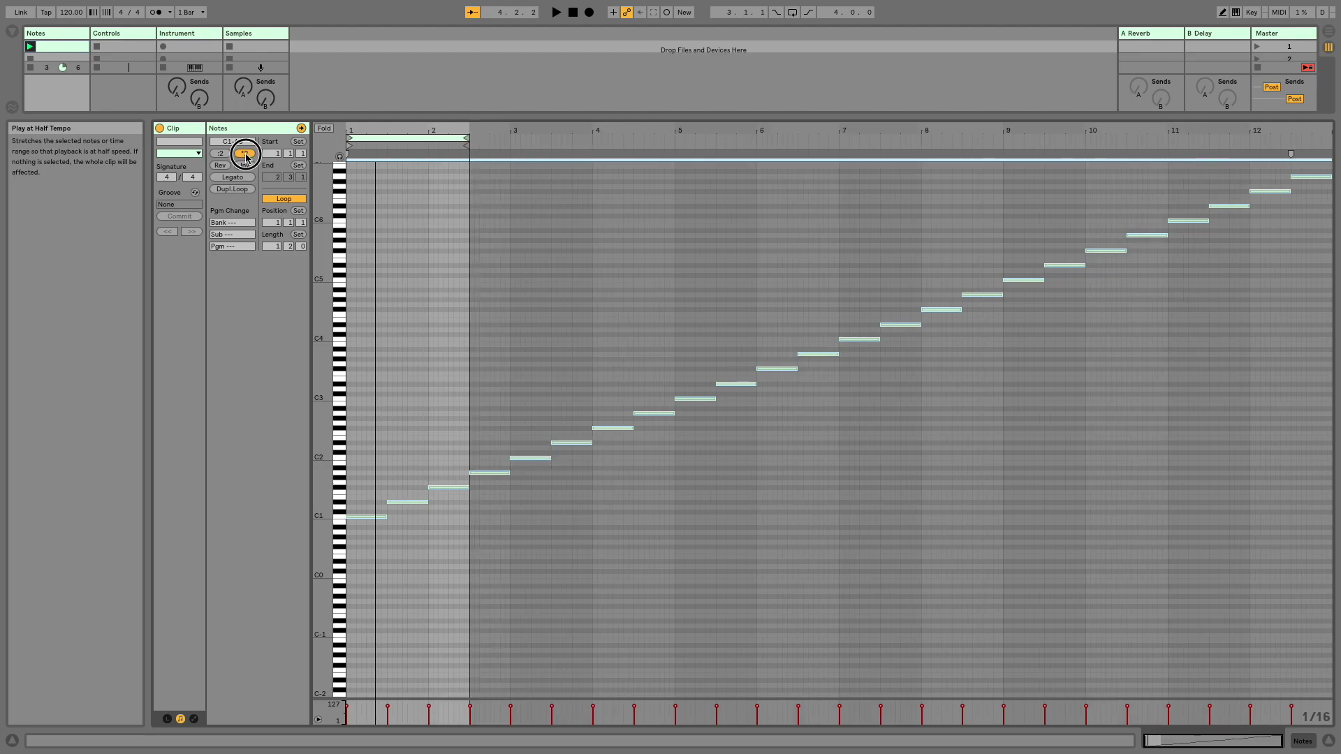
pyautogui.click(244, 154)
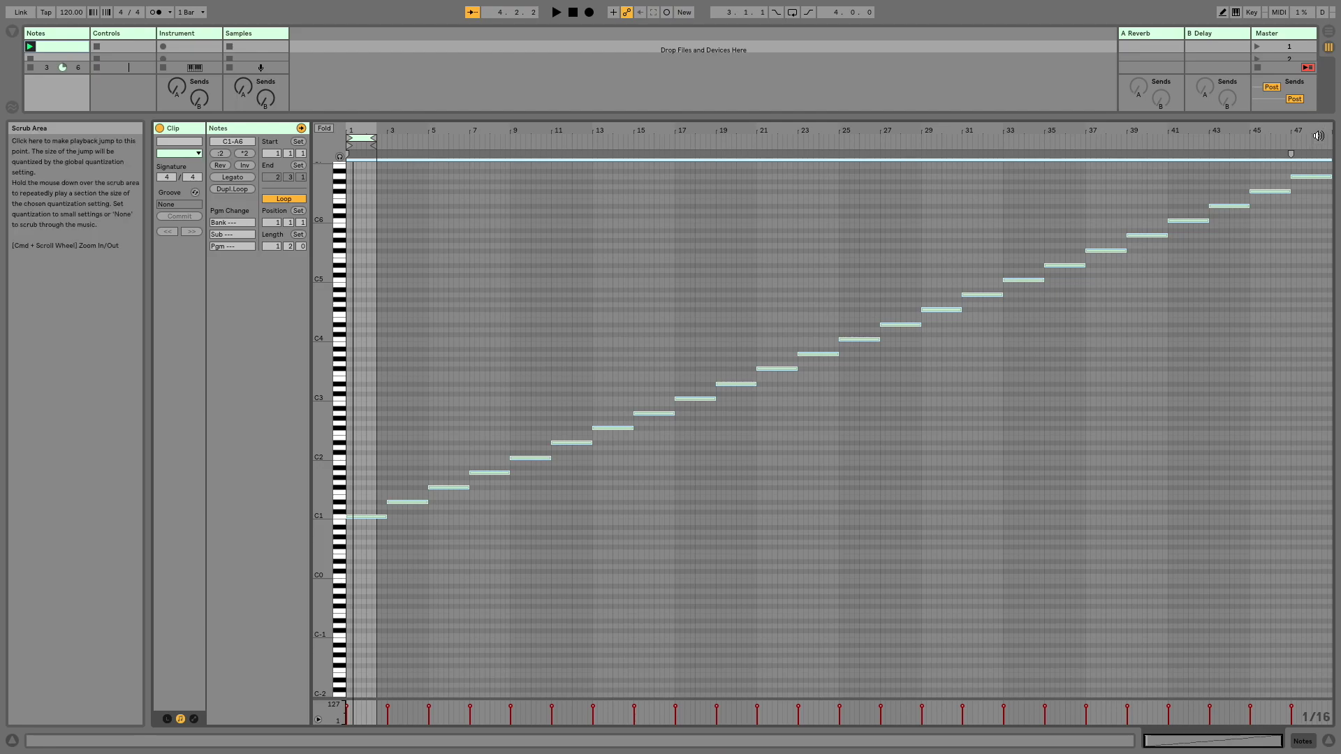
# Extend the Notes clip's loop to a length of 50 bars and launch the clip to hear it
pyautogui.moveTo(375, 138); pyautogui.dragTo(1249, 142)
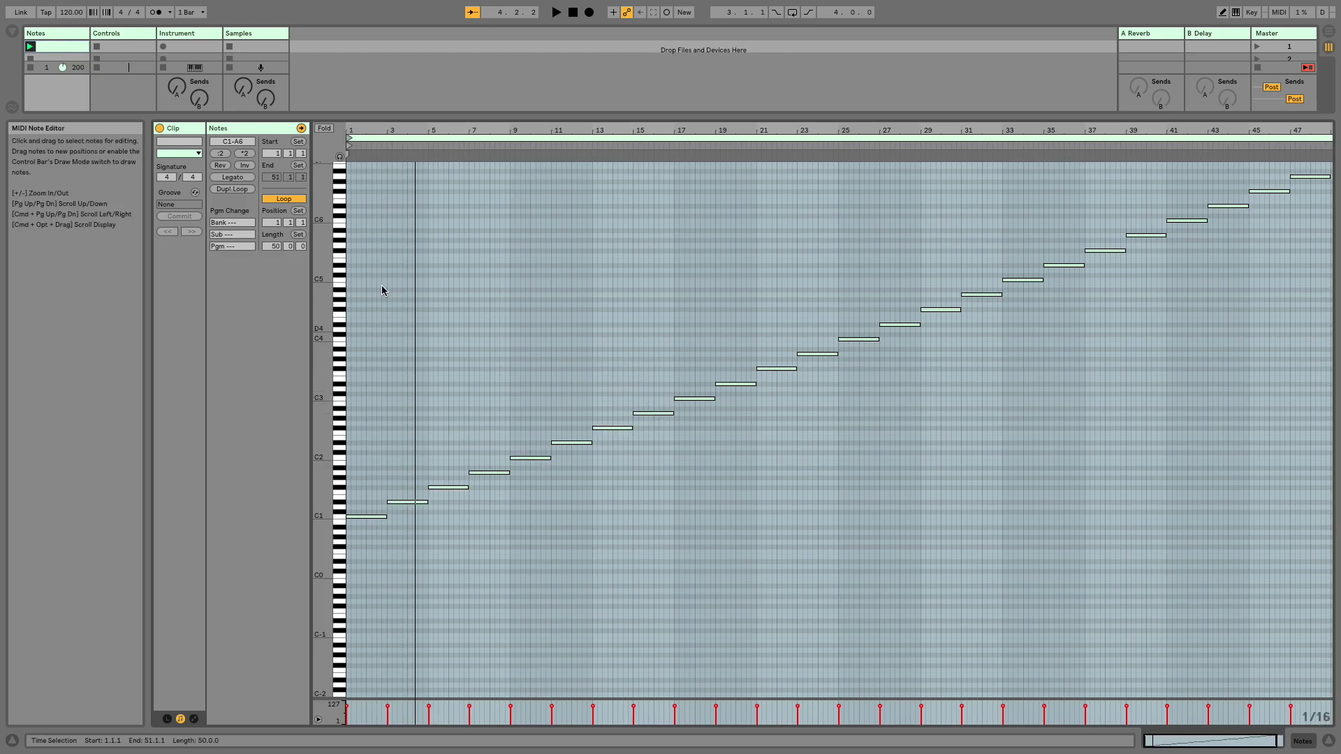
pyautogui.click(30, 47)
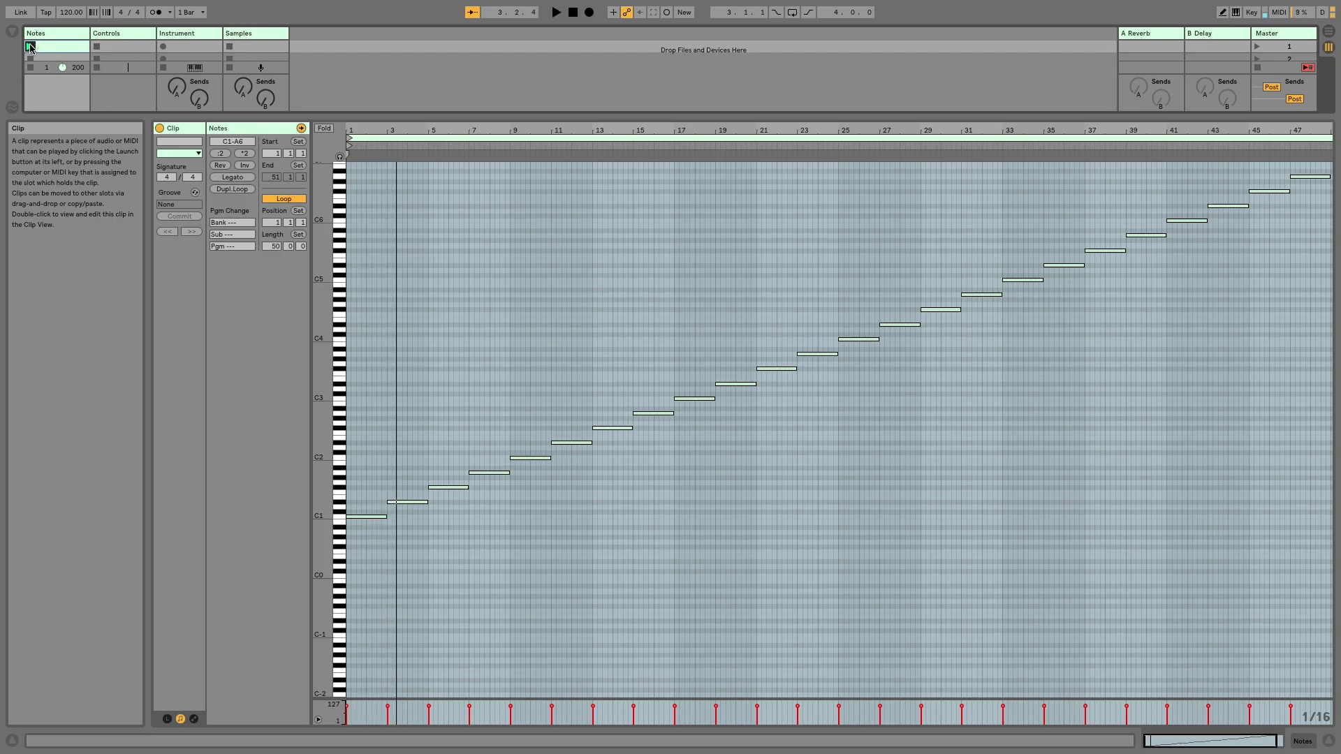
pyautogui.click(619, 350)
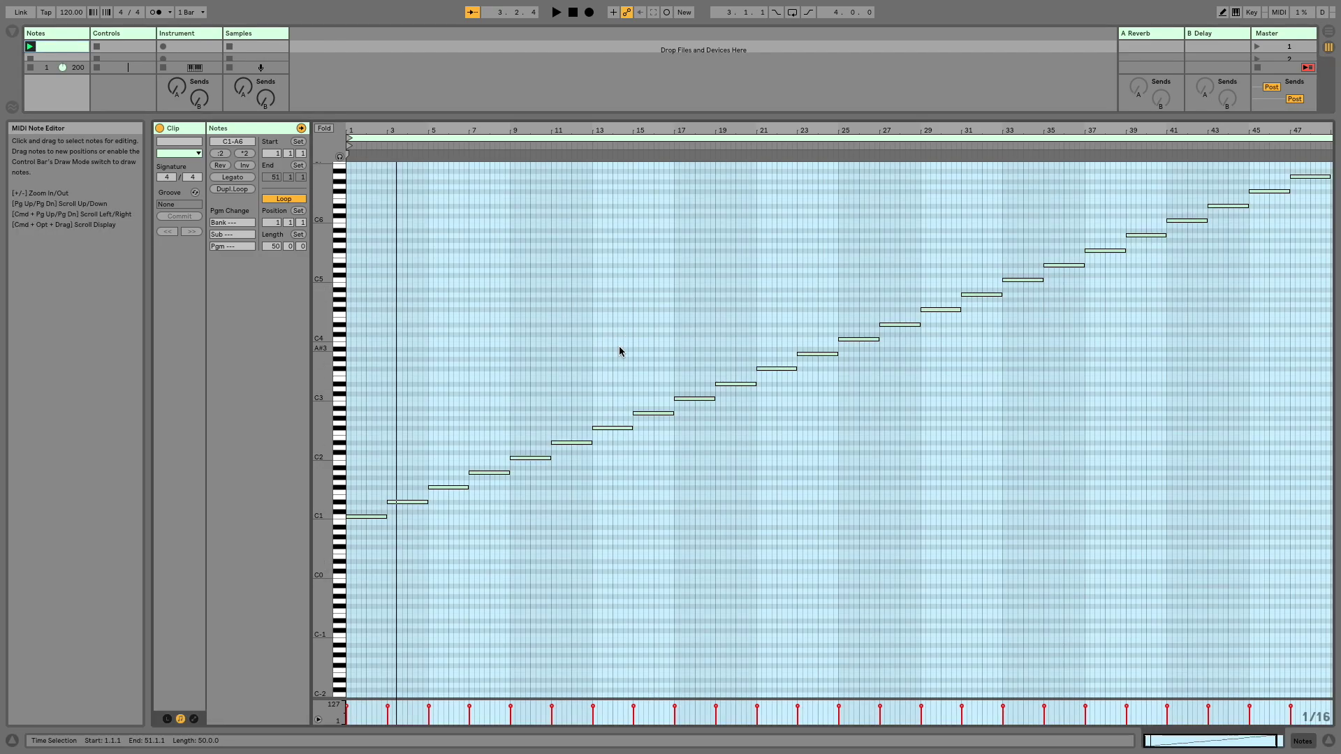
# Shorten all notes in the Notes clip together to one bar and three beats each, leaving one beat before the next
pyautogui.press('super+a')
pyautogui.moveTo(630, 429); pyautogui.dragTo(622, 425)
pyautogui.press('+')
pyautogui.press('+')
pyautogui.press('+')
pyautogui.press('+')
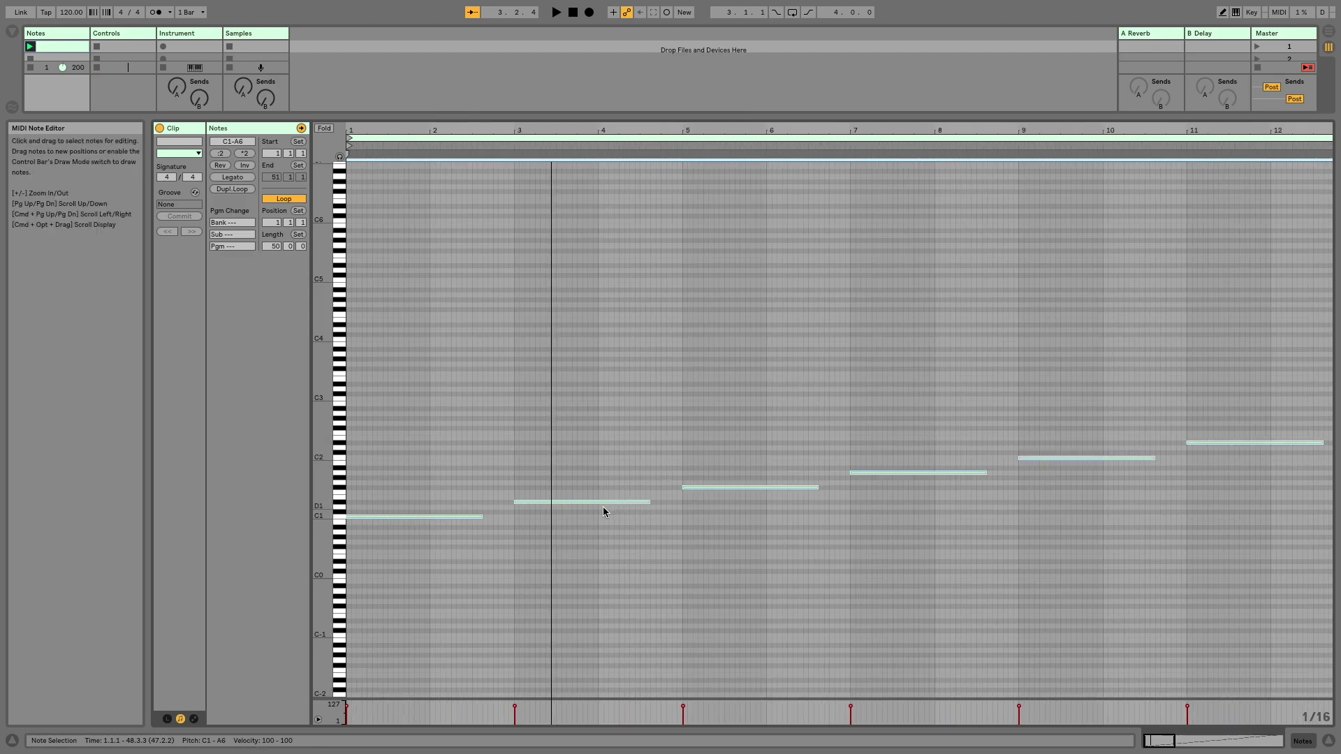
pyautogui.click(836, 467)
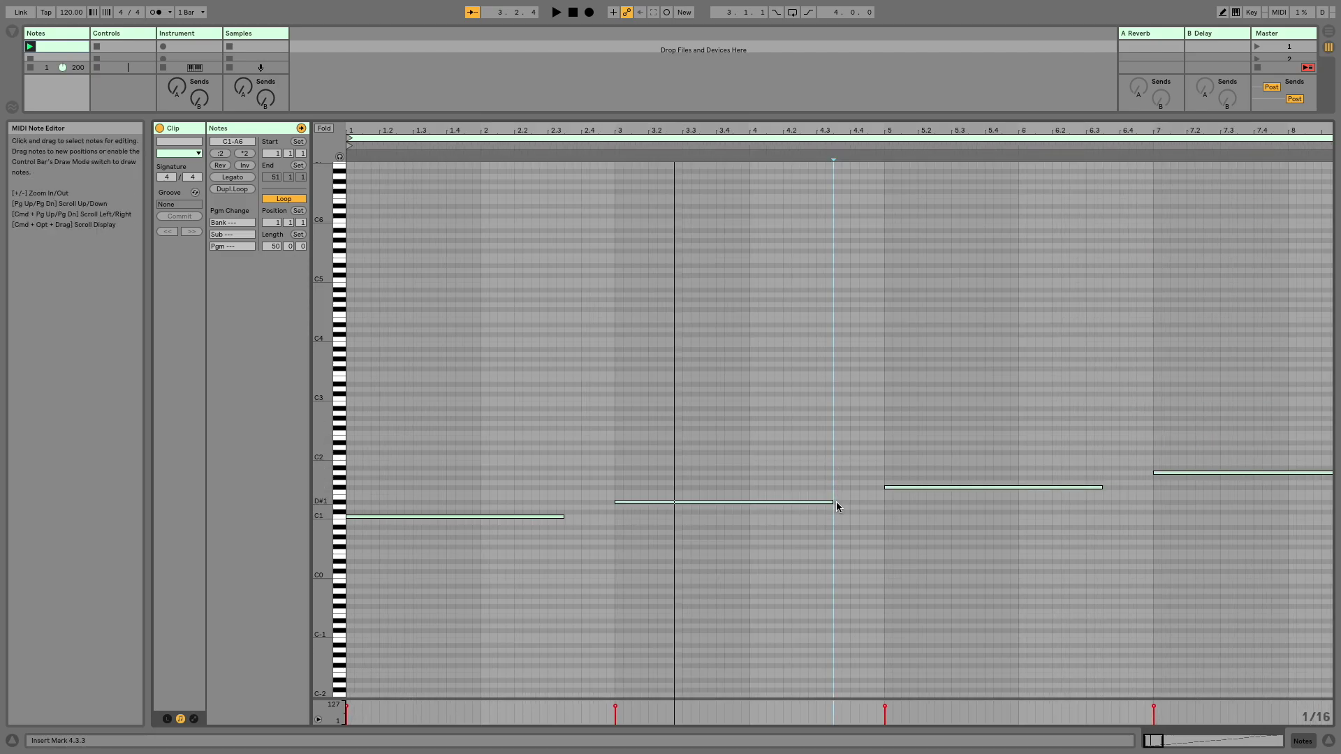
pyautogui.press('super+a')
pyautogui.moveTo(832, 503); pyautogui.dragTo(850, 501)
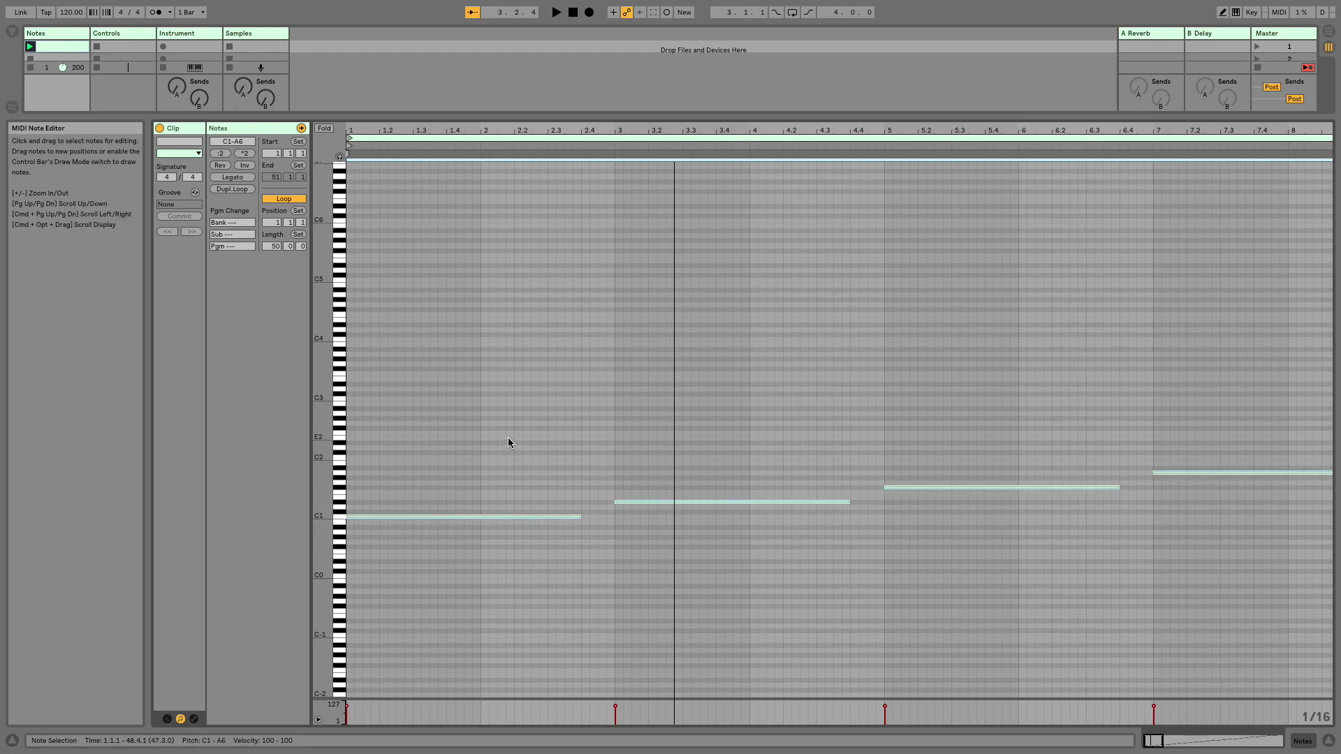
# Inspect the note lengths and the gaps between them from the beginning to the end of the Notes clip
pyautogui.press('-')
pyautogui.press('-')
pyautogui.press('-')
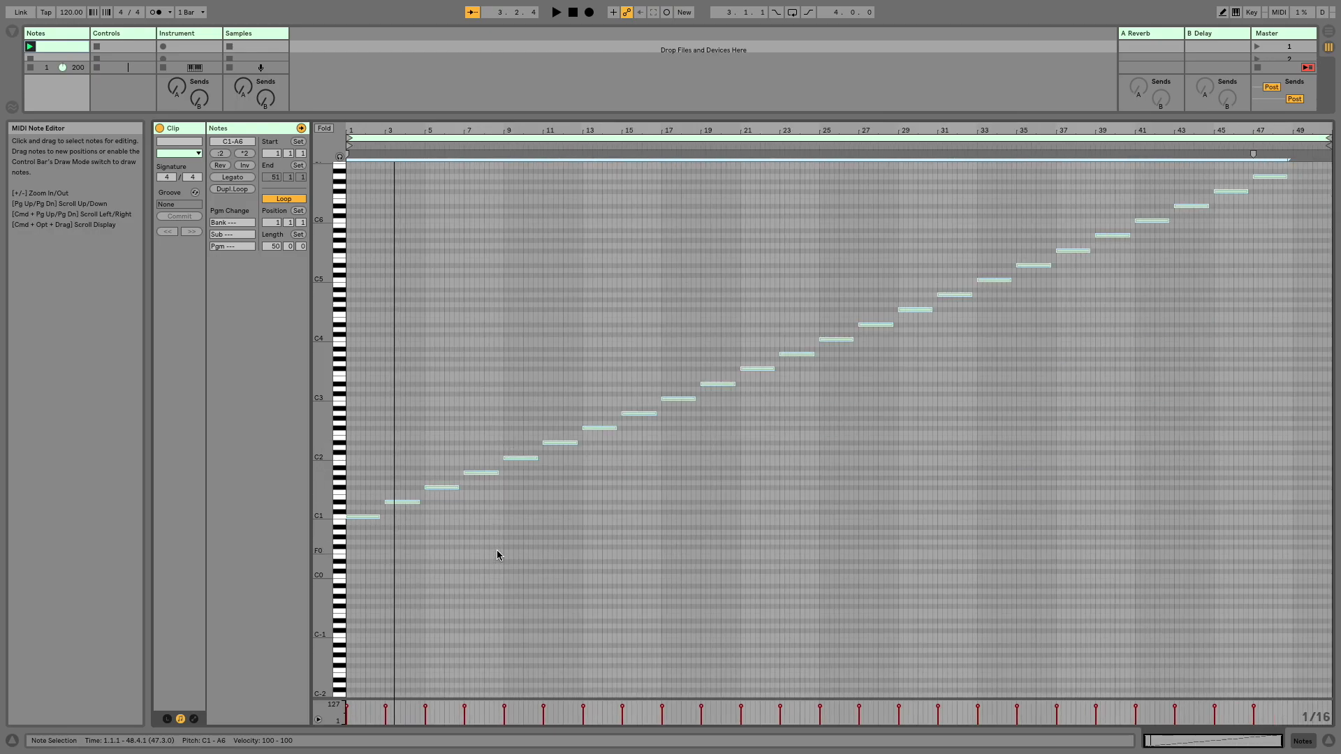
pyautogui.press('+')
pyautogui.press('+')
pyautogui.press('+')
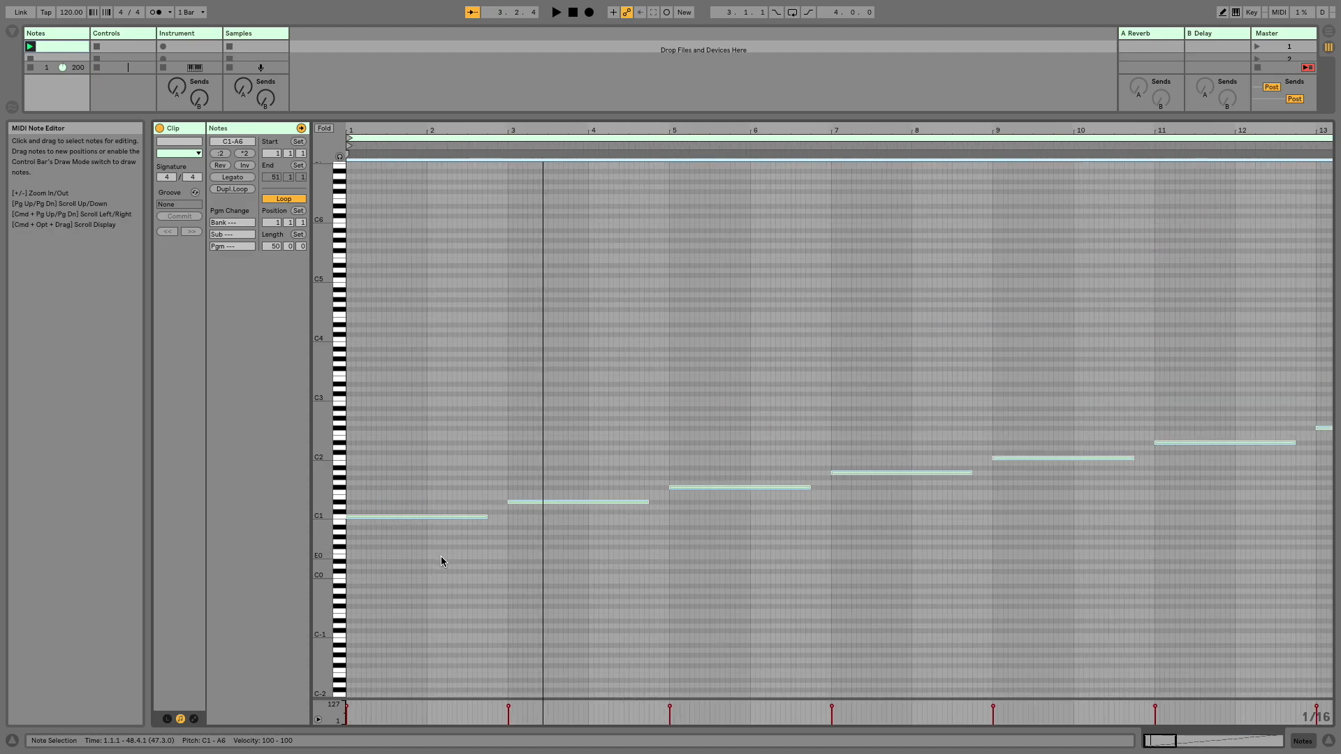
pyautogui.hscroll(15, 455, 540)
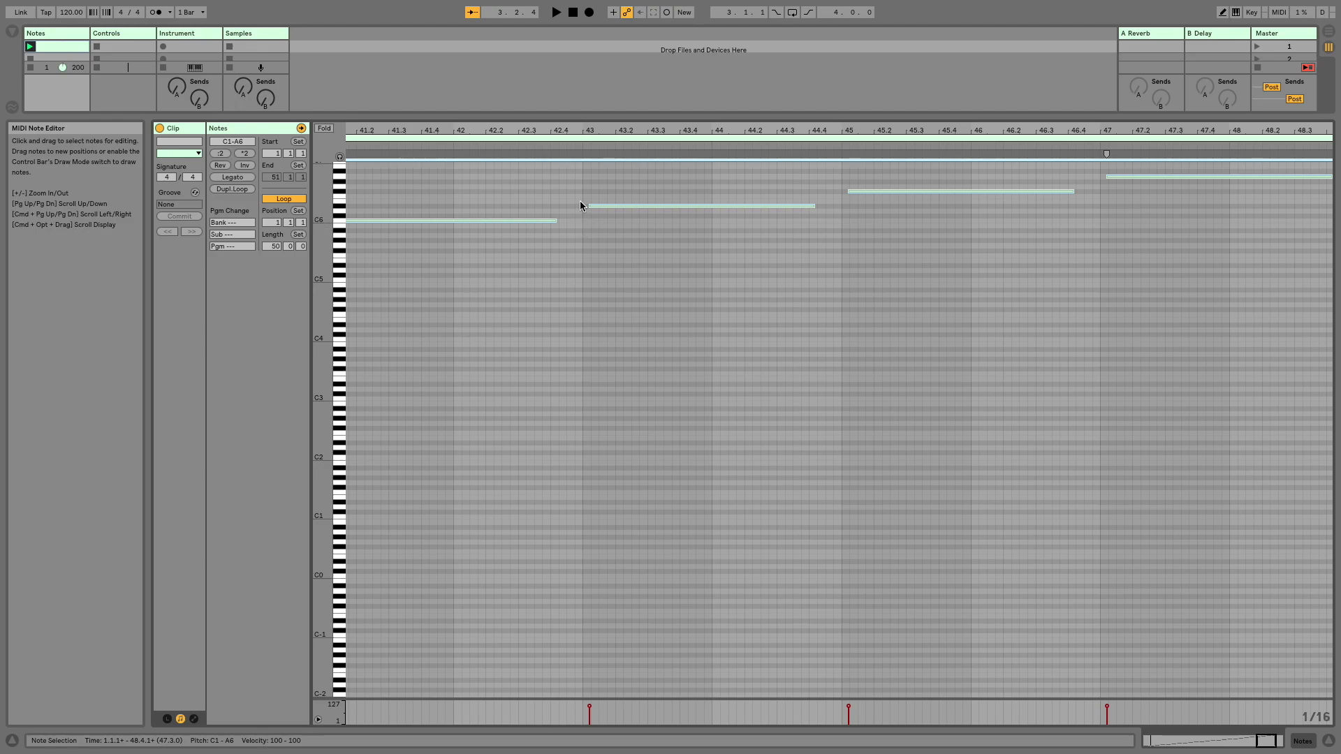
# Create clips in the first two slots of the Controls track and name them Down and Record
pyautogui.click(574, 119)
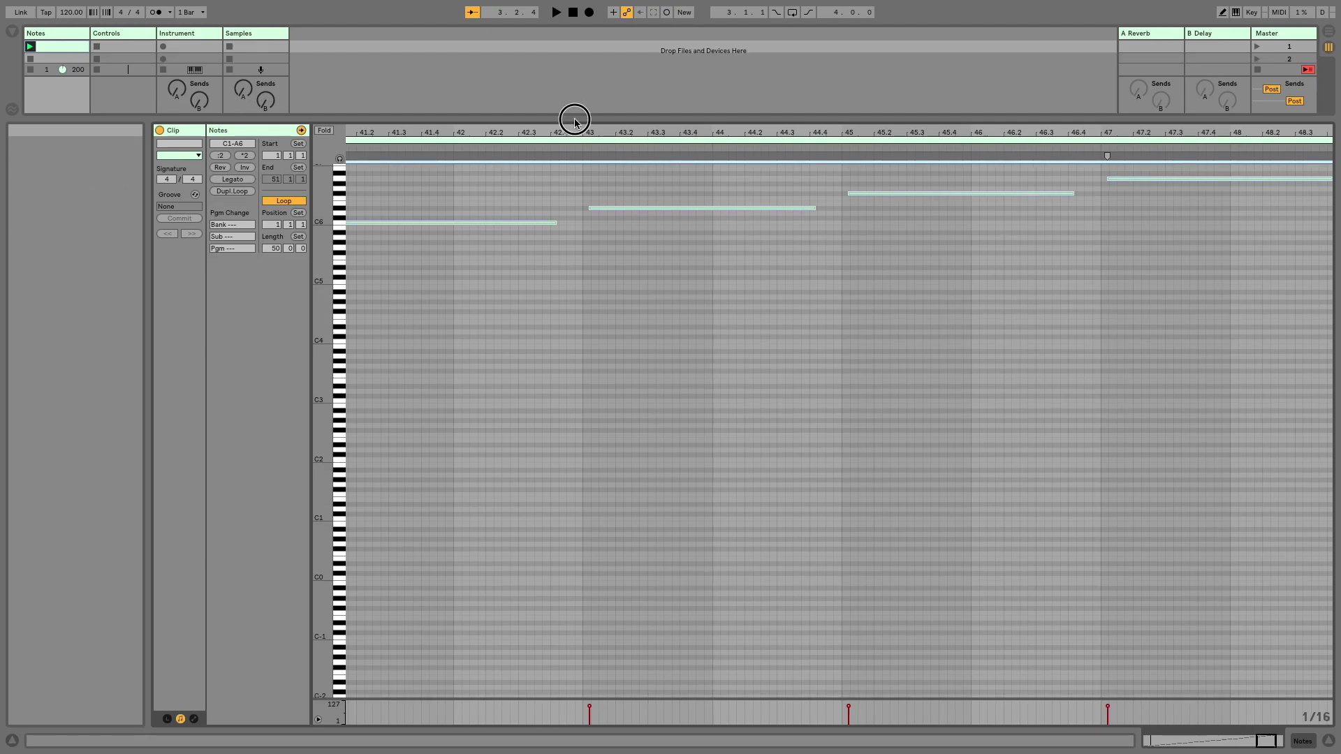
pyautogui.moveTo(574, 119); pyautogui.dragTo(574, 726)
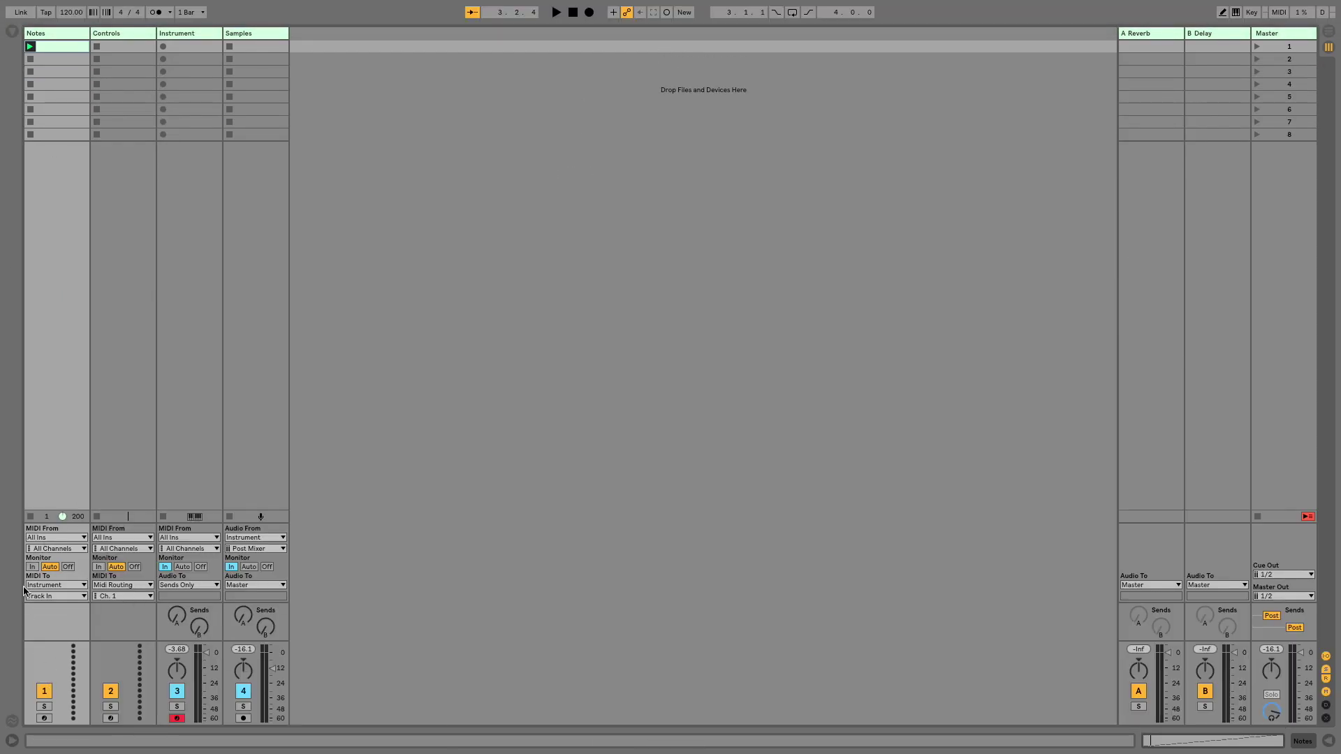
pyautogui.doubleClick(124, 46)
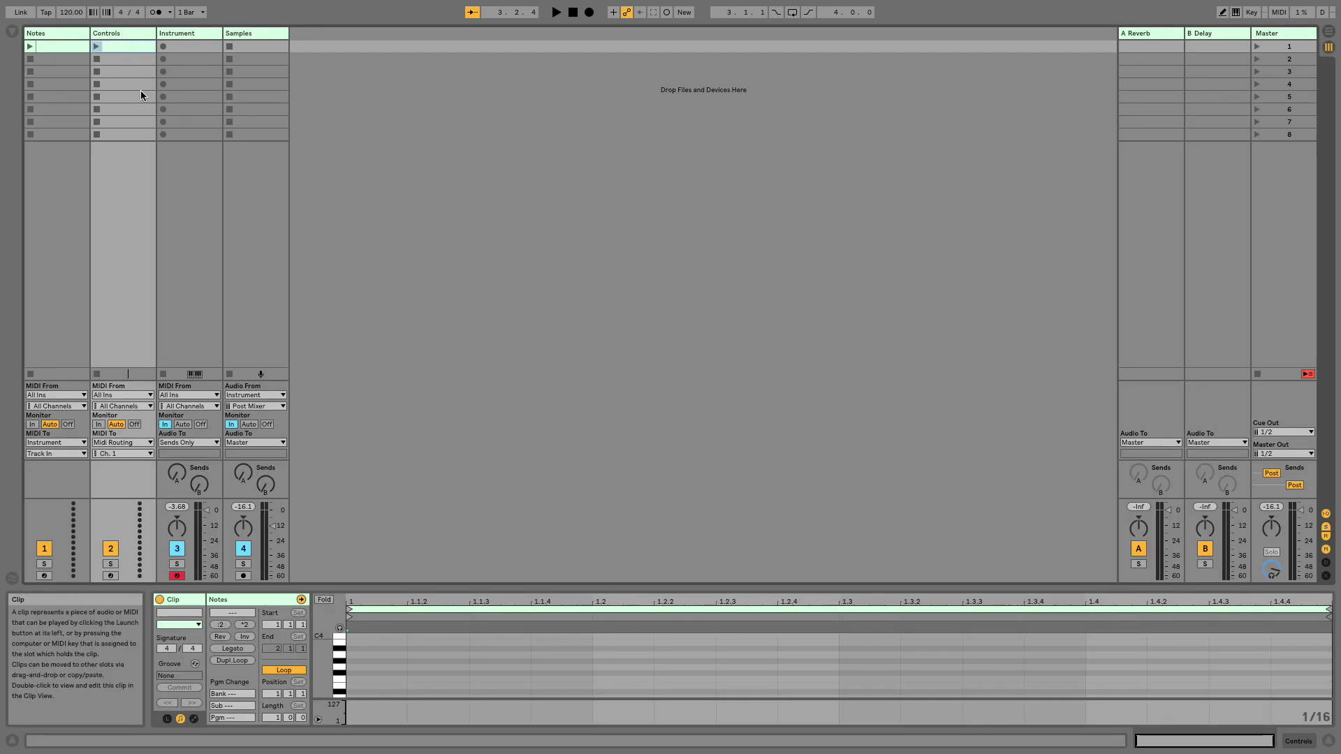
pyautogui.moveTo(445, 590)
pyautogui.mouseDown()
pyautogui.moveTo(452, 488)
pyautogui.moveTo(450, 587)
pyautogui.mouseUp()
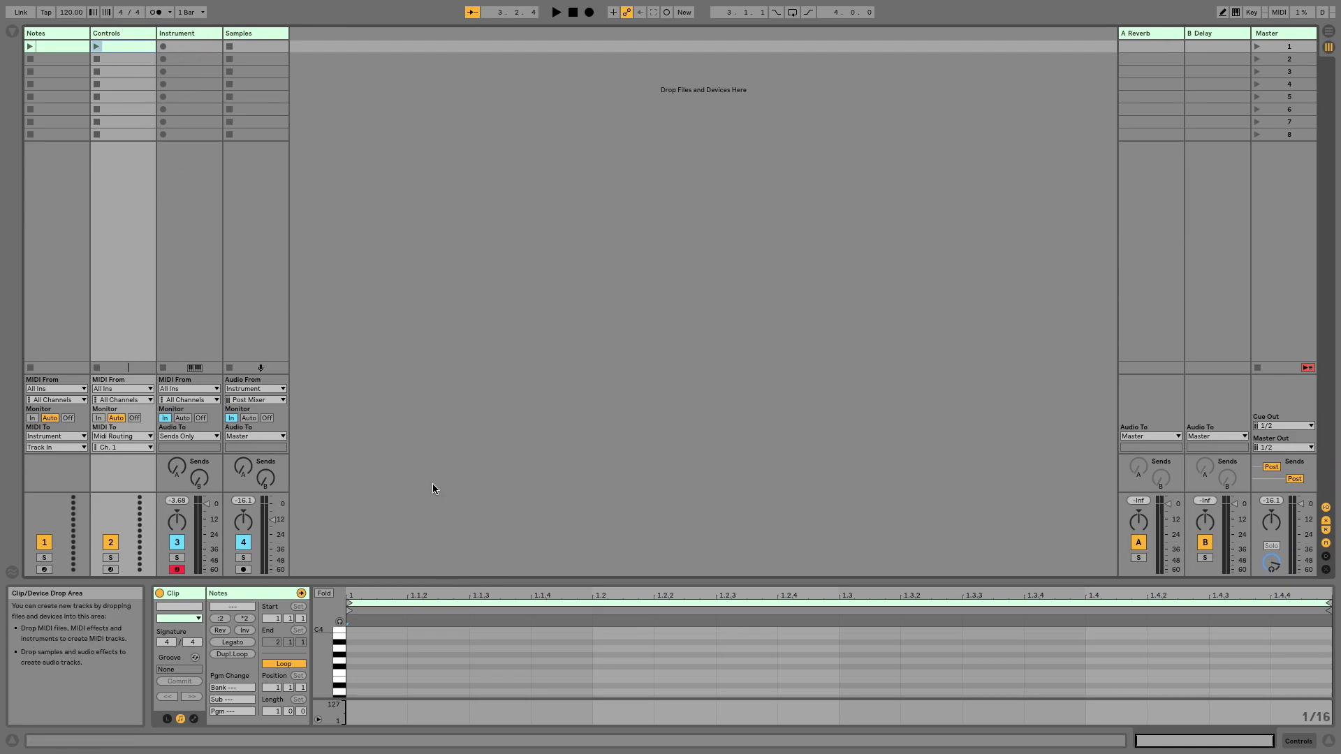
pyautogui.doubleClick(120, 59)
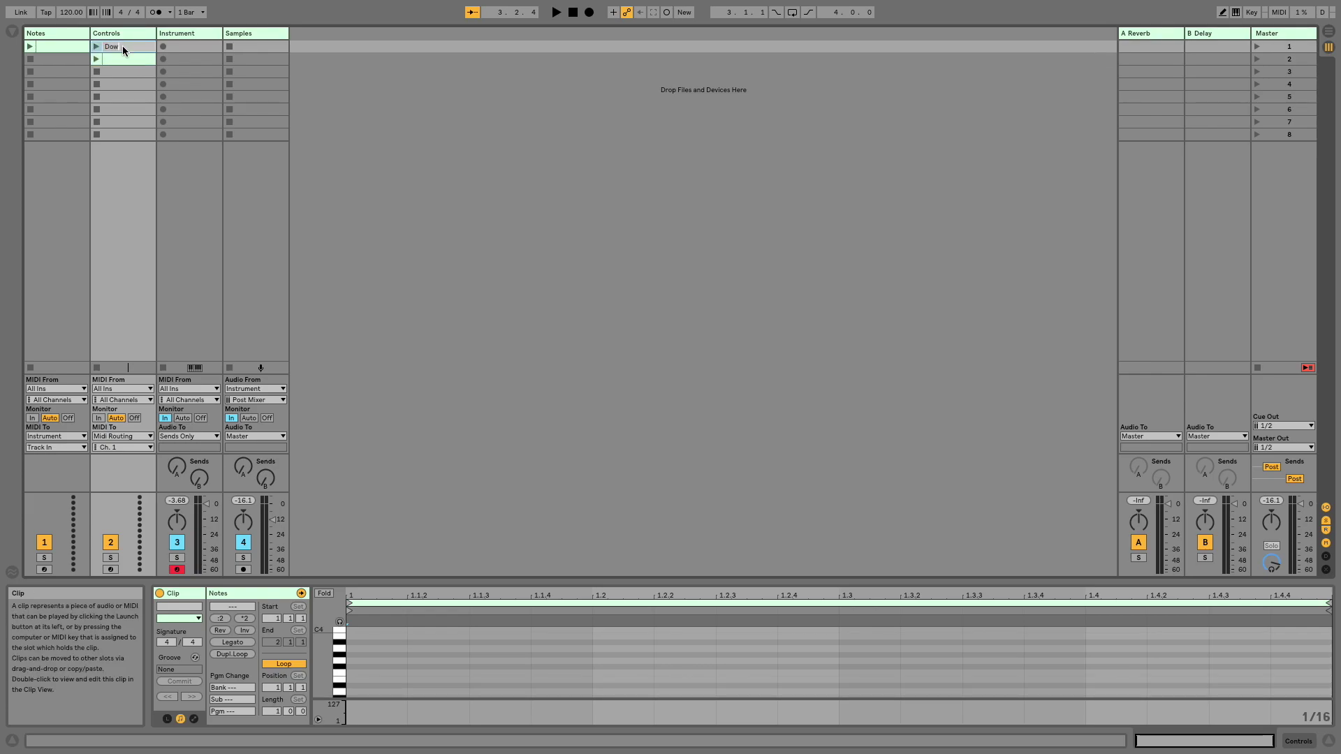
pyautogui.press('Down')
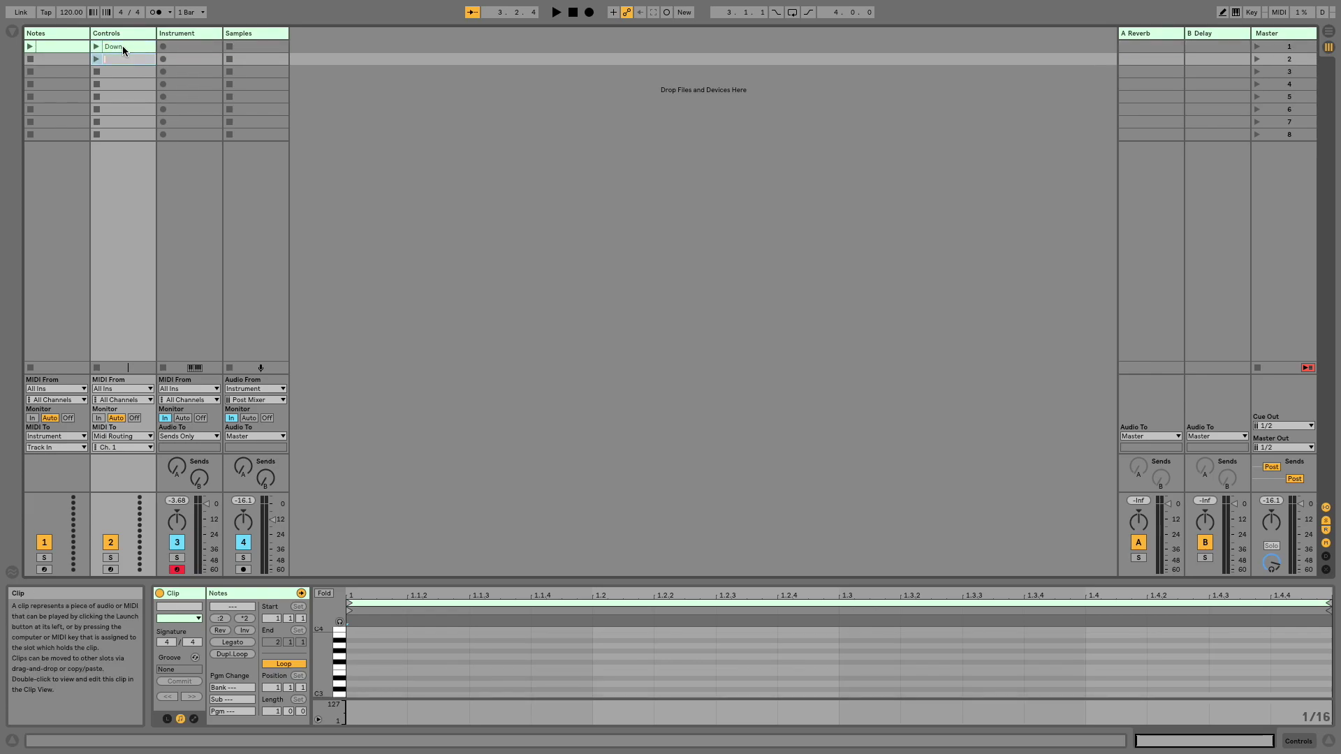
pyautogui.write('Record')
# In the Down clip, draw a controller 28 envelope rising from zero at about 1.1.4 to maximum at about 1.3.3
pyautogui.press('Up')
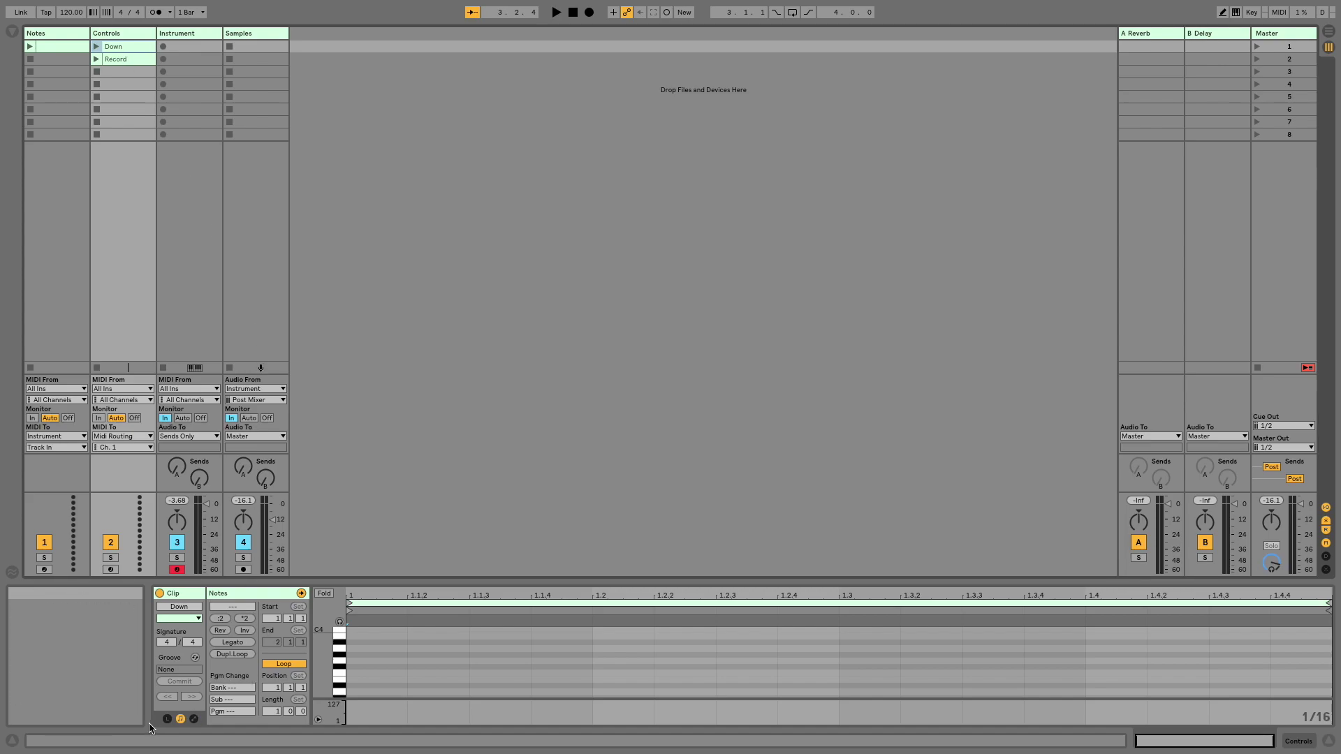
pyautogui.click(194, 719)
pyautogui.moveTo(342, 579); pyautogui.dragTo(346, 158)
pyautogui.click(335, 194)
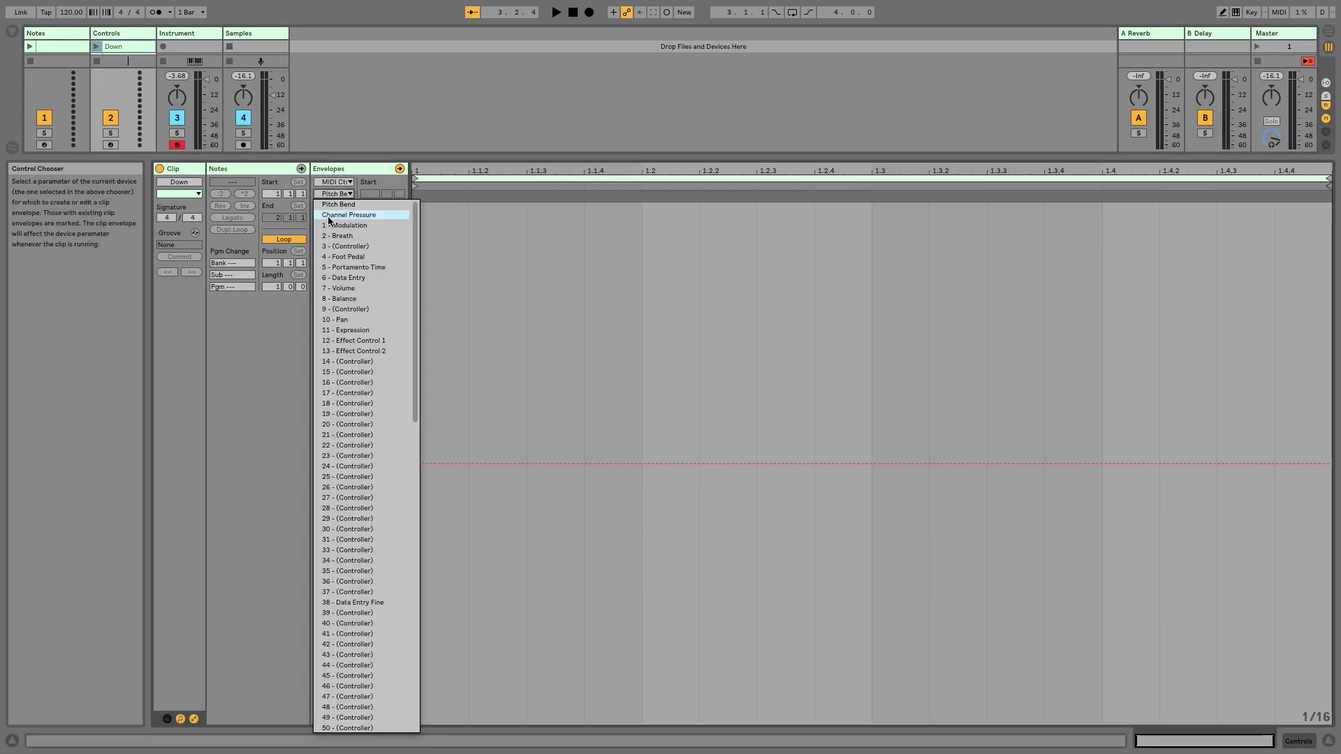
pyautogui.click(368, 508)
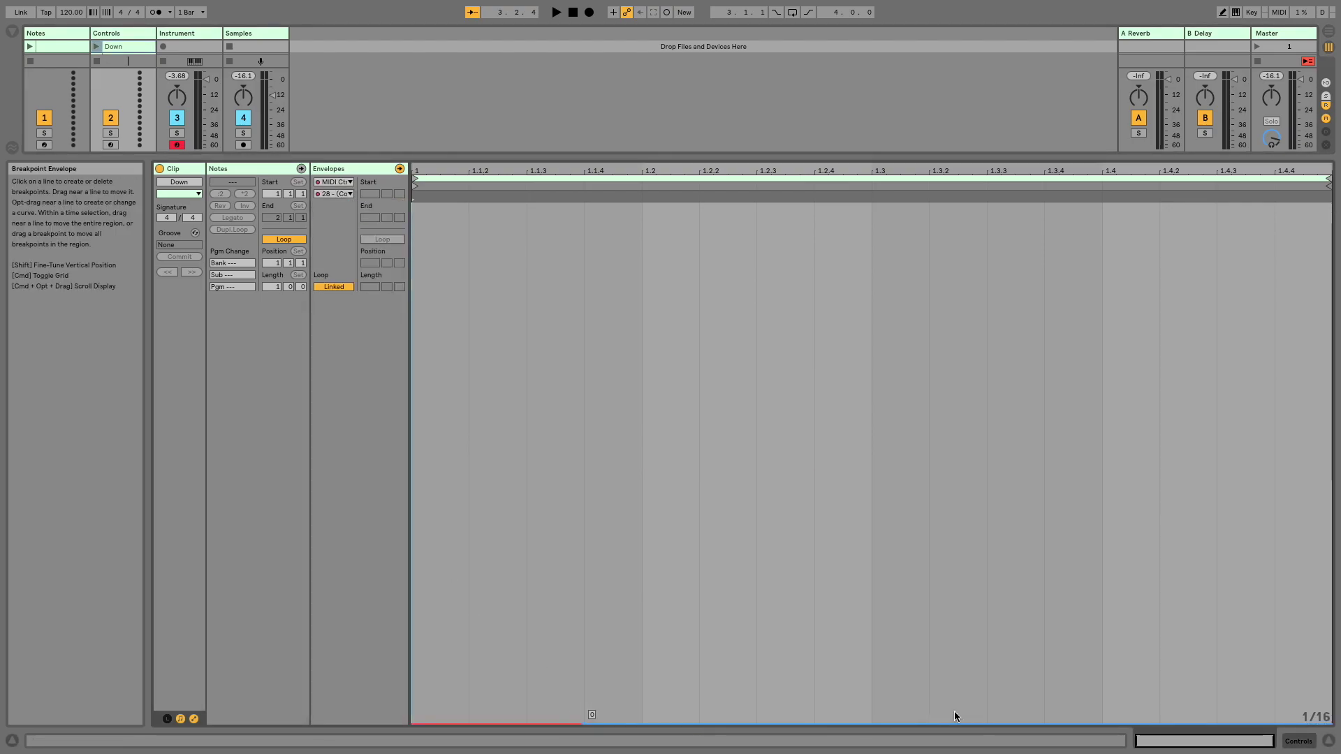
pyautogui.moveTo(1008, 723); pyautogui.dragTo(1008, 203)
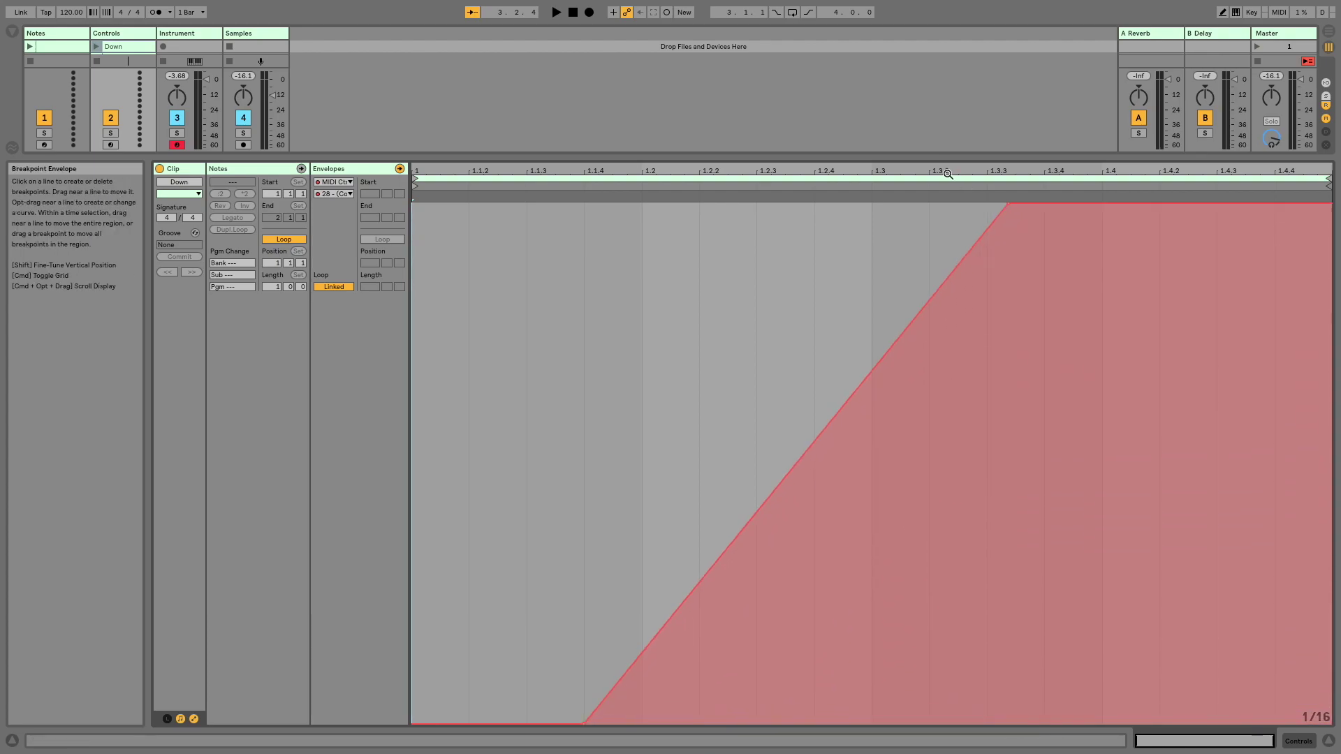
pyautogui.moveTo(942, 154); pyautogui.dragTo(1033, 743)
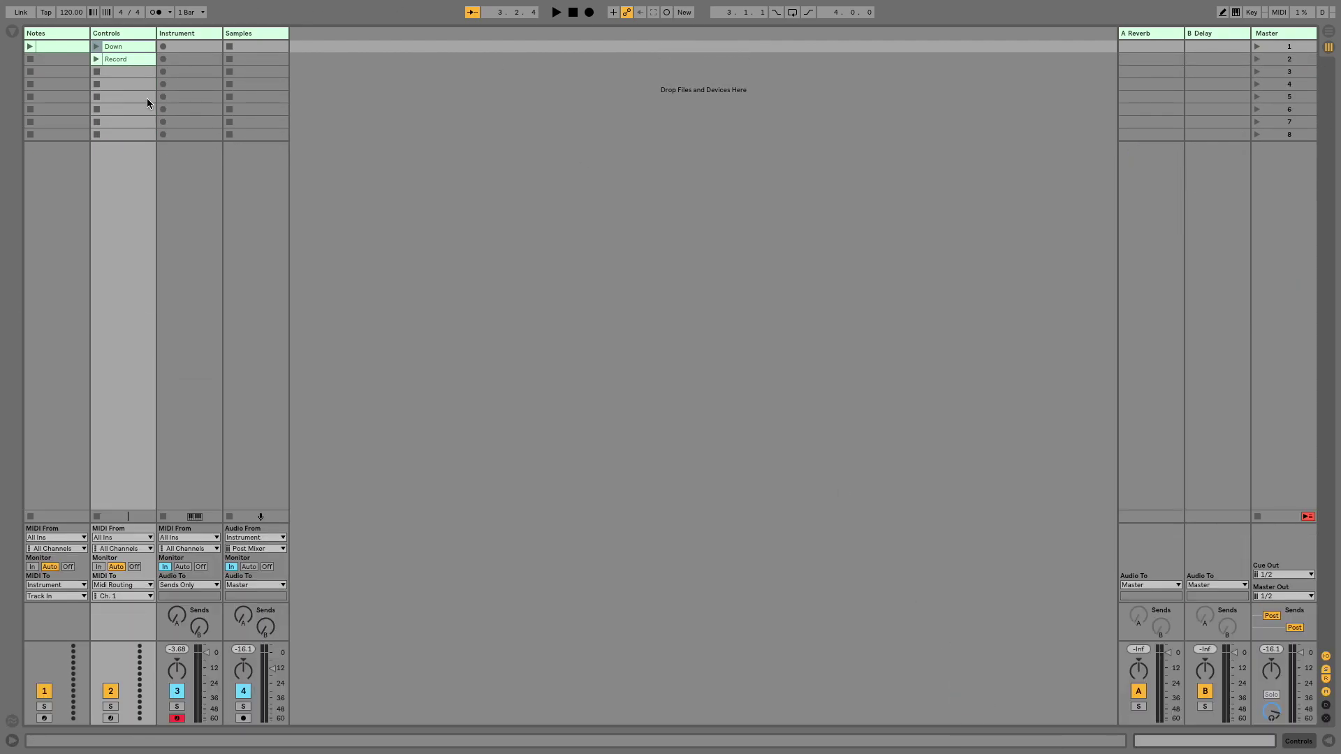
# In the Record clip, draw a controller 29 envelope rising from zero at about 1.1.3 to maximum at 1.3
pyautogui.doubleClick(117, 58)
pyautogui.moveTo(646, 586); pyautogui.dragTo(628, 157)
pyautogui.click(334, 194)
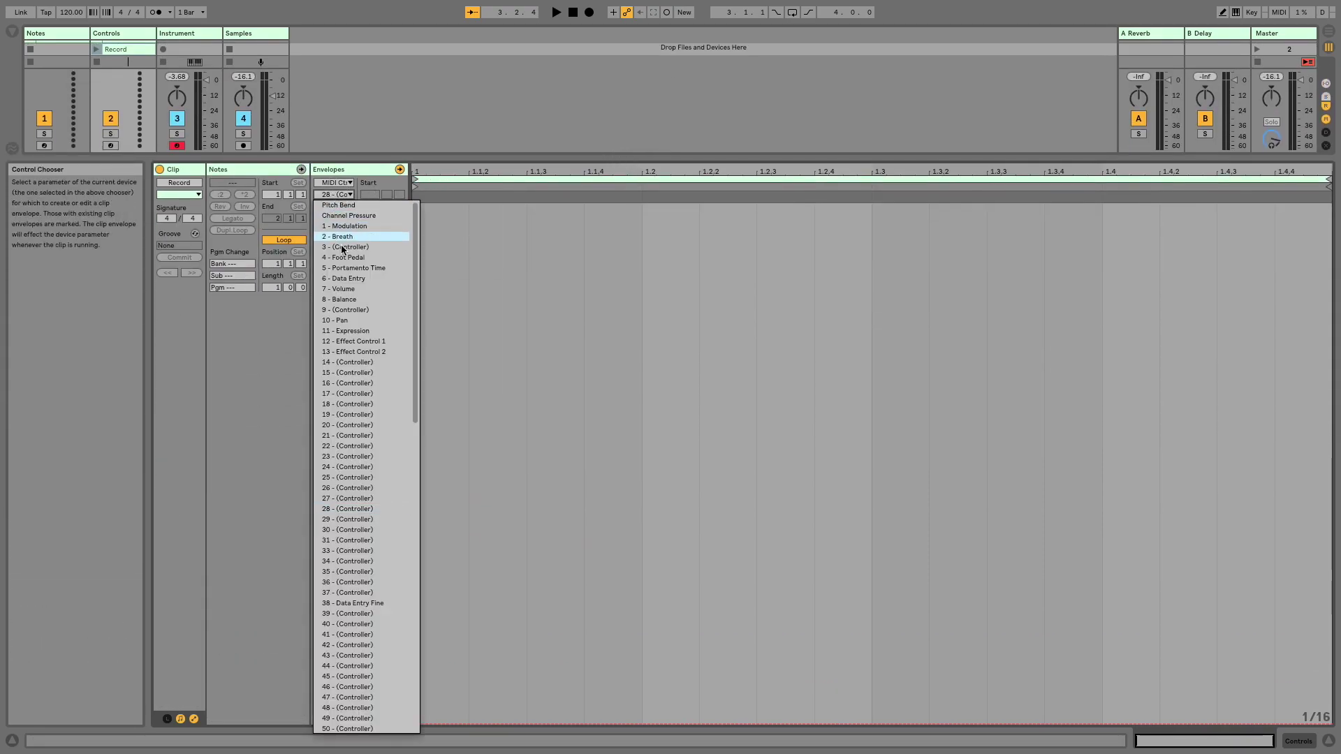
pyautogui.click(384, 519)
pyautogui.click(521, 724)
pyautogui.click(872, 719)
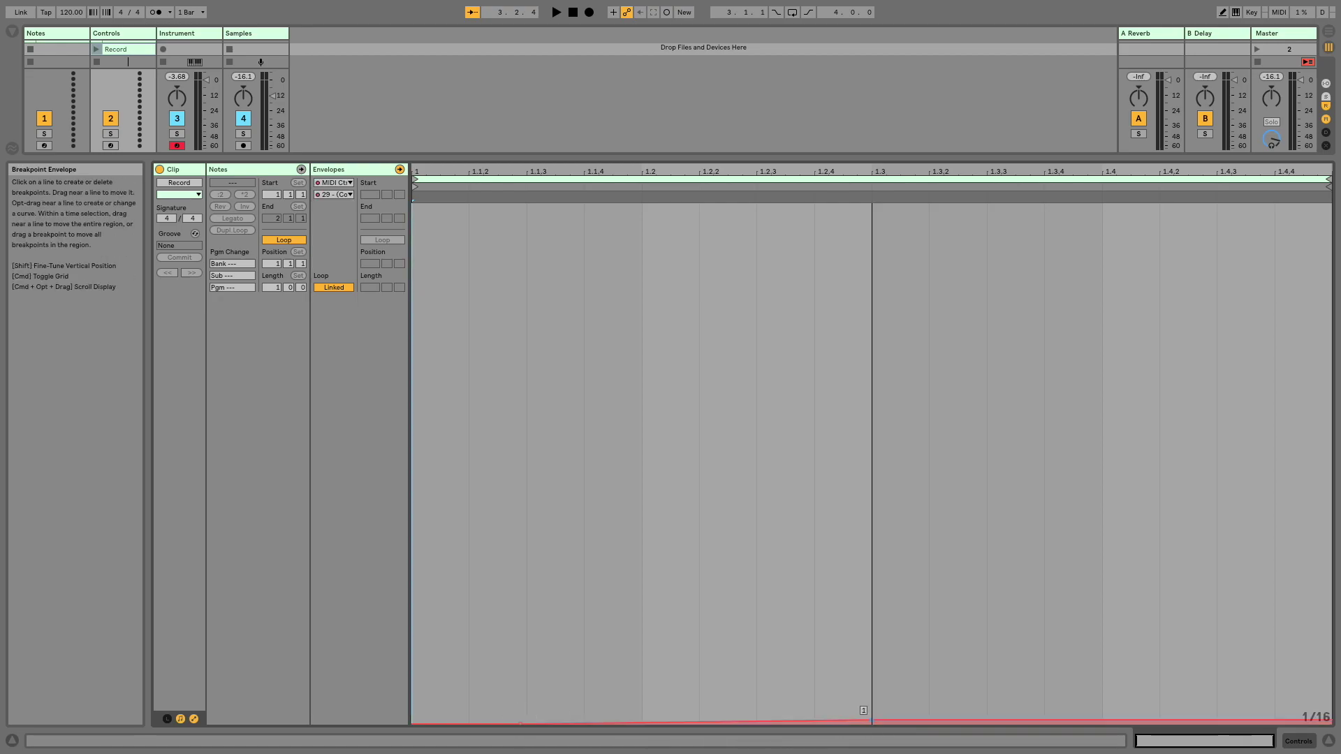
pyautogui.moveTo(871, 720); pyautogui.dragTo(872, 203)
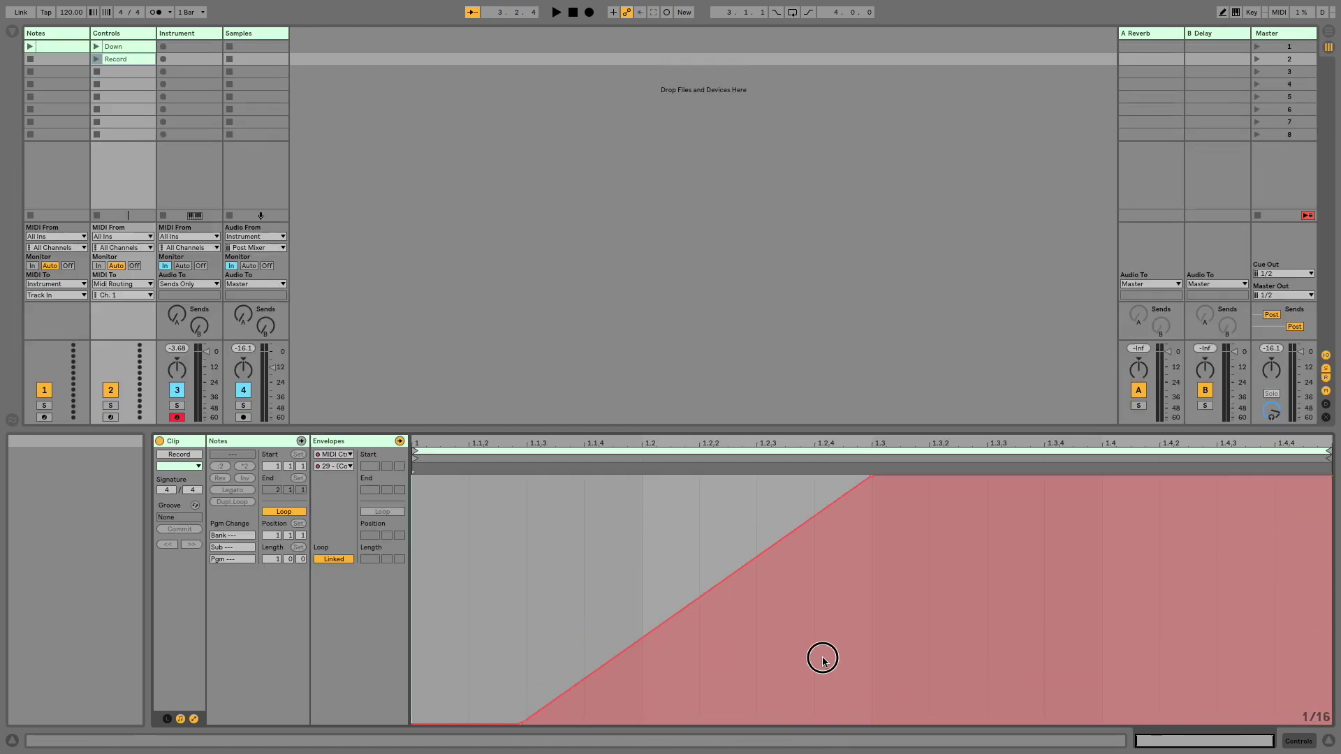
pyautogui.hotkey('ctrl', 'alt', 'l')
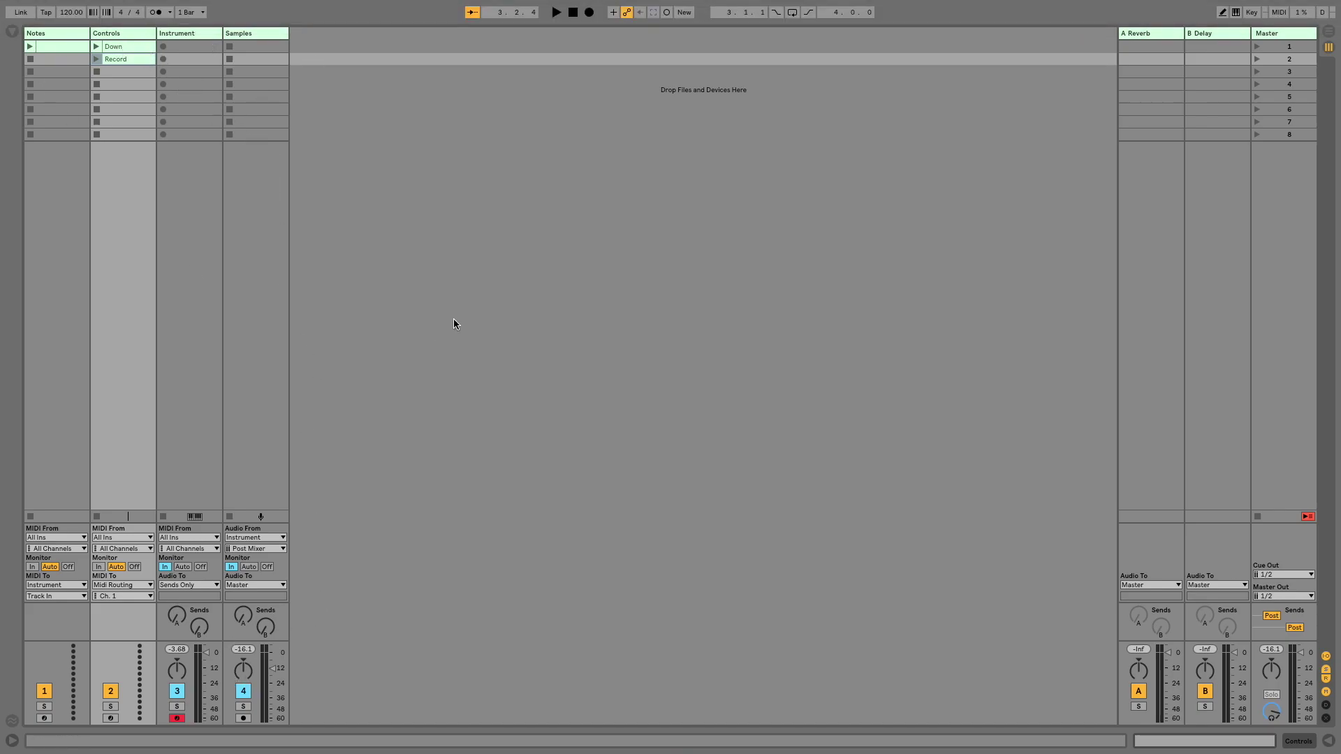
# Use the Down clip to map CC 28 to Scene Down on the Master, delete the extra Slot 1 mapping, and relaunch the clip to test it
pyautogui.click(96, 46)
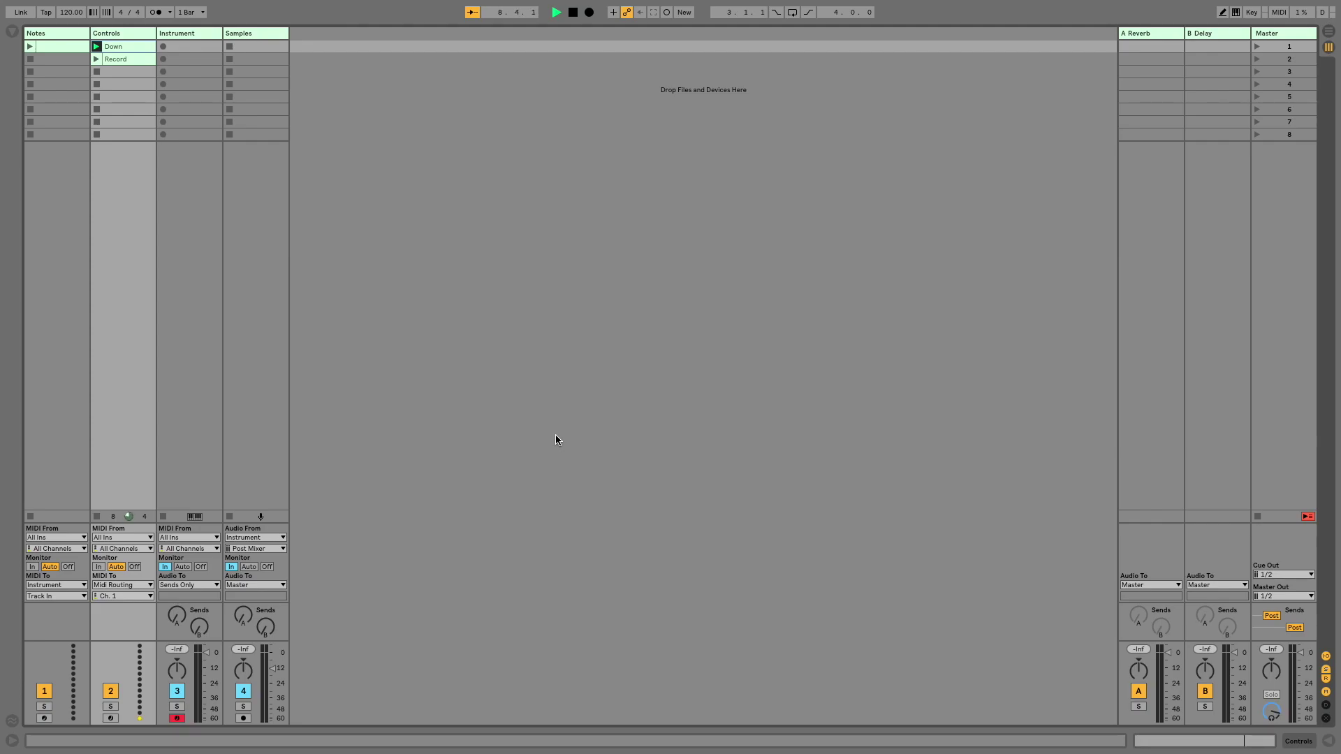
pyautogui.hotkey('ctrl', 'm')
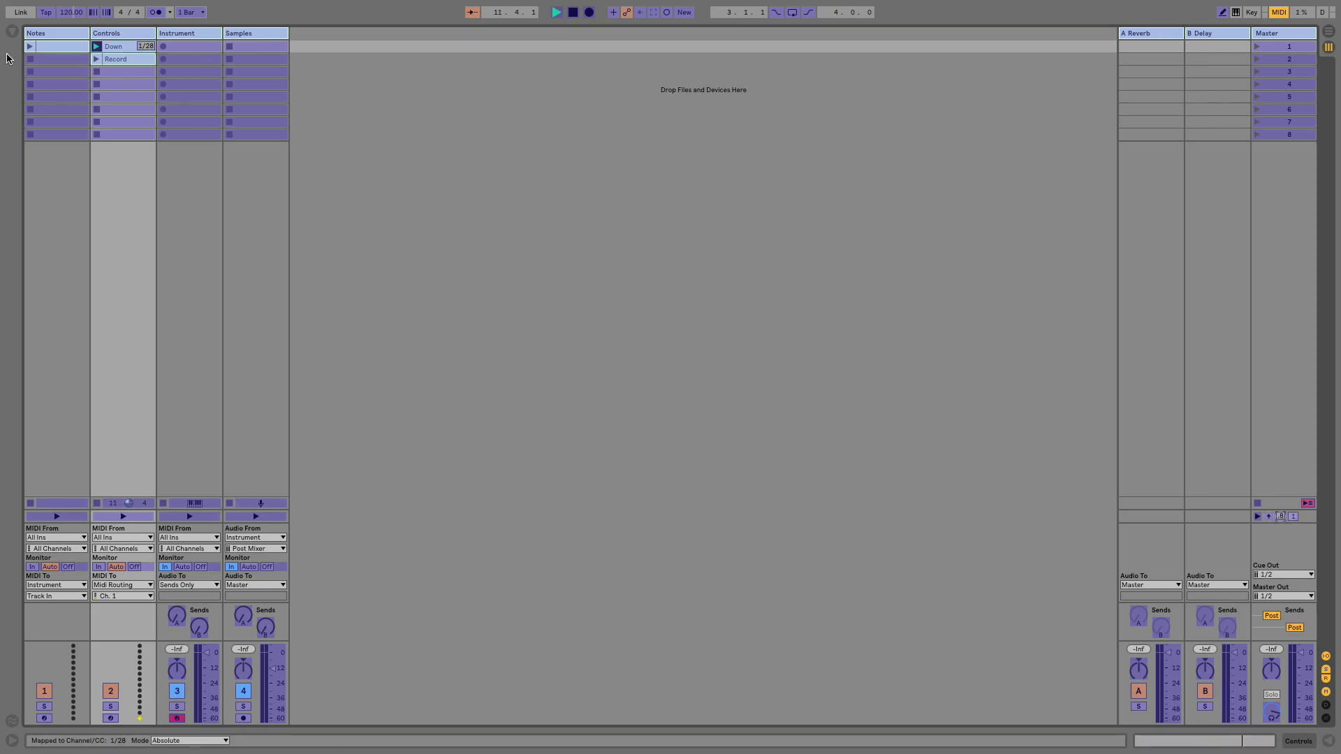
pyautogui.click(12, 31)
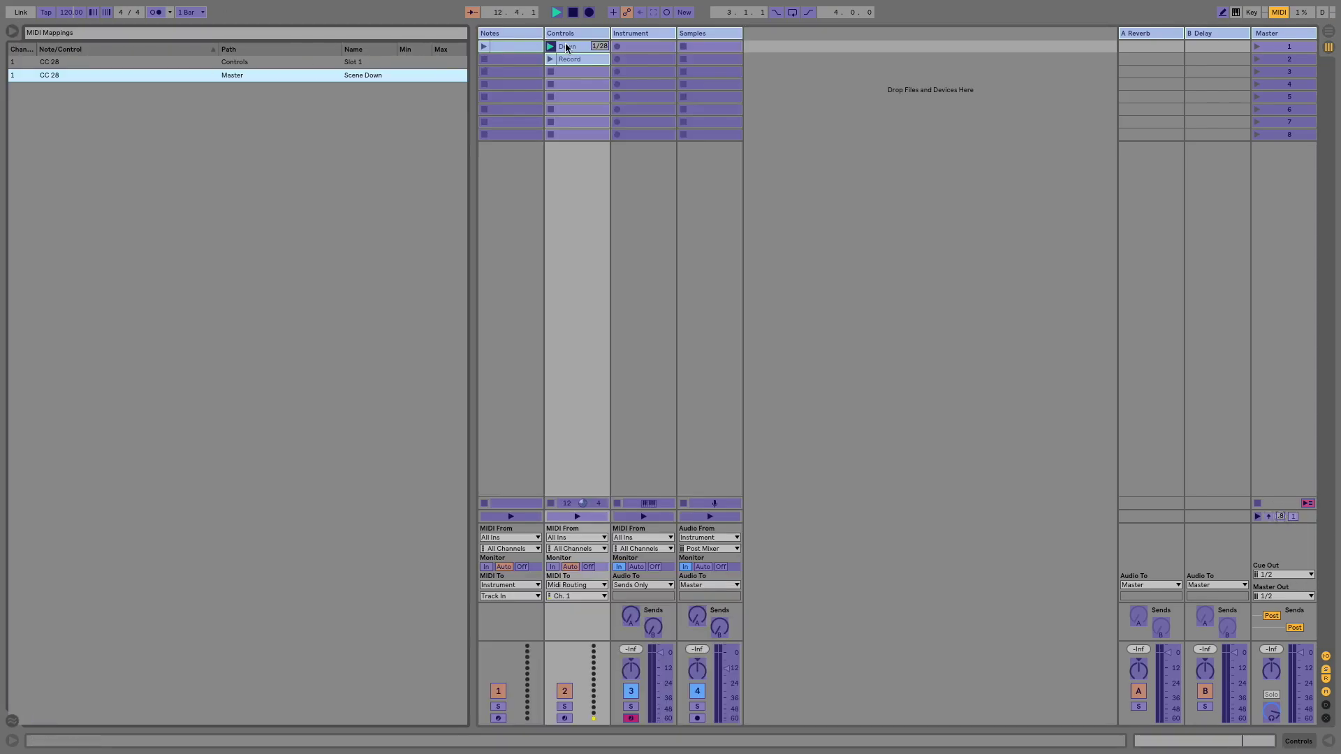
pyautogui.click(377, 62)
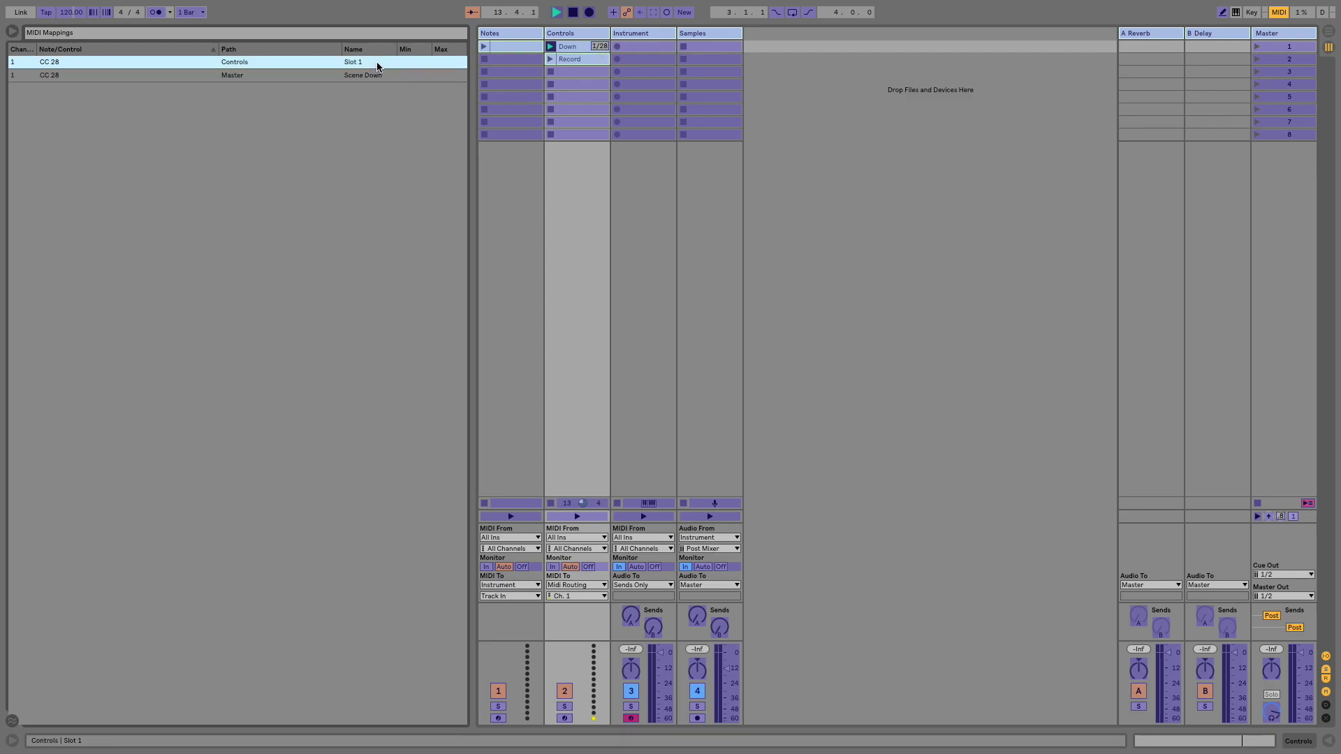
pyautogui.press('Delete')
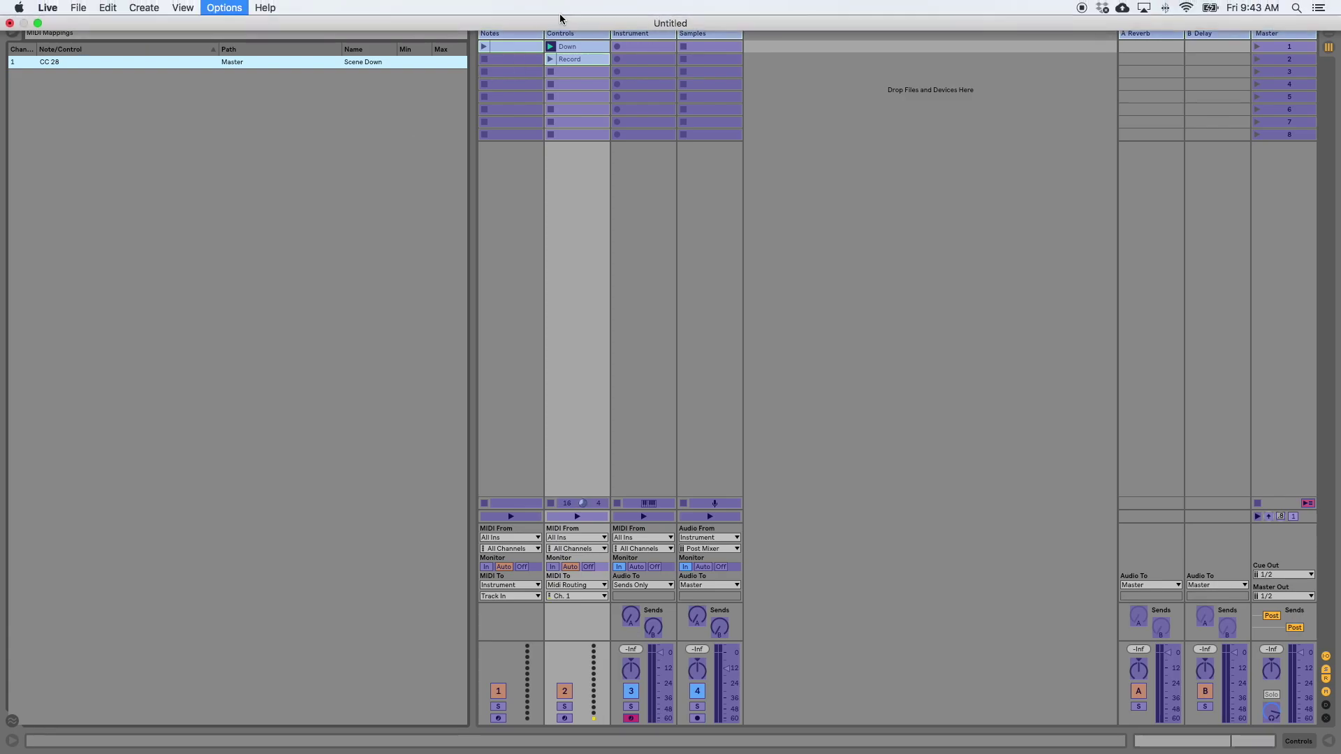
pyautogui.press('super+m')
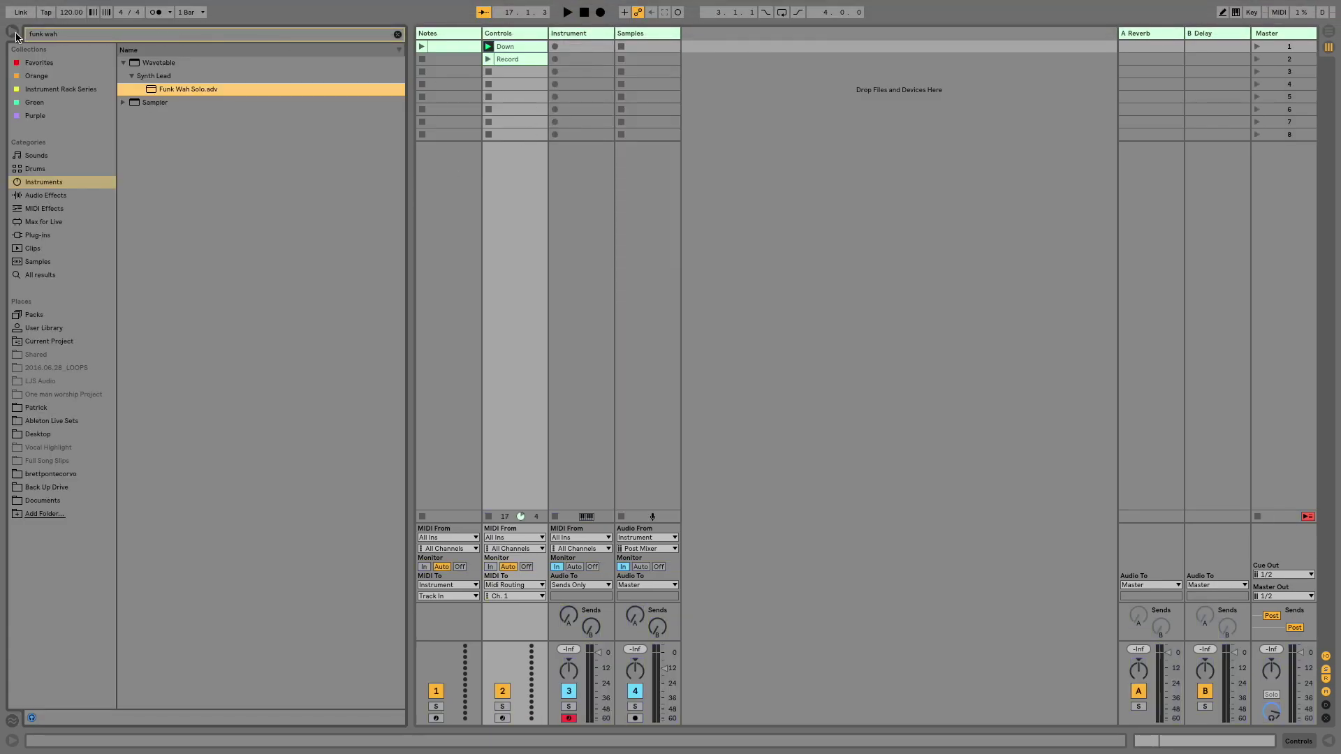
pyautogui.click(13, 33)
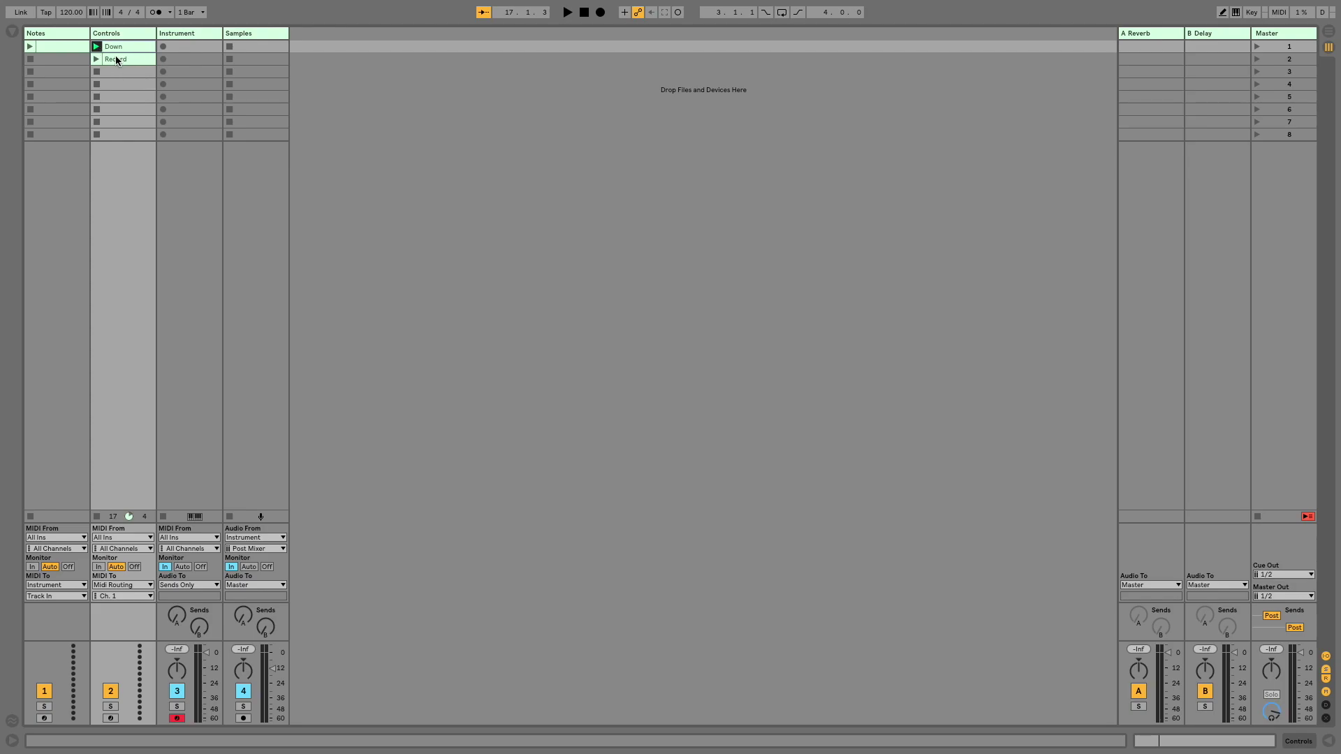
pyautogui.click(95, 47)
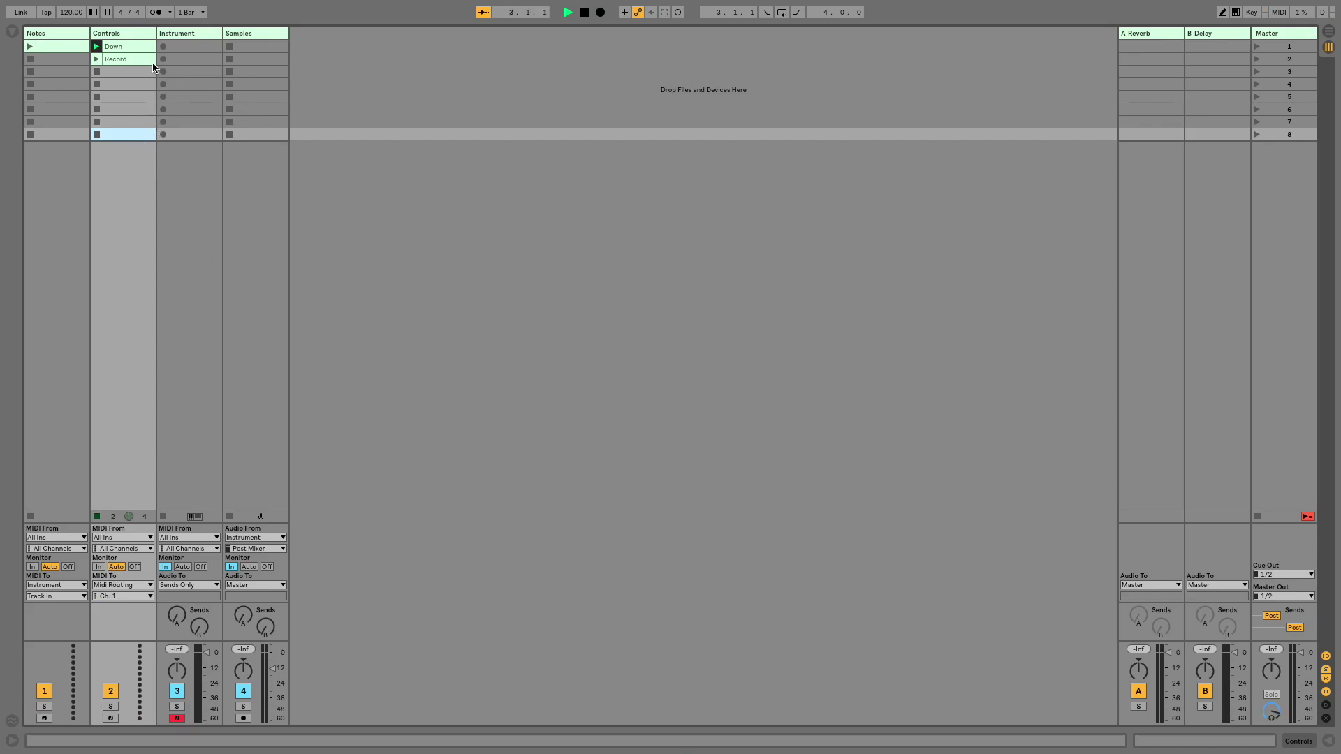
# Use the Record clip to map CC 29 to Track Launch on the Samples track, and delete the extra Slot 2 mapping
pyautogui.click(126, 61)
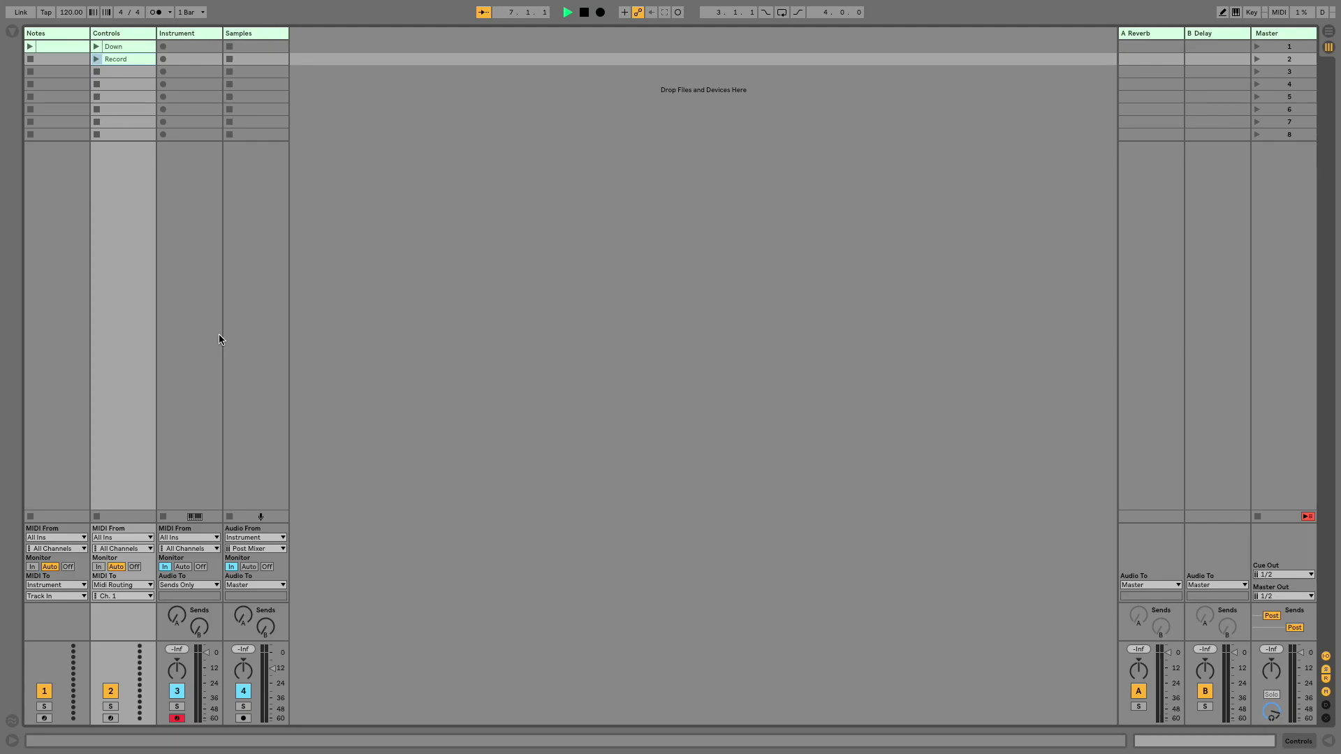
pyautogui.click(97, 59)
pyautogui.hotkey('ctrl', 'm')
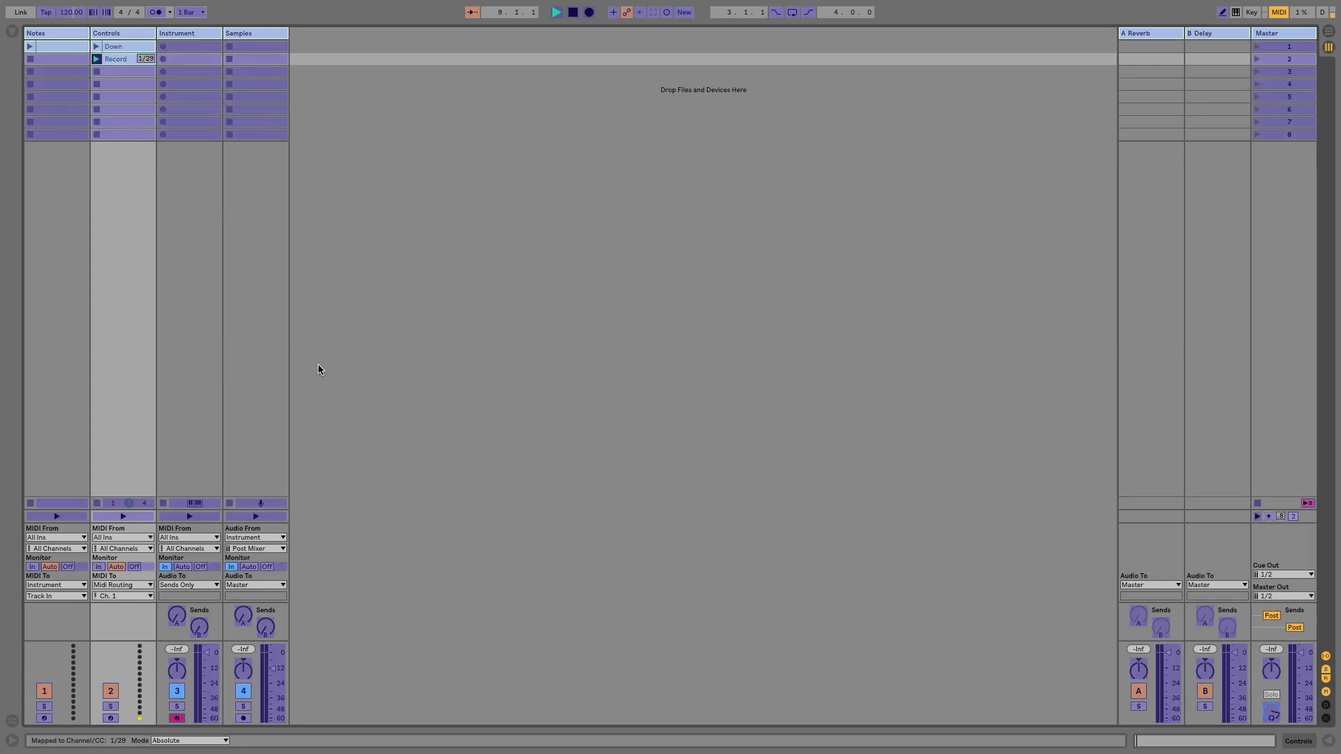
pyautogui.click(266, 518)
pyautogui.click(13, 32)
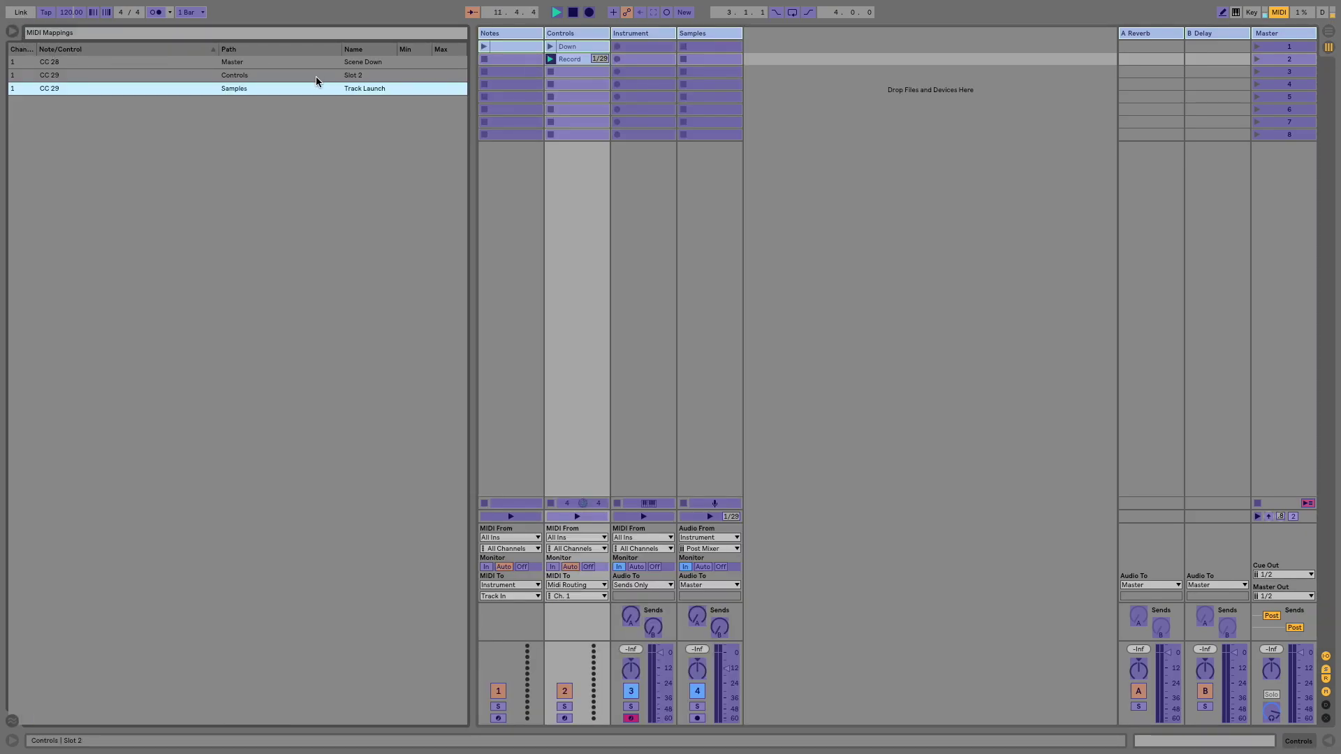
pyautogui.click(281, 77)
pyautogui.press('Delete')
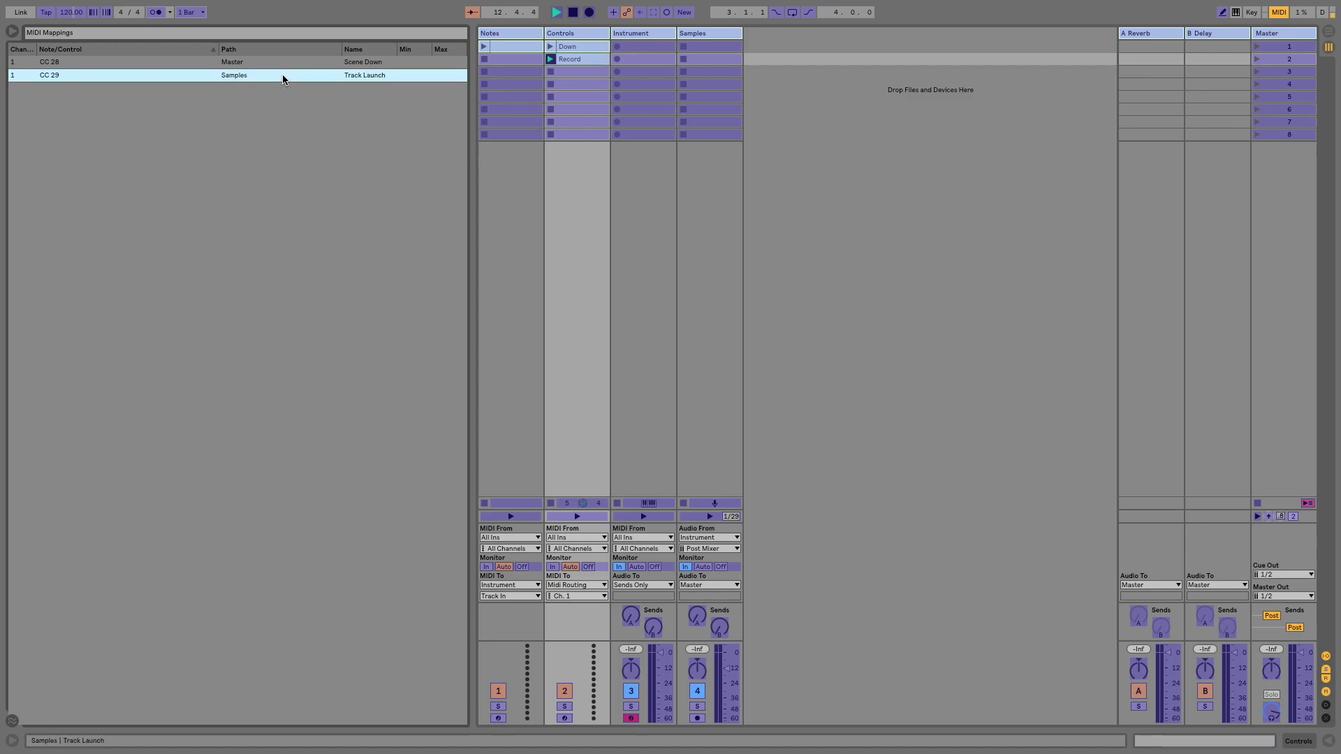
pyautogui.hotkey('ctrl', 'm')
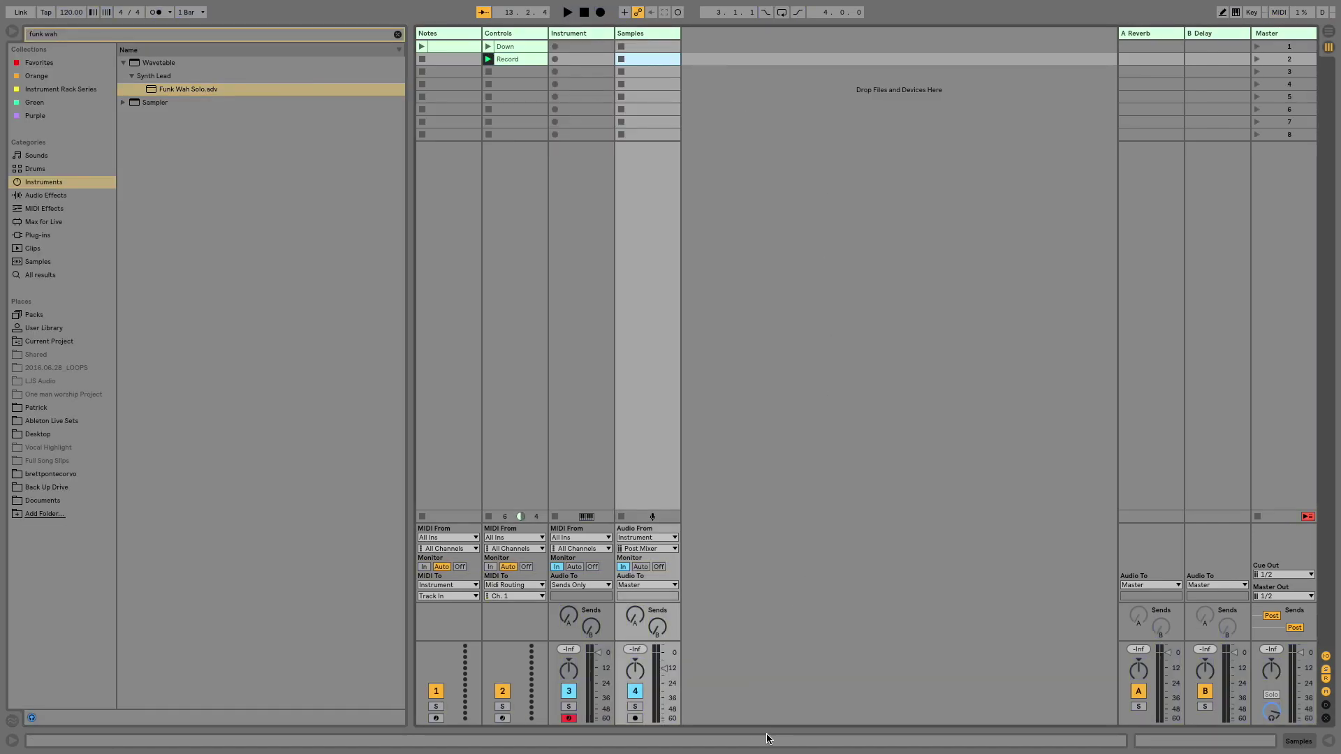
# Arm the Samples track, test-launch the Record clip, stop playback and delete the test recording
pyautogui.click(635, 718)
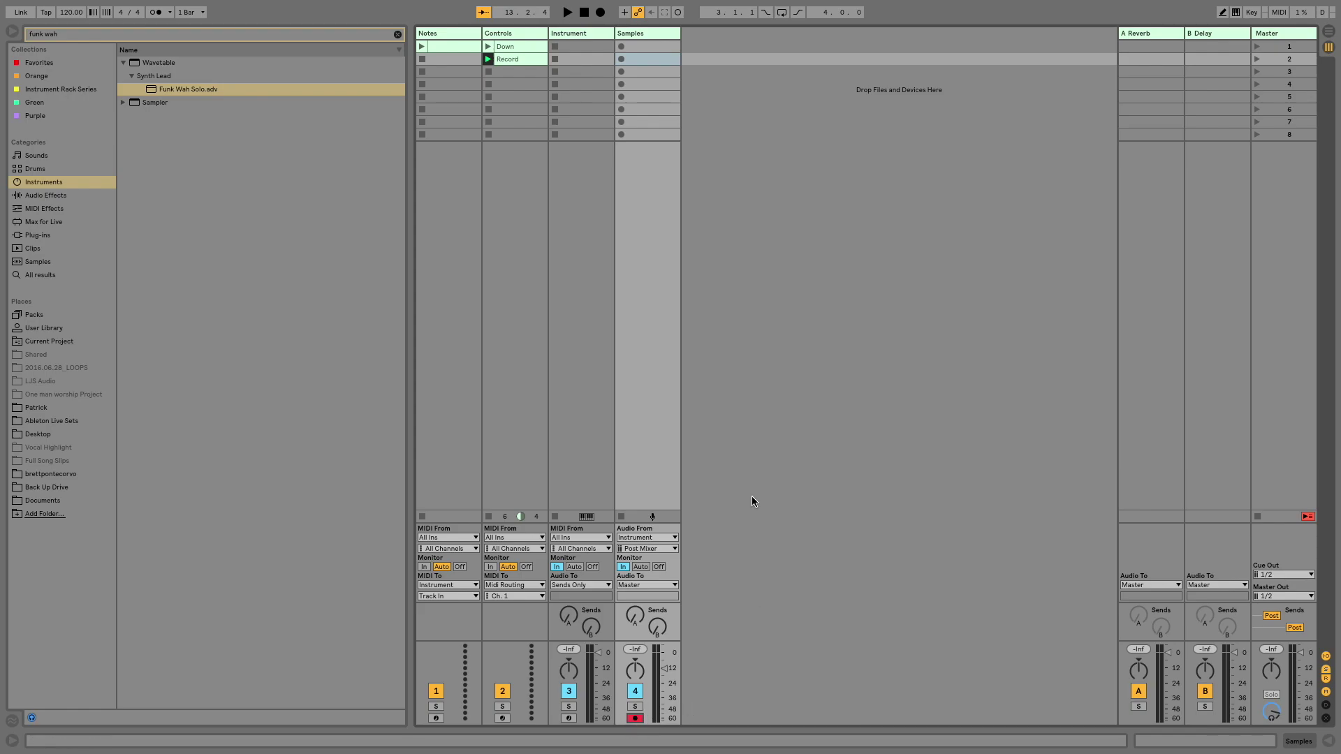
pyautogui.click(487, 58)
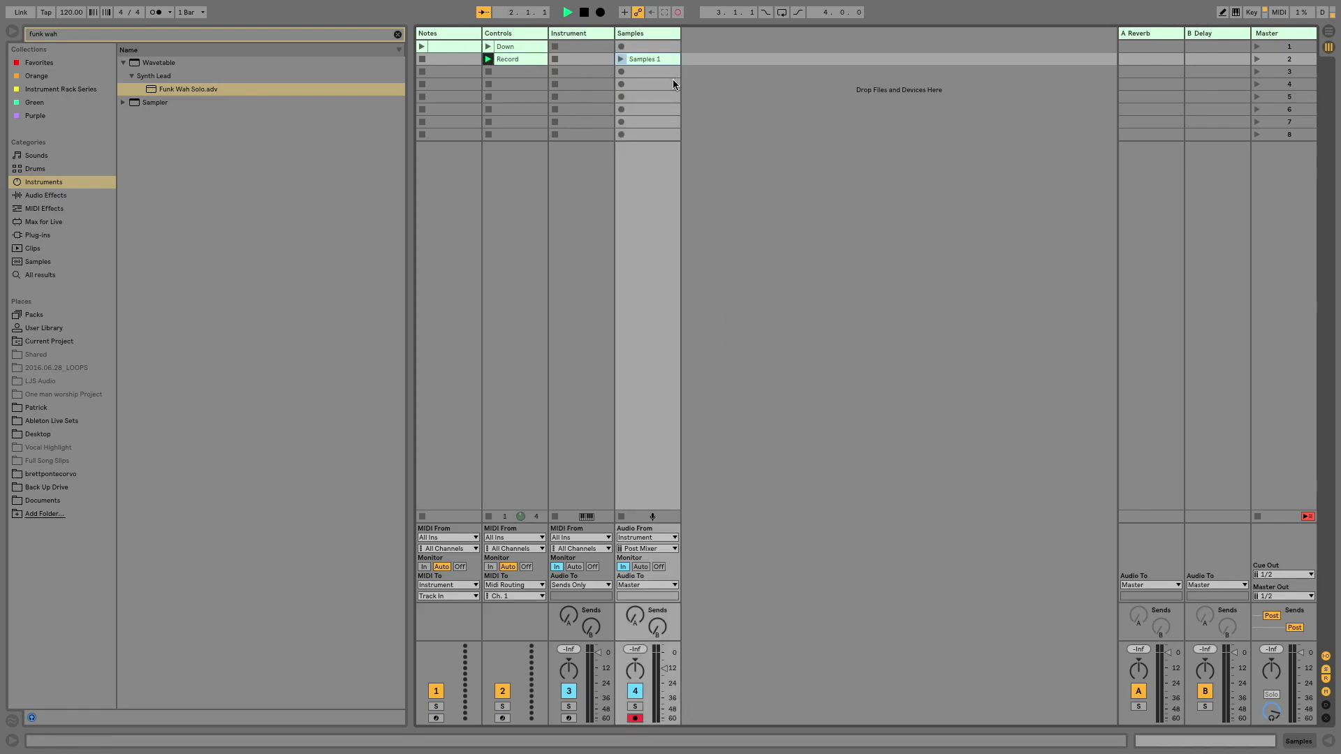
pyautogui.press('space')
pyautogui.press('Delete')
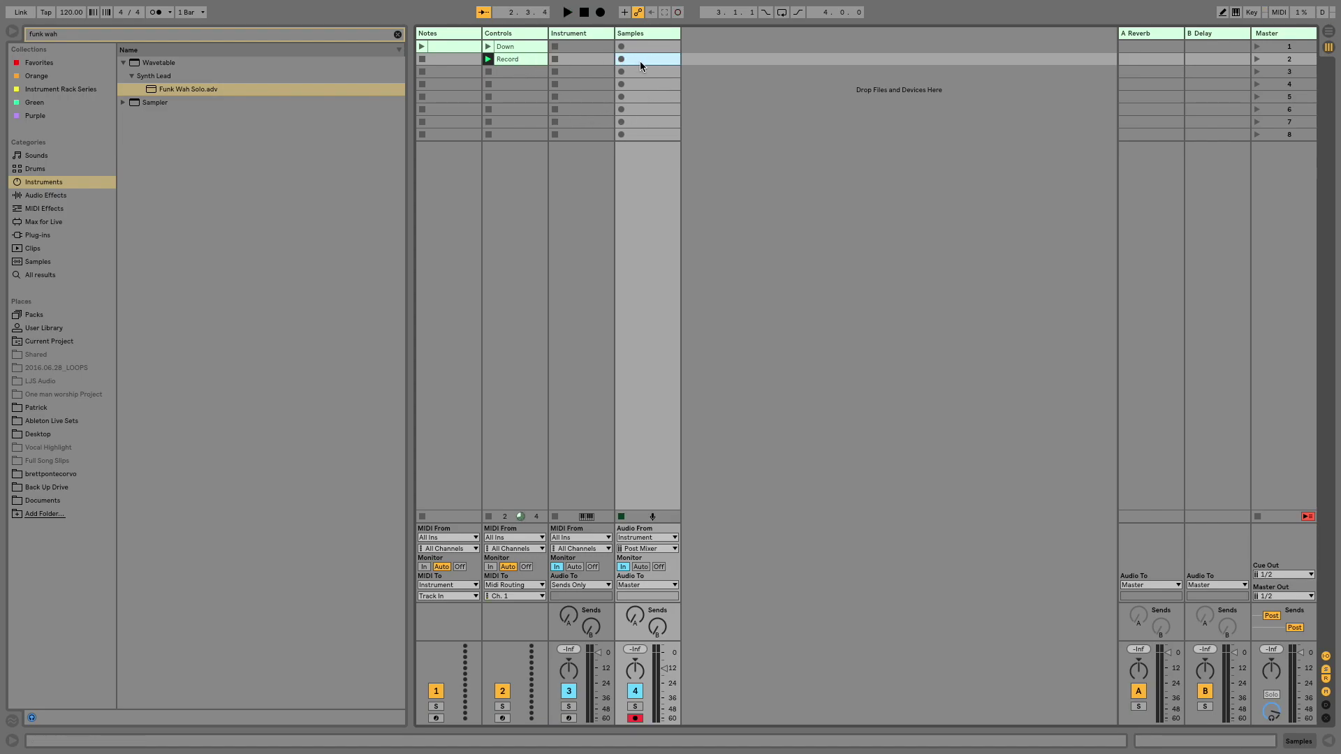
# Move the Down and Record clips to slots 7 and 8 of the Controls track and stop all clips
pyautogui.click(514, 59)
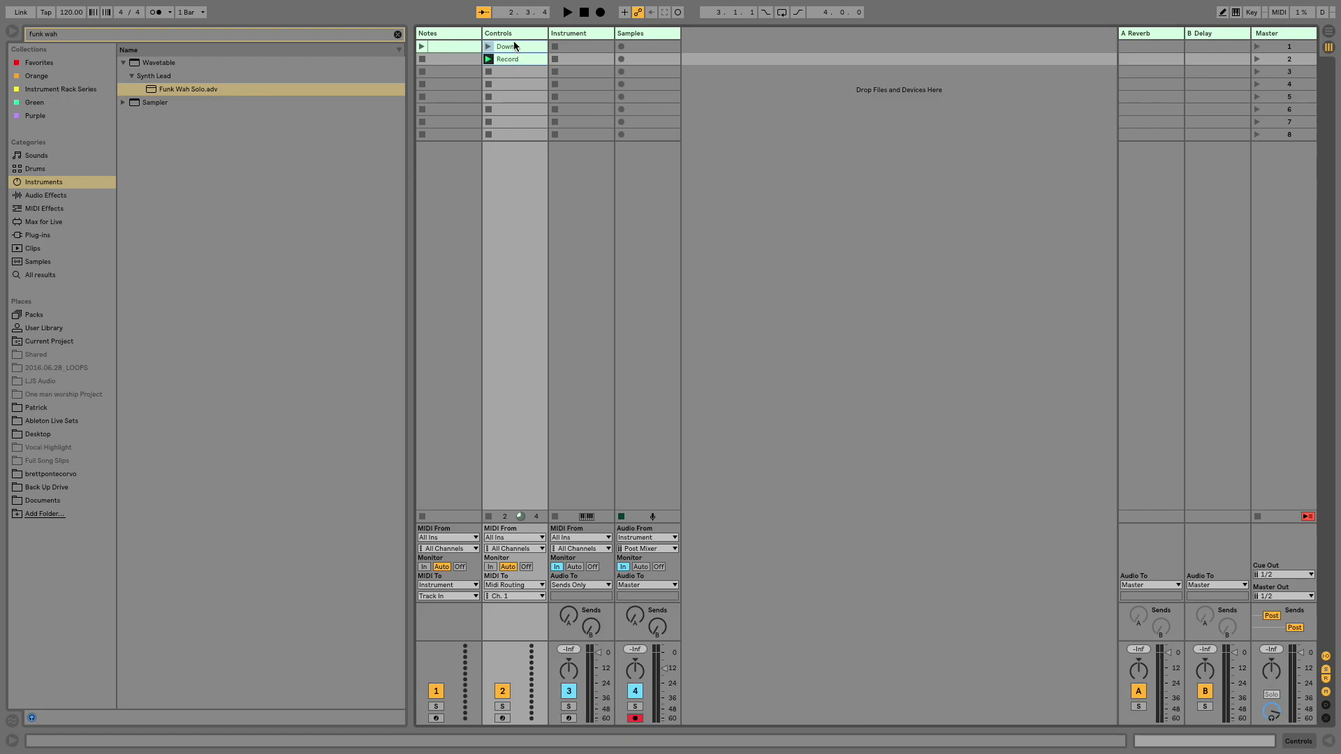
pyautogui.click(515, 46)
pyautogui.hotkey('ctrl', 'z')
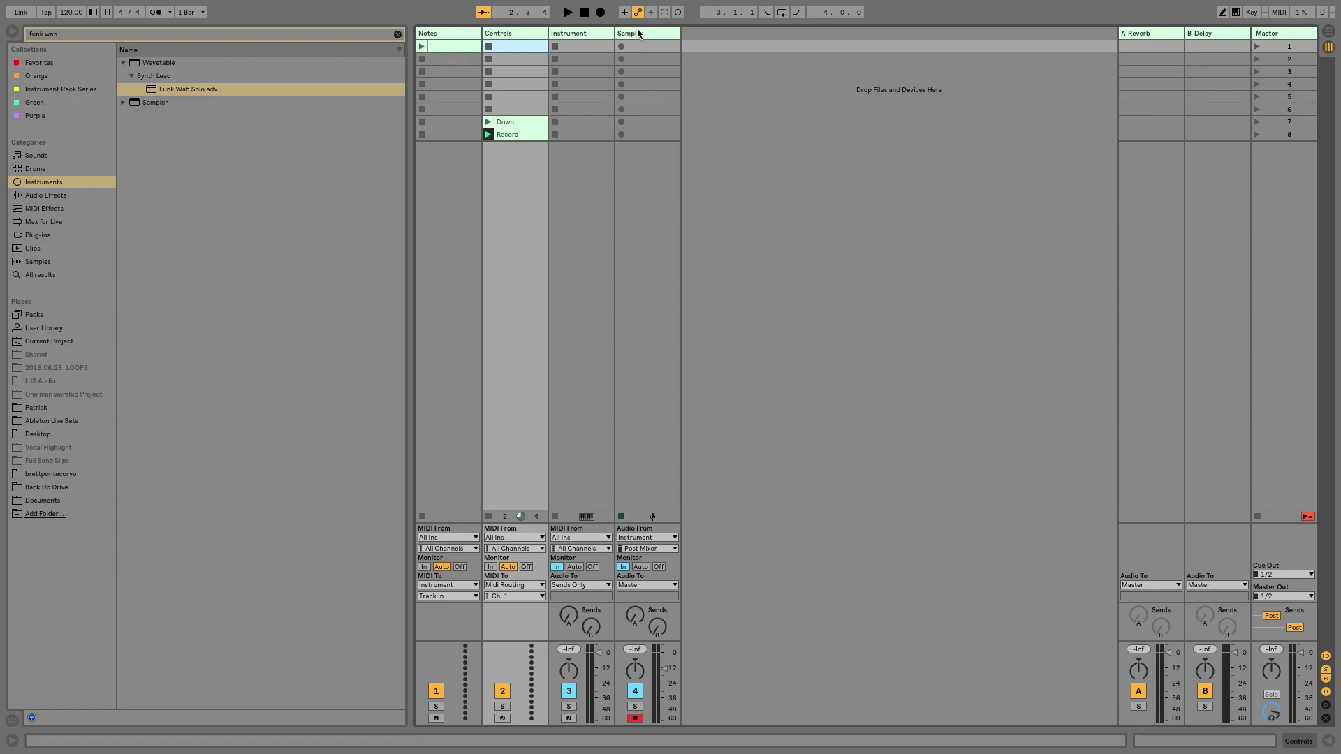
pyautogui.click(1257, 517)
# Copy the Notes clip into the first slot of the Controls track and open the copy's envelope editor showing all its bars
pyautogui.click(435, 46)
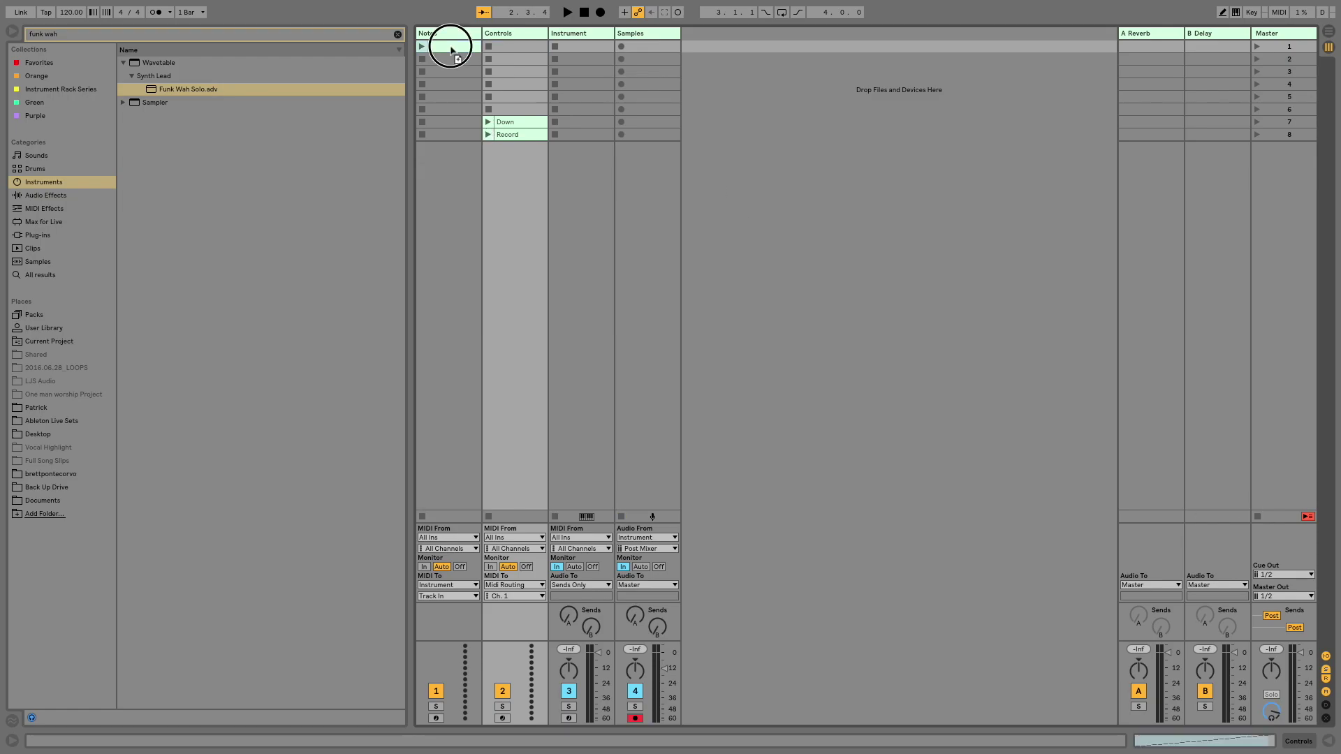
pyautogui.doubleClick(503, 47)
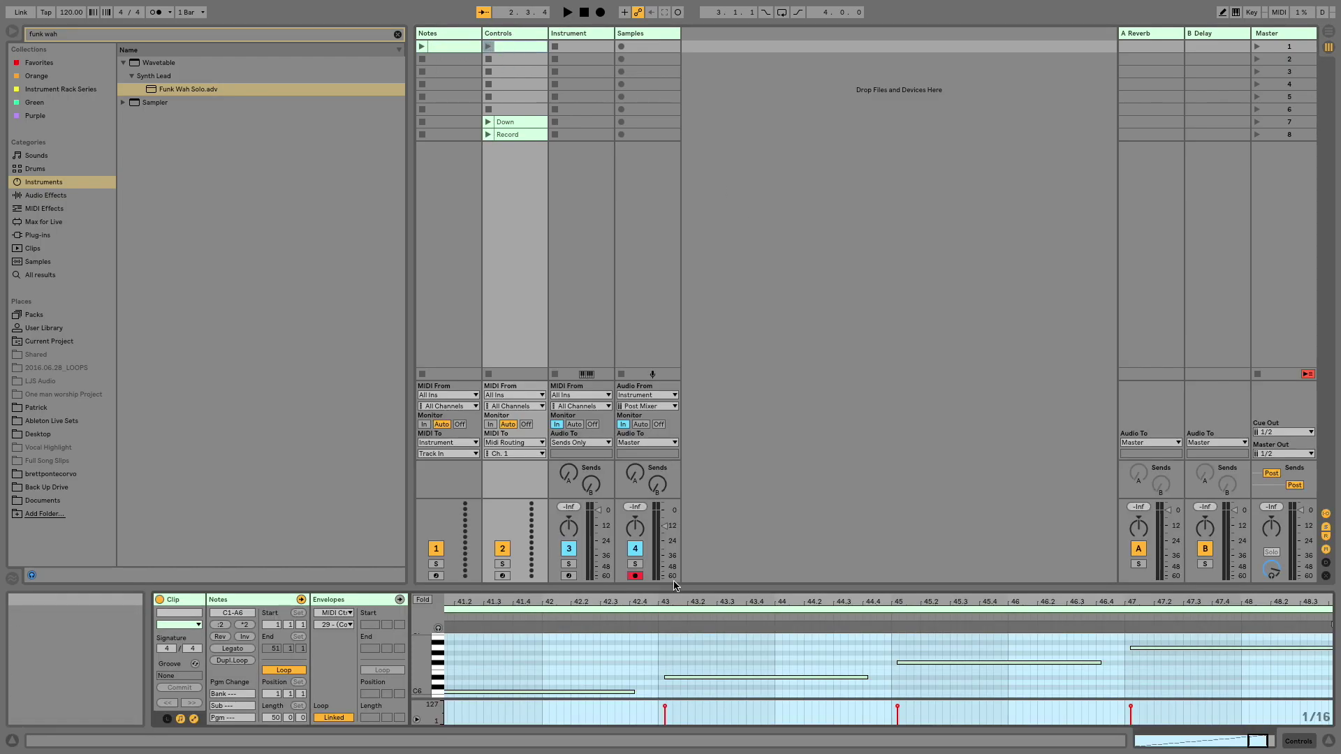
pyautogui.moveTo(656, 588); pyautogui.dragTo(656, 126)
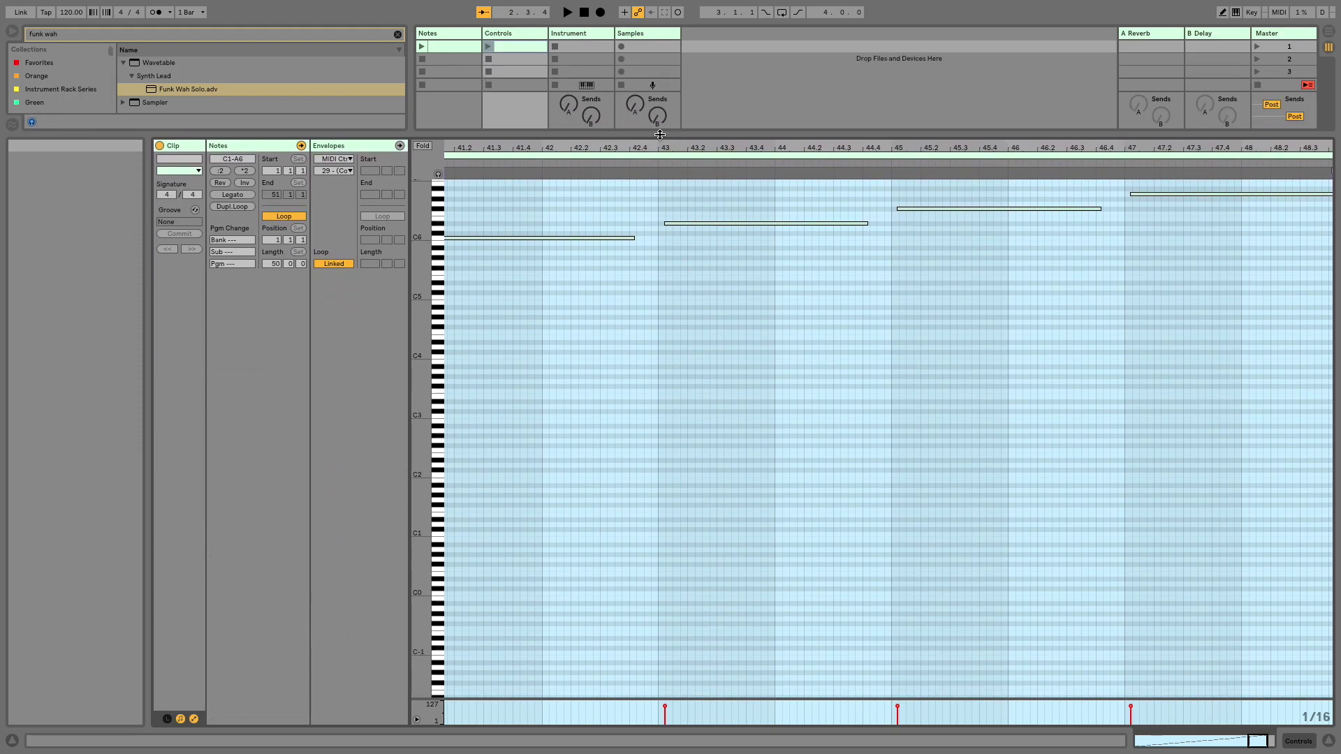
pyautogui.click(584, 221)
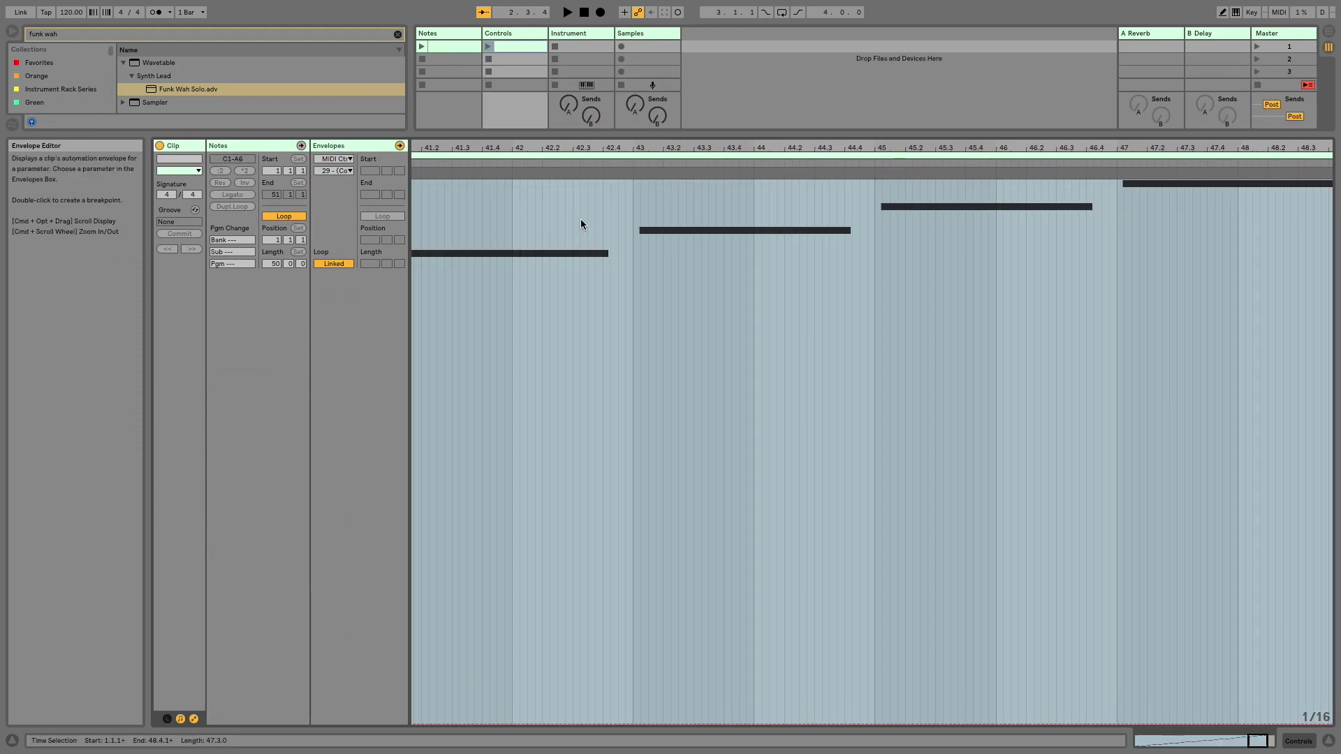
pyautogui.moveTo(584, 148); pyautogui.dragTo(584, 63)
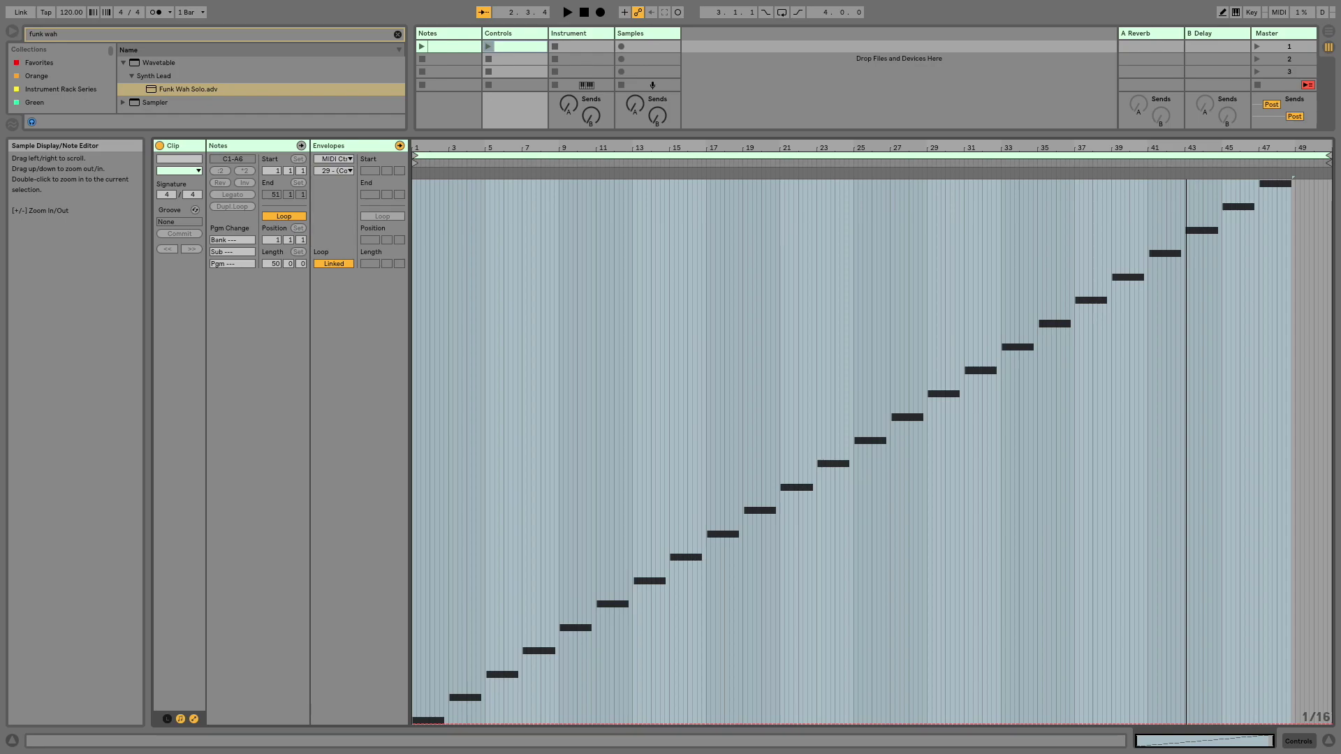
# Select controller 28 as the envelope shown for the copied clip on the Controls track
pyautogui.click(697, 562)
pyautogui.click(664, 581)
pyautogui.click(619, 607)
pyautogui.click(576, 634)
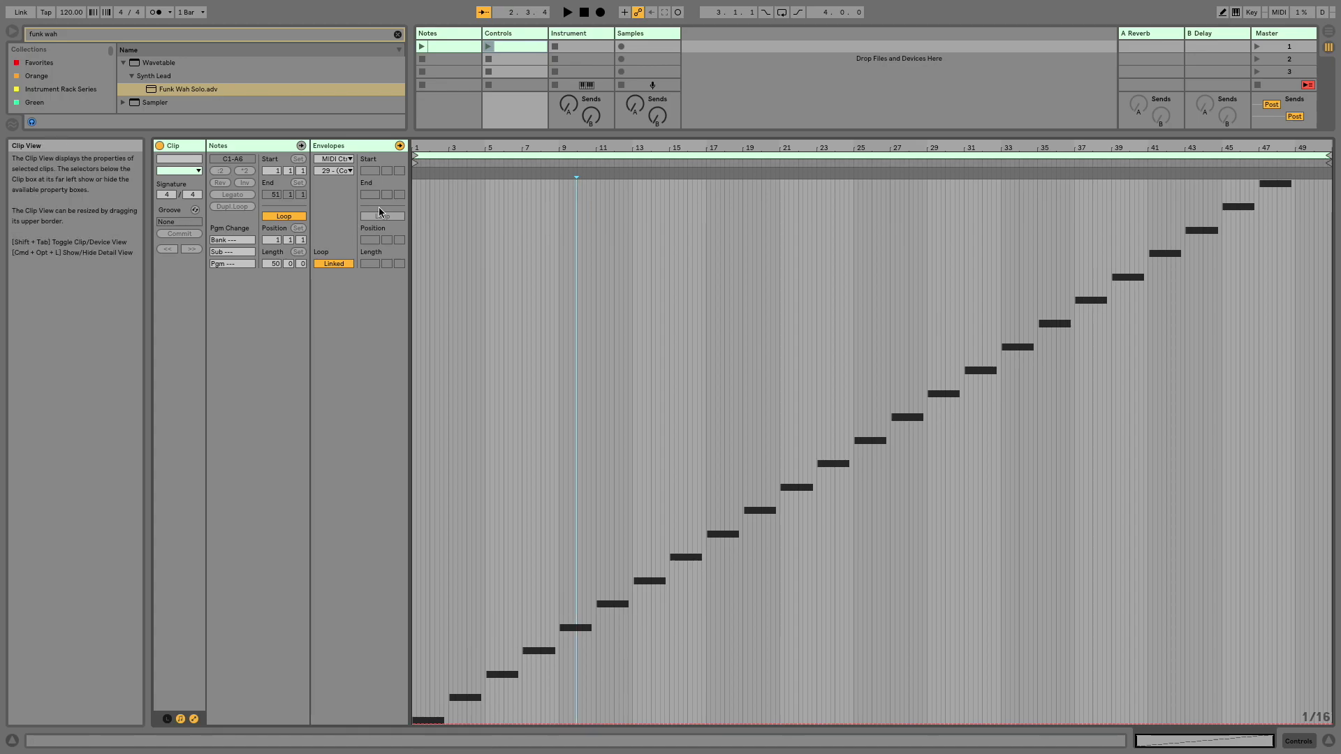
pyautogui.click(349, 171)
pyautogui.click(356, 484)
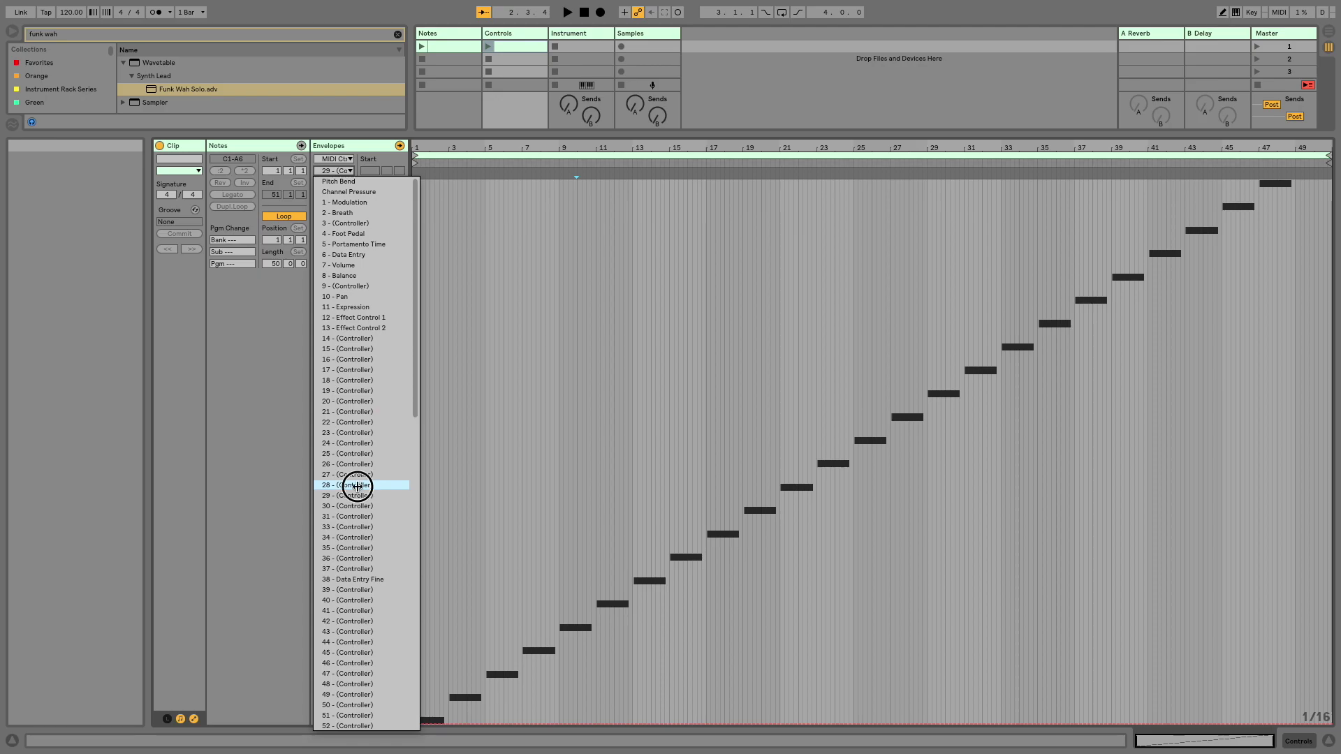
pyautogui.moveTo(566, 135); pyautogui.dragTo(576, 269)
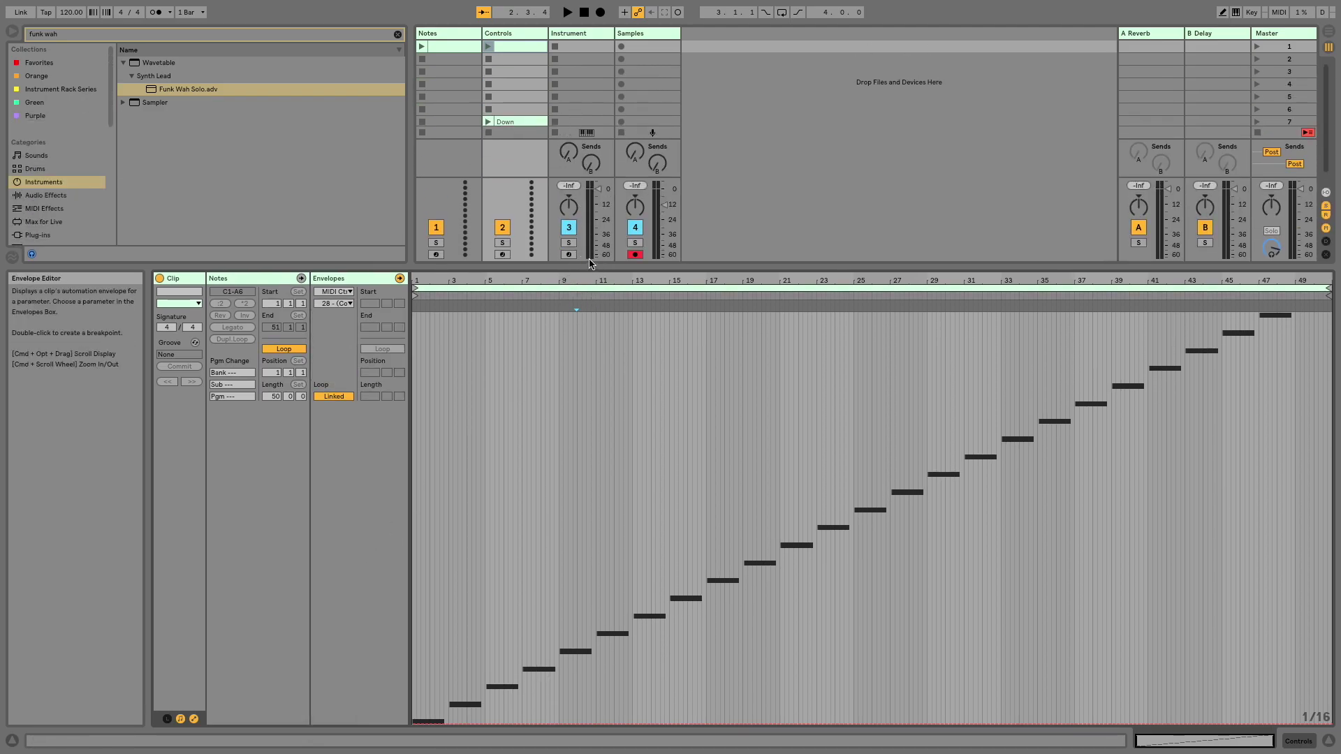
# Set the Controls clip's start to -1.1.1 and extend its loop back to the same point for a one-bar pre-roll
pyautogui.moveTo(589, 263); pyautogui.dragTo(589, 103)
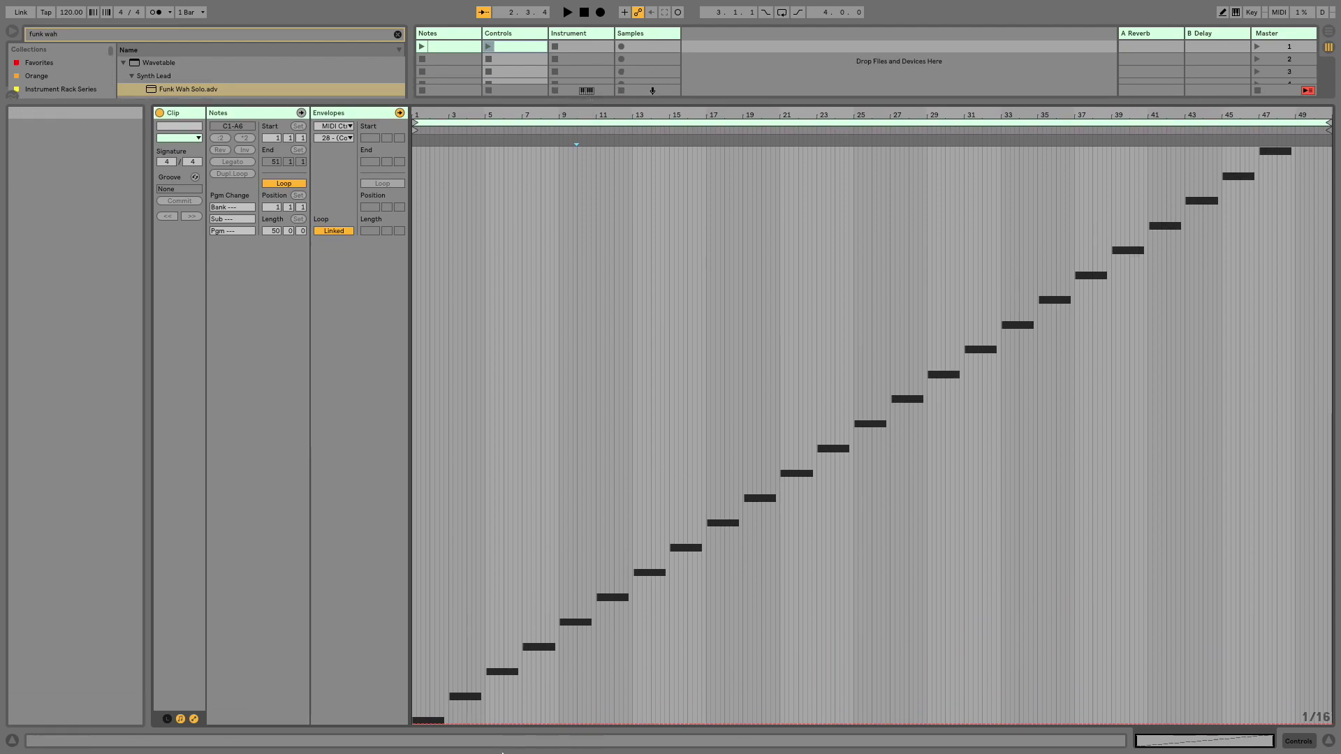
pyautogui.moveTo(503, 752)
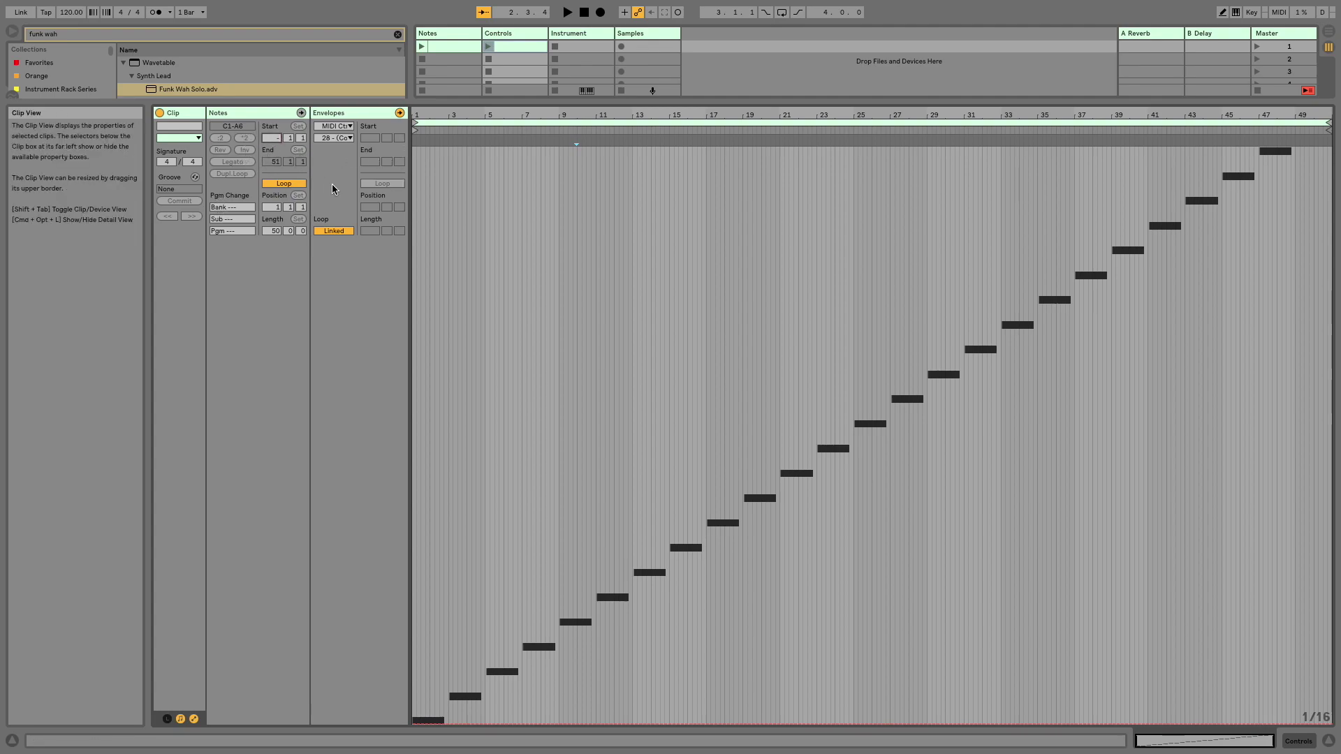
pyautogui.write('1')
pyautogui.press('Return')
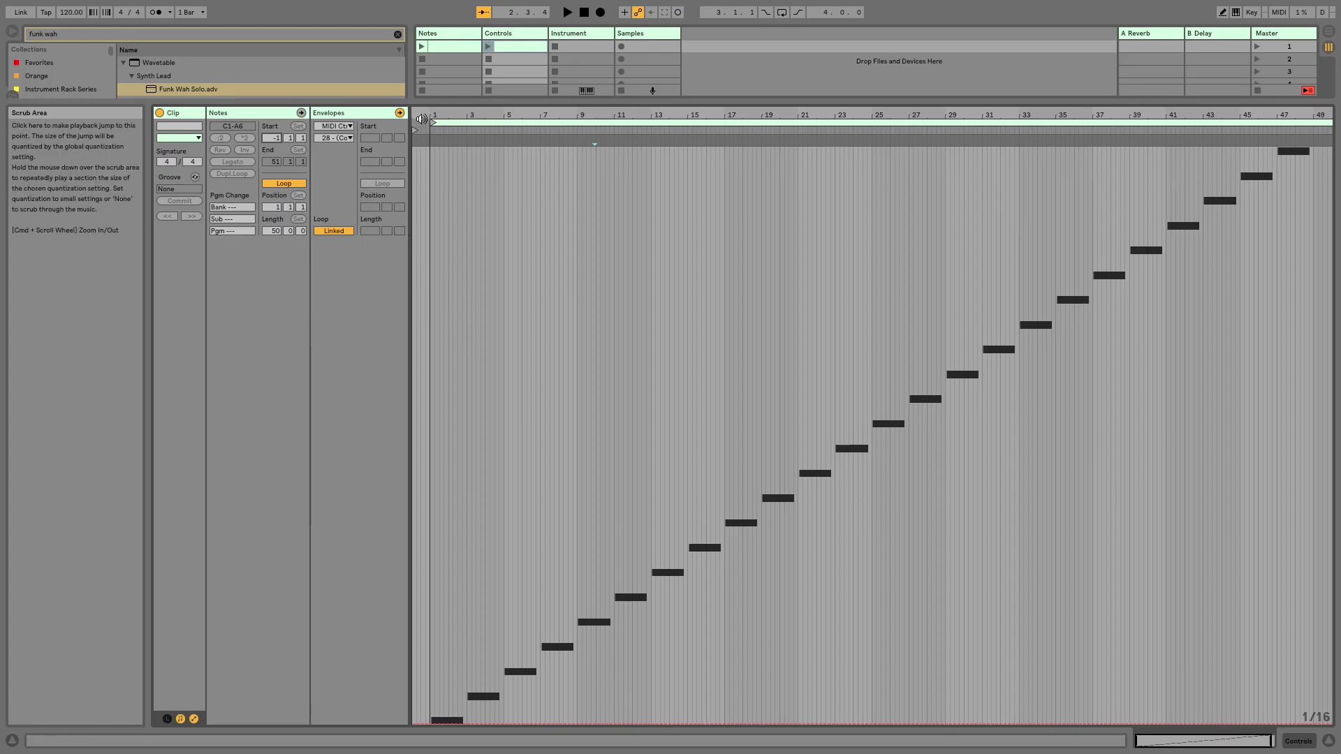
pyautogui.moveTo(423, 122); pyautogui.dragTo(404, 122)
# Set the Notes clip's start to -1.1.1 and extend its loop back to -1.1.1, giving a 51-bar loop
pyautogui.click(433, 46)
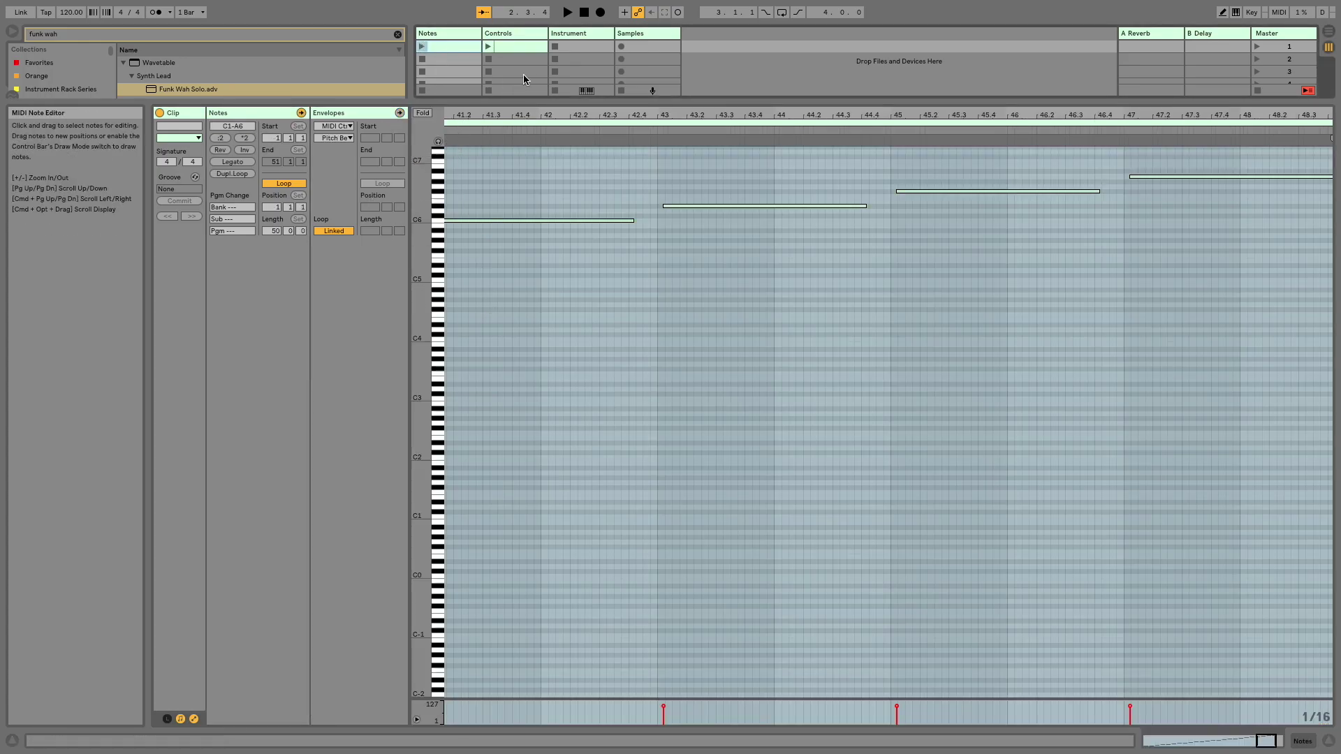
pyautogui.hotkey('ctrl', 'a')
pyautogui.press('z')
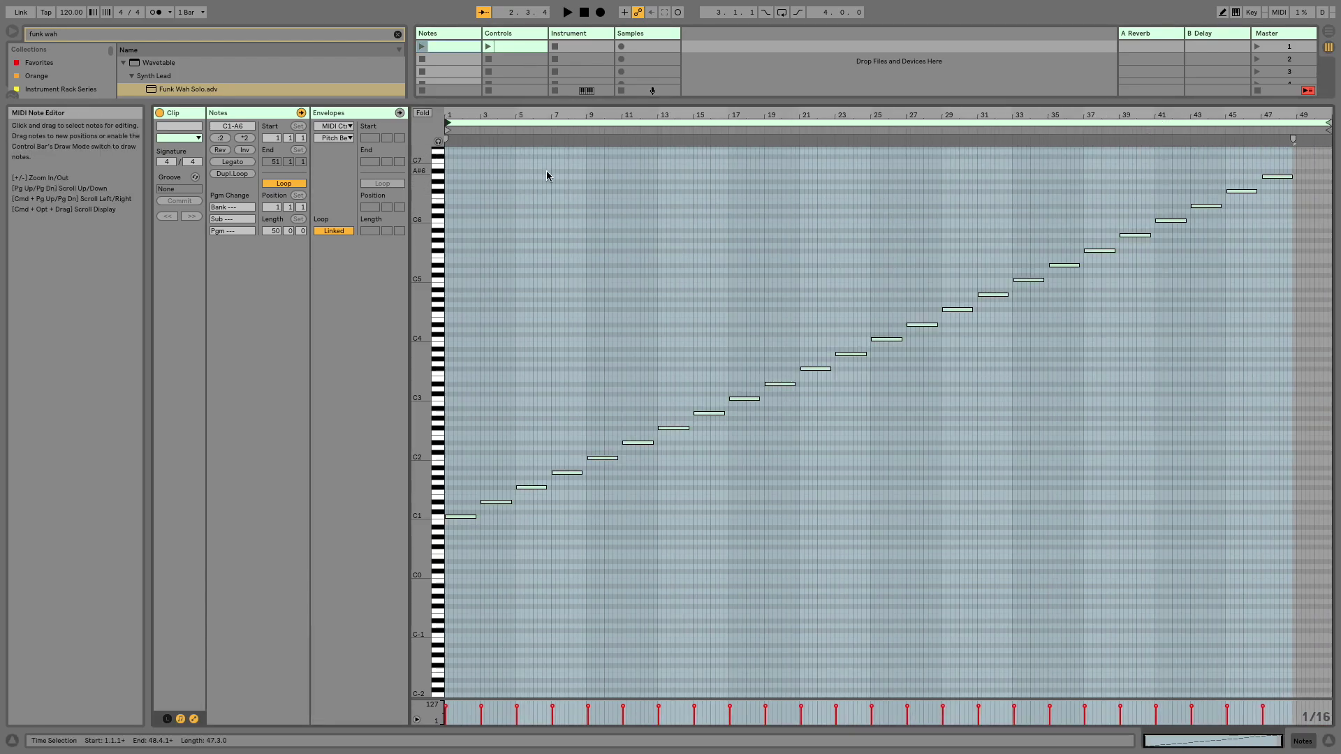
pyautogui.moveTo(278, 146); pyautogui.dragTo(286, 168)
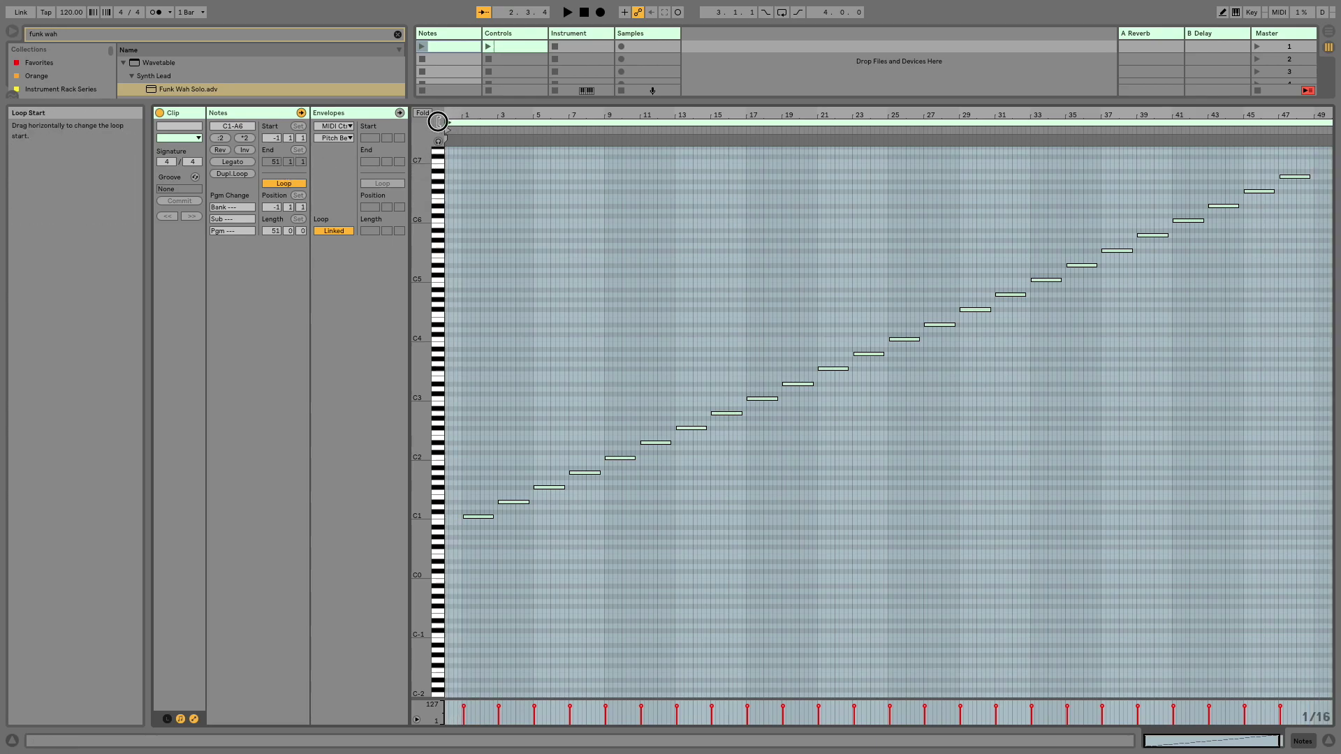
# In the Controls clip's controller 28 envelope, raise the section from 2.2.3 to 2.4.1 under the first note to 64
pyautogui.click(516, 46)
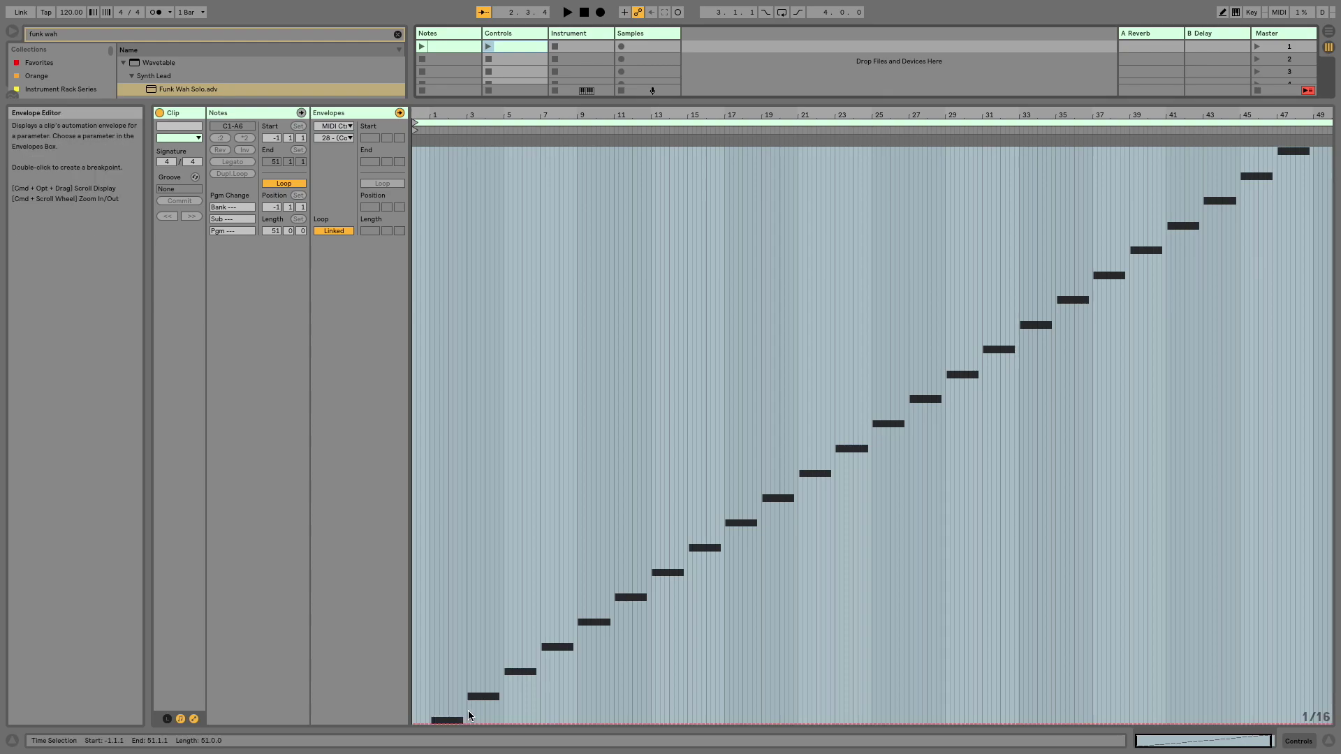
pyautogui.press('+')
pyautogui.press('+')
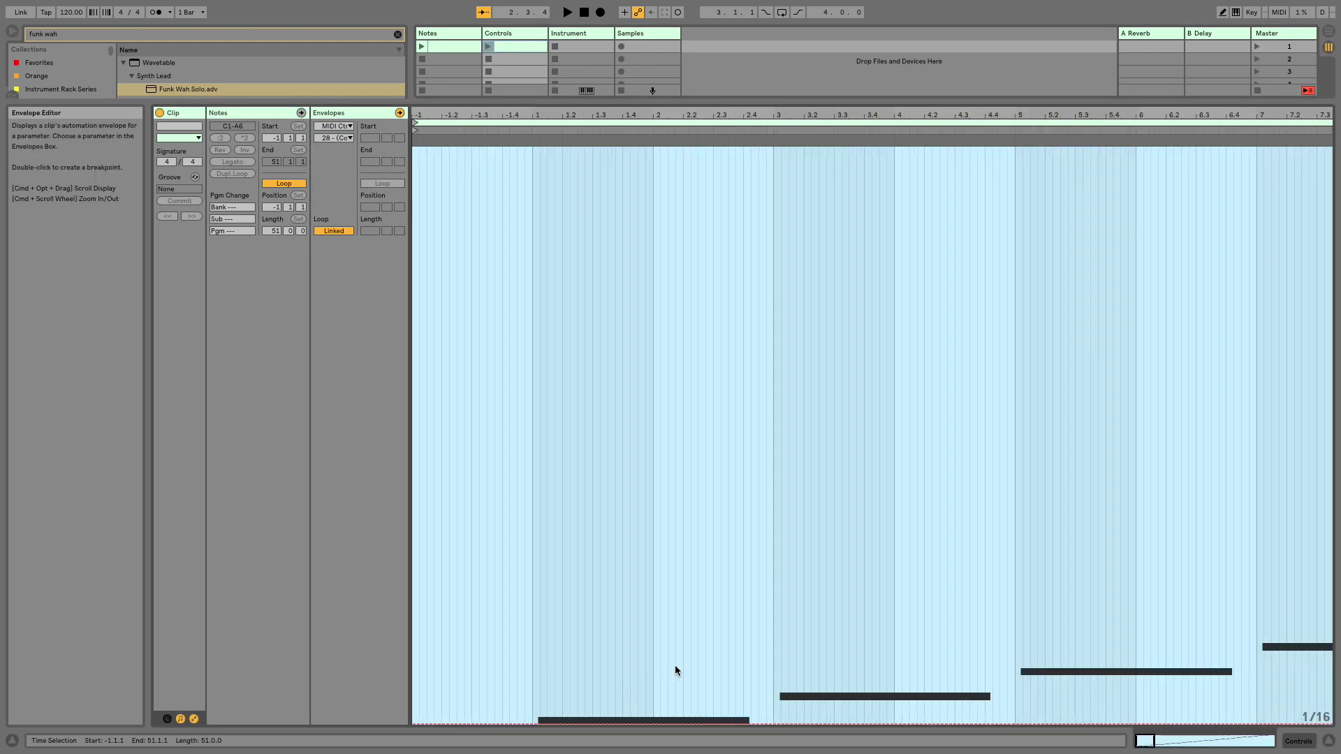
pyautogui.hscroll(2, 674, 665)
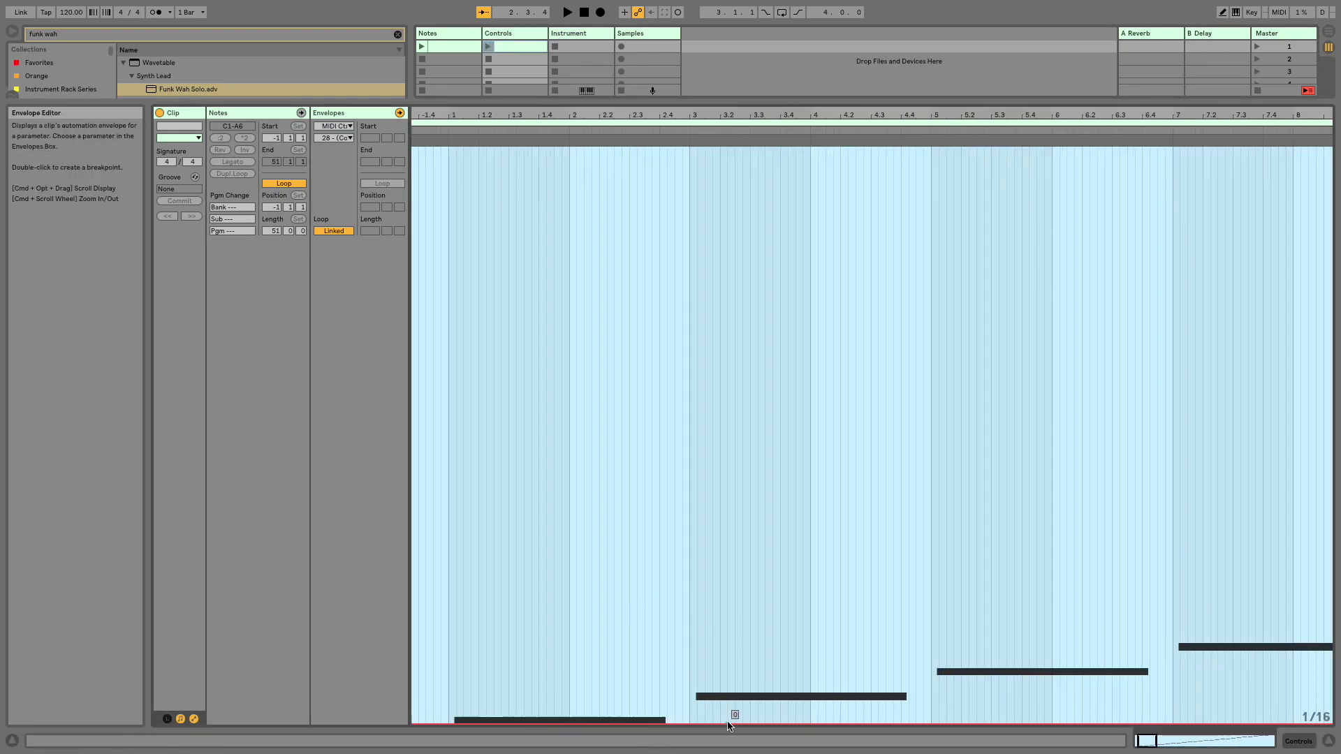
pyautogui.click(614, 698)
pyautogui.moveTo(614, 698); pyautogui.dragTo(659, 698)
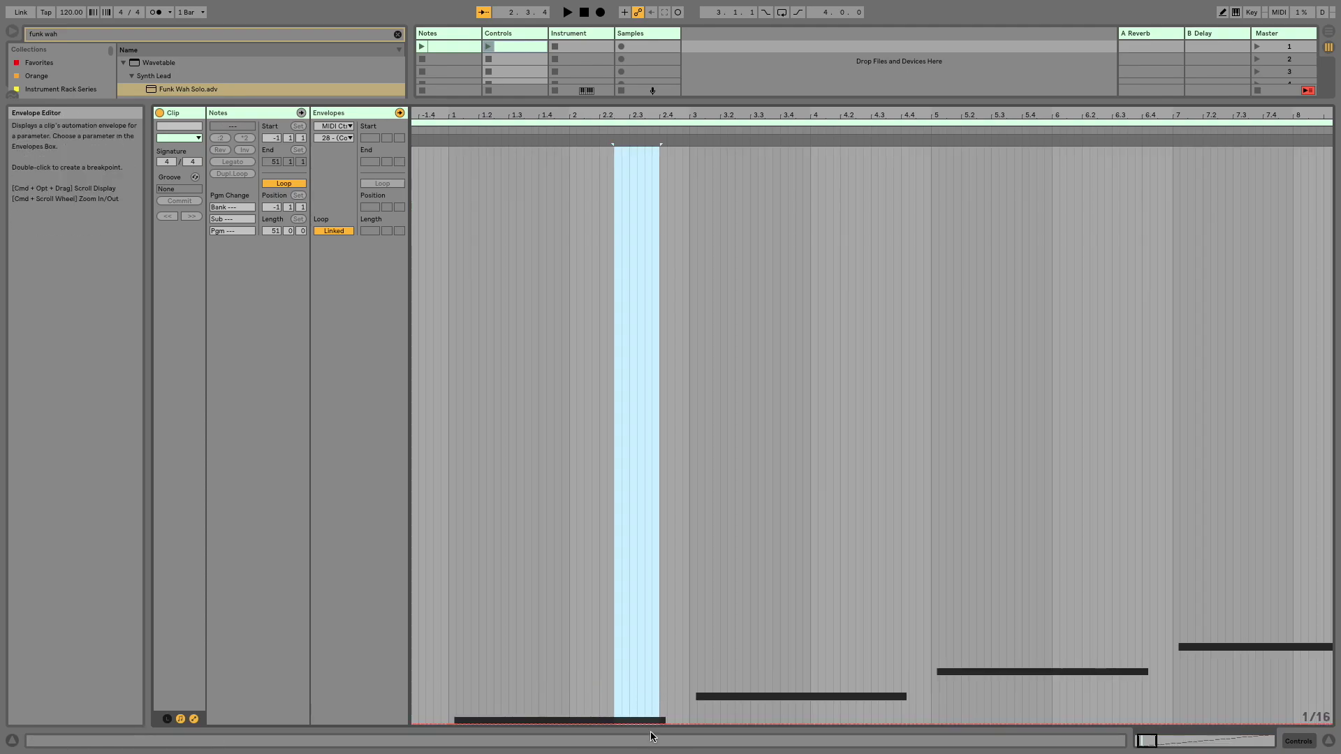
pyautogui.moveTo(644, 720); pyautogui.dragTo(644, 429)
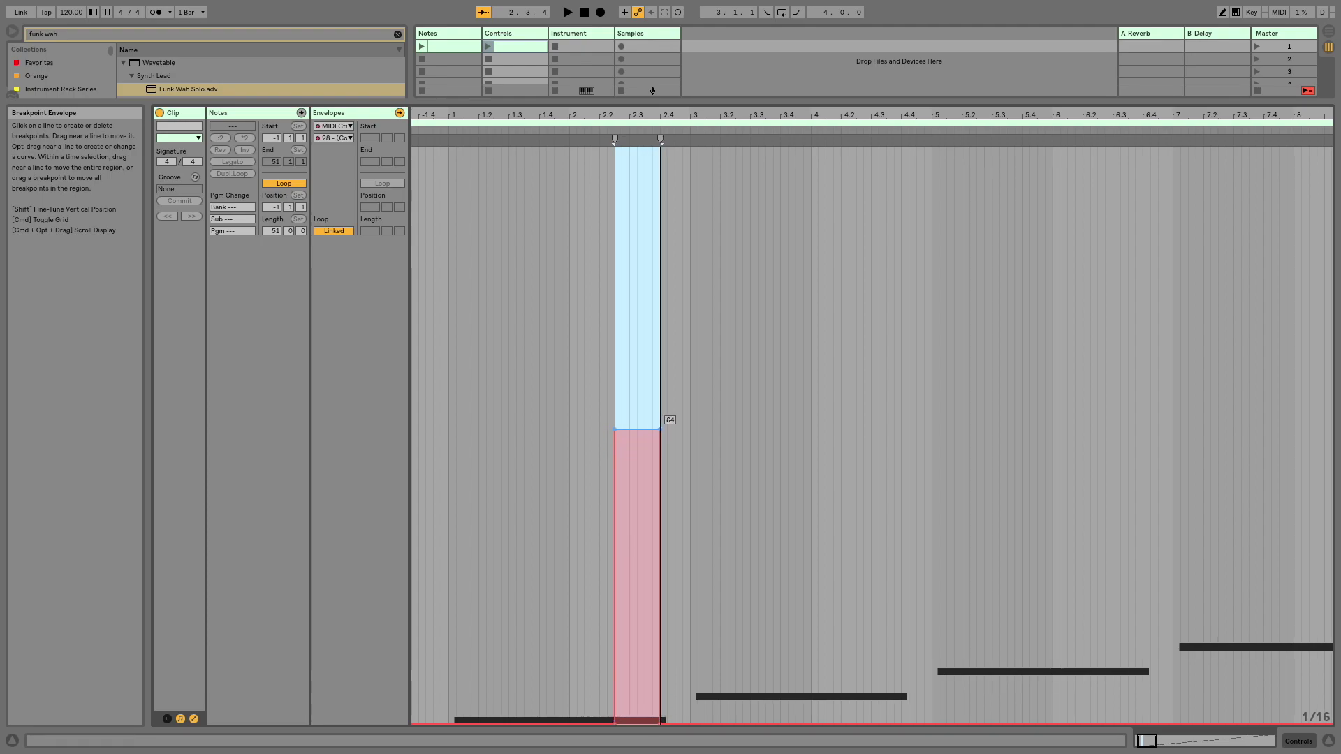
# Duplicate the controller 28 envelope section from 1.1.1 to 3.1.1 repeatedly up to bar 49, undoing the extra copy past the last note
pyautogui.click(431, 628)
pyautogui.moveTo(450, 611); pyautogui.dragTo(690, 624)
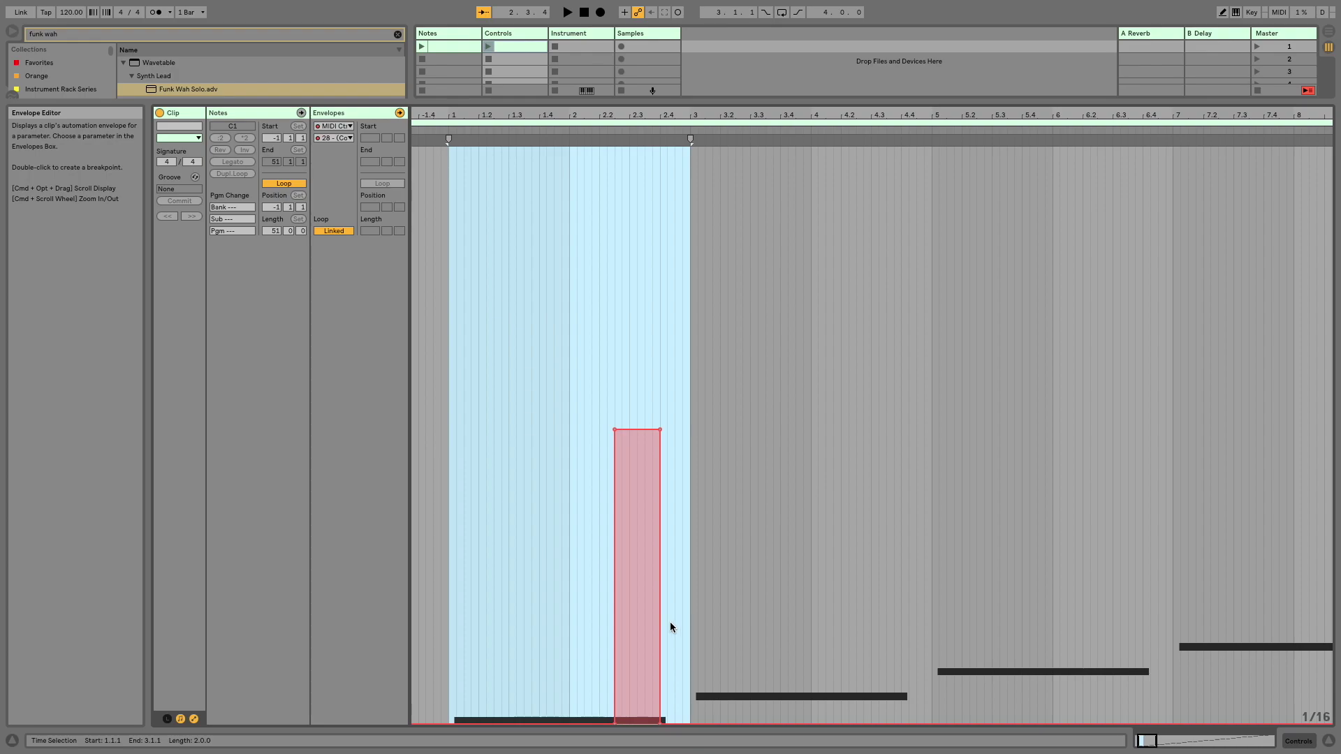
pyautogui.press('super+d')
pyautogui.press('super+d')
pyautogui.press('super+d')
pyautogui.press('super+d')
pyautogui.press('super+d')
pyautogui.press('super+d')
pyautogui.press('super+d')
pyautogui.press('super+d')
pyautogui.press('super+d')
pyautogui.press('super+d')
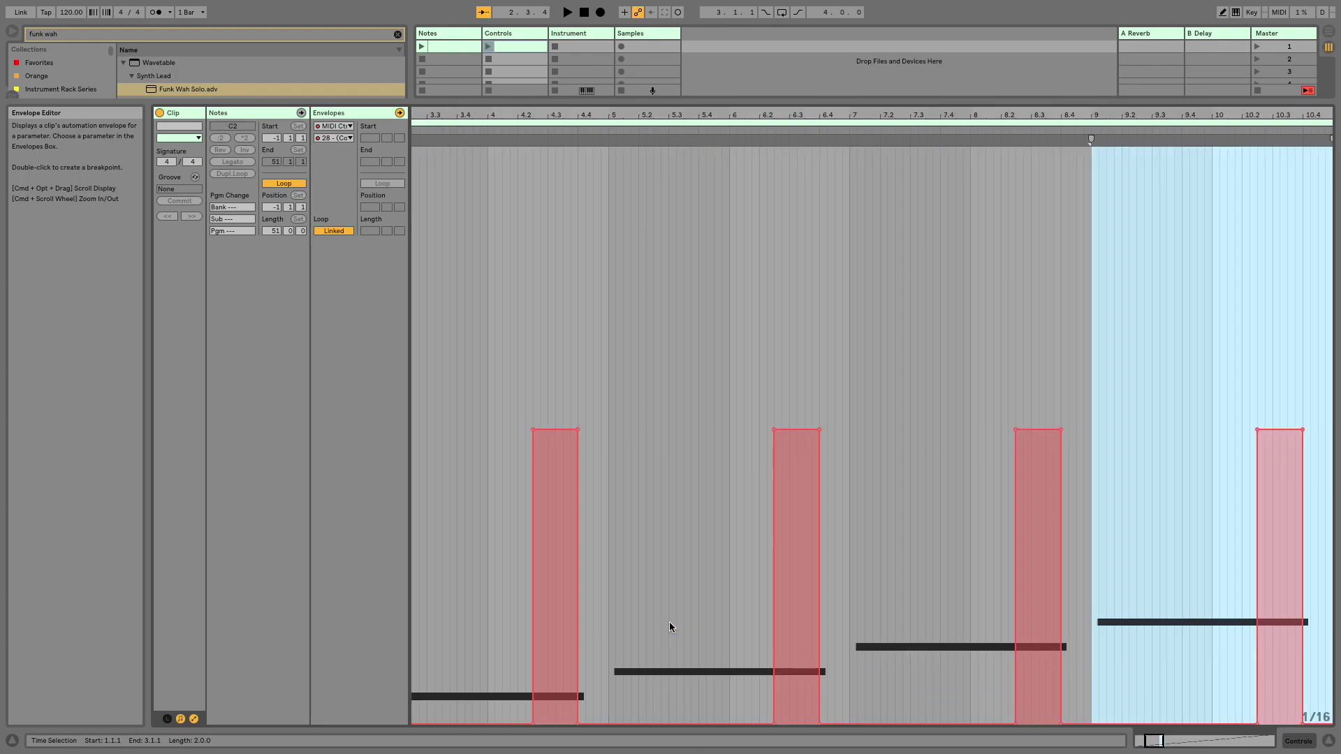
pyautogui.press('super+d')
pyautogui.press('super+d')
pyautogui.press('super+d')
pyautogui.press('super+d')
pyautogui.press('super+d')
pyautogui.press('super+d')
pyautogui.press('super+d')
pyautogui.press('super+d')
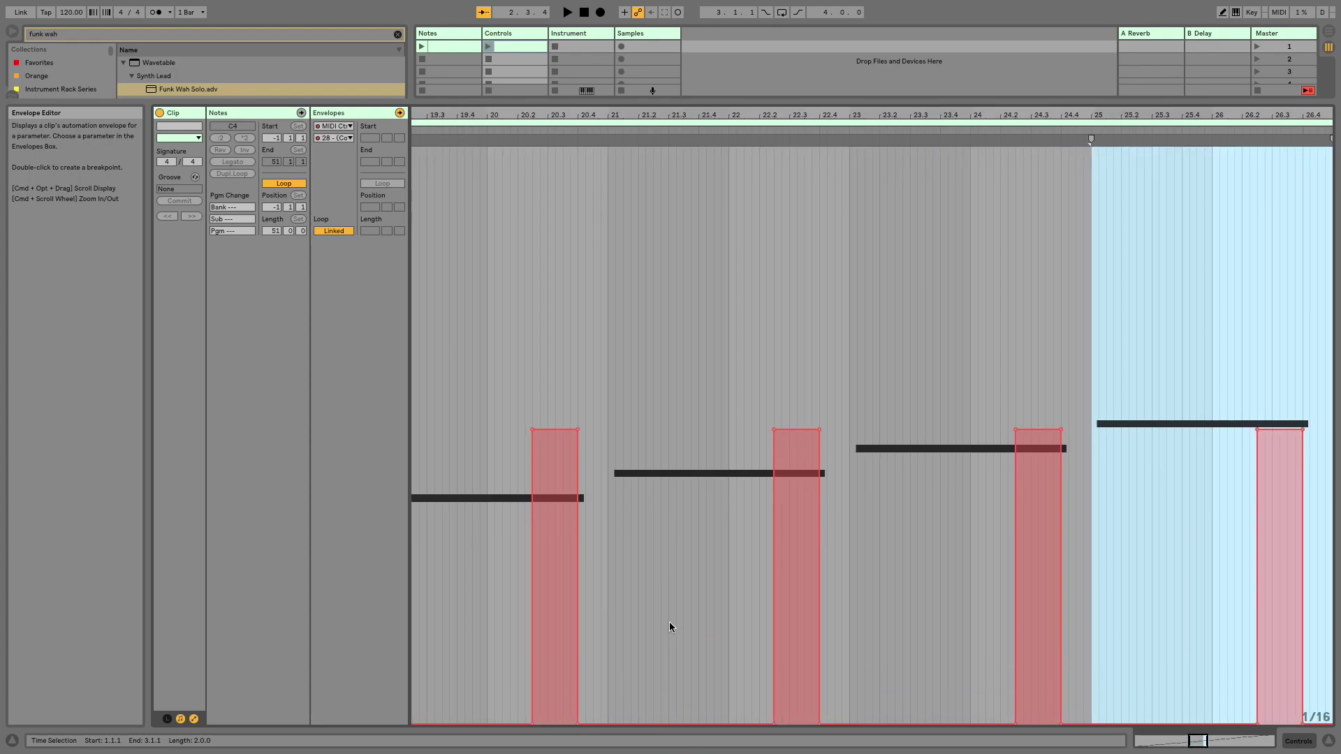
pyautogui.press('super+d')
pyautogui.press('super+d')
pyautogui.press('super+d')
pyautogui.press('super+d')
pyautogui.press('super+d')
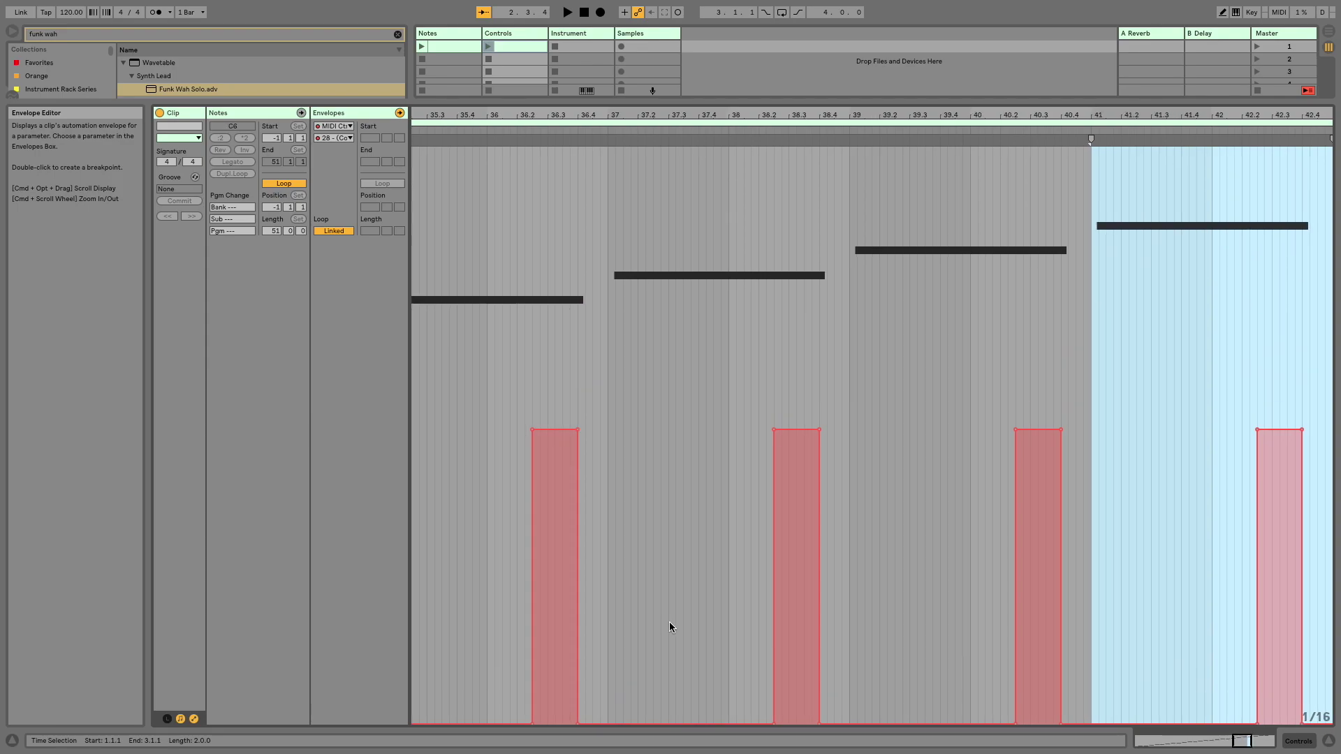
pyautogui.press('super+d')
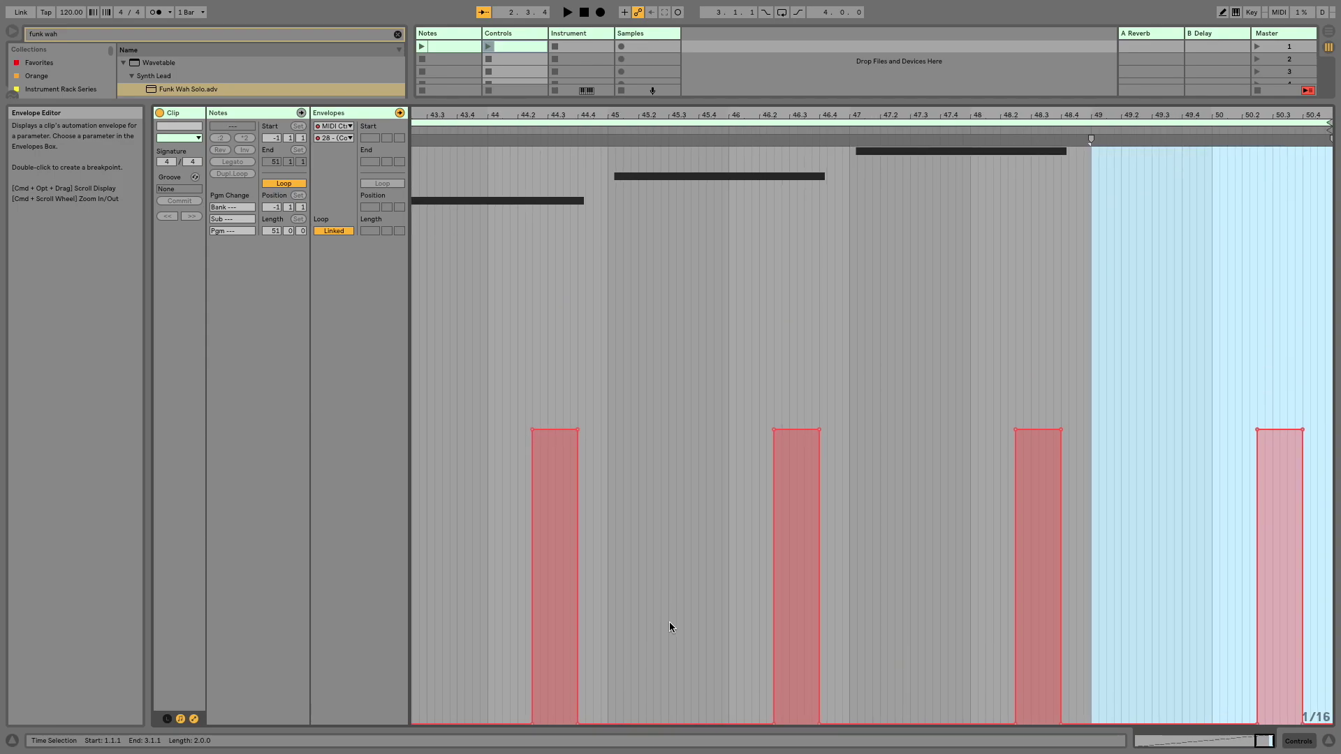
pyautogui.press('super+z')
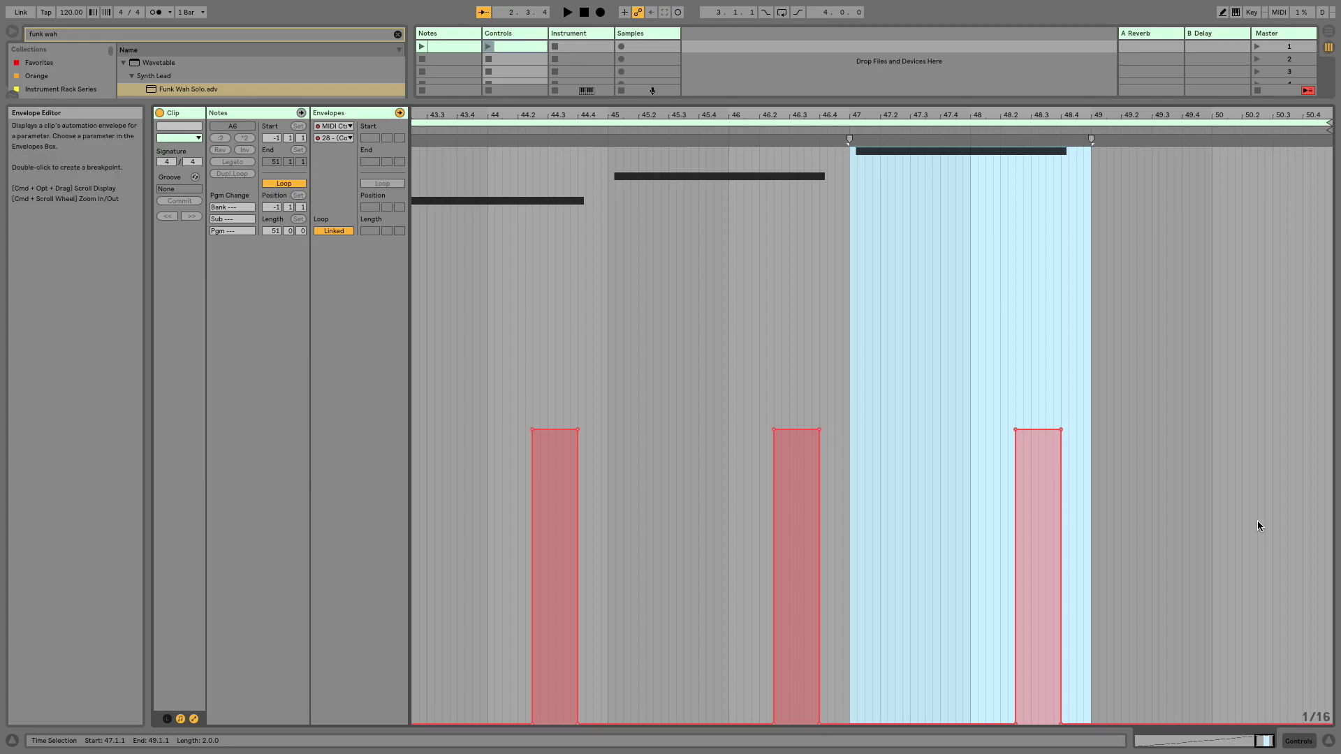
# Test-launch scene 1 from the full Session view and stop all clips
pyautogui.moveTo(1229, 103); pyautogui.dragTo(1238, 730)
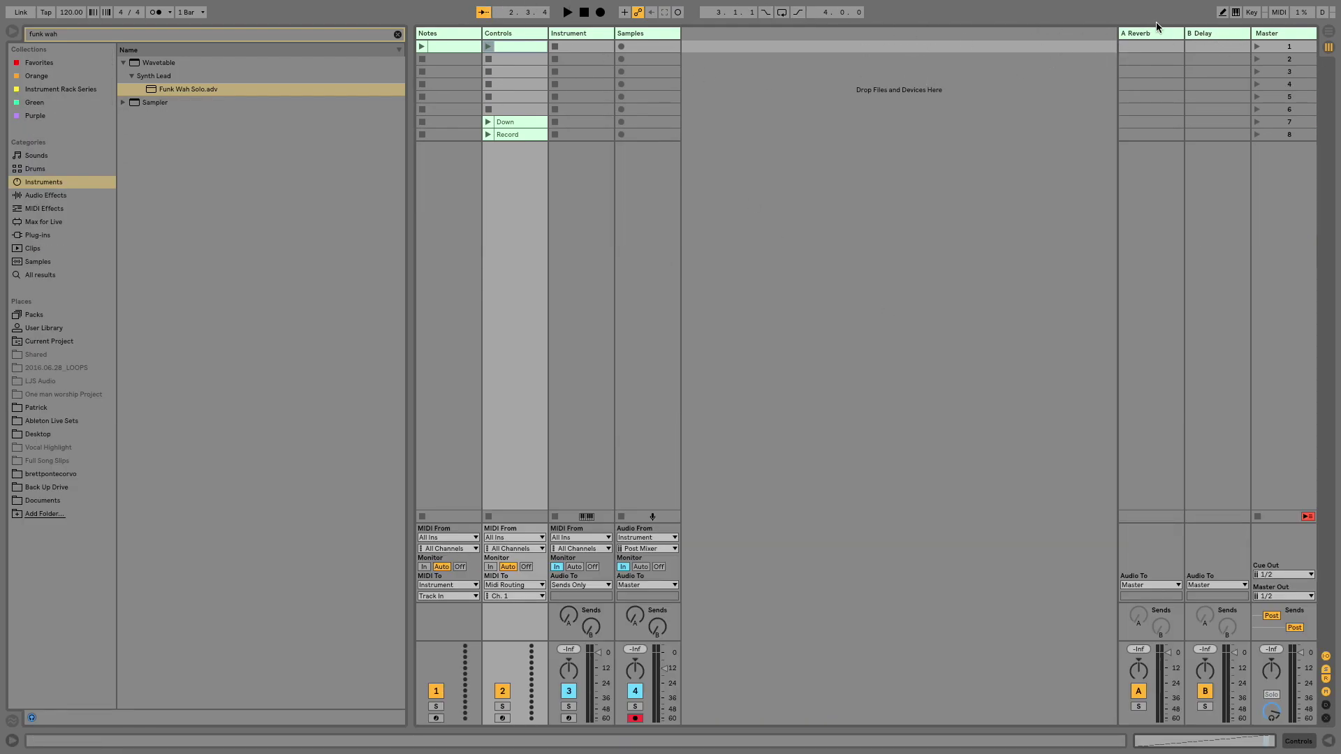
pyautogui.click(1258, 46)
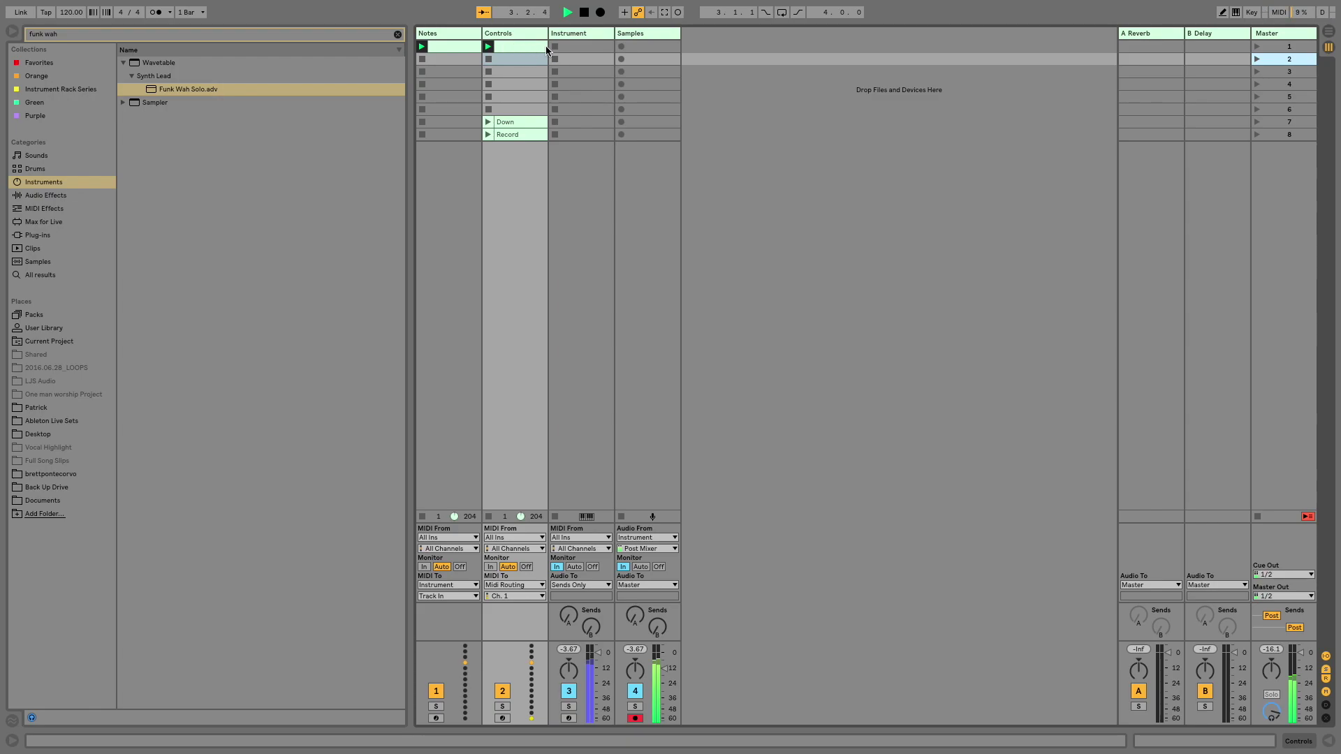
pyautogui.click(1259, 515)
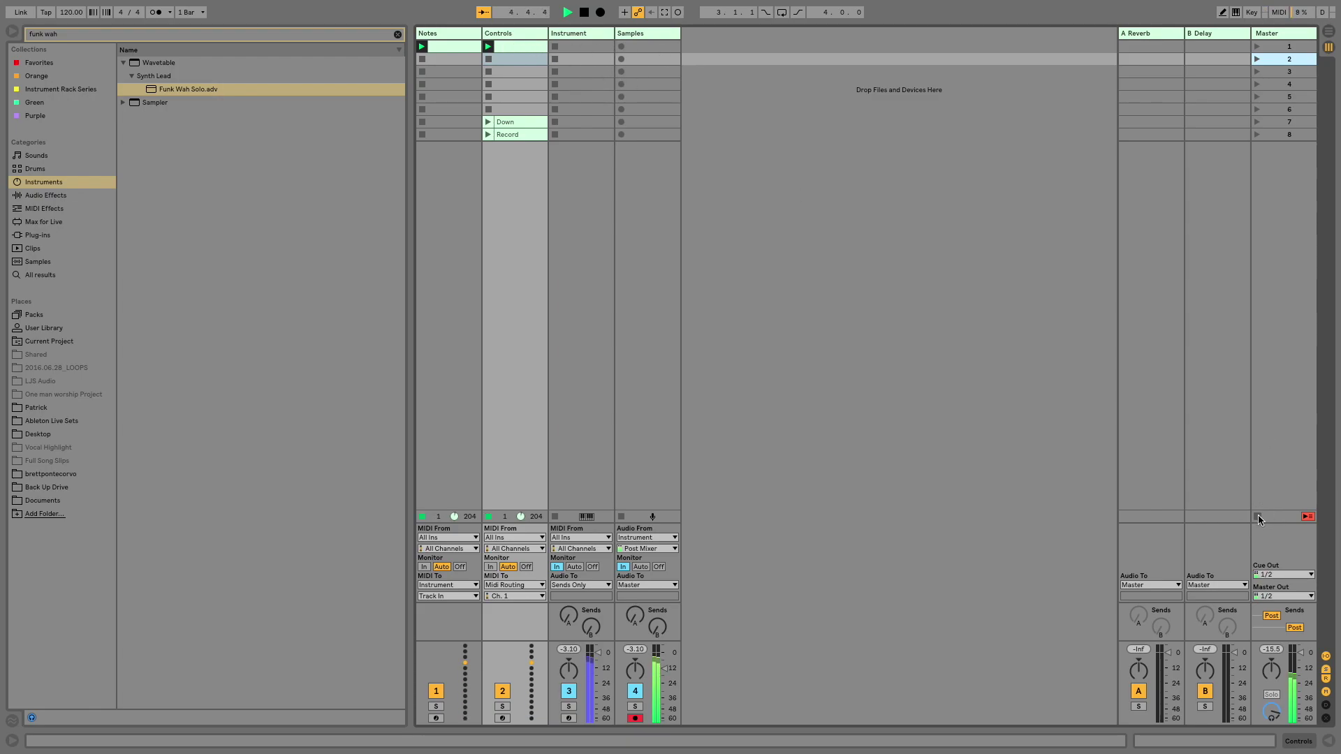
# Reopen the Controls clip's enlarged envelope editor, mark 2.3.3 and select controller 29 as the shown envelope
pyautogui.doubleClick(521, 44)
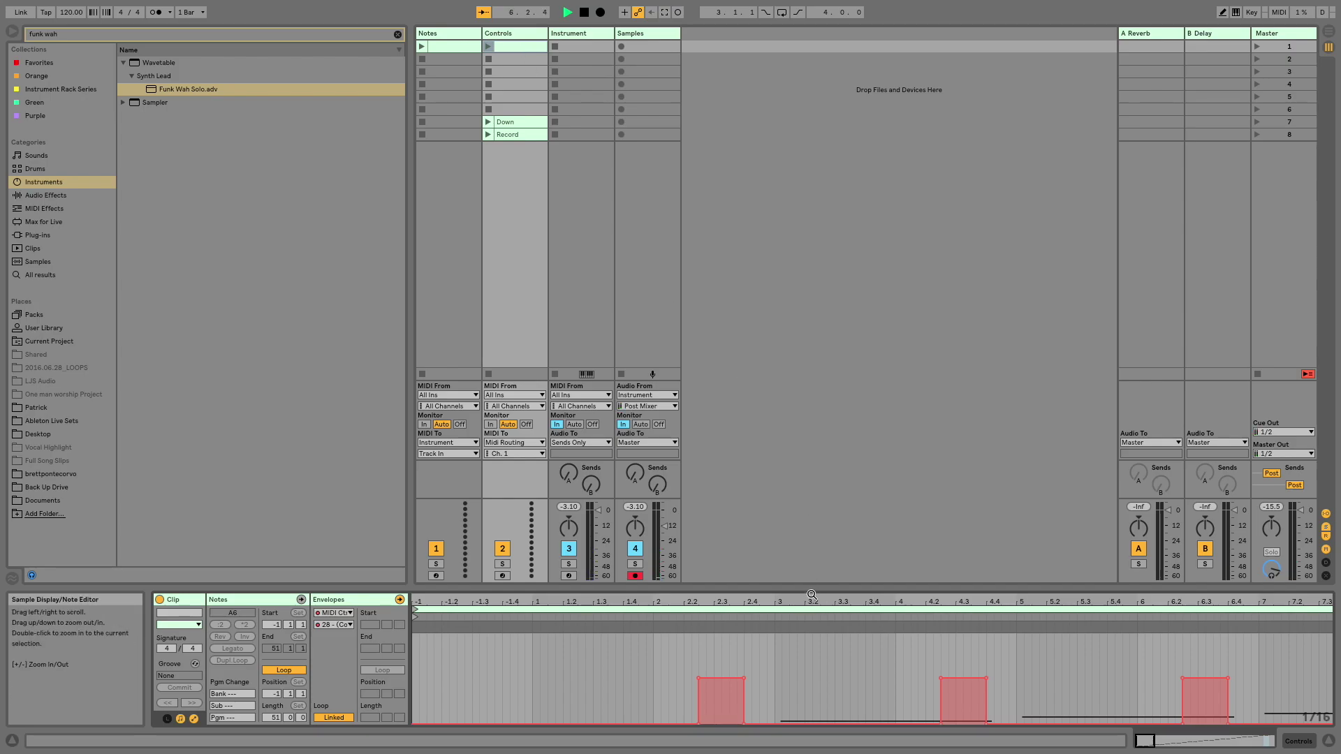
pyautogui.moveTo(812, 586); pyautogui.dragTo(838, 28)
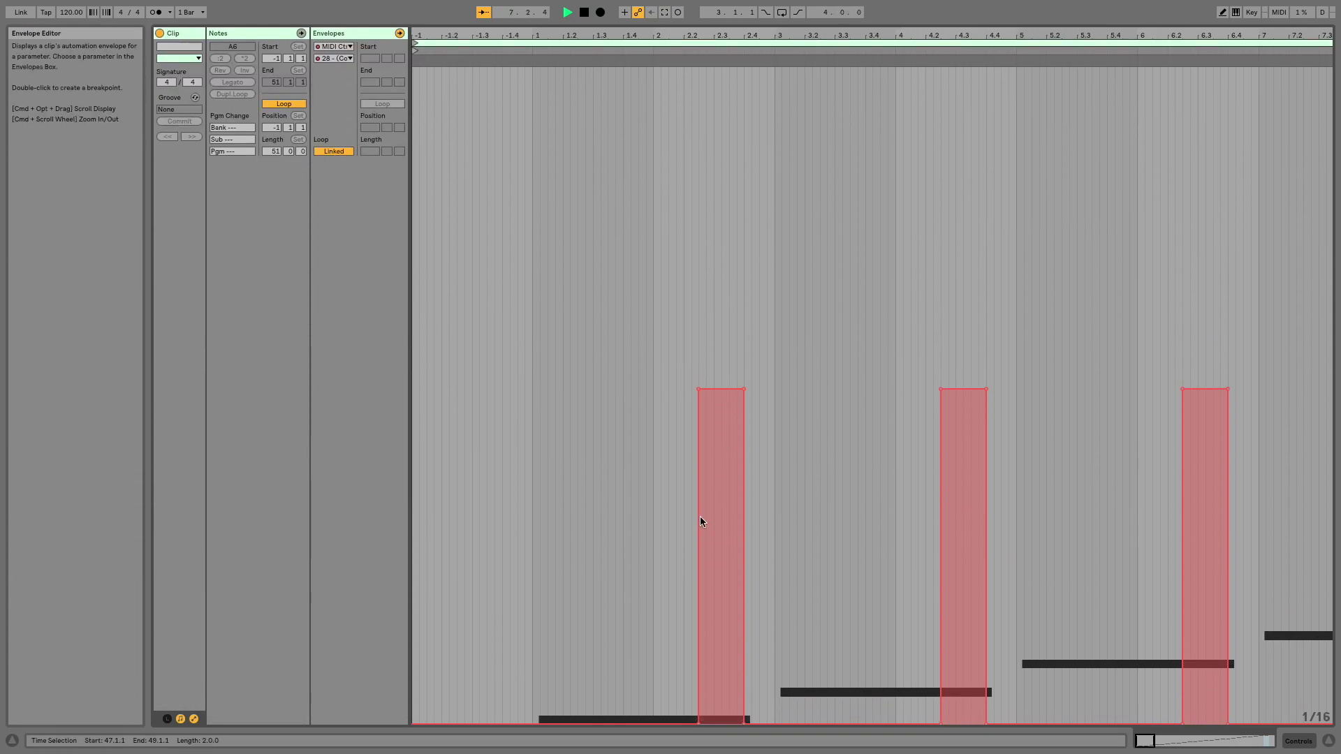
pyautogui.click(697, 345)
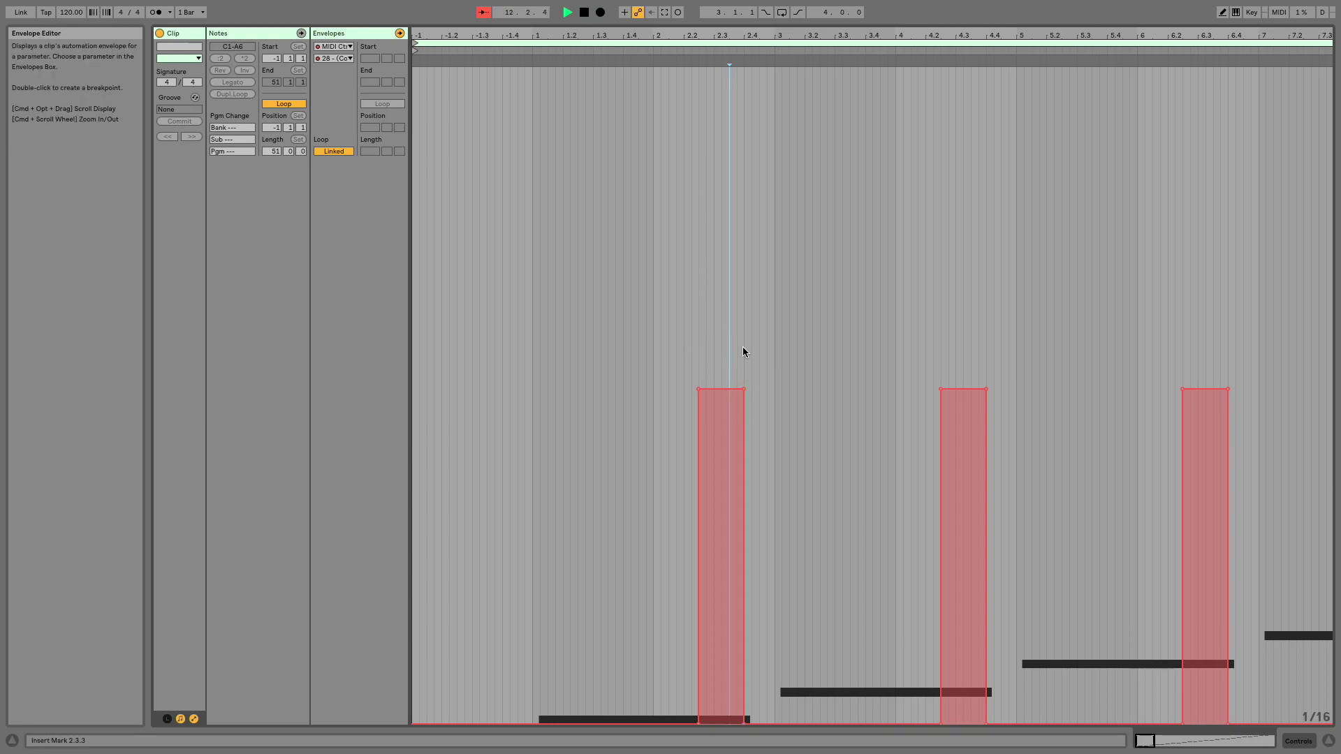
pyautogui.click(345, 59)
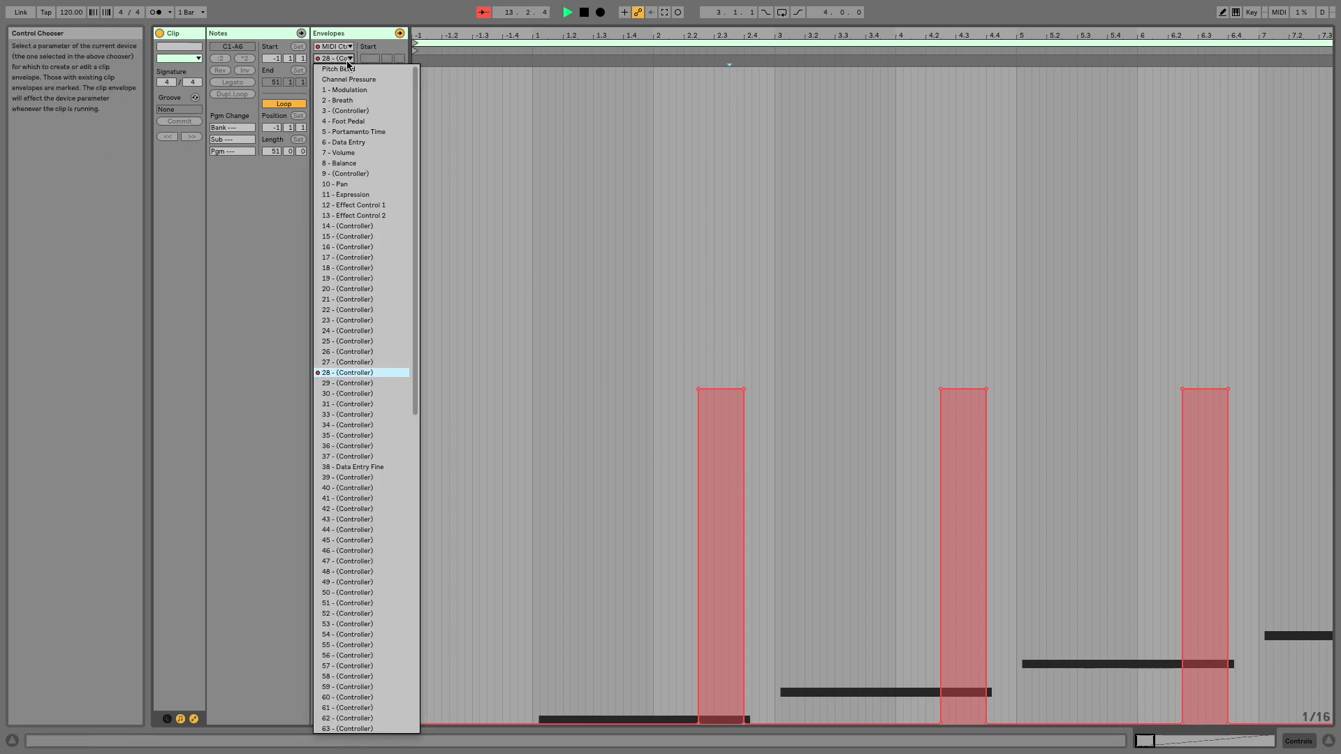
pyautogui.click(378, 383)
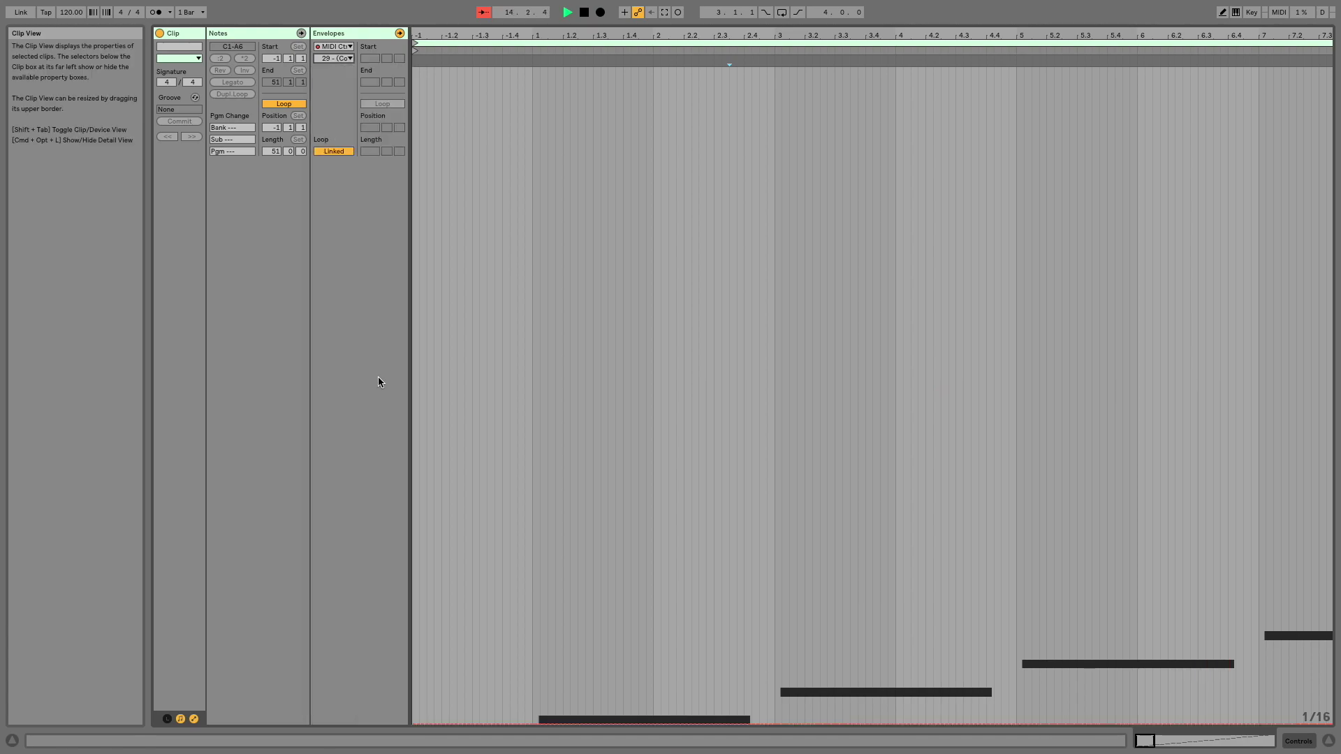
# Raise the controller 29 envelope to about half height from 2.3.3 to 2.4.3 and in the pre-roll from about -1.3.1 to -1.4.3
pyautogui.moveTo(731, 91); pyautogui.dragTo(761, 91)
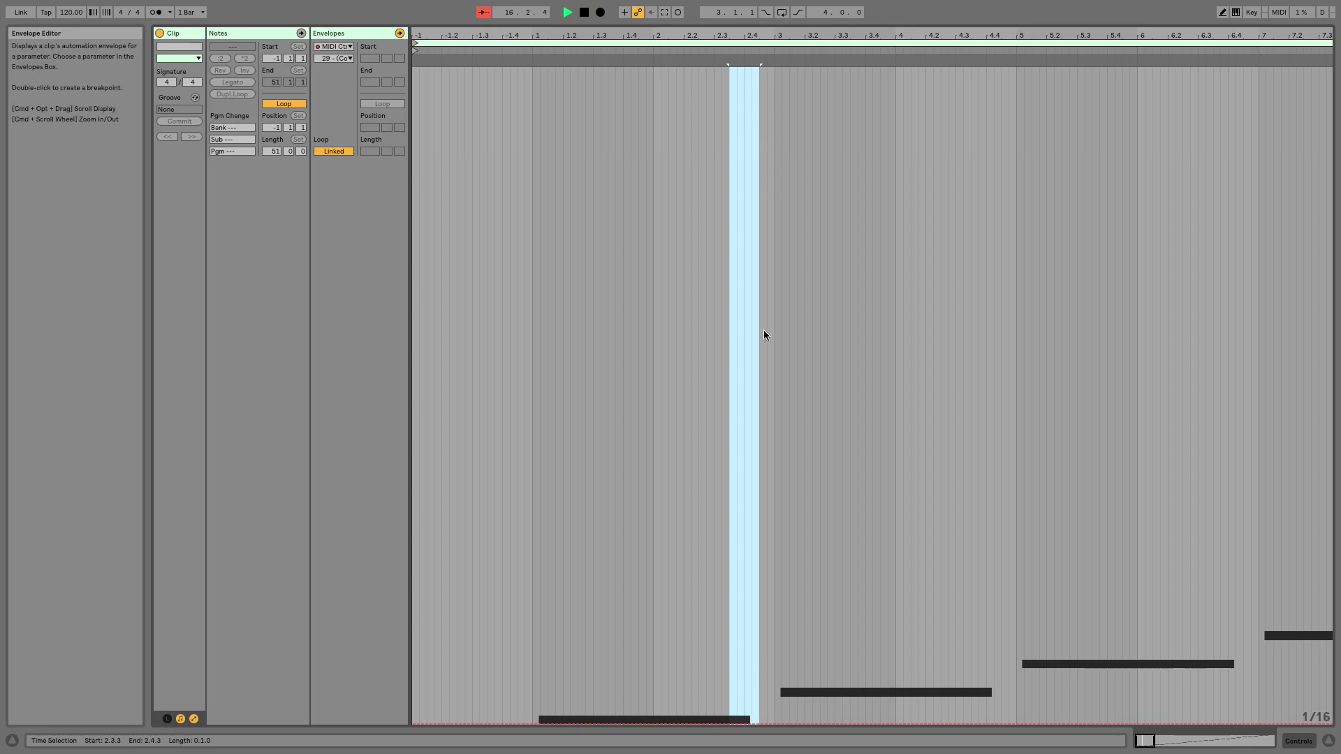
pyautogui.moveTo(746, 724); pyautogui.dragTo(738, 381)
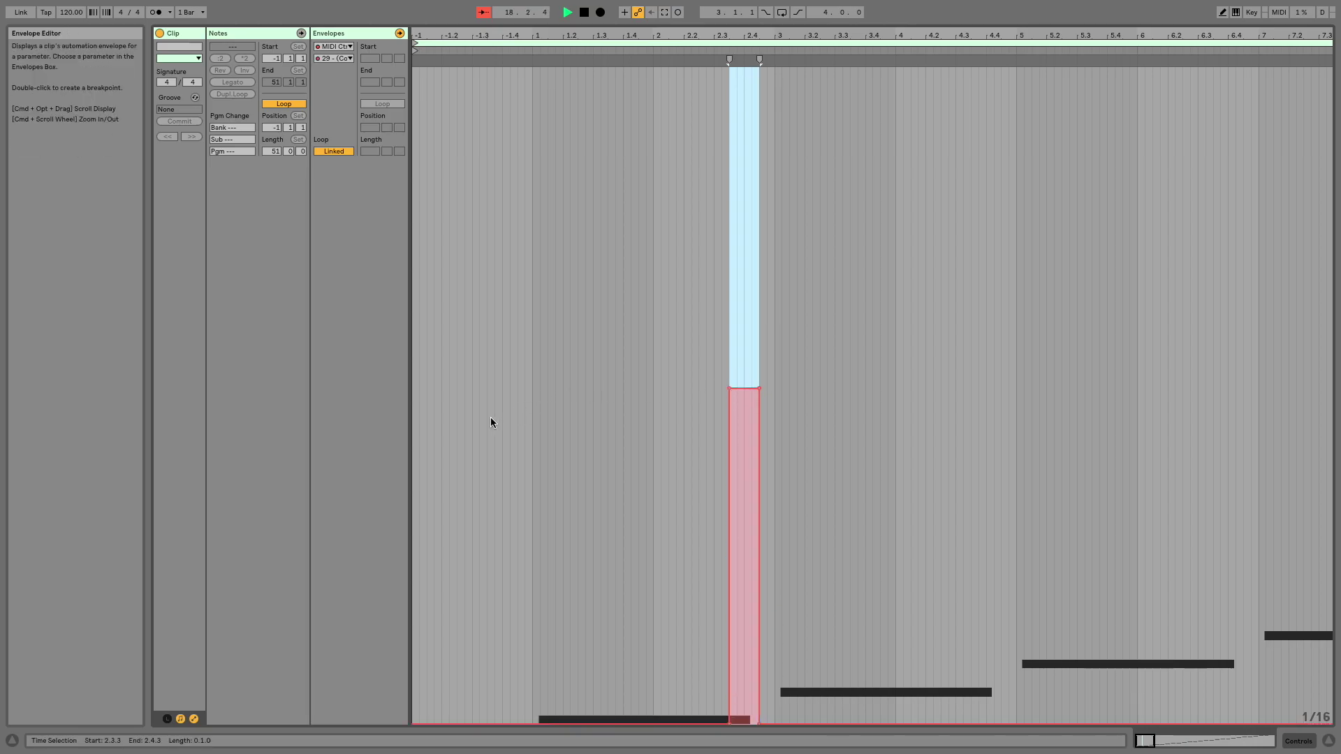
pyautogui.click(476, 682)
pyautogui.moveTo(472, 681)
pyautogui.mouseDown()
pyautogui.moveTo(516, 690)
pyautogui.moveTo(503, 375)
pyautogui.moveTo(503, 390)
pyautogui.mouseUp()
# Duplicate the controller 29 envelope section from 1.1.1 to 3.1.1 repeatedly until every note up to bar 49 has its pulse
pyautogui.click(532, 445)
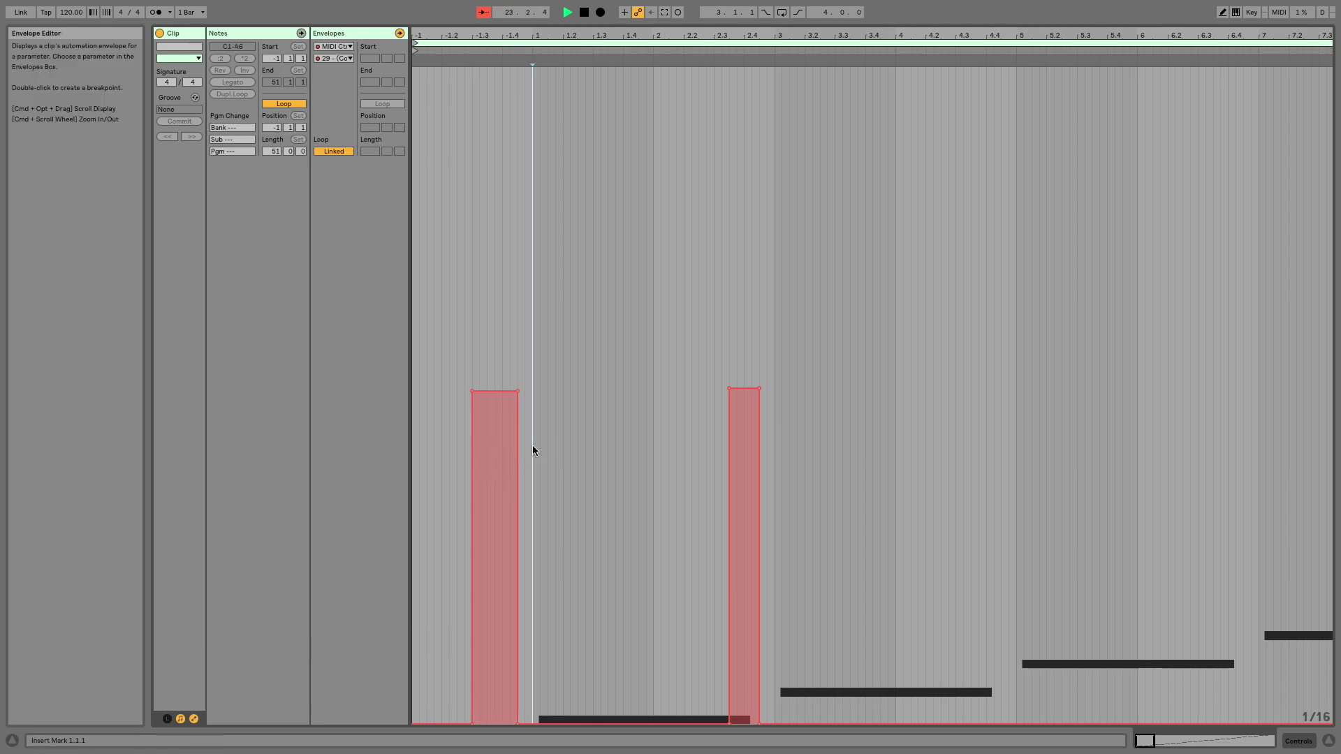
pyautogui.moveTo(532, 445); pyautogui.dragTo(768, 475)
pyautogui.press('super+d')
pyautogui.press('super+d')
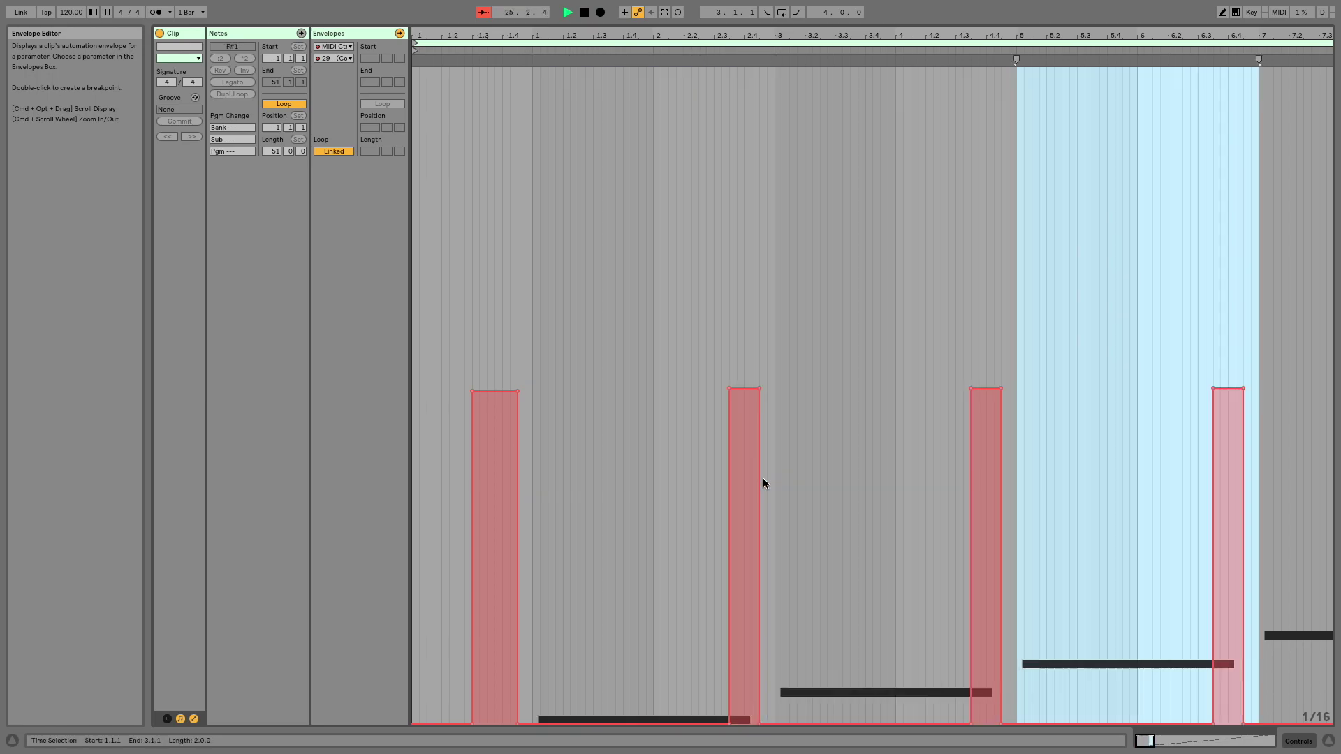
pyautogui.press('super+d')
pyautogui.press('super+d')
pyautogui.press('super+d')
pyautogui.press('super+d')
pyautogui.press('super+d')
pyautogui.press('super+d')
pyautogui.press('super+d')
pyautogui.press('super+d')
pyautogui.press('super+d')
pyautogui.press('super+d')
pyautogui.press('super+d')
pyautogui.press('super+d')
pyautogui.press('super+d')
pyautogui.press('super+d')
pyautogui.press('super+d')
pyautogui.press('super+d')
pyautogui.press('super+d')
pyautogui.press('super+d')
pyautogui.press('super+d')
pyautogui.press('super+d')
pyautogui.press('super+d')
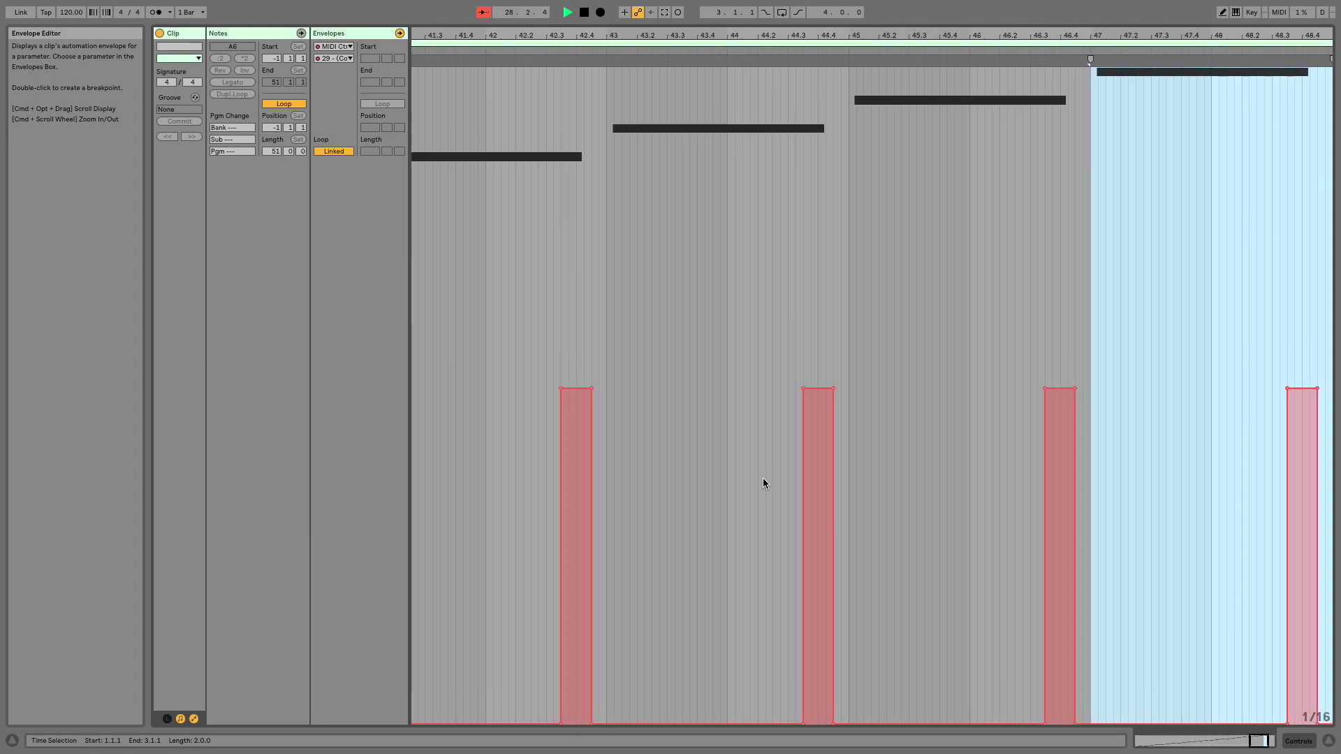
pyautogui.moveTo(523, 35); pyautogui.dragTo(523, 7)
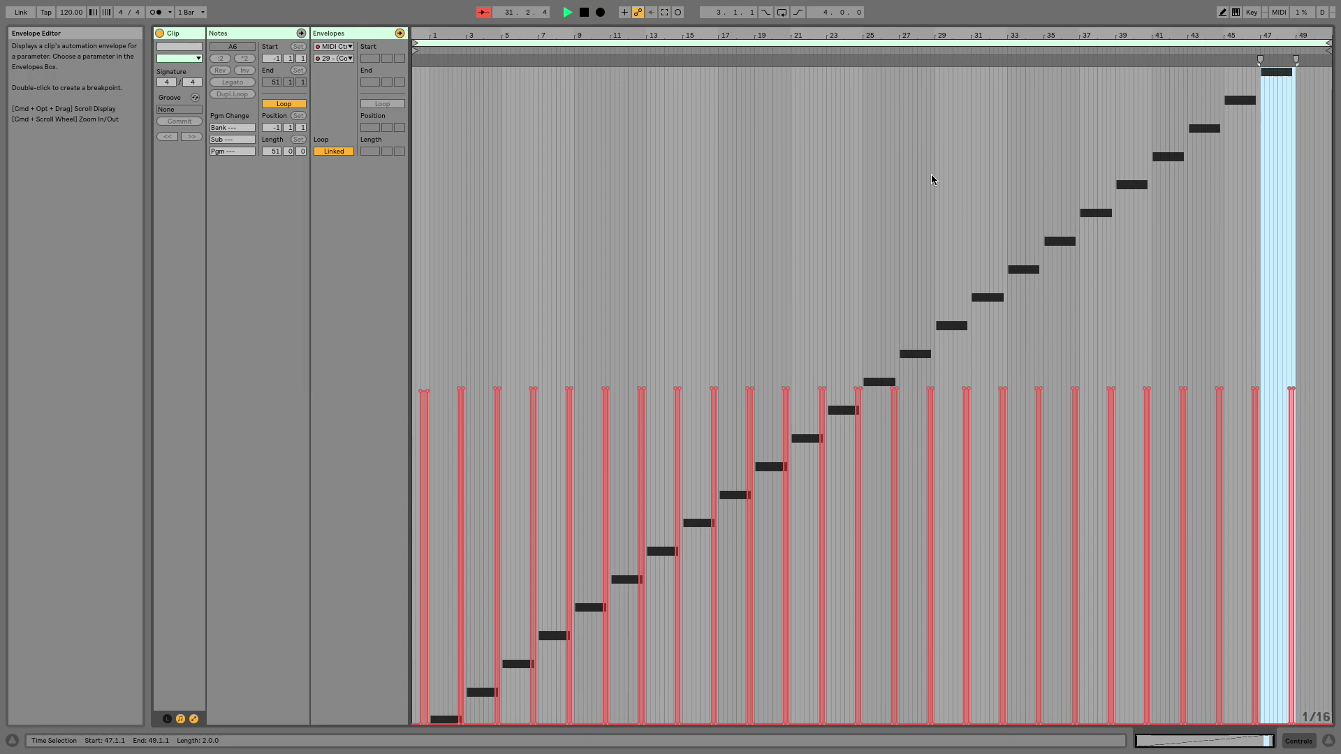
# Return to the Session view's clip slots and insert 18 new scenes below scene 8, for 26 scenes in all
pyautogui.press('Tab')
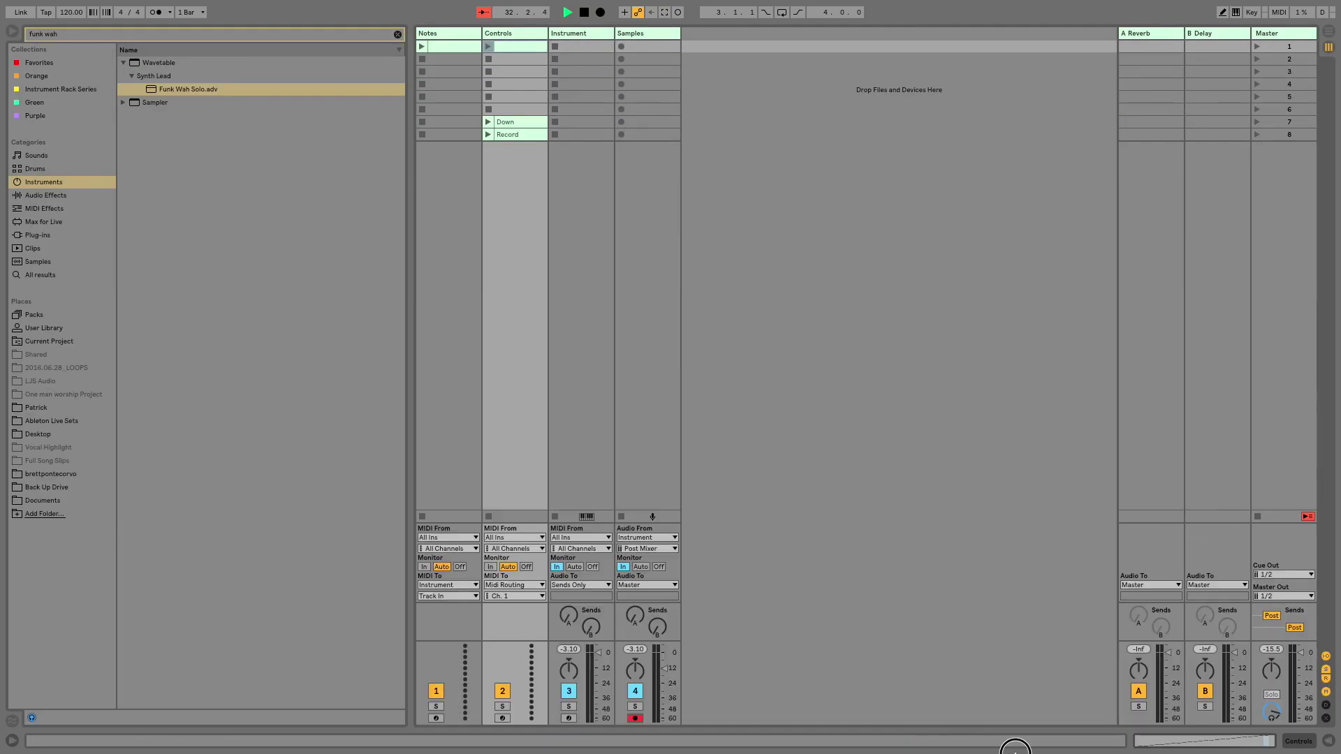
pyautogui.click(1283, 134)
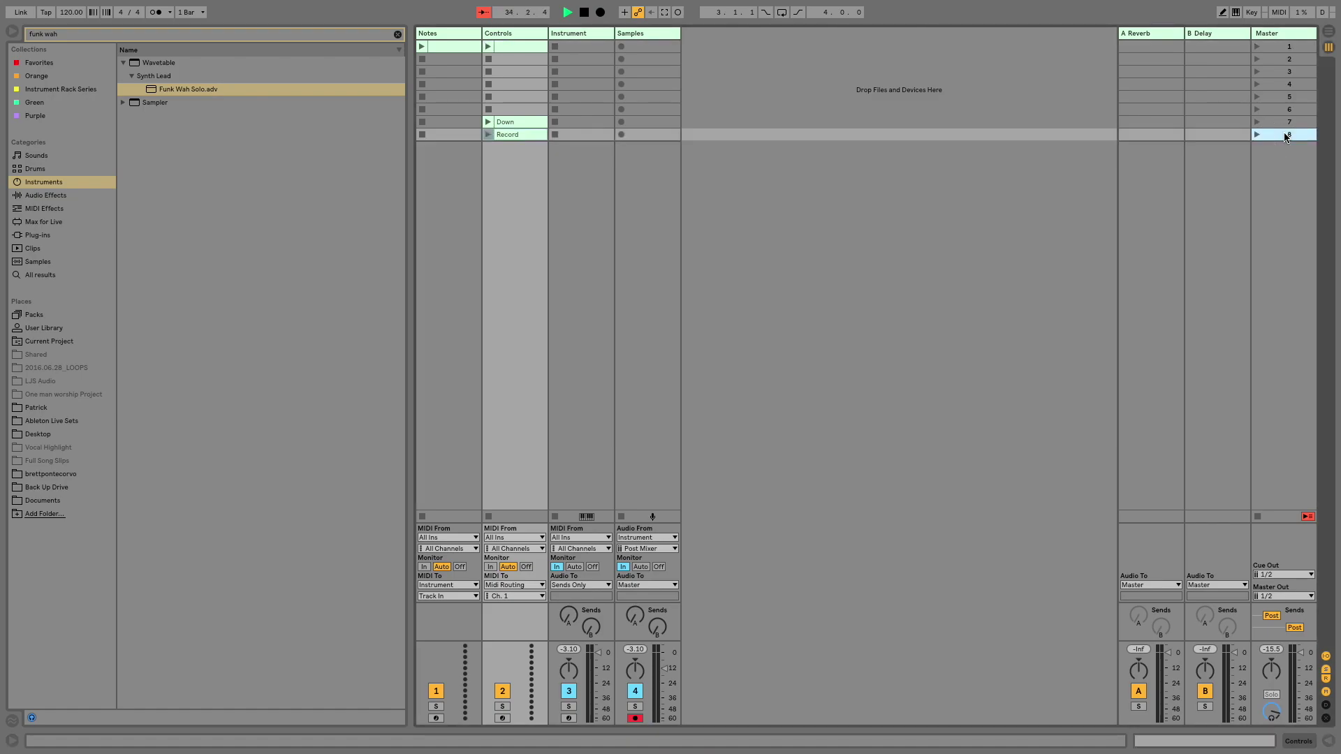
pyautogui.hotkey('ctrl', 'i')
pyautogui.hotkey('ctrl', 'i')
pyautogui.hotkey('ctrl', 'i')
pyautogui.hotkey('ctrl', 'i')
pyautogui.hotkey('ctrl', 'i')
pyautogui.hotkey('ctrl', 'i')
pyautogui.hotkey('ctrl', 'i')
pyautogui.hotkey('ctrl', 'i')
pyautogui.hotkey('ctrl', 'i')
pyautogui.hotkey('ctrl', 'i')
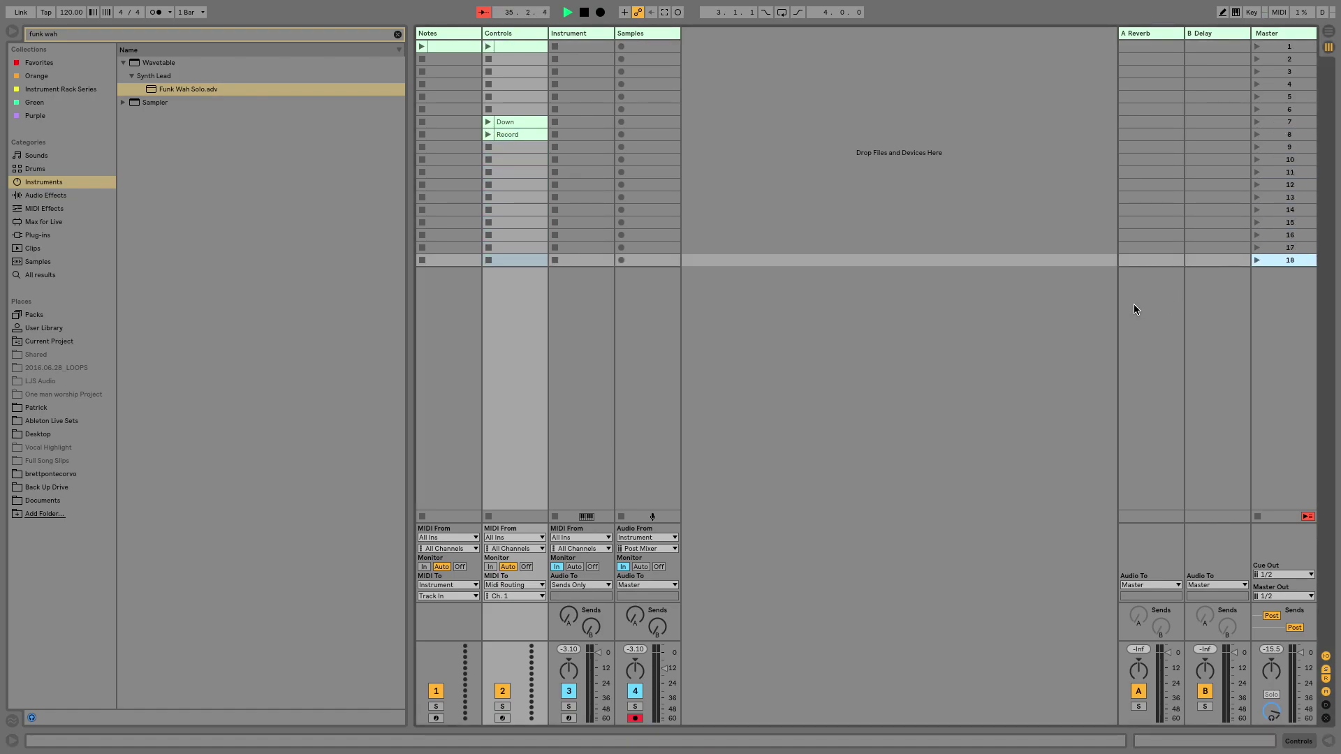
pyautogui.hotkey('ctrl', 'i')
pyautogui.hotkey('ctrl', 'i')
pyautogui.hotkey('ctrl', 'i')
pyautogui.hotkey('ctrl', 'i')
pyautogui.hotkey('ctrl', 'i')
pyautogui.hotkey('ctrl', 'i')
pyautogui.hotkey('ctrl', 'i')
pyautogui.hotkey('ctrl', 'i')
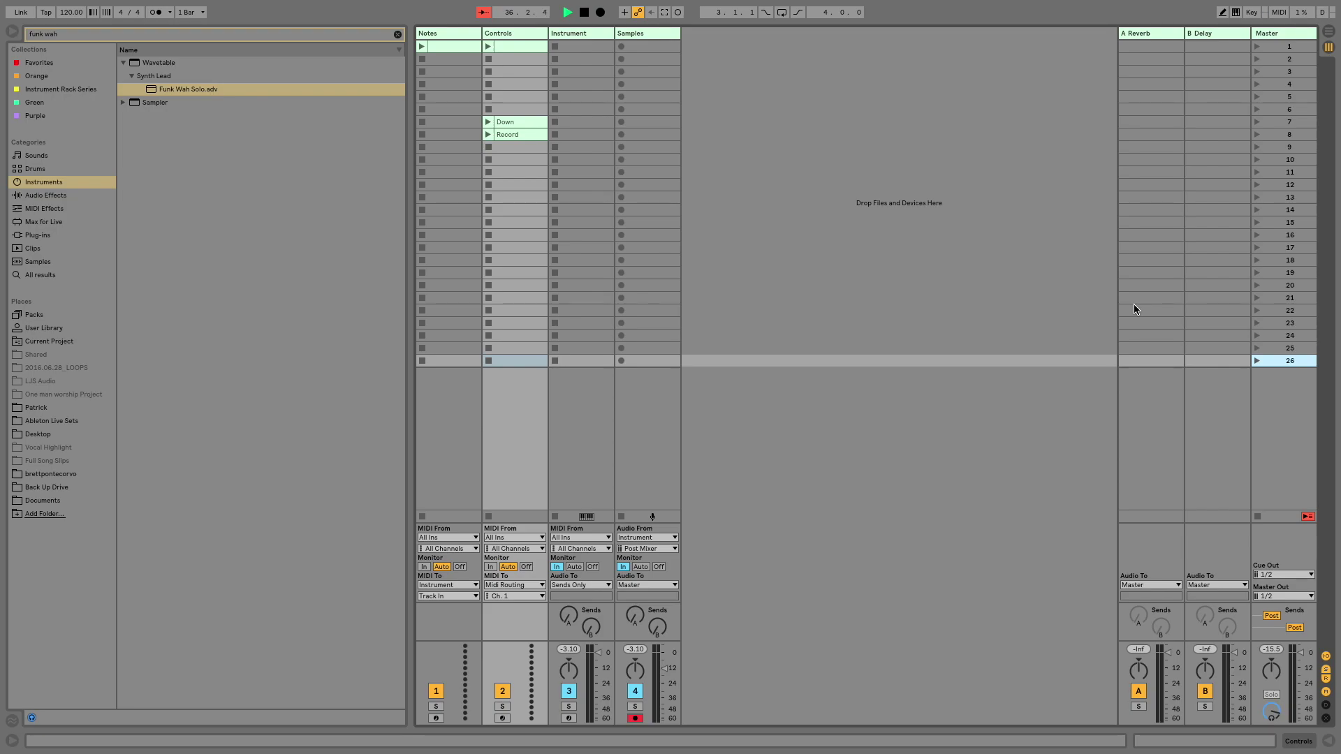
# Insert two more scenes for 28 in all, and delete the Down and Record clips from the Controls track
pyautogui.hotkey('ctrl', 'i')
pyautogui.hotkey('ctrl', 'i')
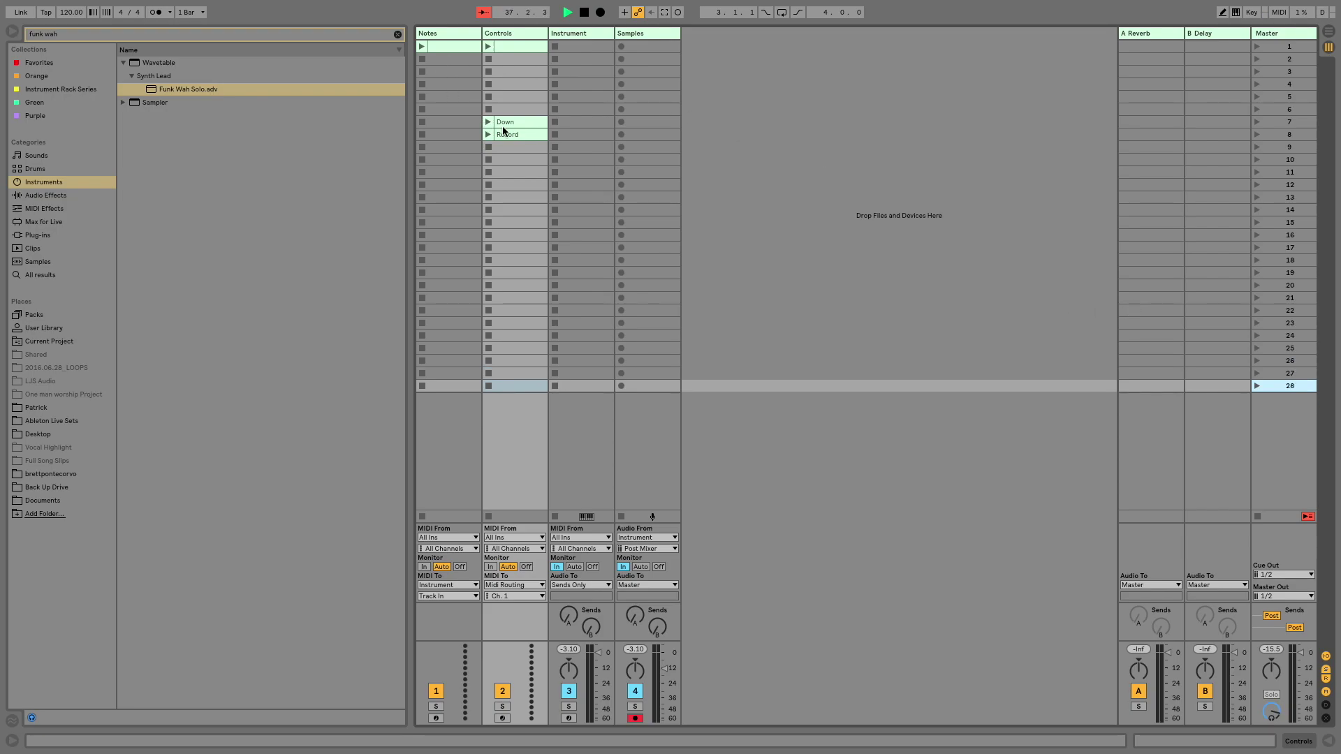
pyautogui.click(523, 124)
pyautogui.keyDown('shift'); pyautogui.click(522, 134); pyautogui.keyUp('shift')
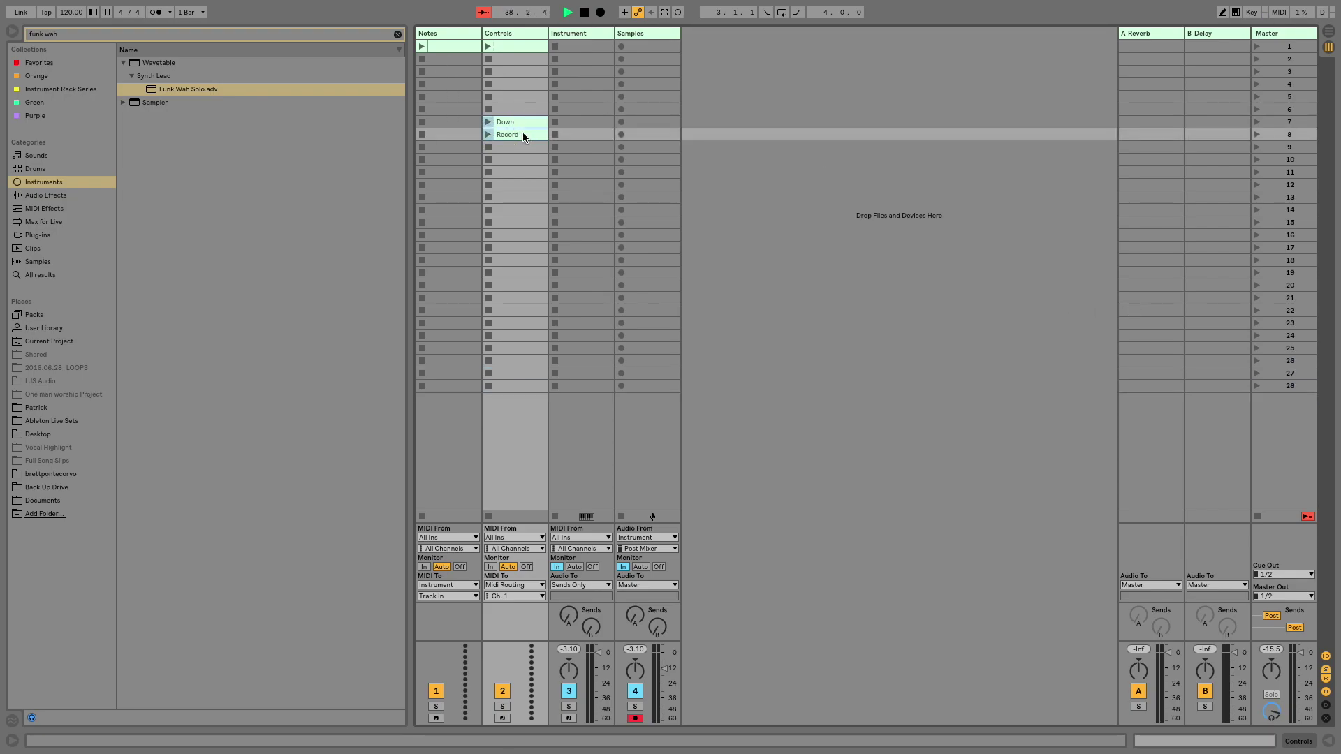
pyautogui.press('Delete')
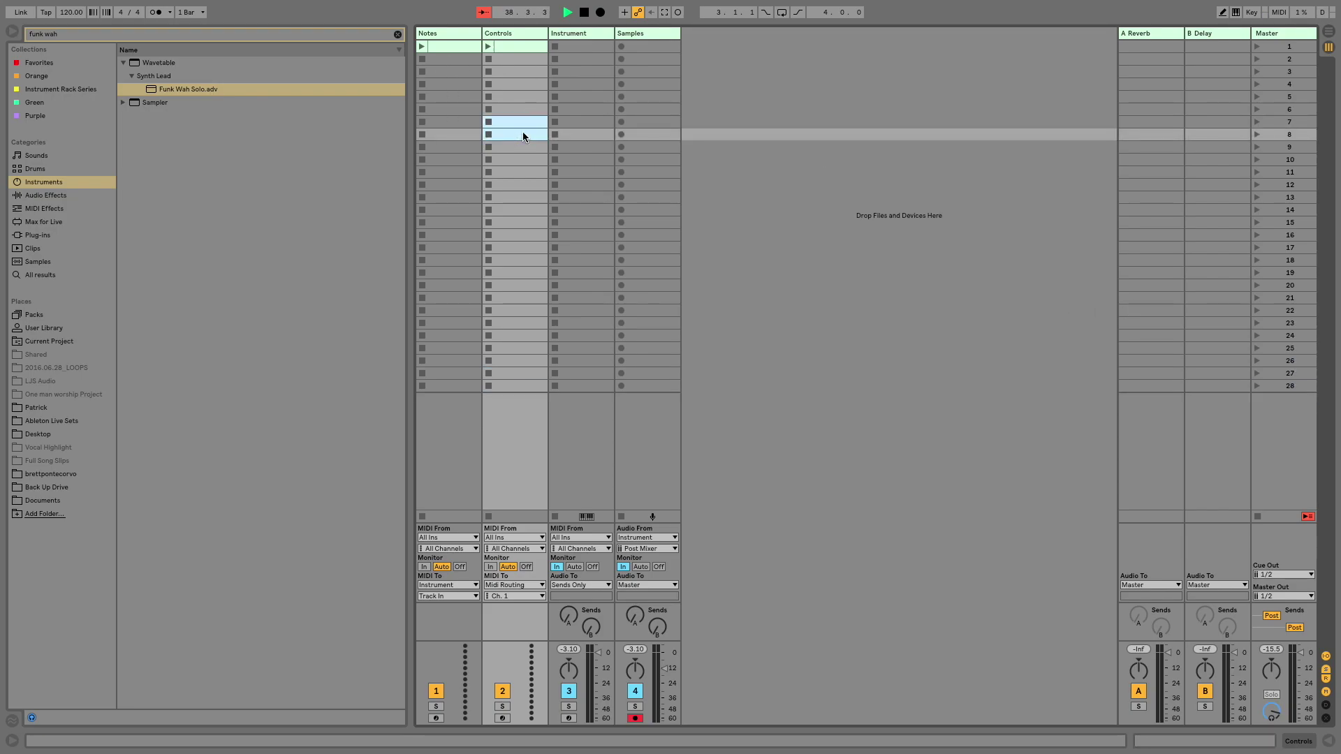
# Launch scene 1, record the first two notes into Samples slots 1 and 2, and show the detail view
pyautogui.click(1283, 45)
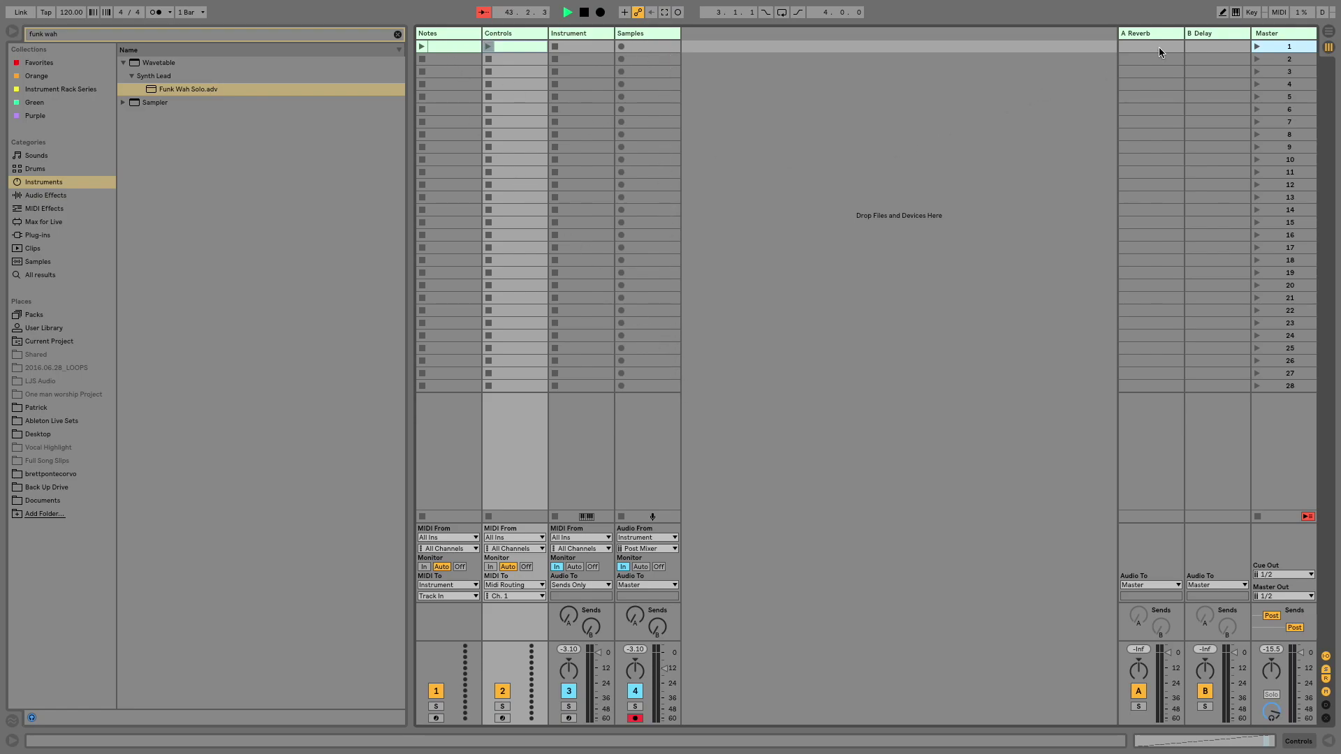
pyautogui.click(1257, 46)
pyautogui.press('Right')
pyautogui.press('Right')
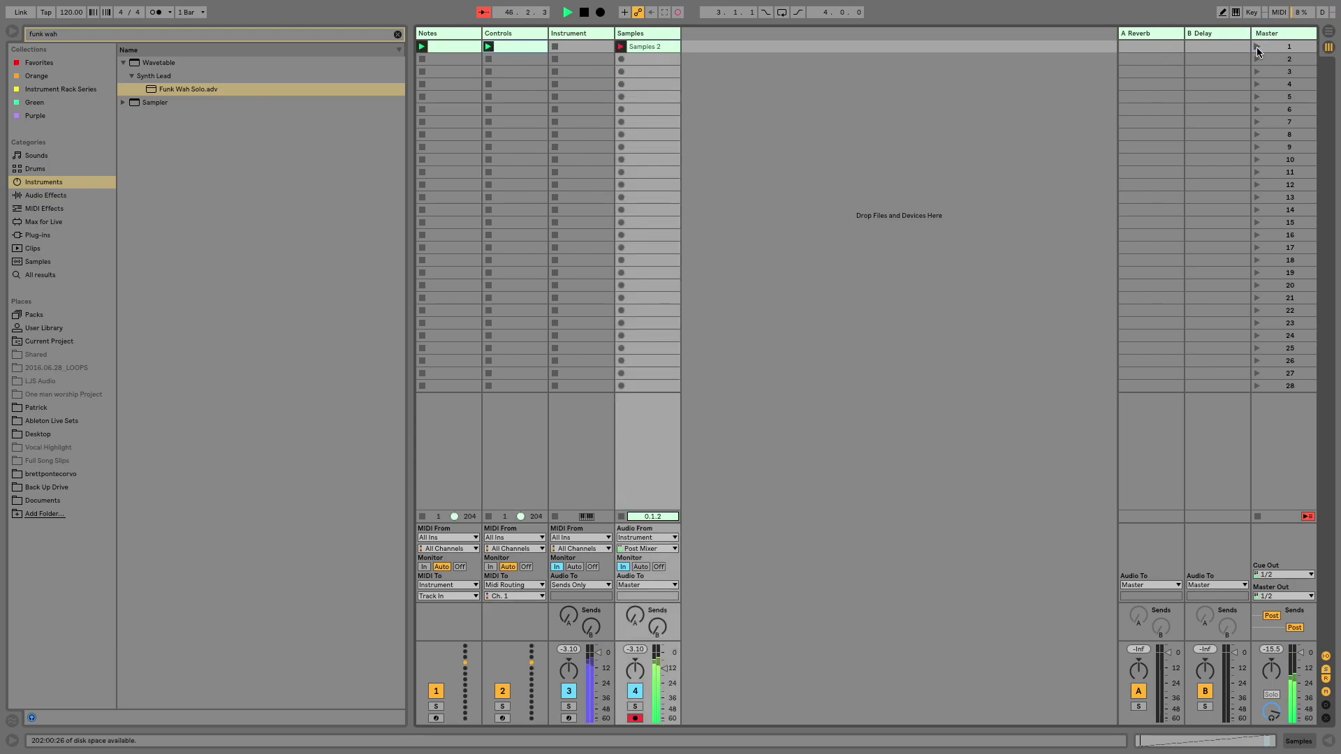
pyautogui.press('Down')
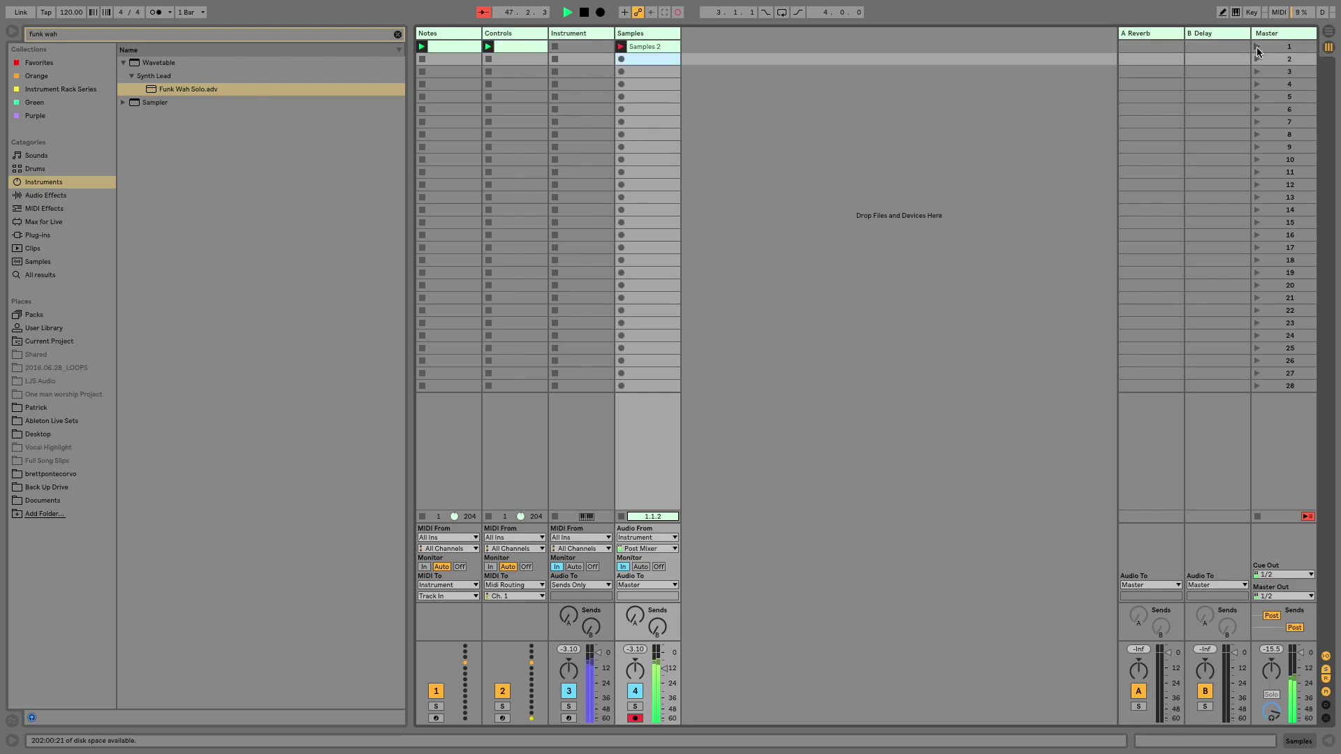
pyautogui.press('Return')
pyautogui.hotkey('ctrl', 'alt', 'l')
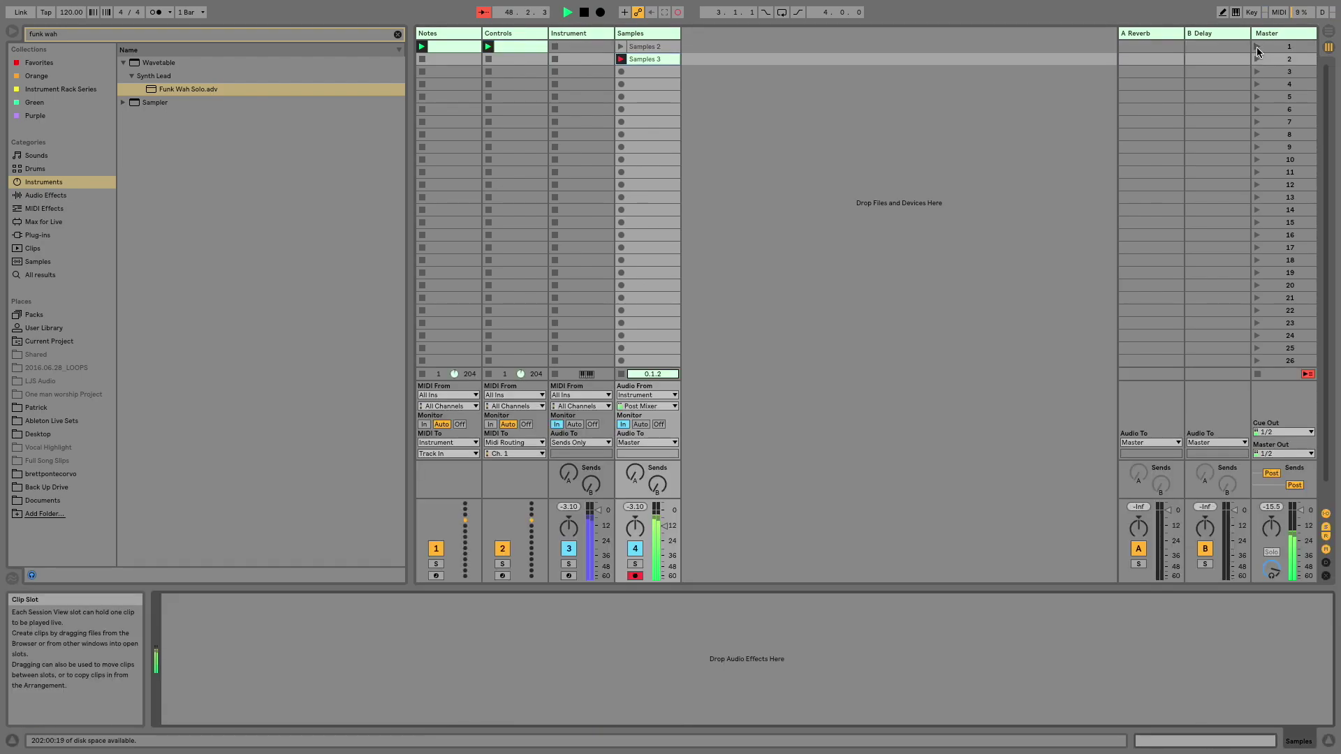
# Record the rising notes one after another into the Samples track's successive slots from scene 3 through scene 25
pyautogui.press('Down')
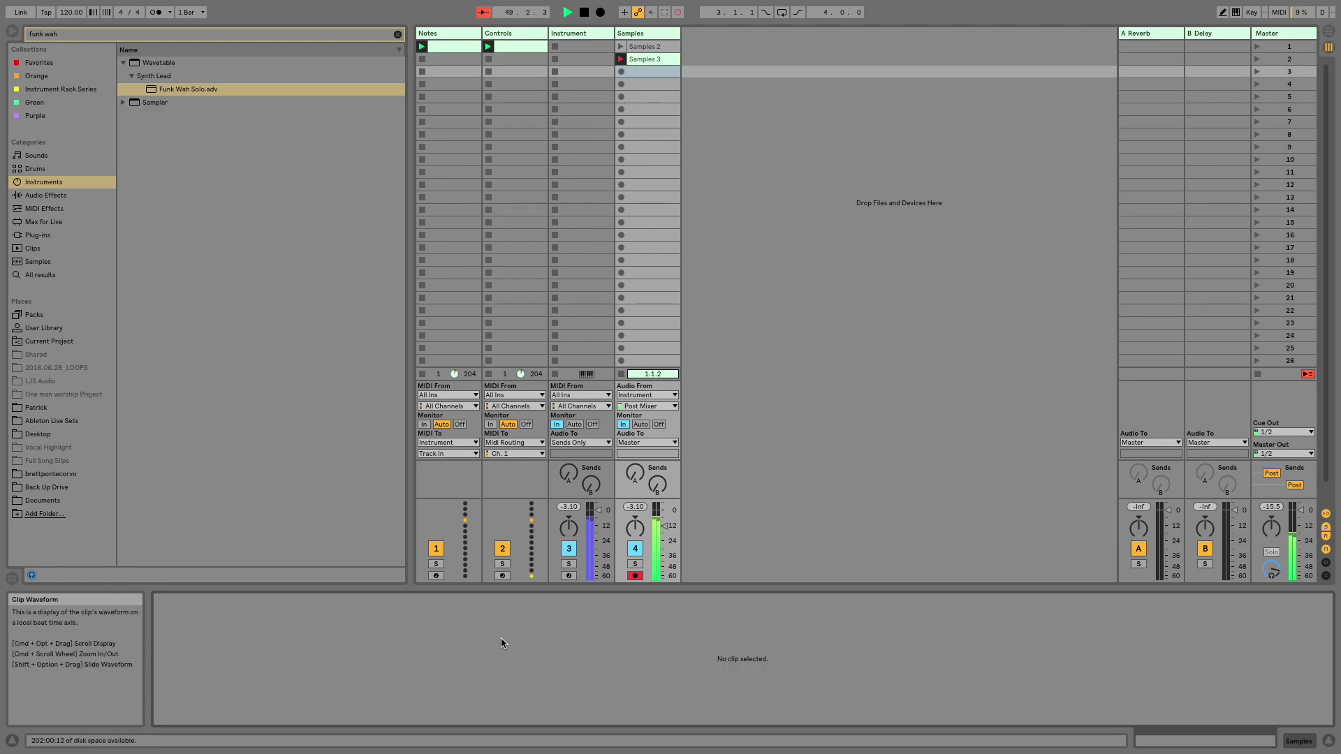
pyautogui.press('Return')
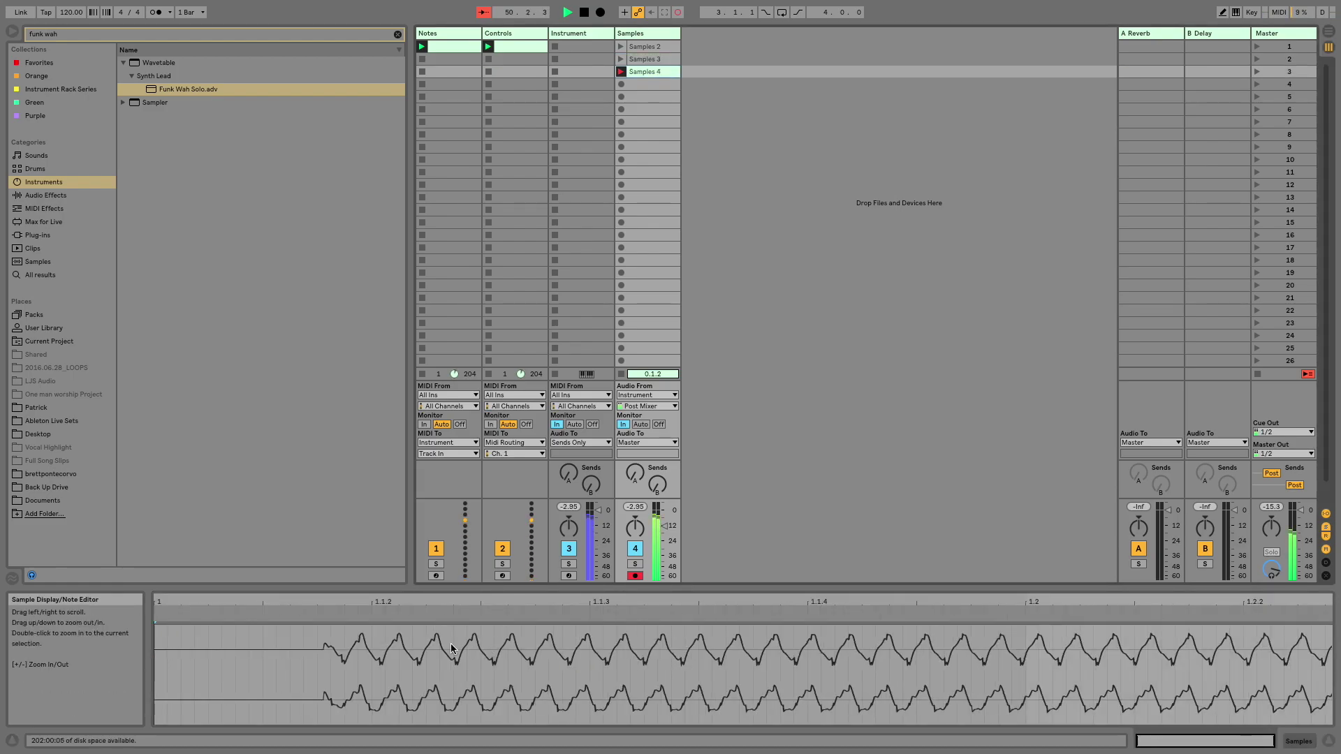
pyautogui.press('Down')
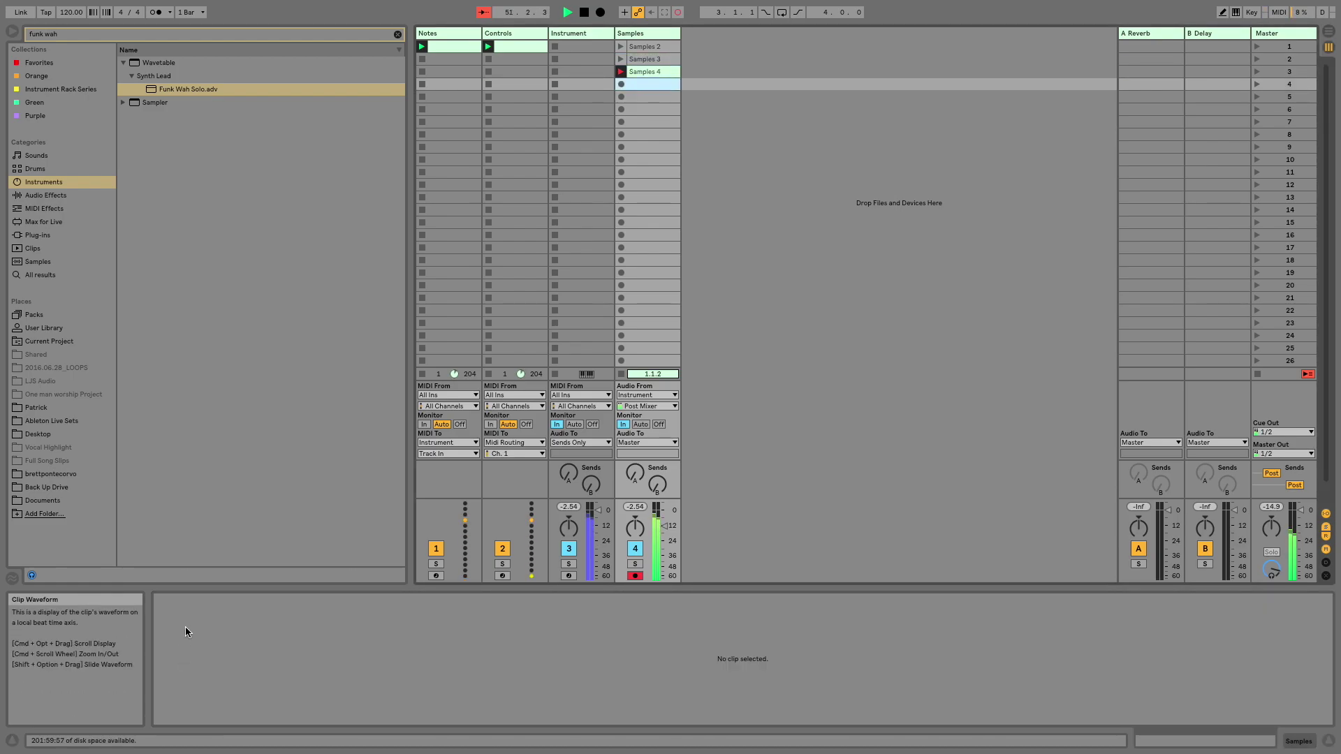
pyautogui.press('Return')
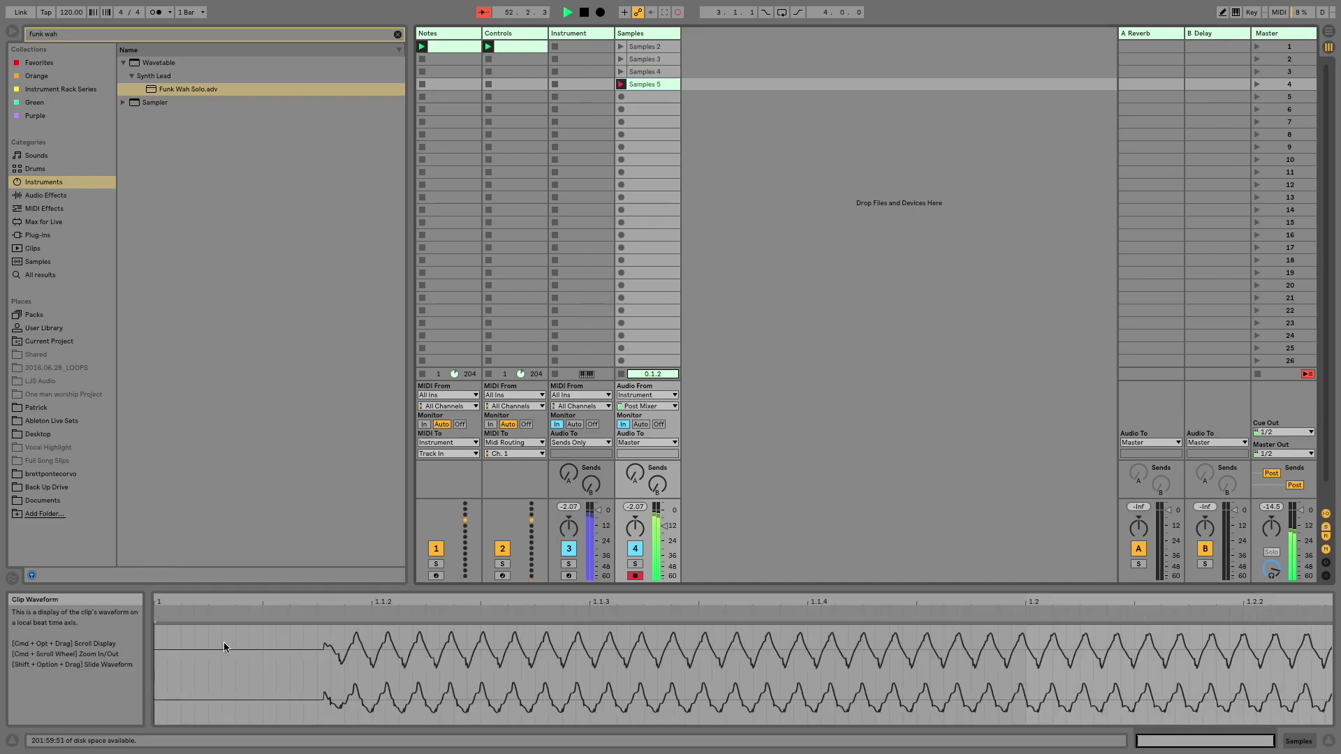
pyautogui.press('Down')
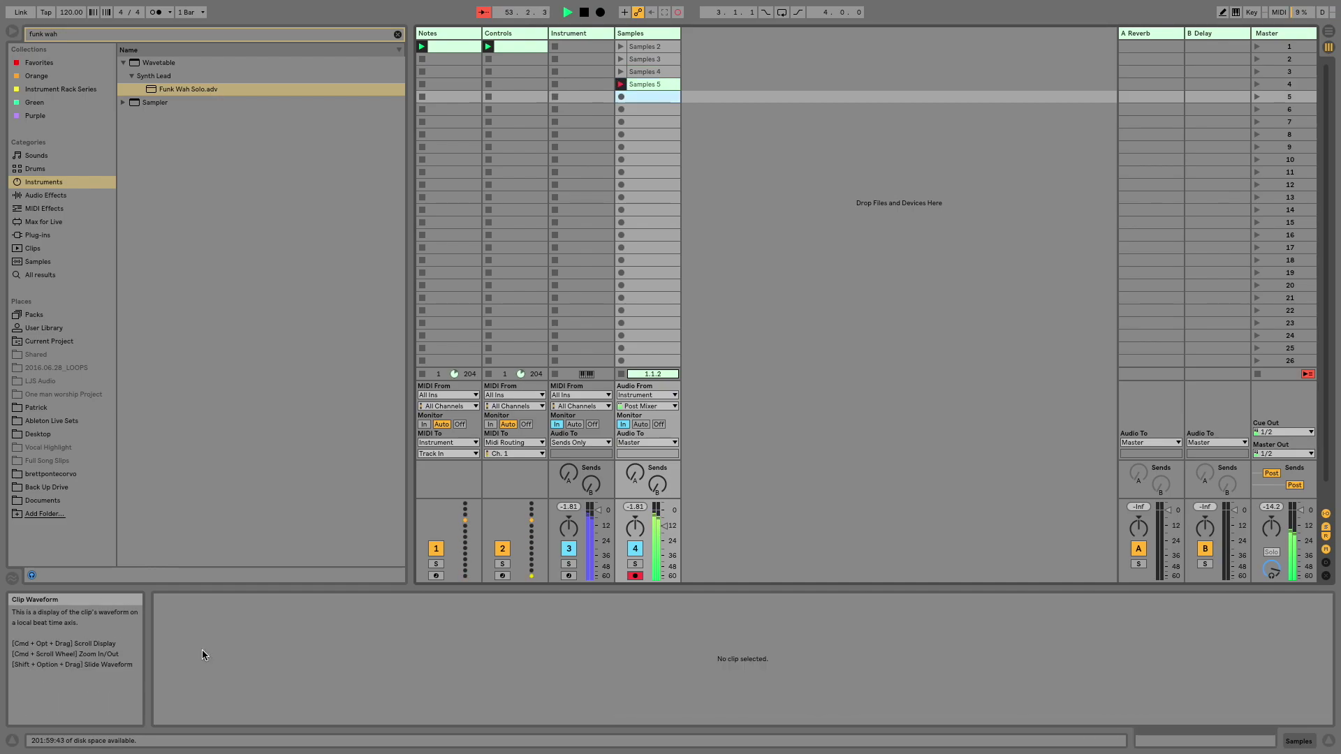
pyautogui.press('Return')
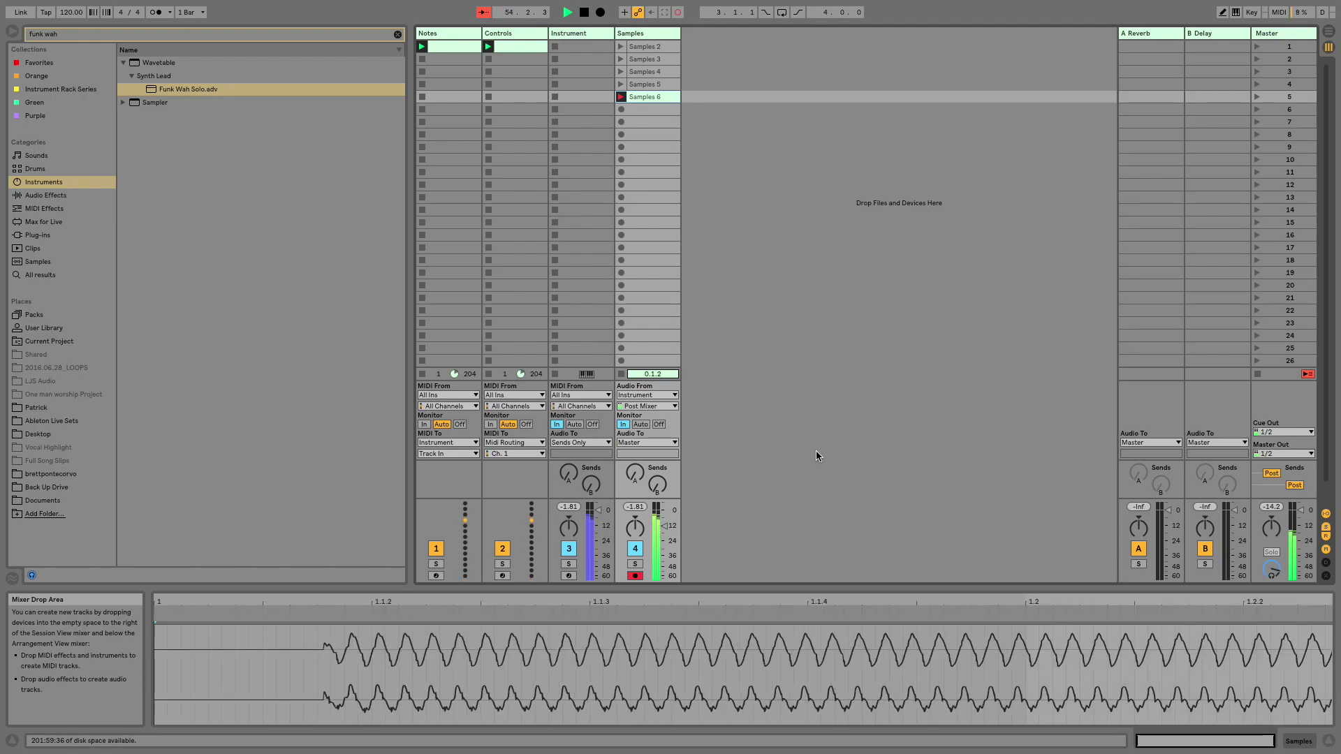
pyautogui.press('Down')
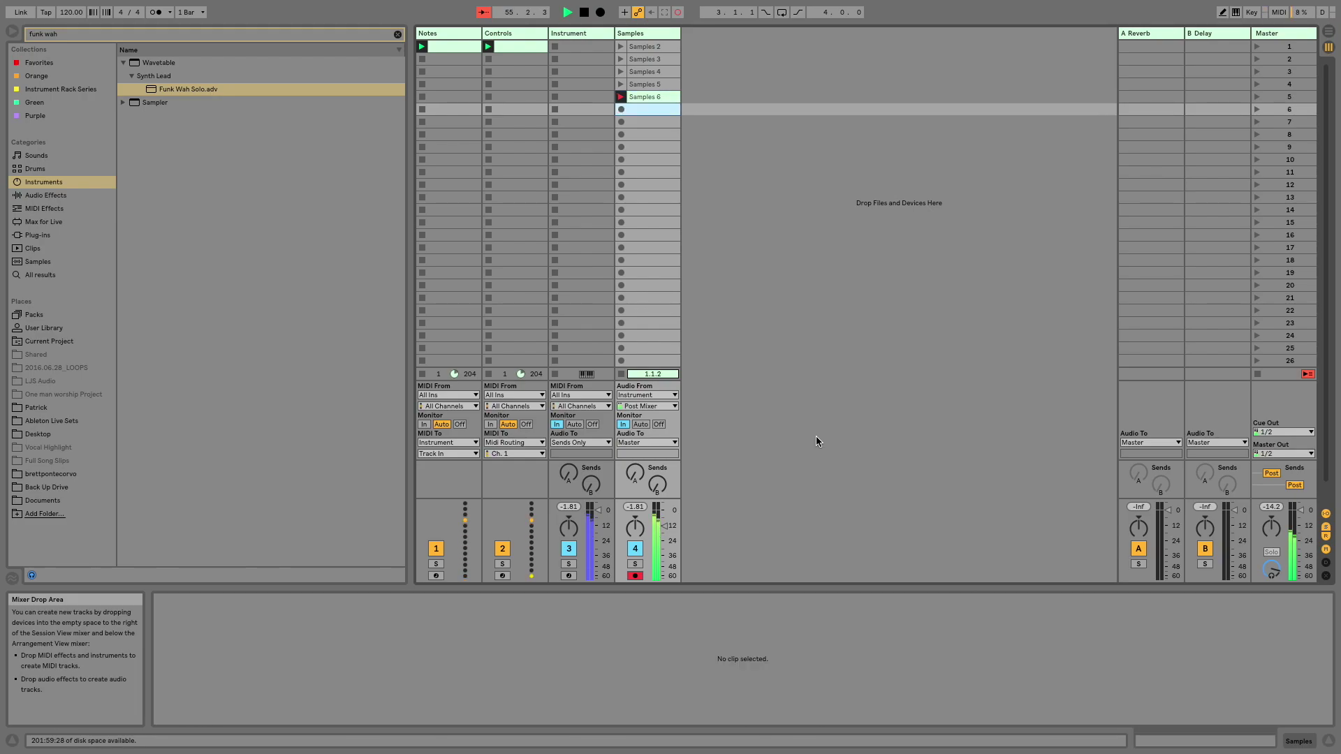
pyautogui.press('Return')
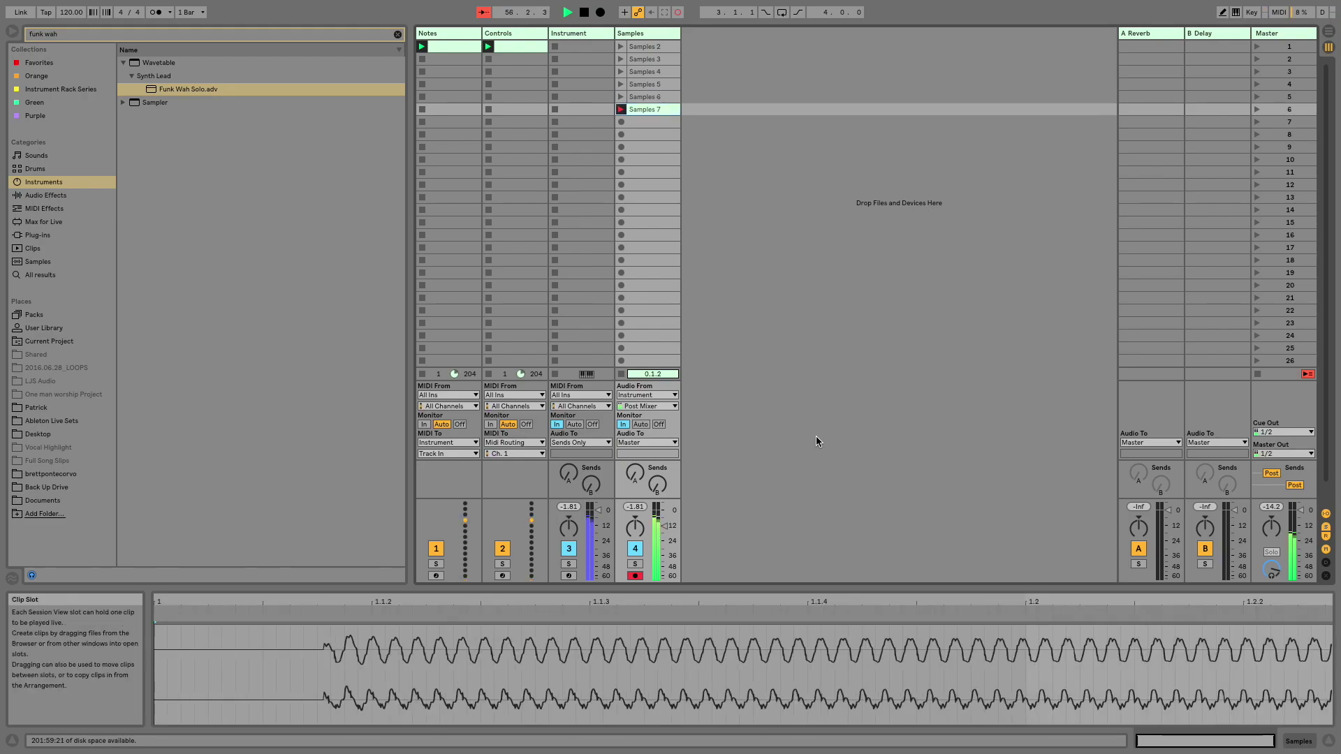
pyautogui.press('Down')
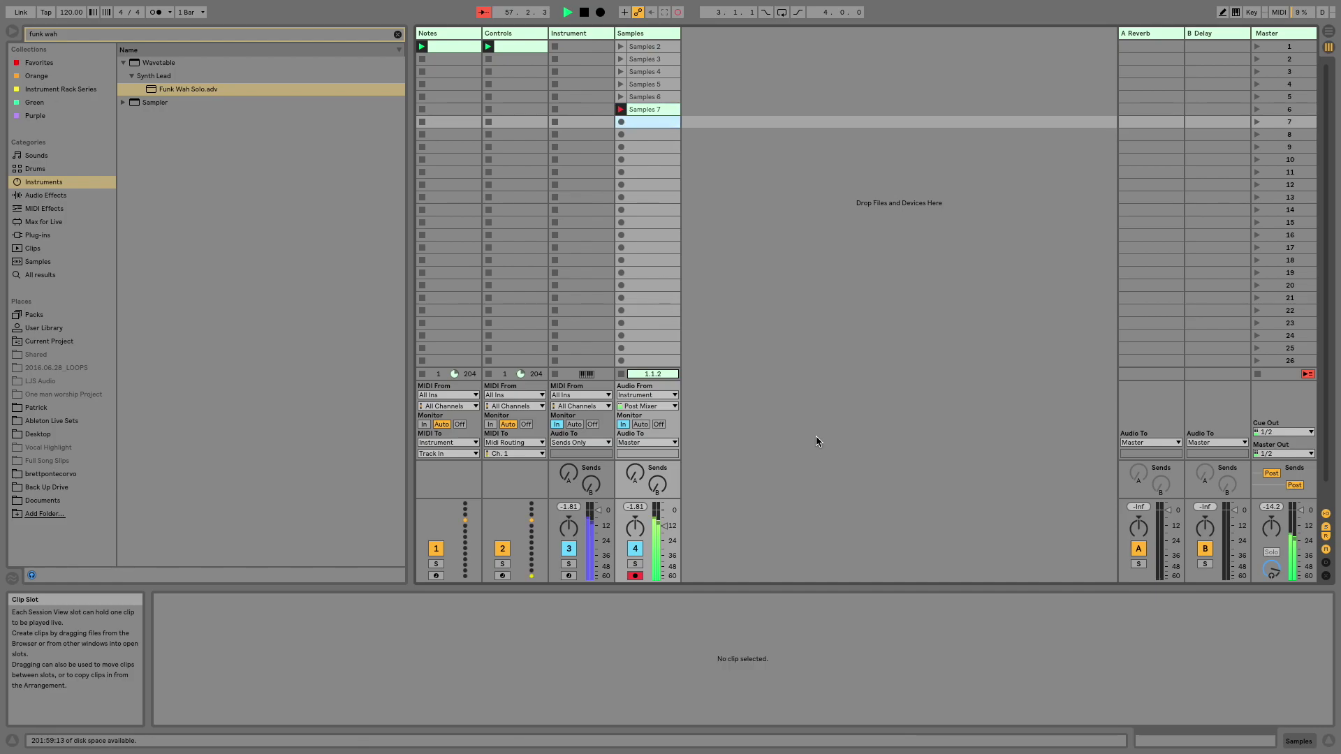
pyautogui.press('Return')
pyautogui.press('Down')
pyautogui.press('Return')
pyautogui.press('Down')
pyautogui.press('Return')
pyautogui.press('Down')
pyautogui.press('Return')
pyautogui.press('Down')
pyautogui.press('Return')
pyautogui.press('Down')
pyautogui.press('Return')
pyautogui.press('Down')
pyautogui.press('Return')
pyautogui.press('Down')
pyautogui.press('Return')
pyautogui.press('Down')
pyautogui.press('Return')
pyautogui.press('Down')
pyautogui.press('Return')
pyautogui.press('Down')
pyautogui.press('Return')
pyautogui.press('Down')
pyautogui.press('Return')
pyautogui.press('Down')
pyautogui.press('Return')
pyautogui.press('Down')
pyautogui.press('Return')
pyautogui.press('Down')
pyautogui.press('Return')
pyautogui.press('Down')
pyautogui.press('Return')
pyautogui.press('Down')
pyautogui.press('Return')
pyautogui.press('Down')
pyautogui.press('Return')
pyautogui.press('Down')
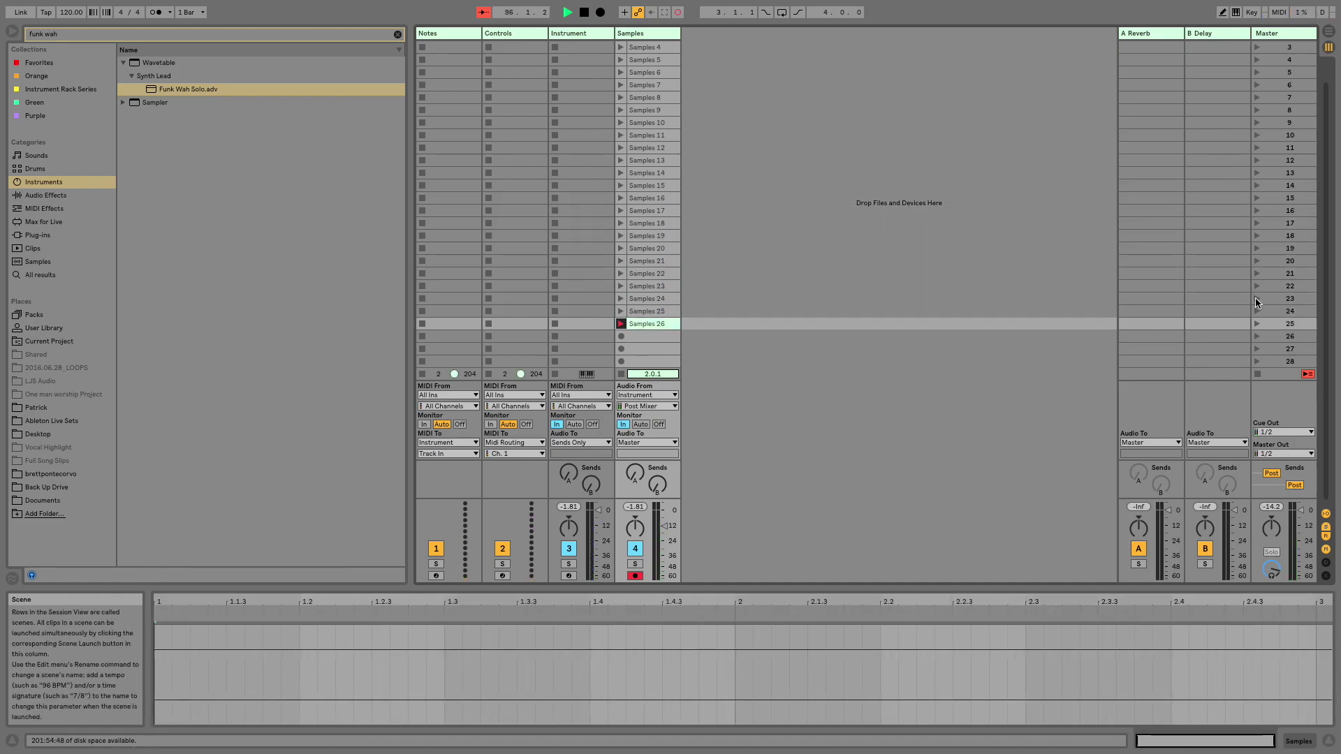
# Go through the recorded Samples clips from the first to the last and back, examining each waveform
pyautogui.scroll(2, 697, 305)
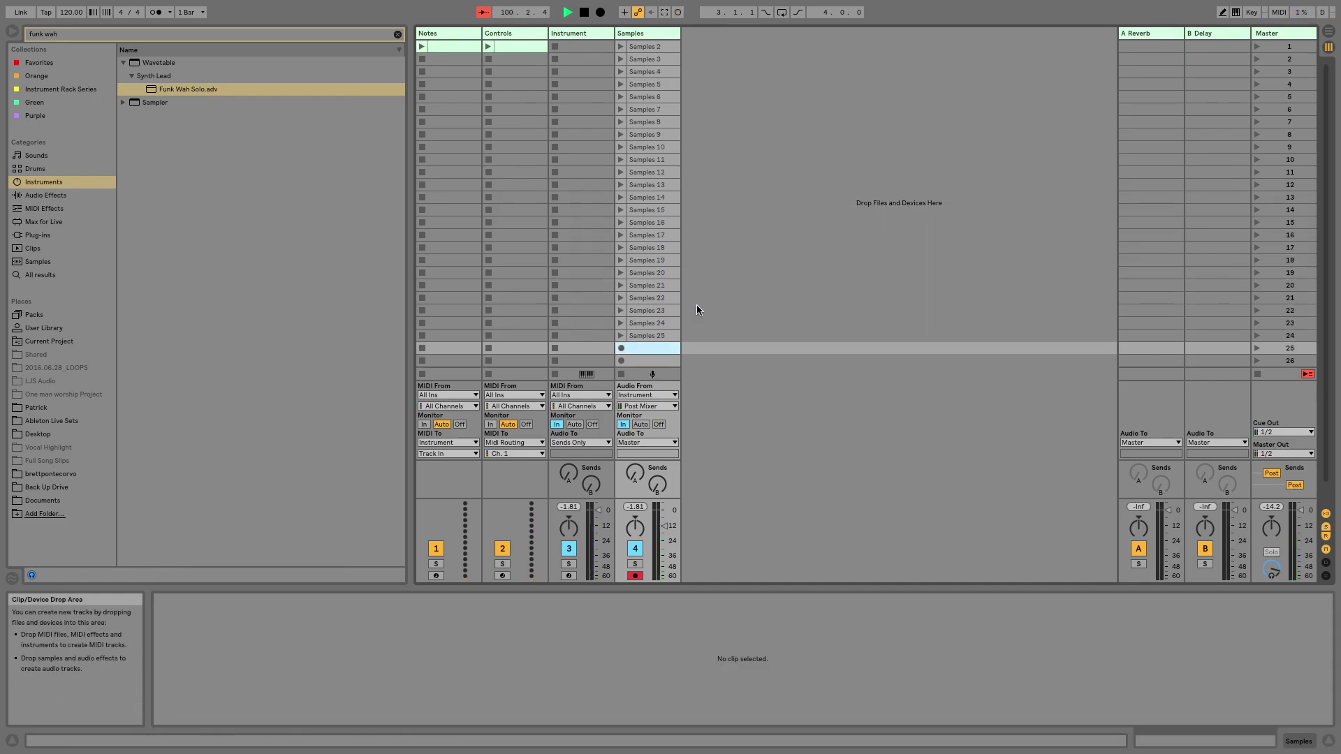
pyautogui.click(639, 46)
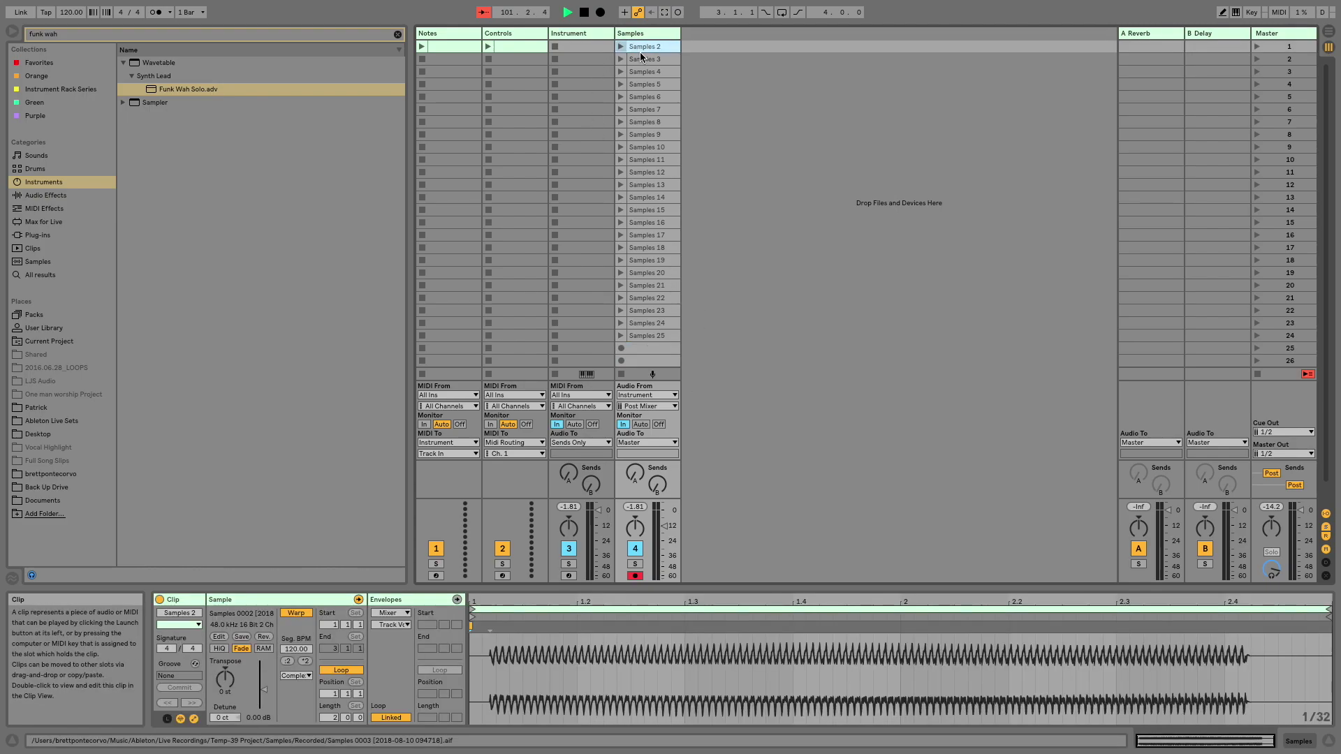
pyautogui.click(642, 58)
pyautogui.press('Down')
pyautogui.press('Down')
pyautogui.press('Down')
pyautogui.press('Down')
pyautogui.press('Down')
pyautogui.press('Down')
pyautogui.press('Down')
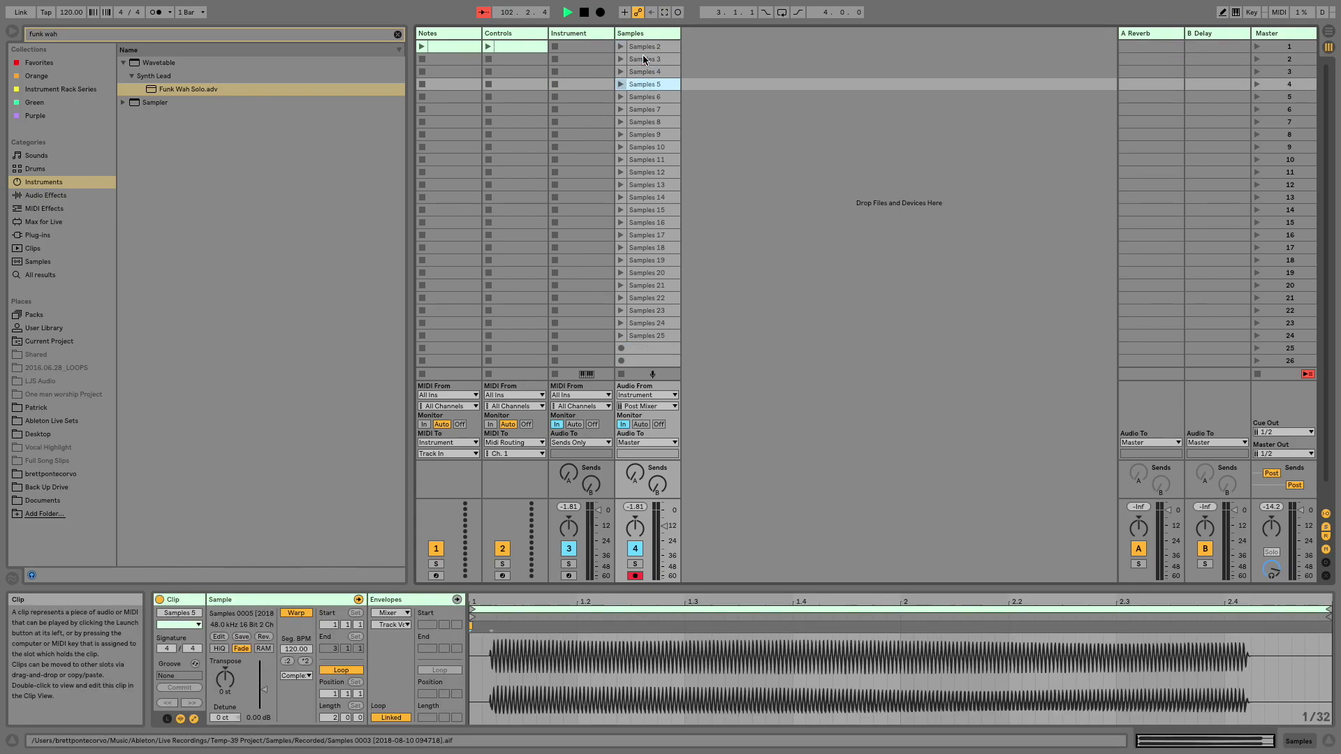
pyautogui.press('Down')
pyautogui.press('Down')
pyautogui.press('Down')
pyautogui.press('Down')
pyautogui.press('Down')
pyautogui.press('Down')
pyautogui.press('Down')
pyautogui.press('Down')
pyautogui.press('Down')
pyautogui.press('Down')
pyautogui.press('Down')
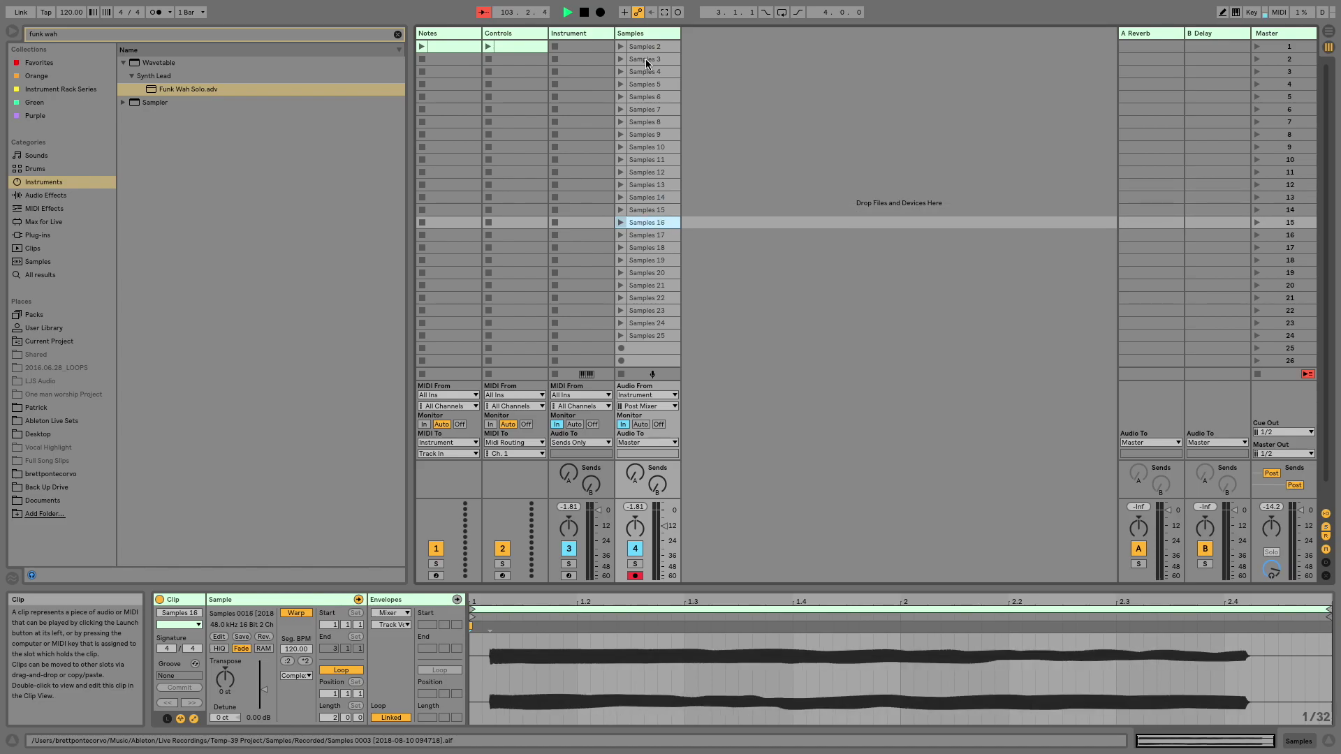
pyautogui.press('Down')
pyautogui.press('Down')
pyautogui.press('Down')
pyautogui.press('Down')
pyautogui.press('Down')
pyautogui.press('Down')
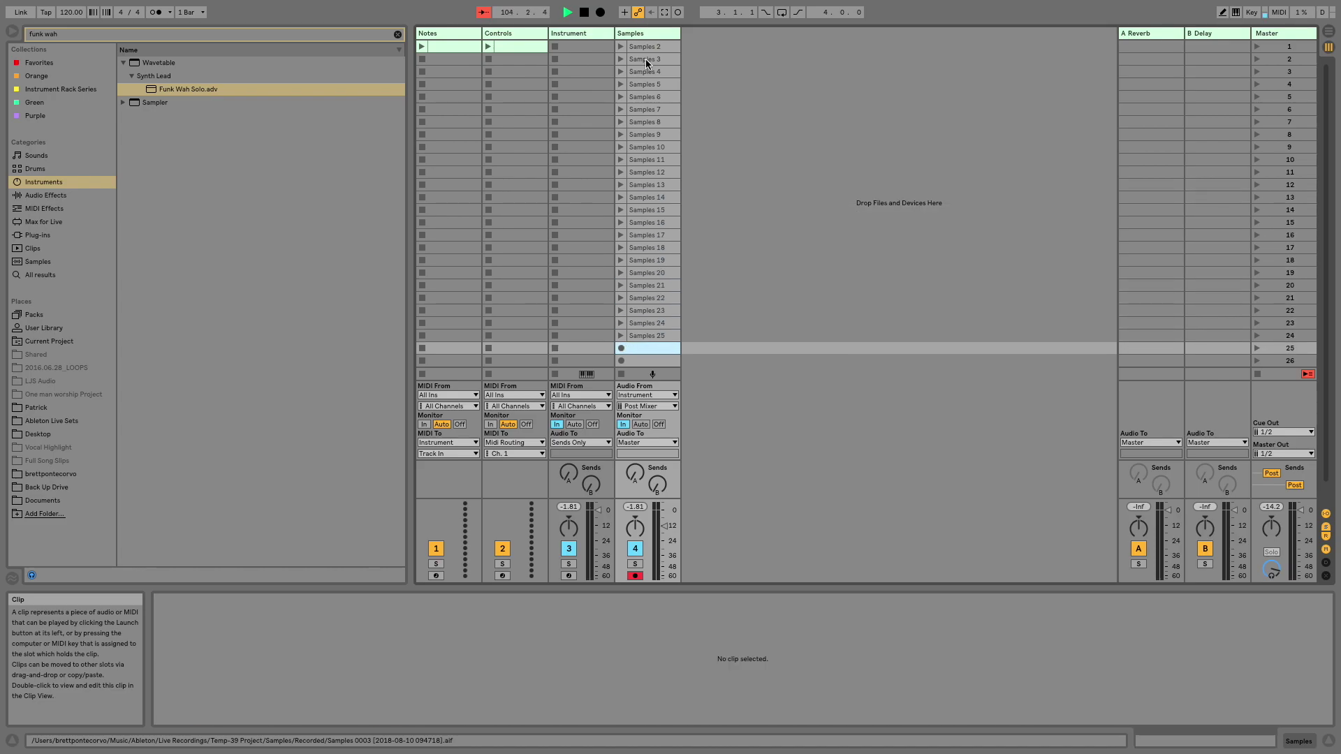
pyautogui.press('Up')
pyautogui.press('Up')
pyautogui.press('Up')
pyautogui.press('Up')
pyautogui.press('Up')
pyautogui.press('Up')
pyautogui.press('Up')
pyautogui.press('Up')
pyautogui.press('Up')
pyautogui.press('Up')
pyautogui.press('Up')
pyautogui.press('Up')
pyautogui.press('Up')
pyautogui.press('Up')
pyautogui.press('Up')
pyautogui.press('Up')
pyautogui.press('Up')
pyautogui.press('Up')
pyautogui.press('Up')
pyautogui.press('Up')
pyautogui.press('Up')
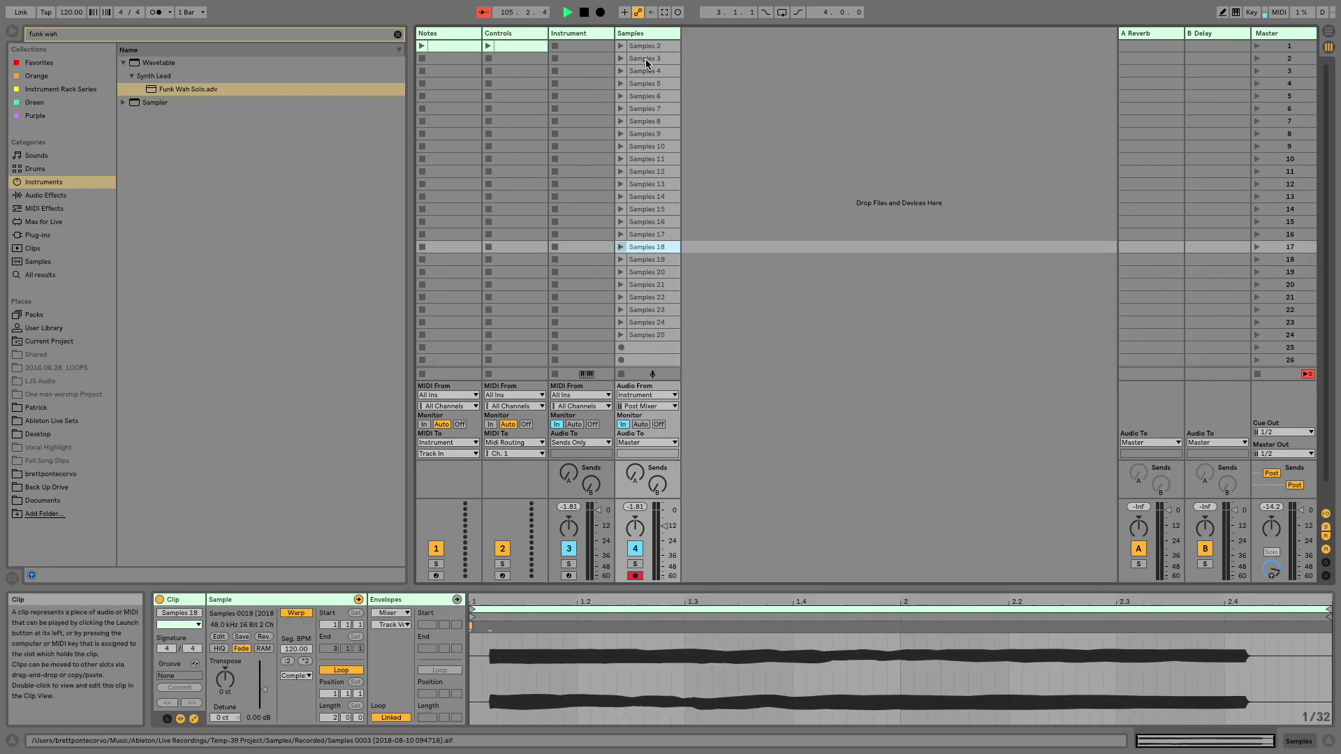
pyautogui.press('Up')
pyautogui.press('Up')
pyautogui.press('Up')
pyautogui.press('Up')
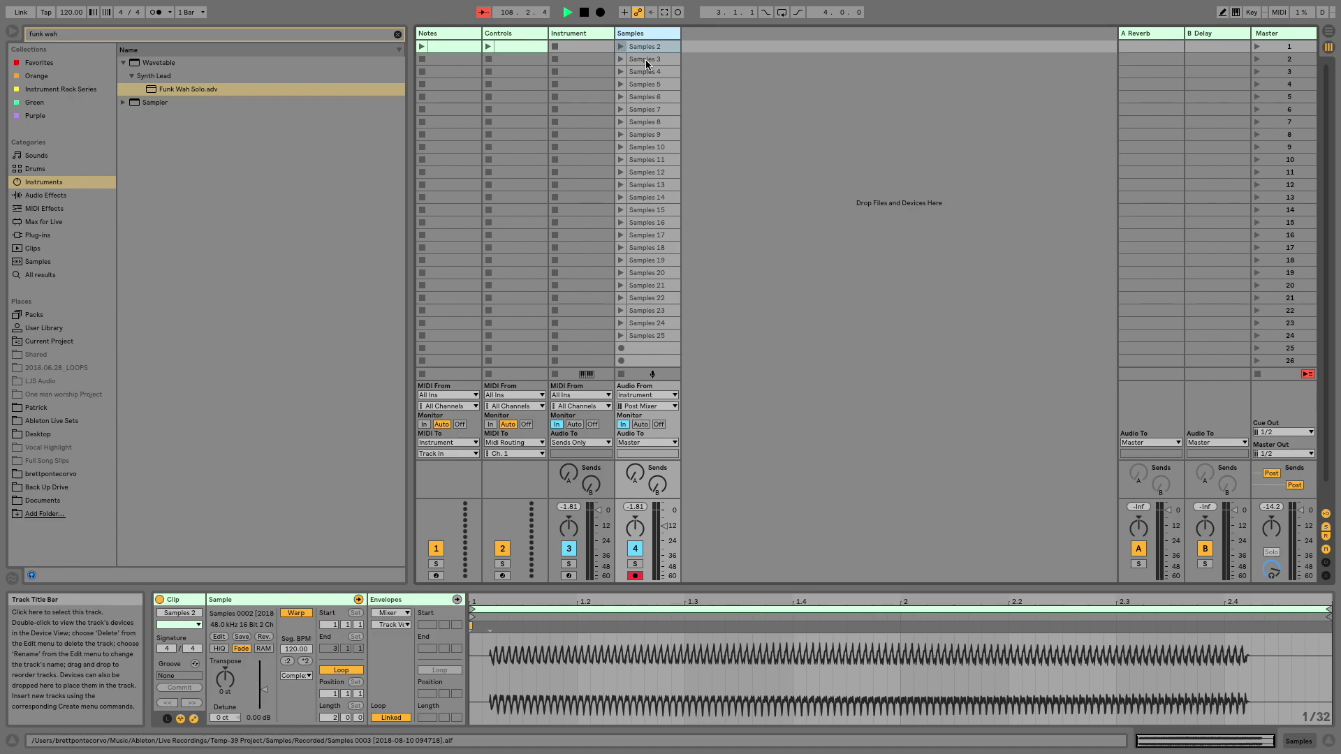
# Rename the first four clips in the Samples track 1c, 1eb, 1gb and 1a
pyautogui.click(666, 48)
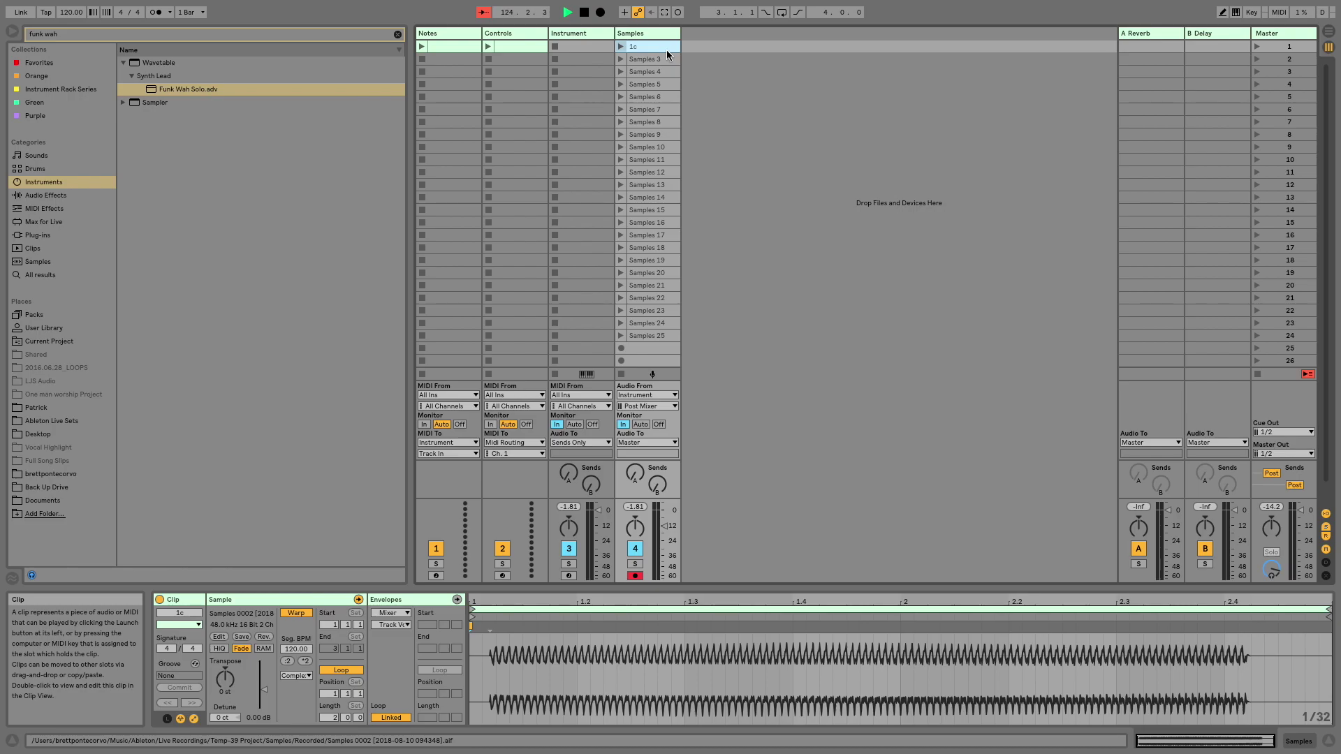
pyautogui.press('Down')
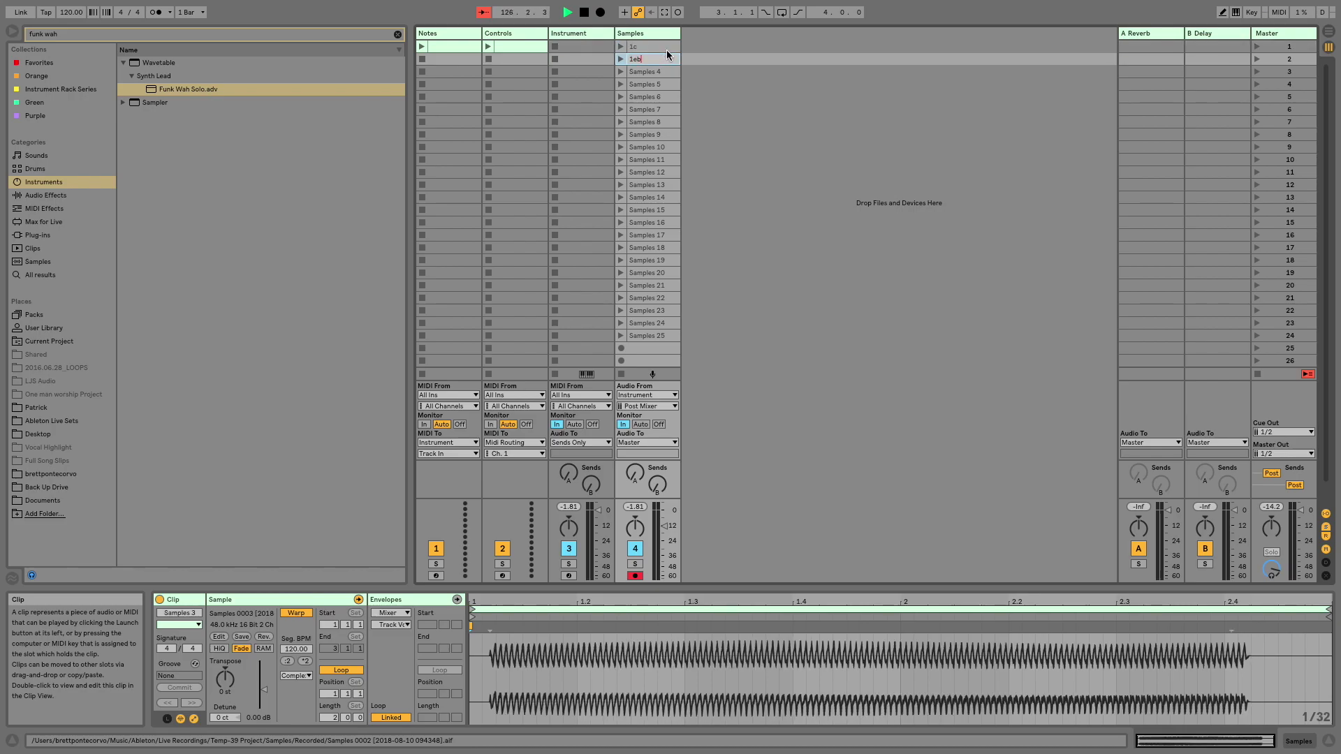
pyautogui.press('Tab')
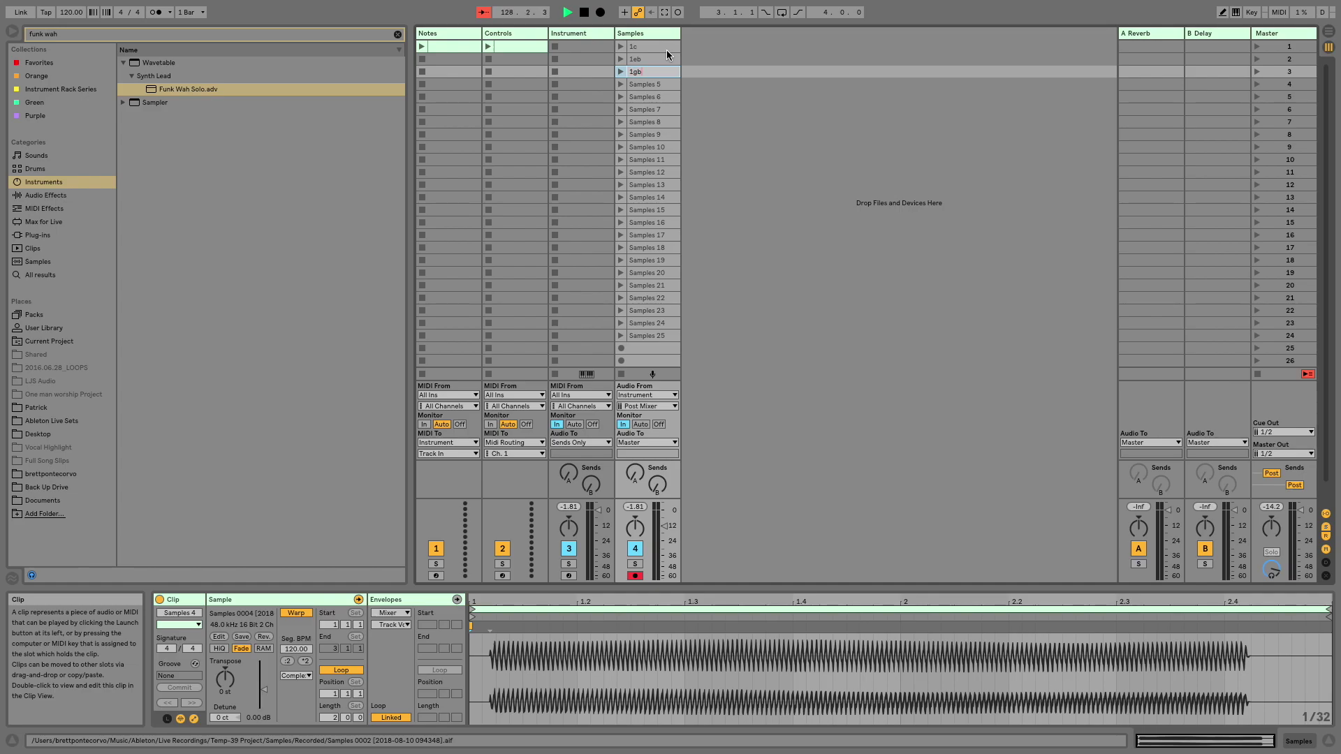
pyautogui.press('Tab')
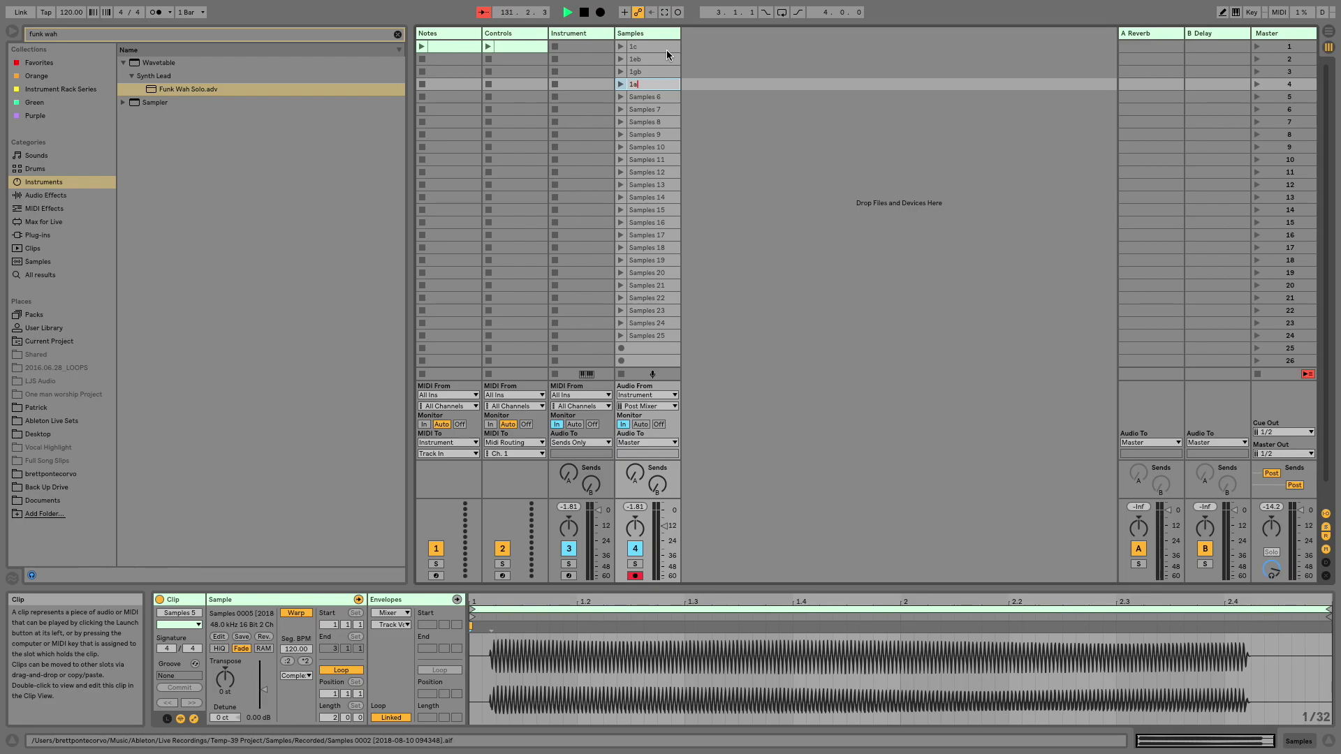
# Rename the Samples clips in scenes 5 to 8 as 2c, 2eb, 2gb and 2a
pyautogui.press('Tab')
pyautogui.write('2c')
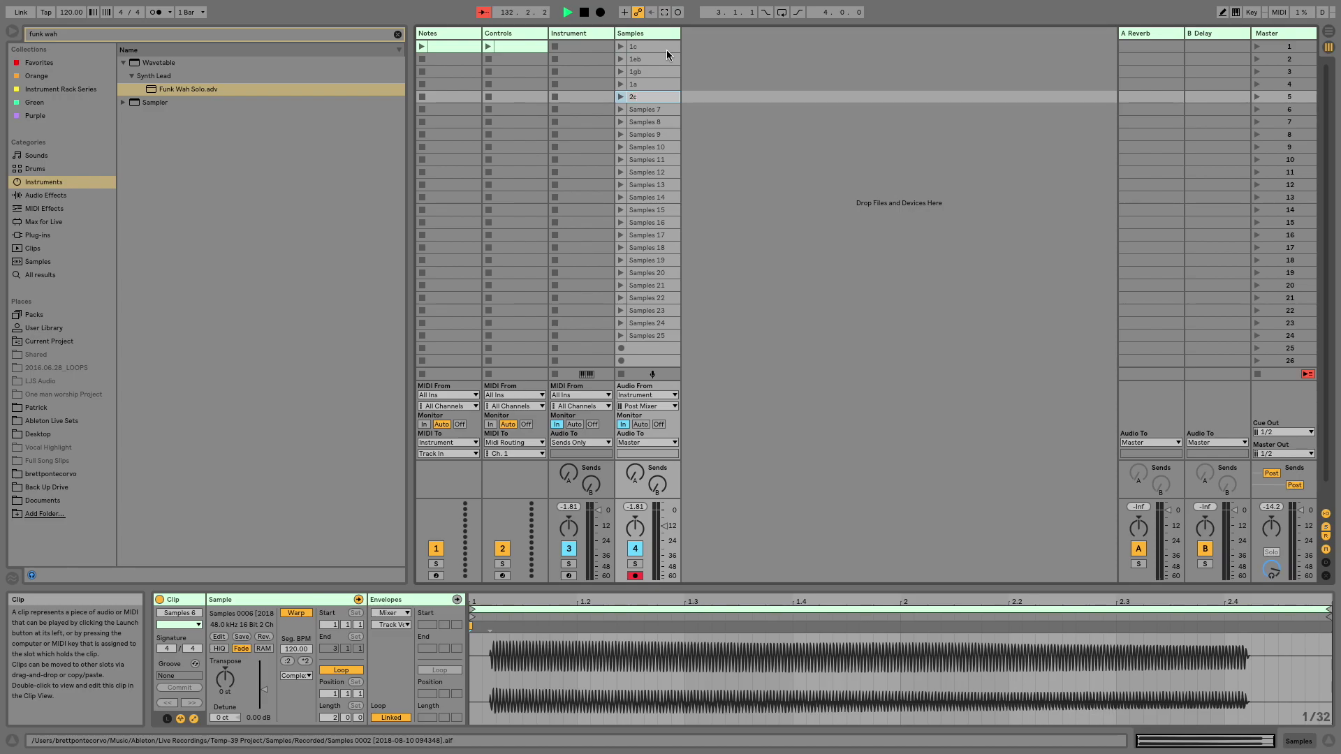
pyautogui.press('Tab')
pyautogui.write('2eb')
pyautogui.press('Tab')
pyautogui.write('2')
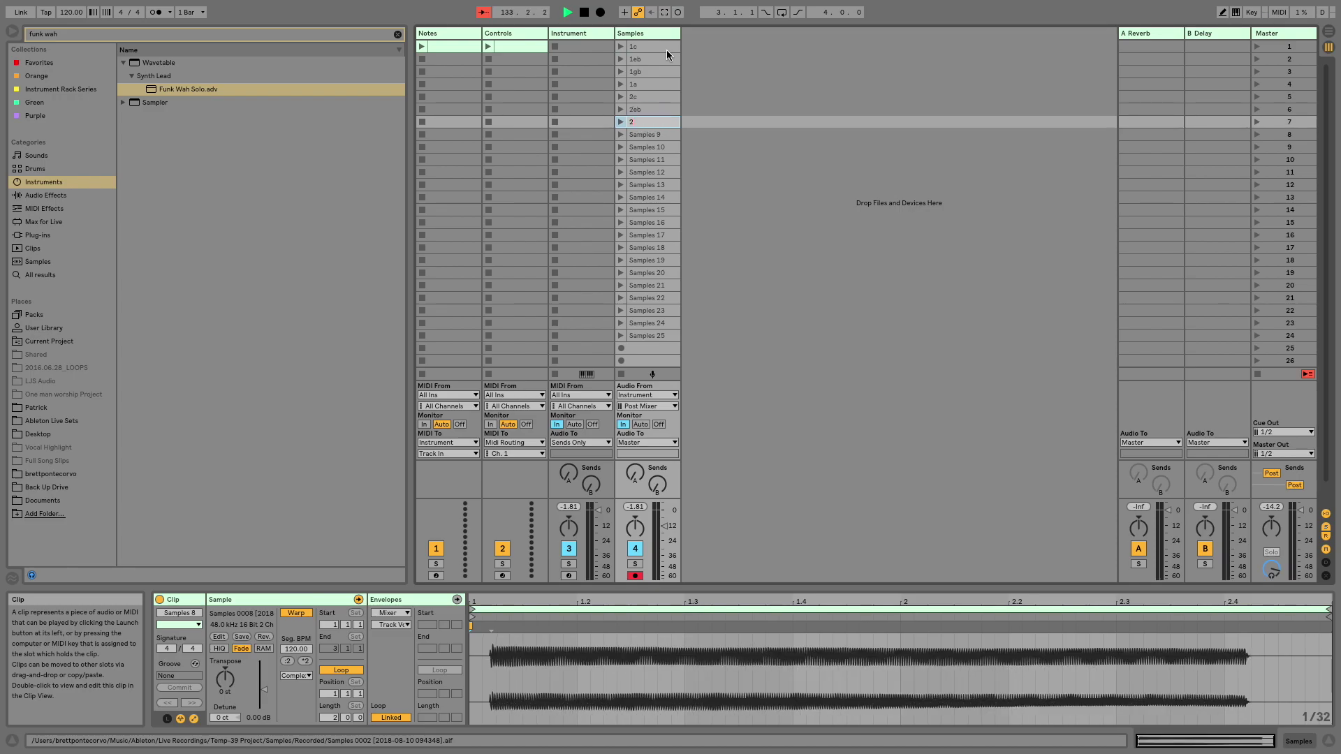
pyautogui.write('gb')
pyautogui.press('Tab')
pyautogui.write('2a')
pyautogui.press('Tab')
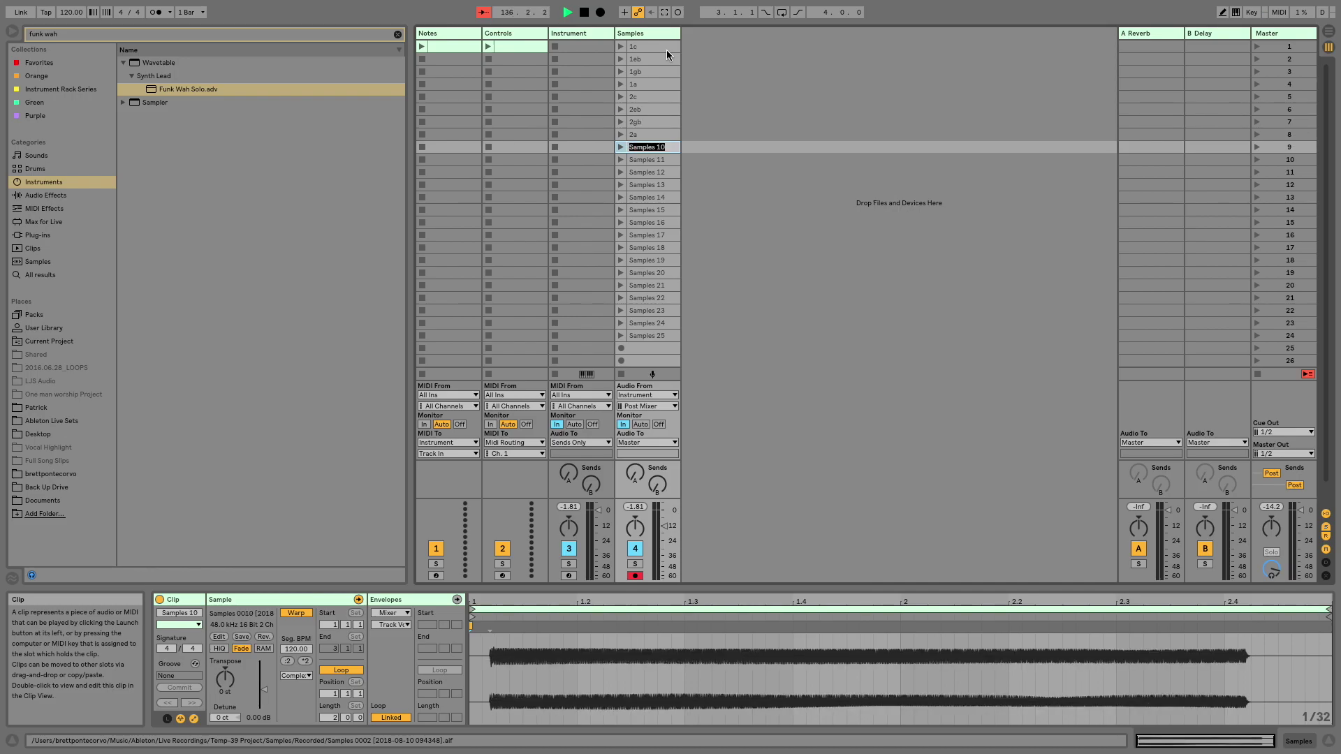
# Rename the Samples clips in scenes 9 to 24 from 3c to 6a, repeating the note sequence c, eb, gb, a for each octave number
pyautogui.press('Tab')
pyautogui.write('3c\t3eb\t3gb\t3a\t4c\t4eb\t4gb\t4a\t5c')
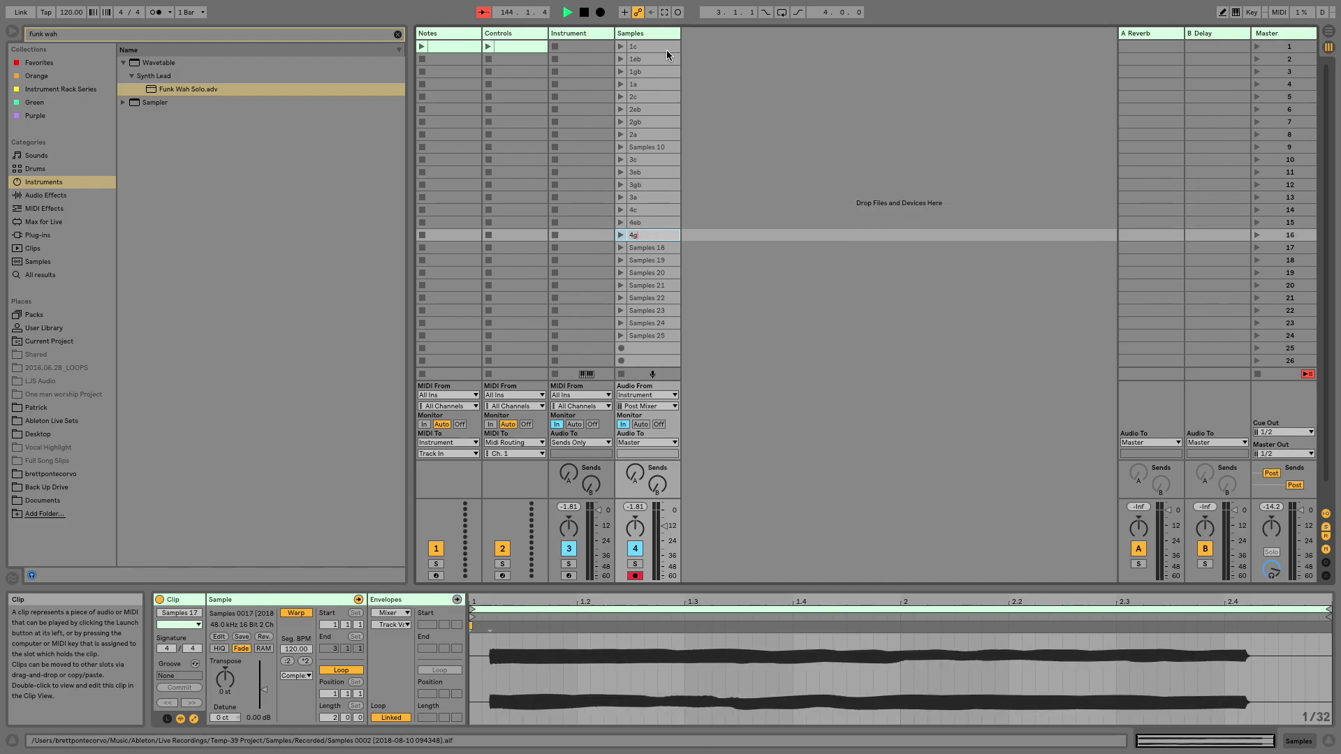
pyautogui.write('\t5eb\t5gb\t5a\t6c\t6eb\t6gb')
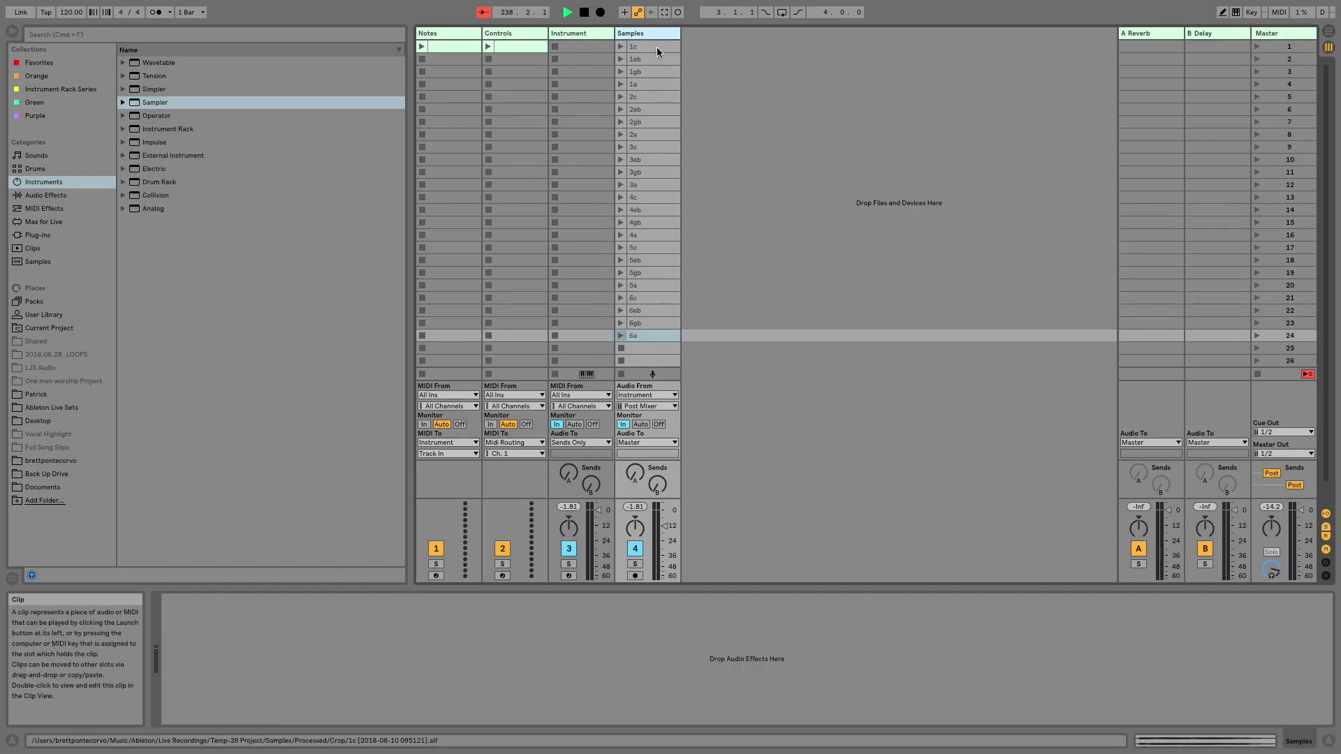
# Crop all 24 clips in the Samples track, from 1c to 6a
pyautogui.click(657, 47)
pyautogui.keyDown('shift'); pyautogui.click(649, 337); pyautogui.keyUp('shift')
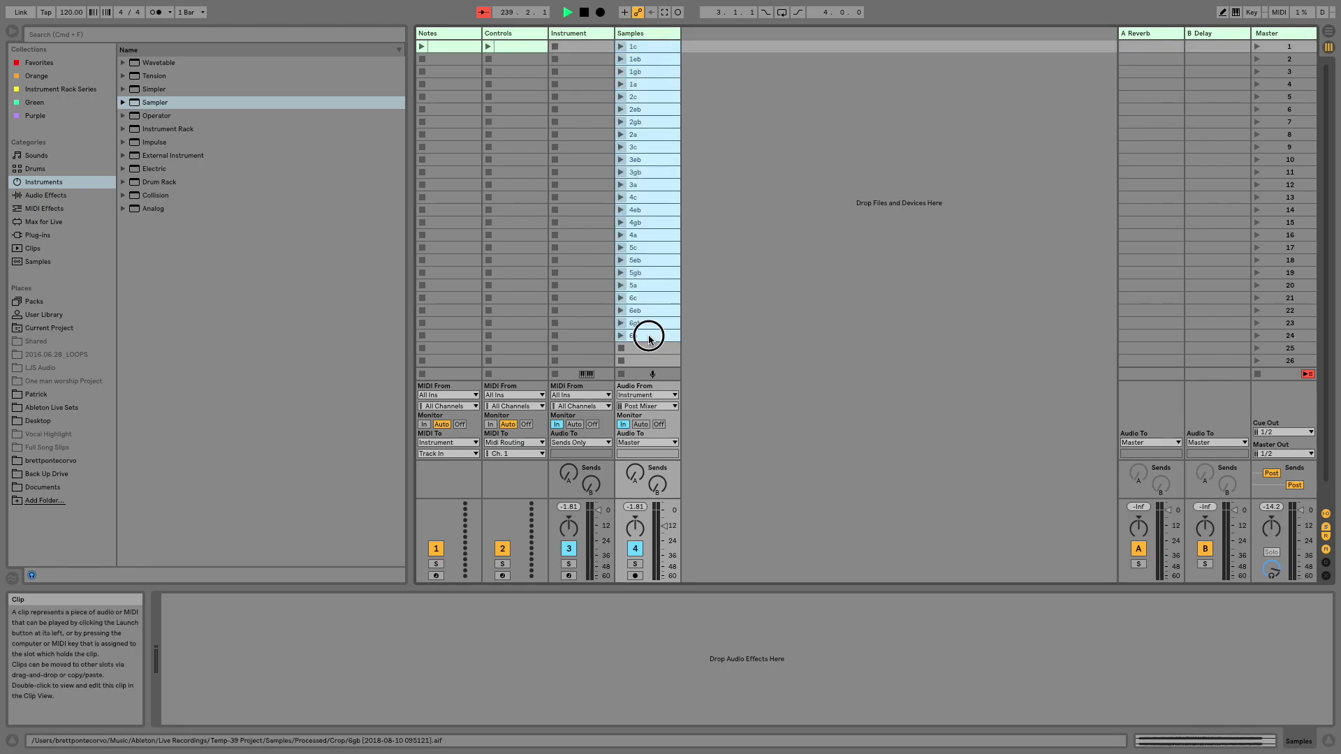
pyautogui.rightClick(649, 337)
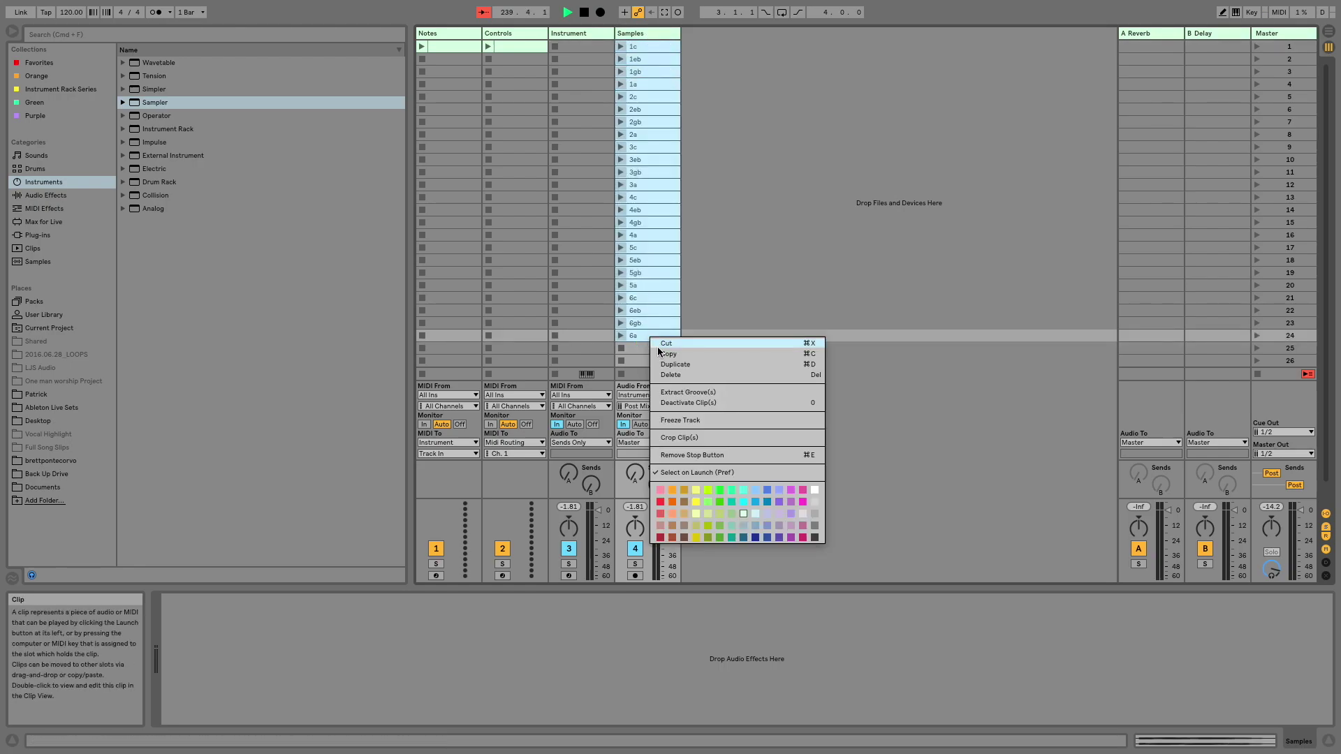
pyautogui.click(694, 438)
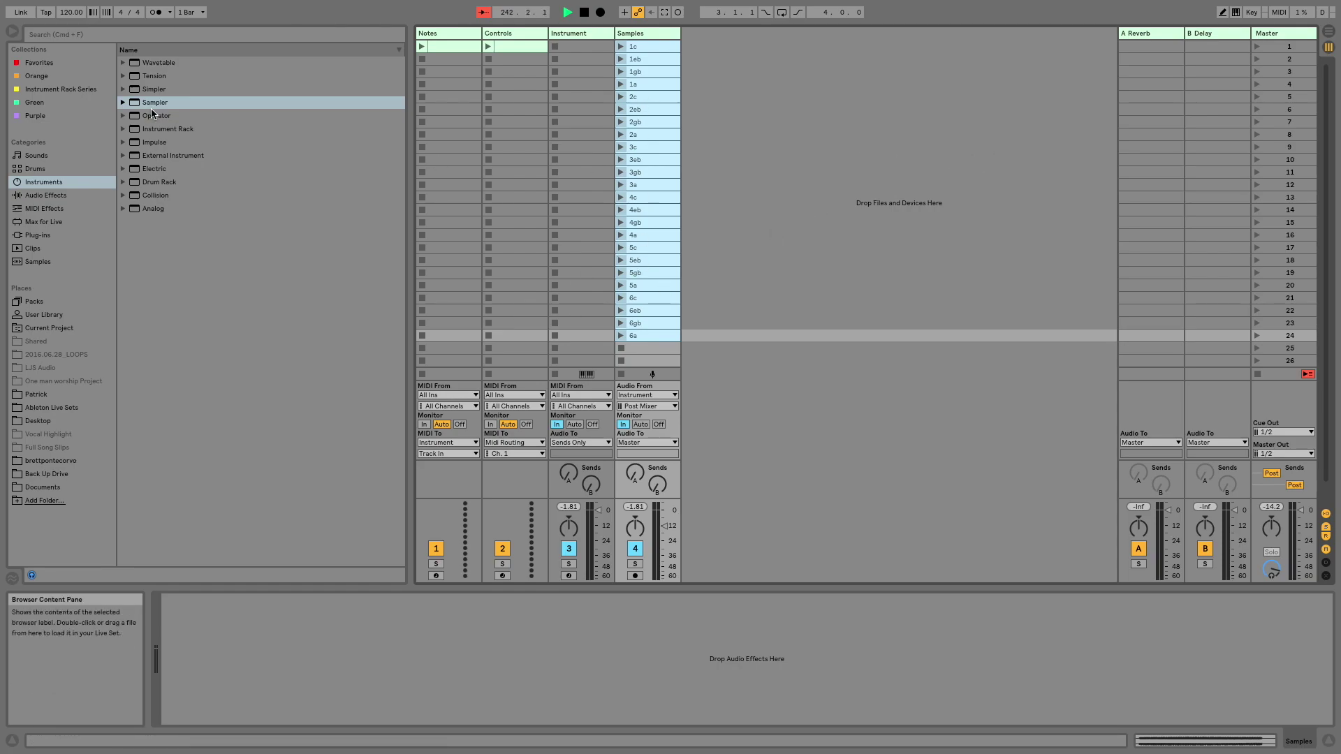
# Add a Sampler instrument on a new track and load all 24 Samples clips, 1c to 6a, into it
pyautogui.moveTo(154, 104); pyautogui.dragTo(728, 63)
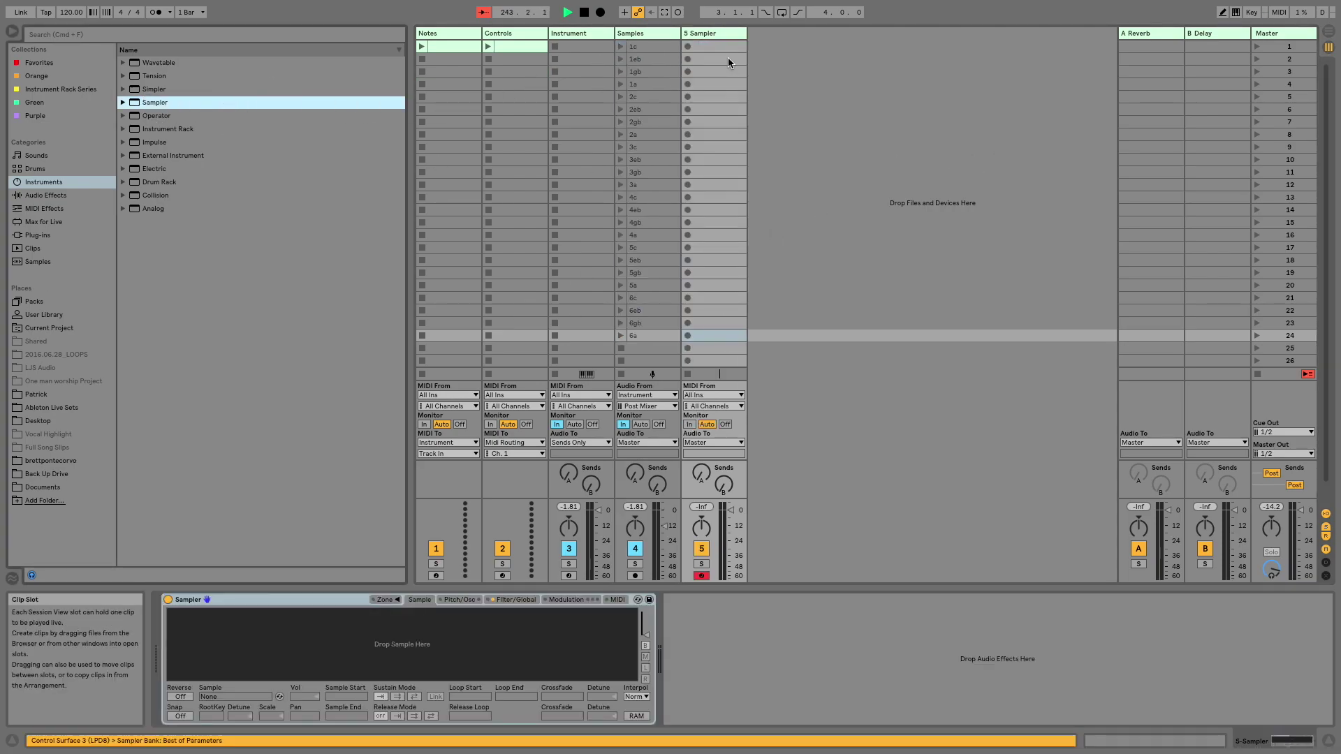
pyautogui.click(659, 44)
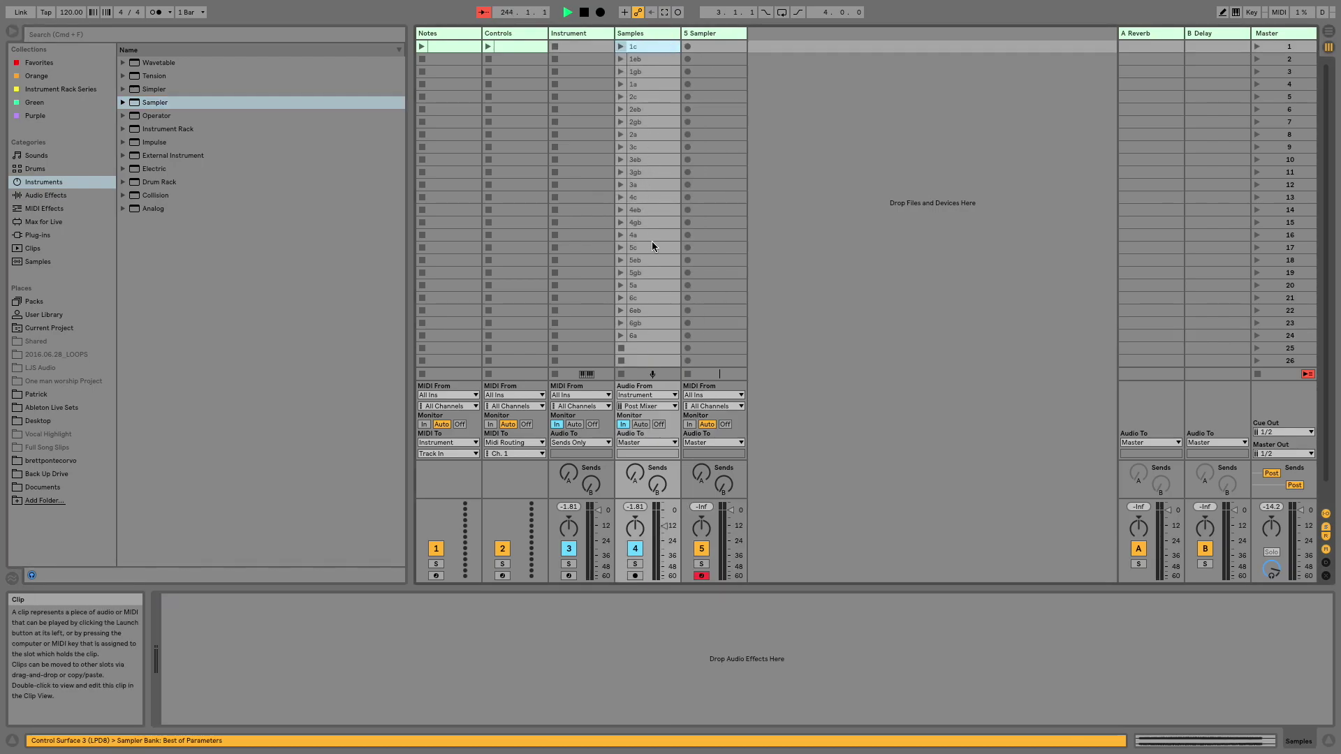
pyautogui.keyDown('shift'); pyautogui.click(641, 337); pyautogui.keyUp('shift')
pyautogui.moveTo(640, 312); pyautogui.dragTo(403, 638)
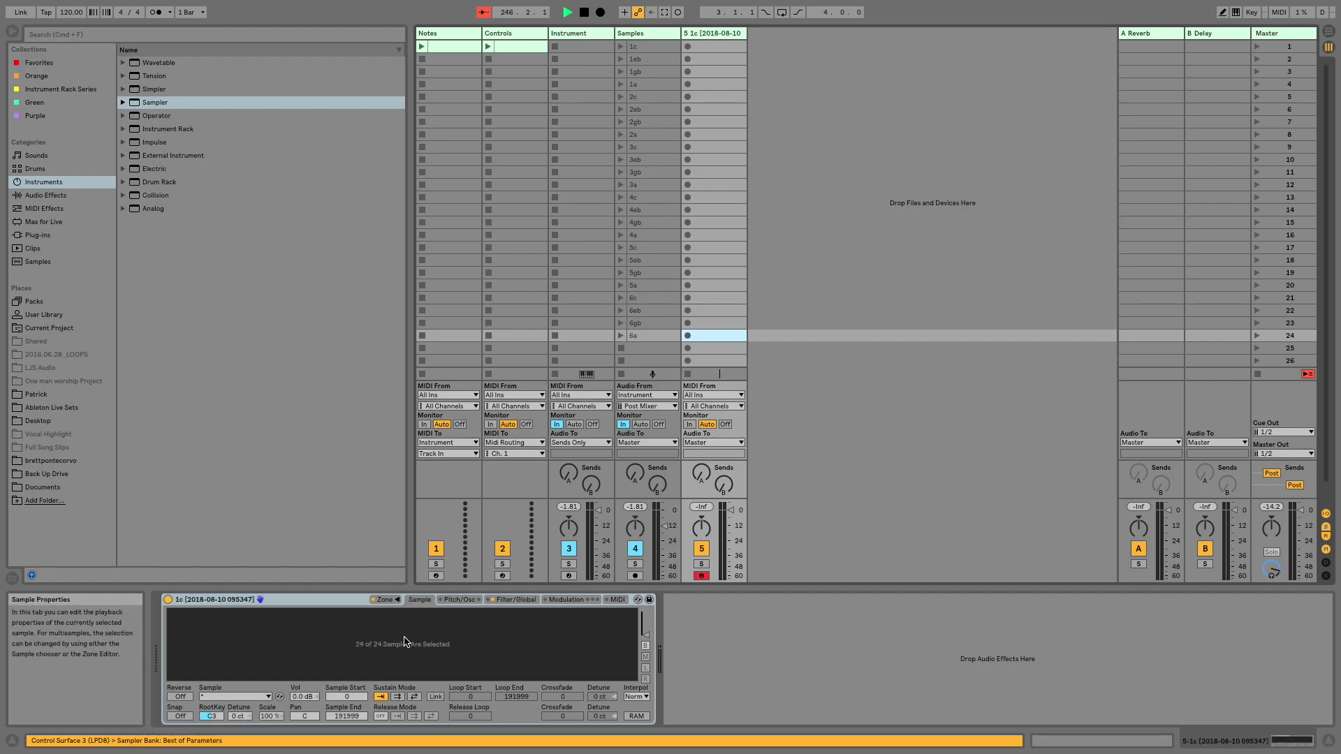
# Open Sampler's zone editor, enlarge it to show all 24 layers, and select the 1c layer
pyautogui.click(391, 600)
pyautogui.moveTo(563, 478); pyautogui.dragTo(557, 37)
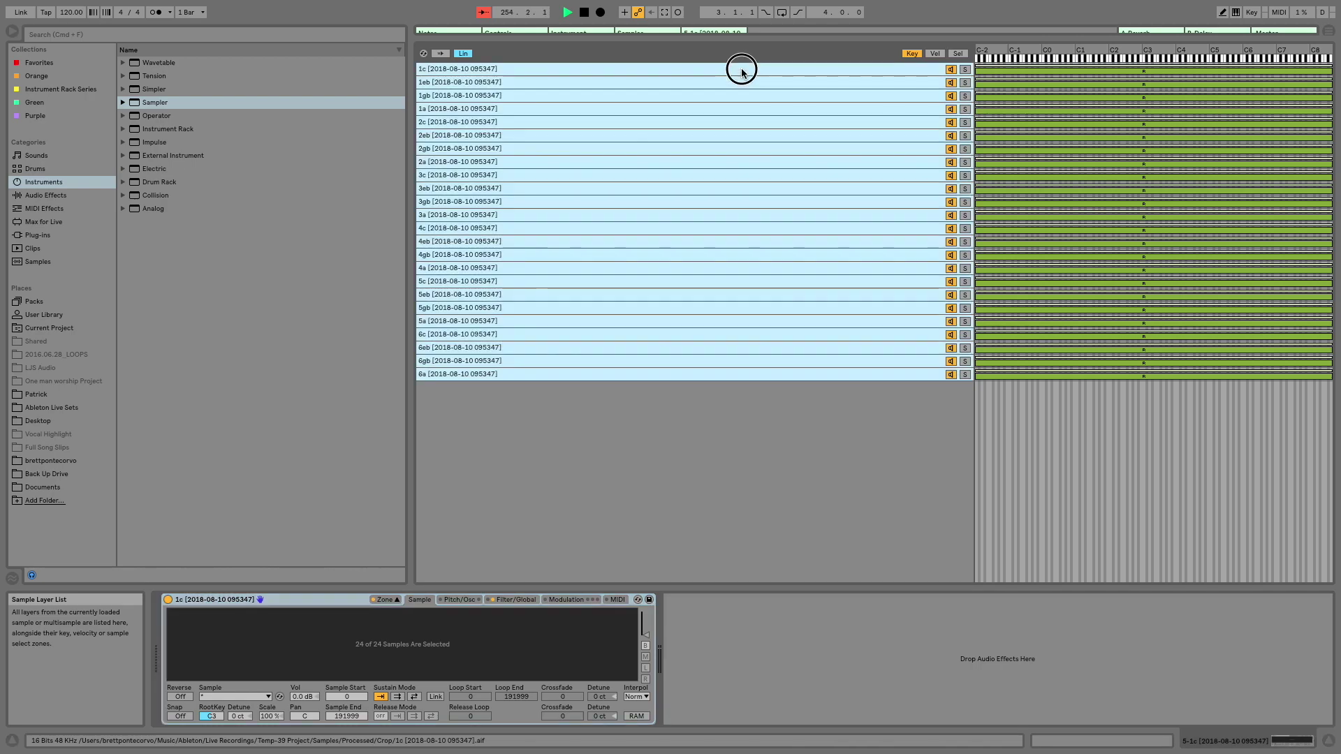
pyautogui.click(742, 69)
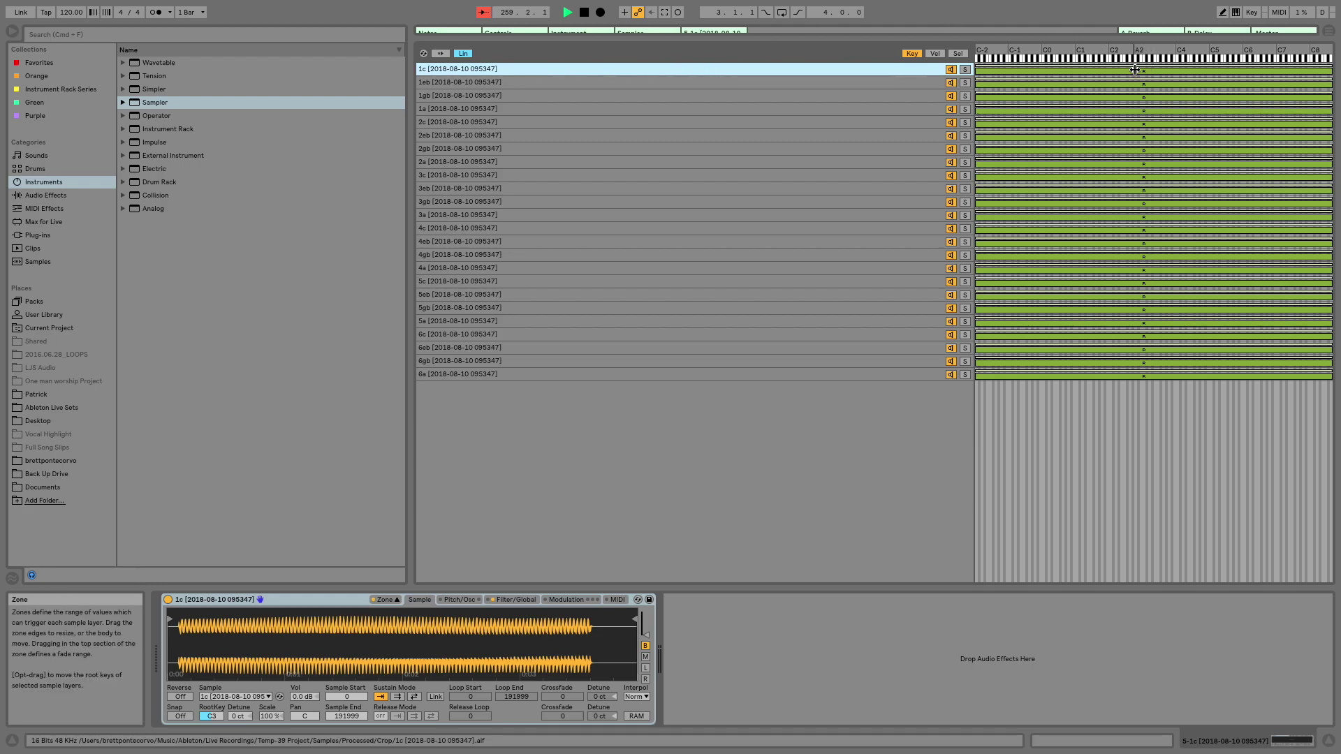
pyautogui.click(965, 69)
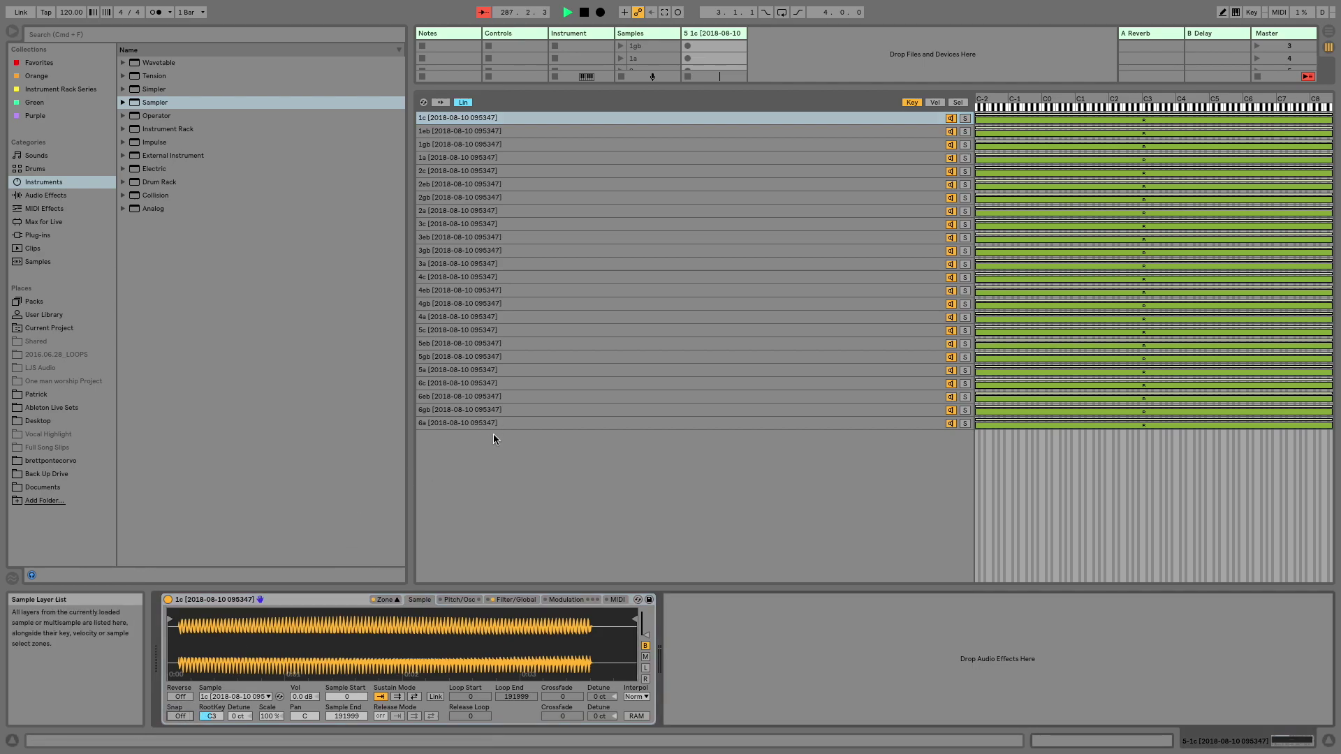
# Enable Snap for all 24 sample layers and move the 1c layer's sample start to 4320, where its waveform begins
pyautogui.press('super+a')
pyautogui.click(181, 718)
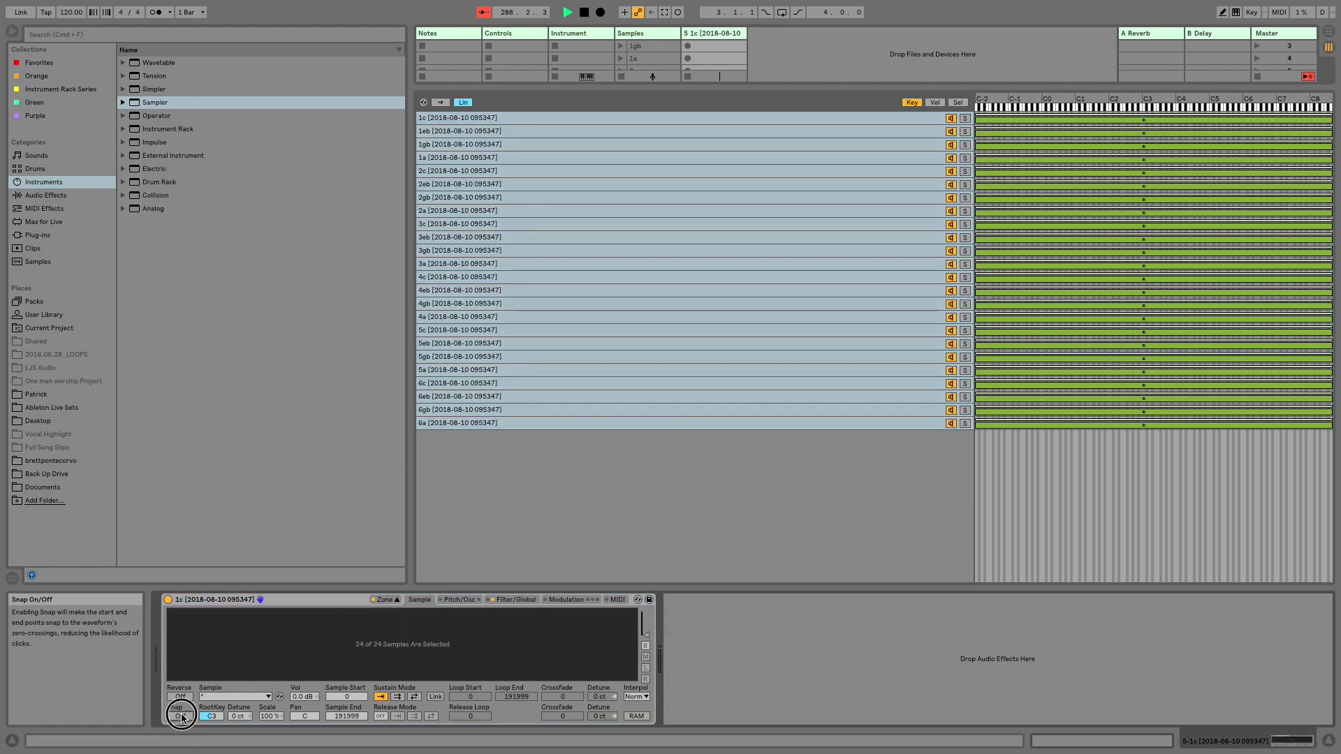
pyautogui.click(525, 118)
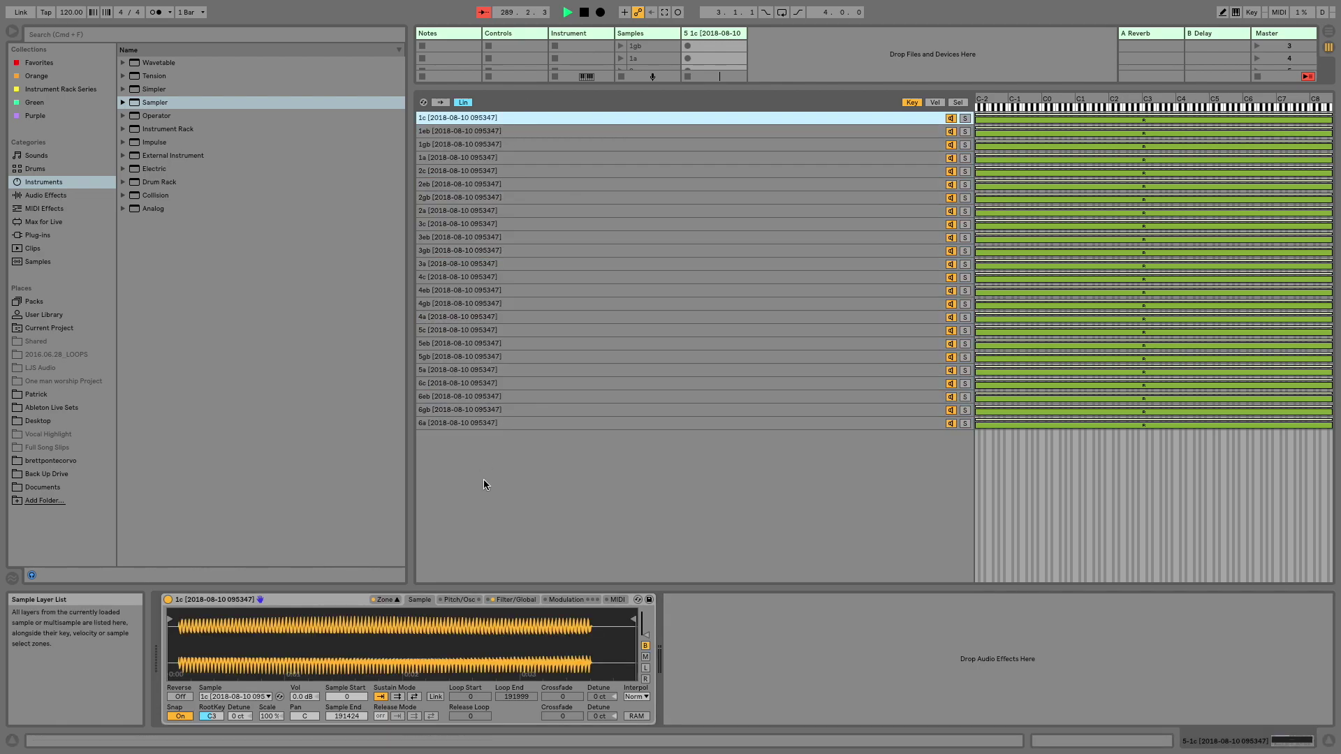
pyautogui.moveTo(169, 618); pyautogui.dragTo(181, 617)
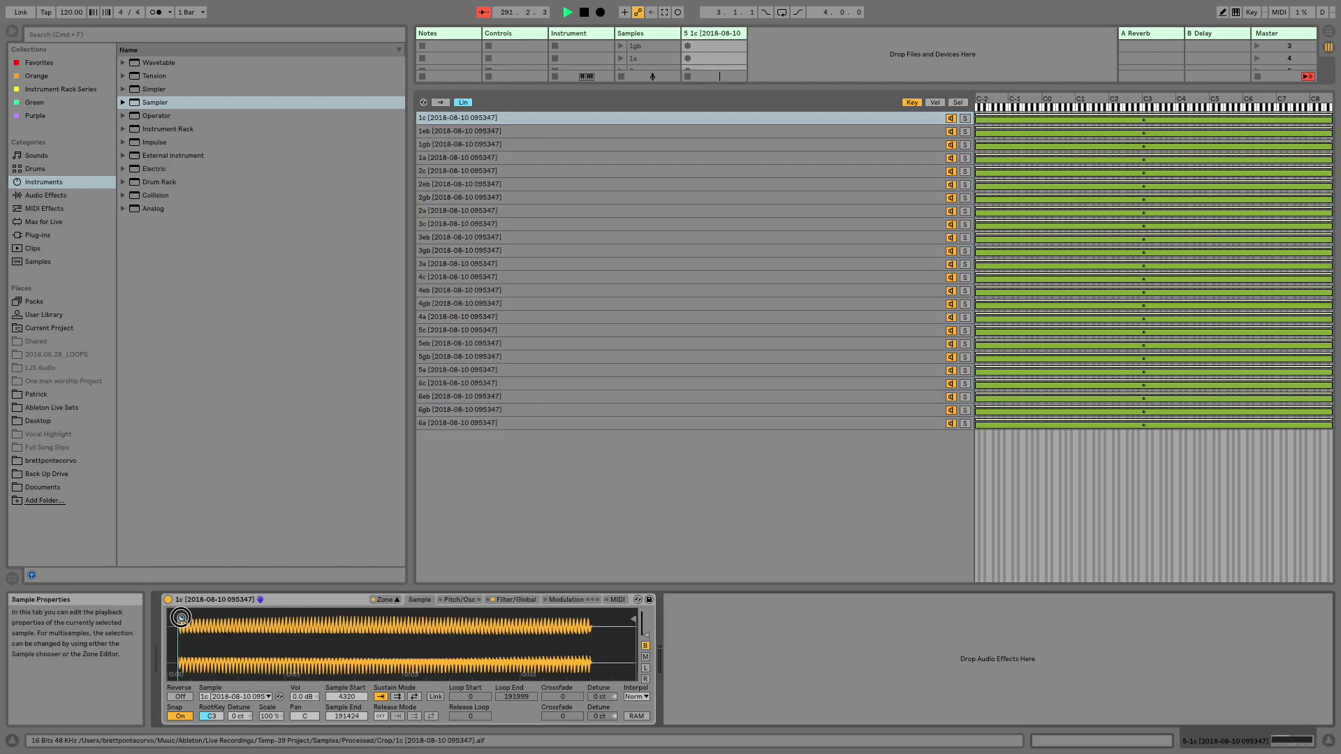
# Solo the 1c layer and inspect its sample start closely in the waveform
pyautogui.click(966, 120)
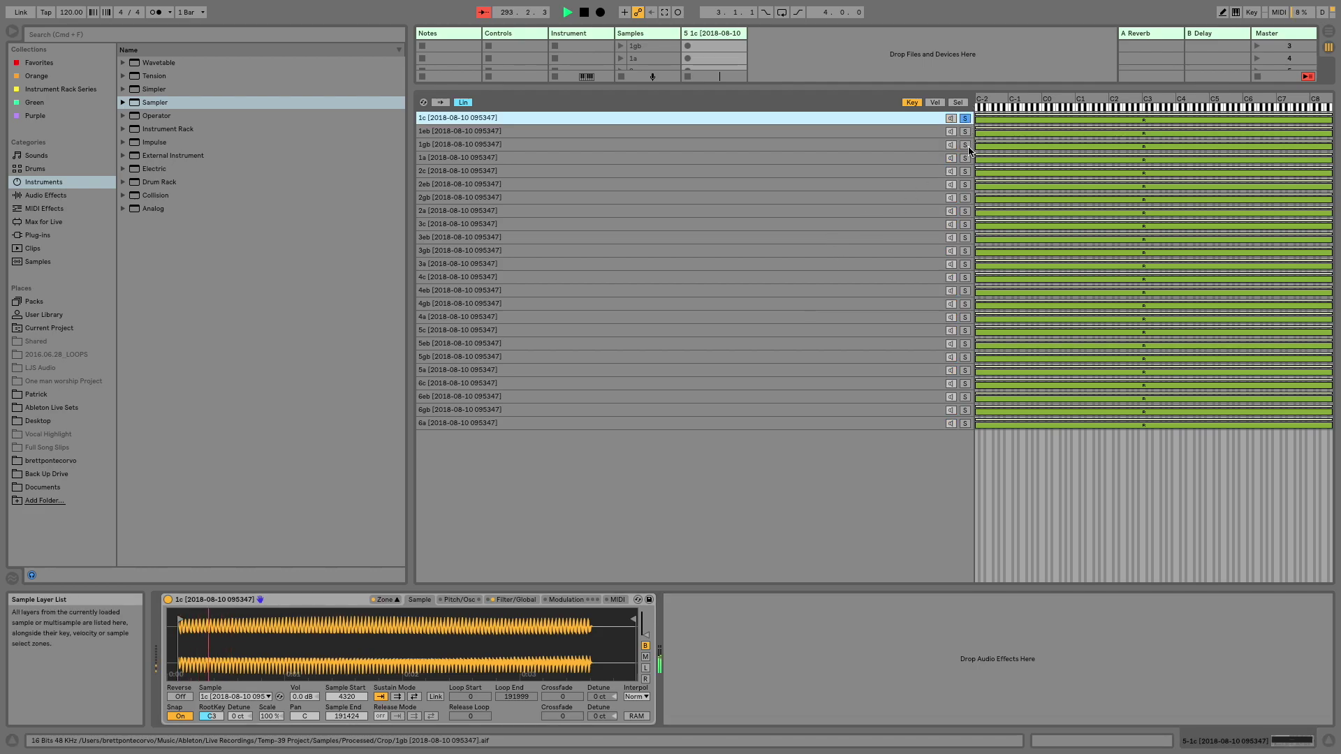
pyautogui.scroll(5, 209, 646)
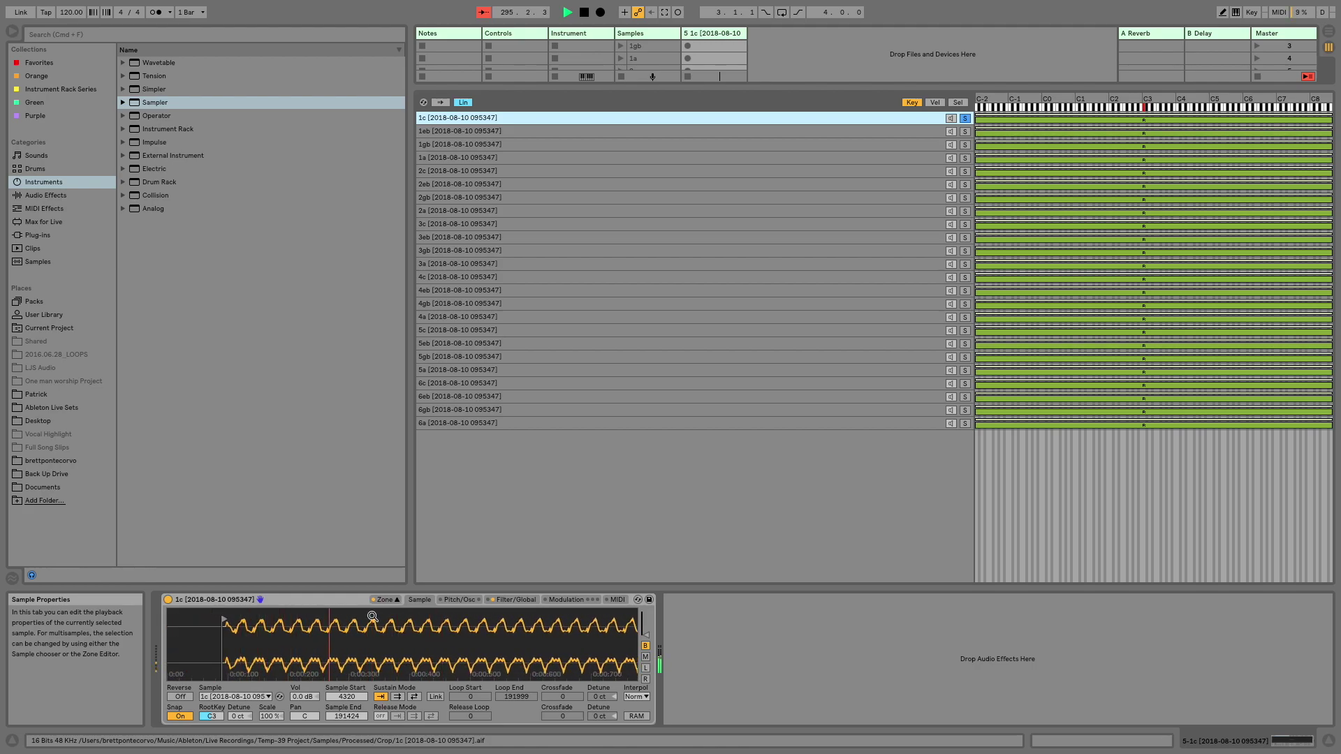
pyautogui.click(355, 700)
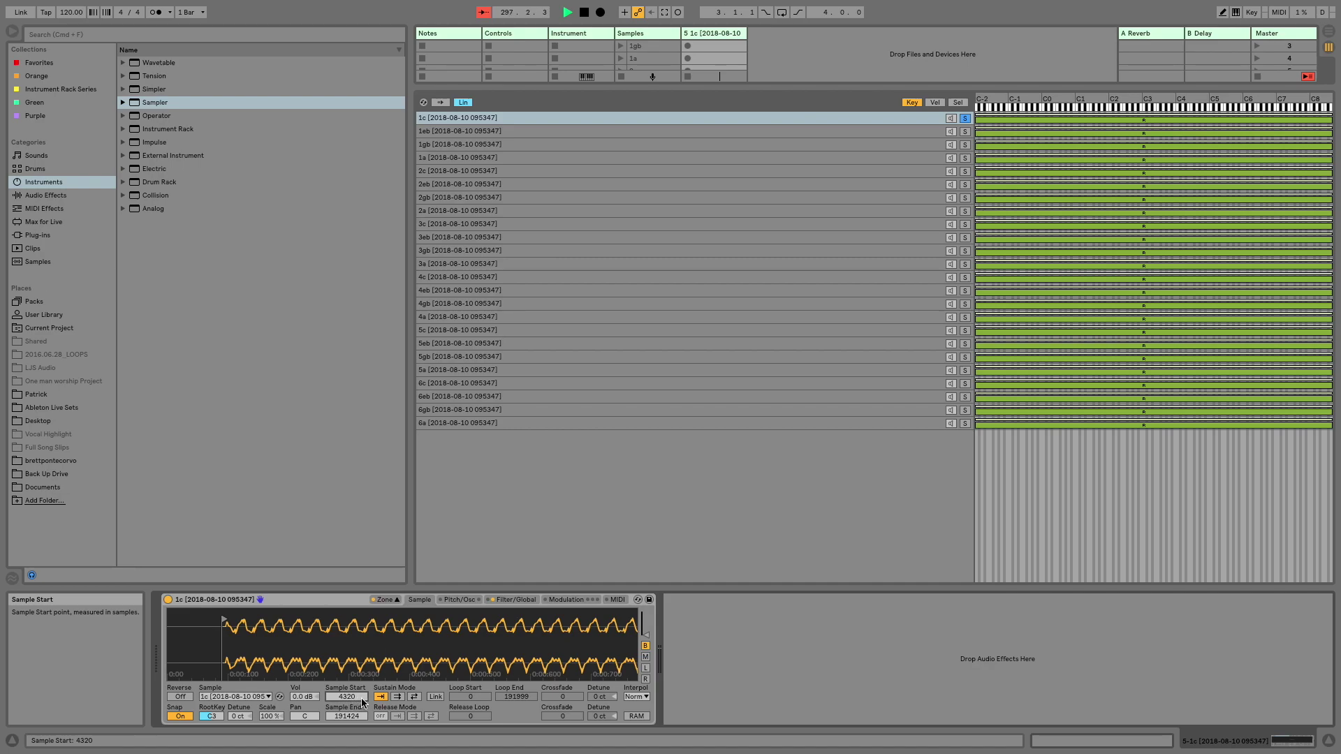
# Set the Sample Start of layers 1eb through 6a to 4320
pyautogui.click(513, 131)
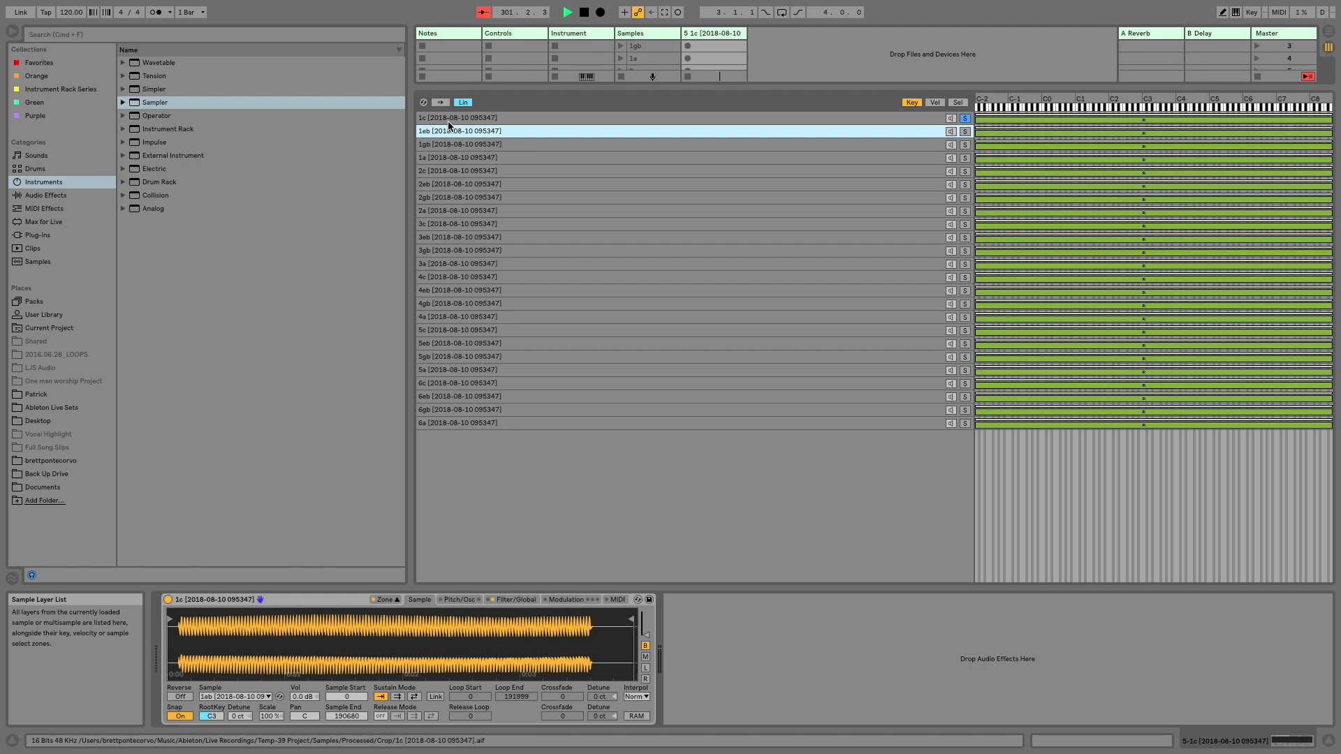
pyautogui.keyDown('shift'); pyautogui.click(491, 423); pyautogui.keyUp('shift')
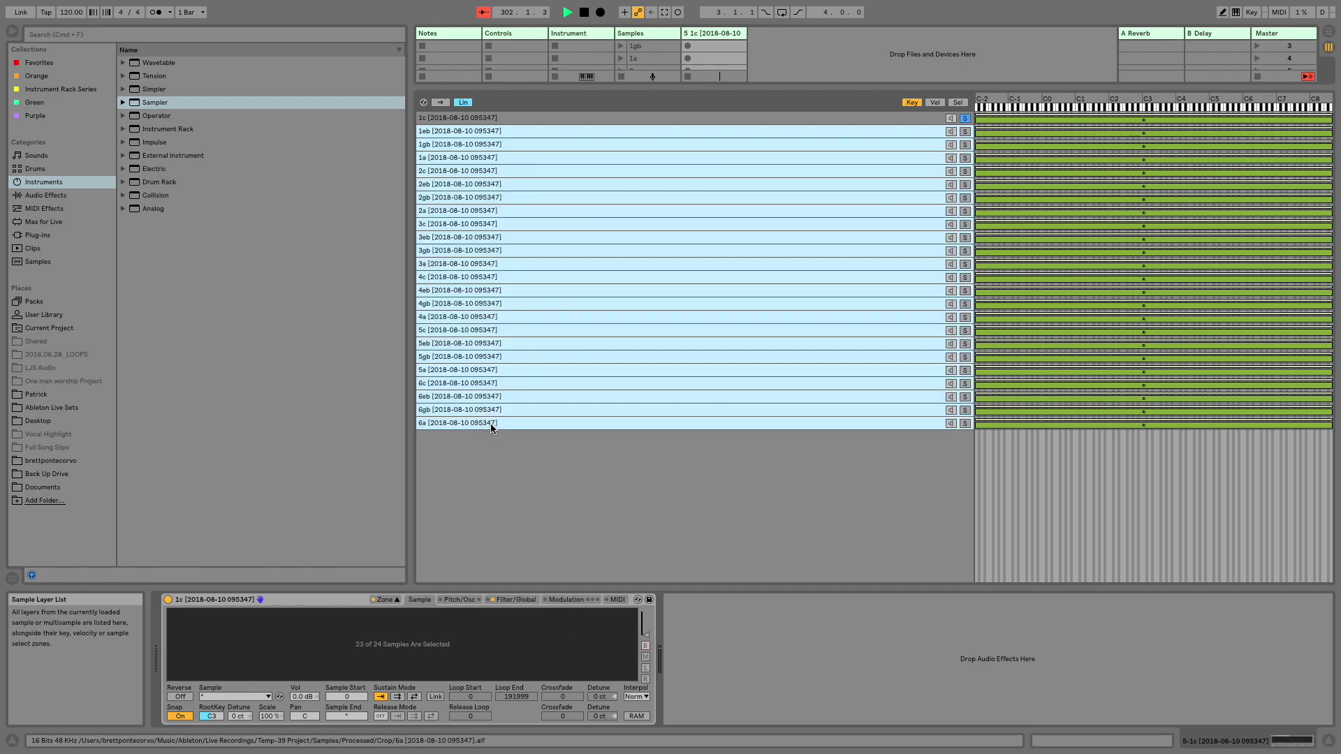
pyautogui.click(349, 697)
pyautogui.write('4320')
pyautogui.press('Return')
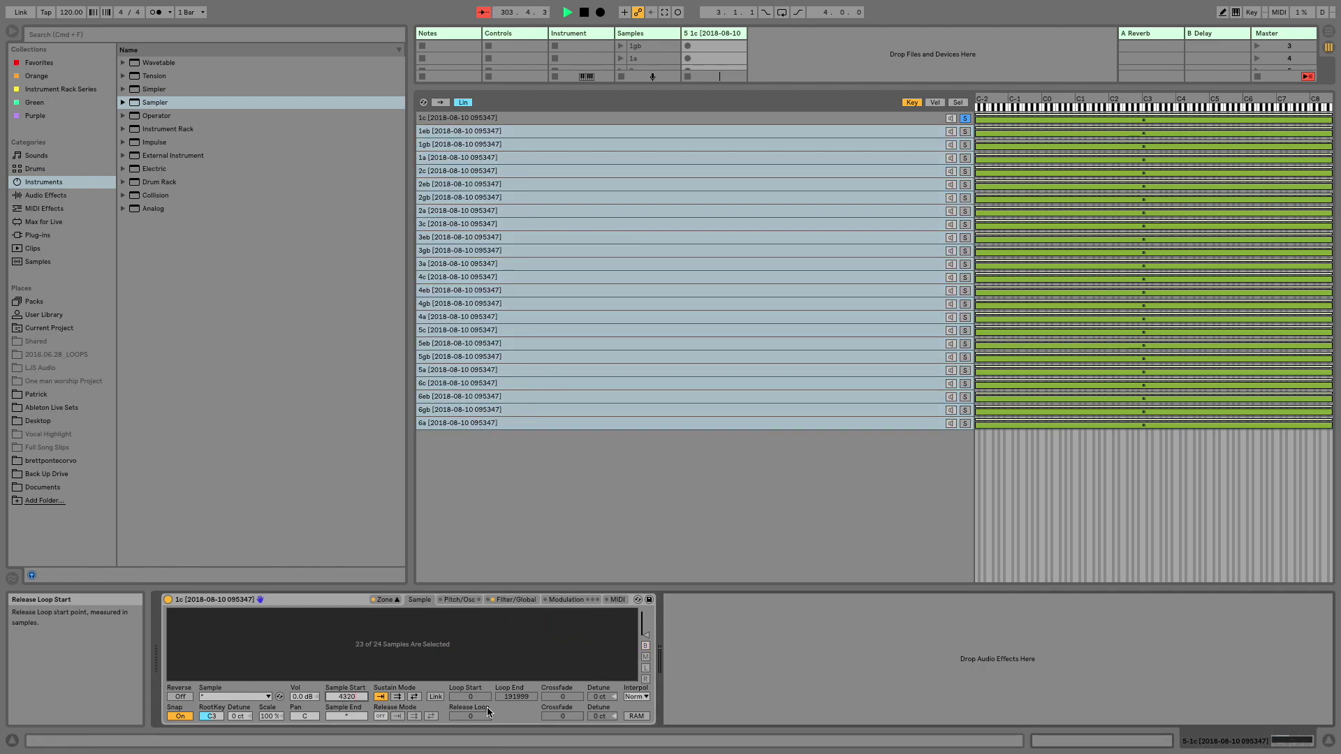
# Go through the layers from 1c to 6a, examining where each waveform's sample start falls
pyautogui.click(499, 118)
pyautogui.press('Down')
pyautogui.press('Down')
pyautogui.press('Down')
pyautogui.press('Down')
pyautogui.press('Down')
pyautogui.press('Down')
pyautogui.press('Down')
pyautogui.press('Down')
pyautogui.press('Down')
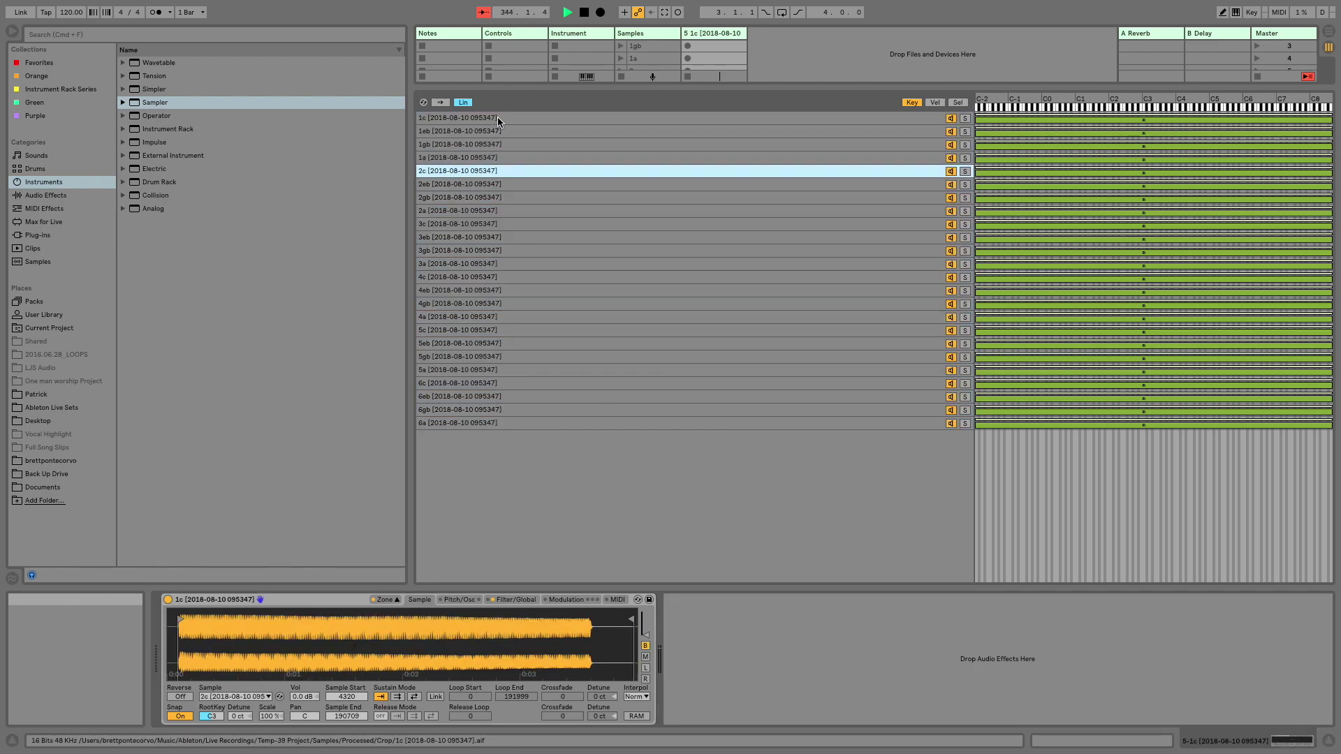
pyautogui.press('Down')
pyautogui.press('Down')
pyautogui.press('Down')
pyautogui.press('Down')
pyautogui.press('Down')
pyautogui.press('Down')
pyautogui.press('Down')
pyautogui.press('Down')
pyautogui.press('Down')
pyautogui.press('Down')
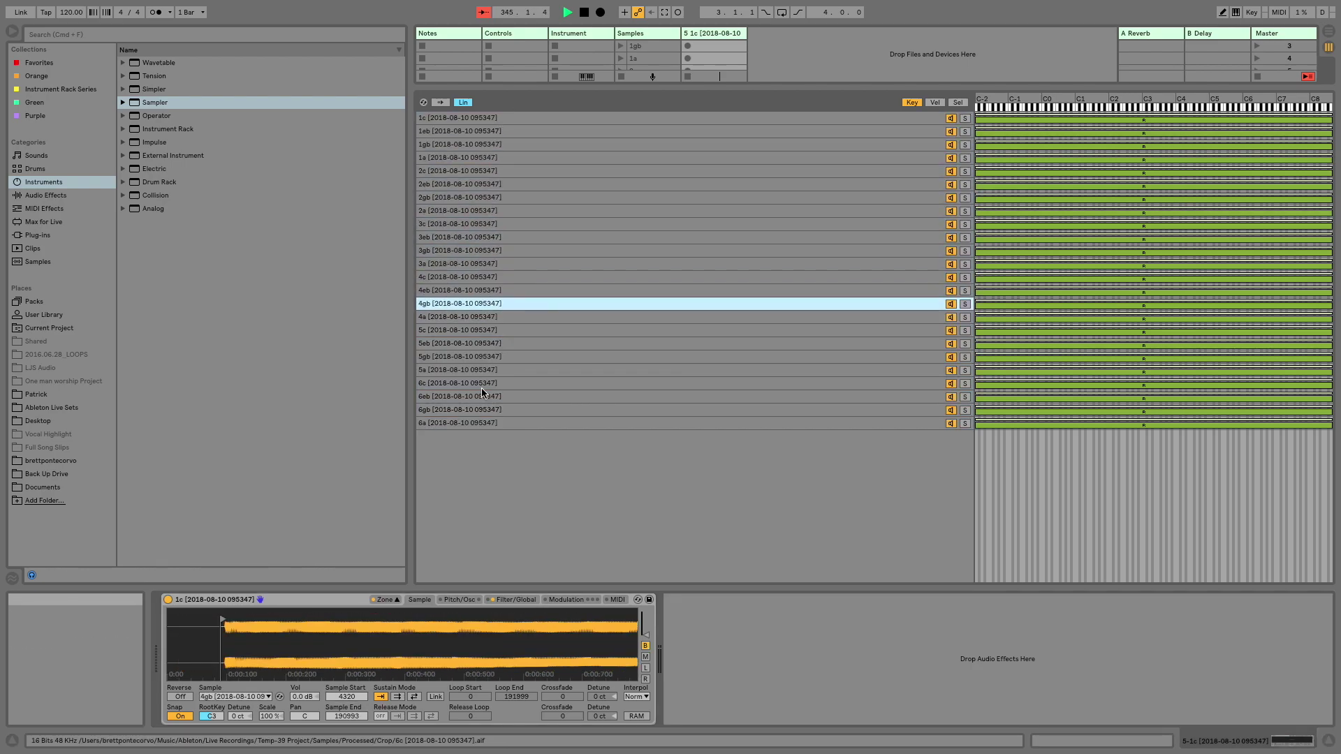
pyautogui.press('Down')
pyautogui.press('Down')
pyautogui.press('Down')
pyautogui.press('Down')
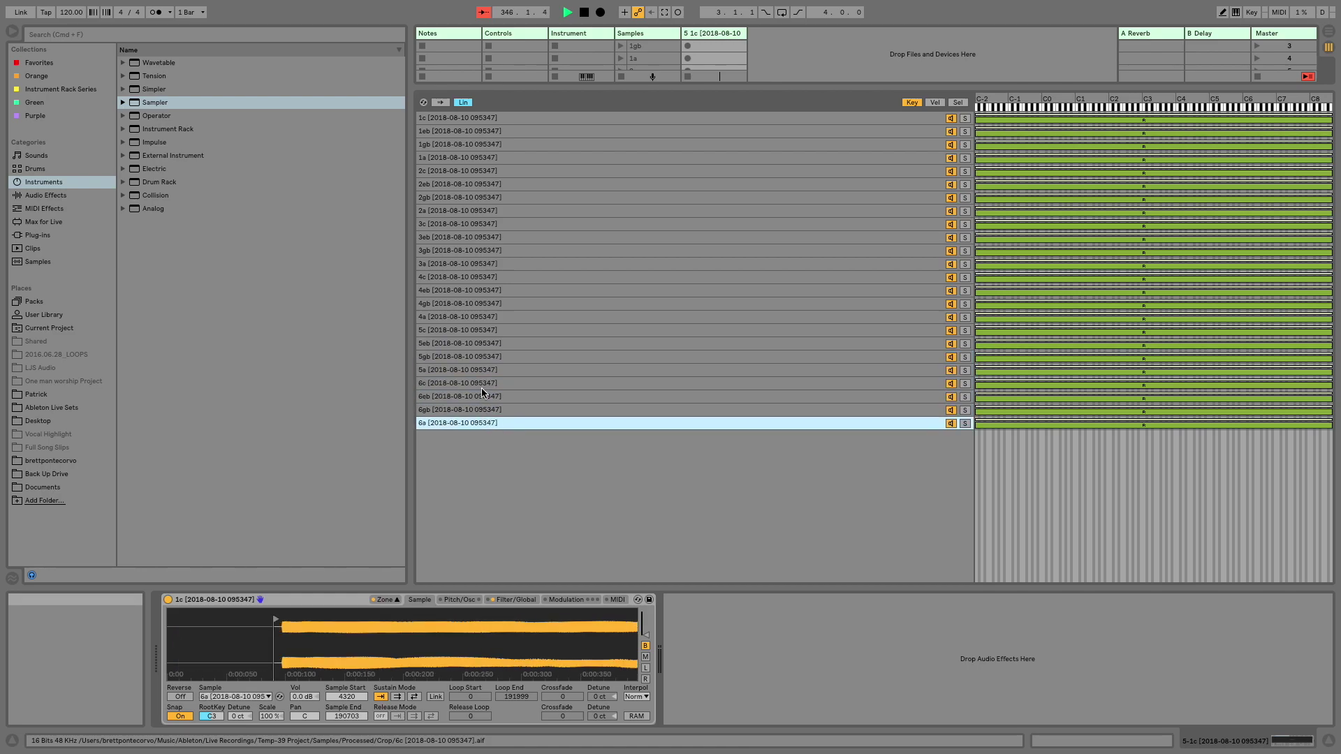
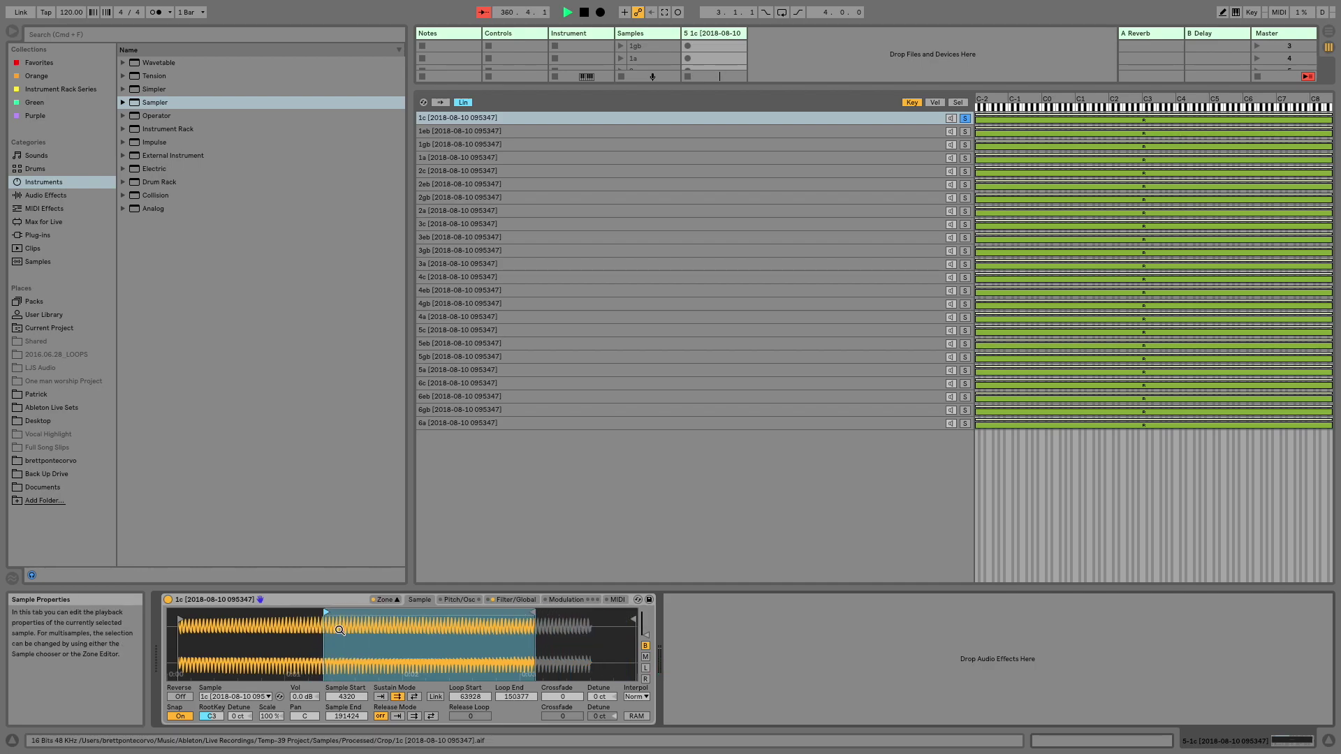
# Adjust the 1c layer's sustain loop to a crossfade of 19447 and a loop start of 66808
pyautogui.moveTo(562, 696); pyautogui.dragTo(563, 653)
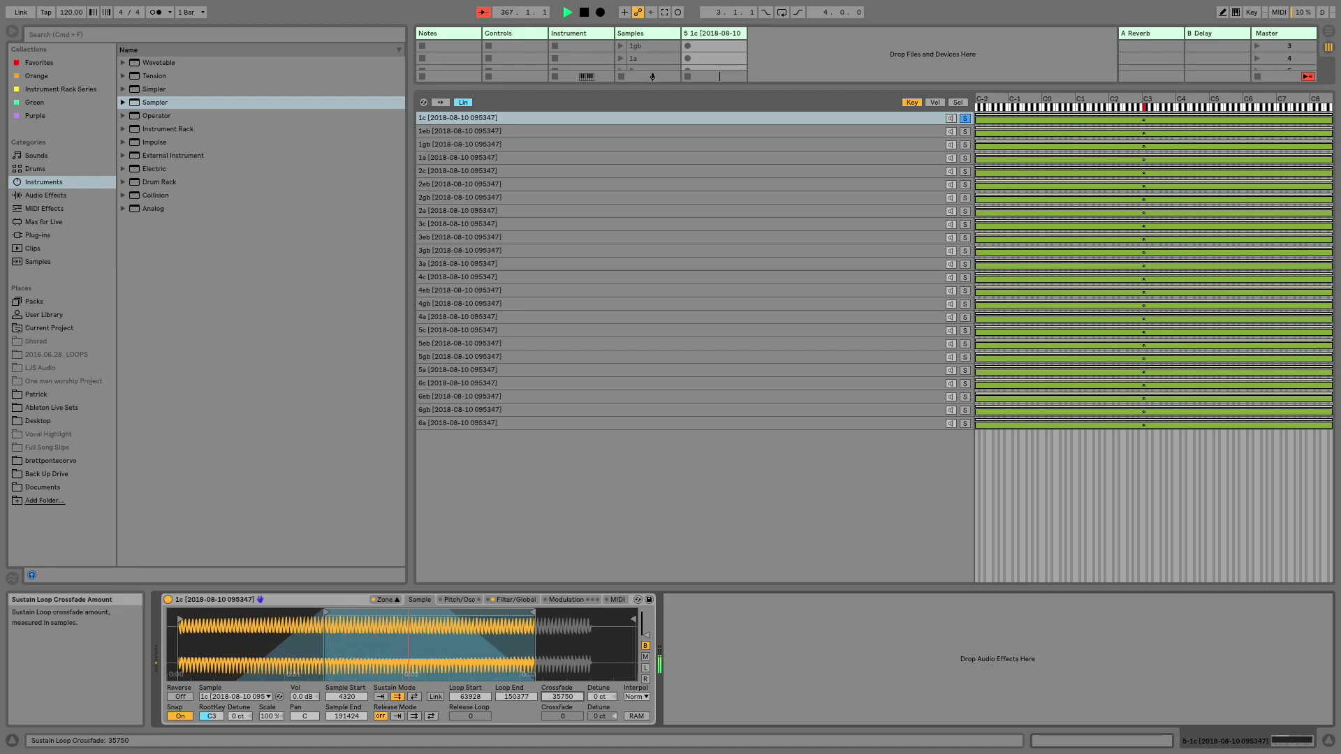
pyautogui.moveTo(563, 697); pyautogui.dragTo(562, 723)
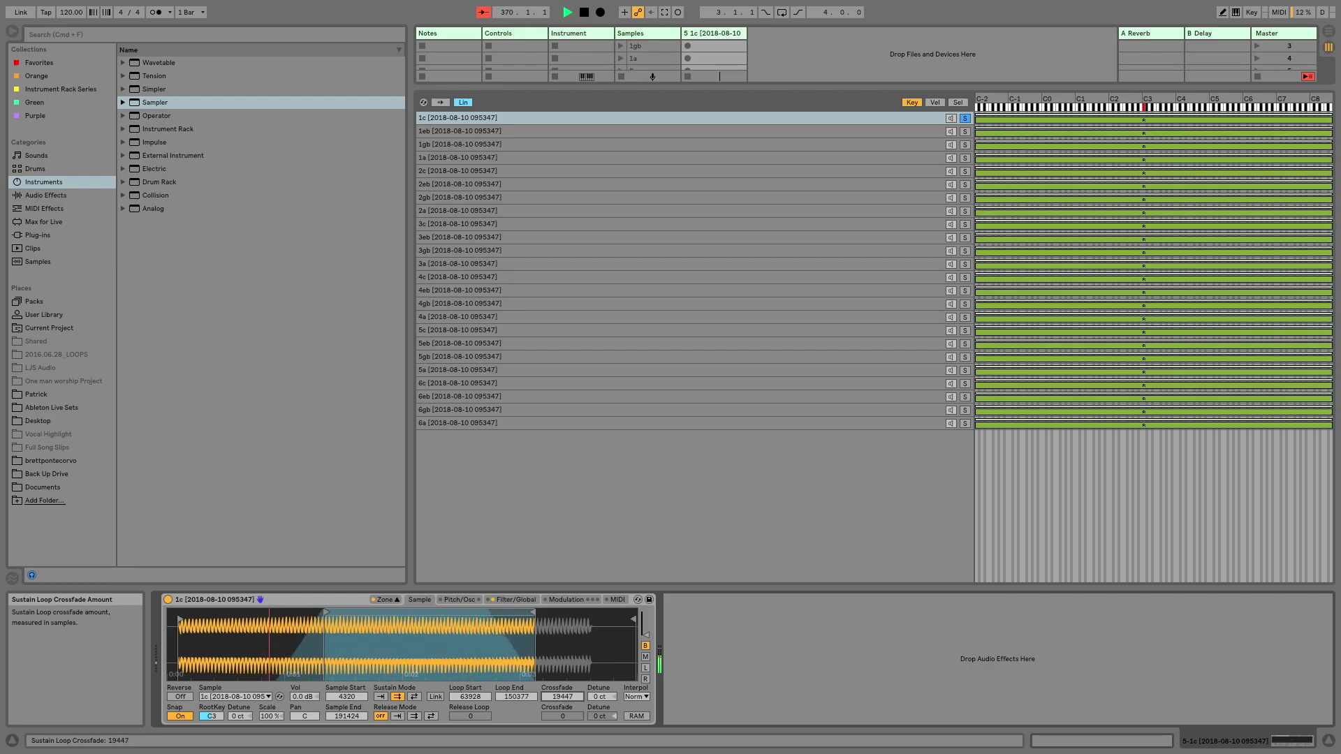
pyautogui.moveTo(470, 696); pyautogui.dragTo(470, 689)
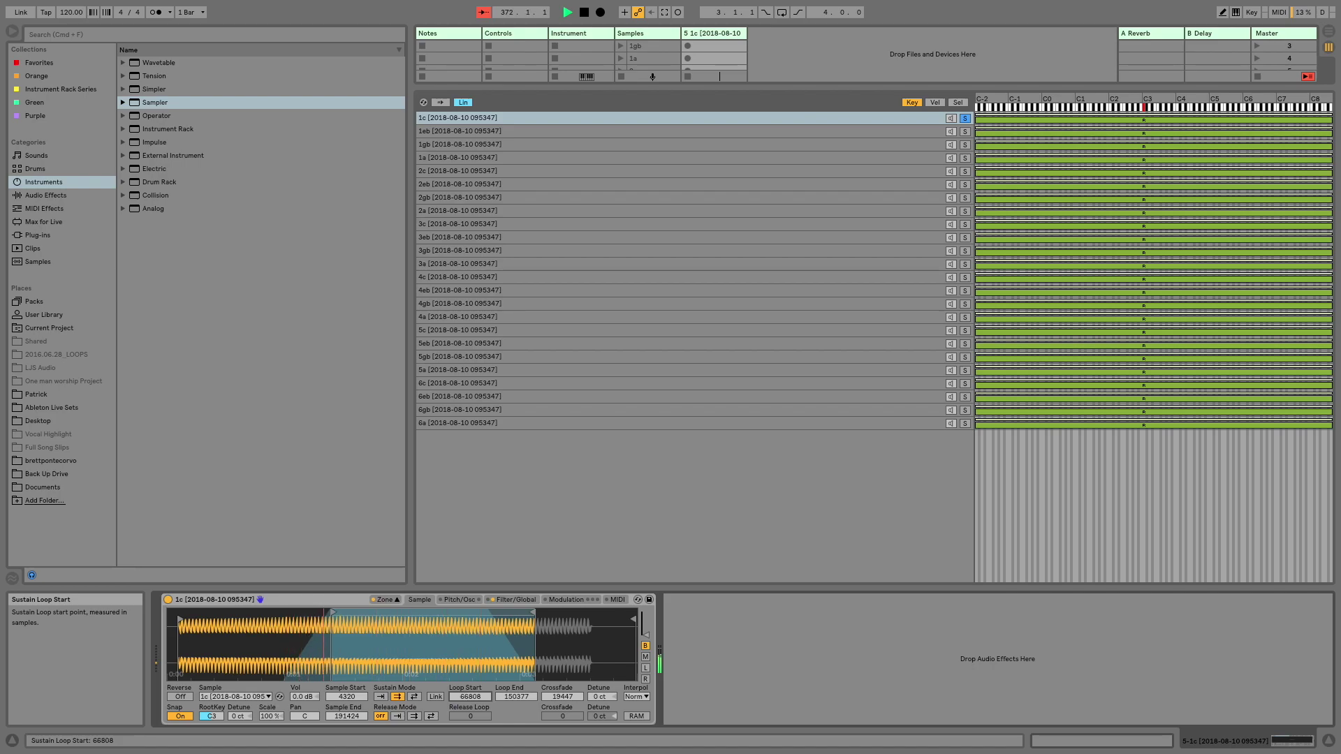
pyautogui.moveTo(470, 689); pyautogui.dragTo(468, 709)
# Set the sustain Loop Start of layers 1eb through 6a to match the 1c layer's 66808
pyautogui.click(456, 131)
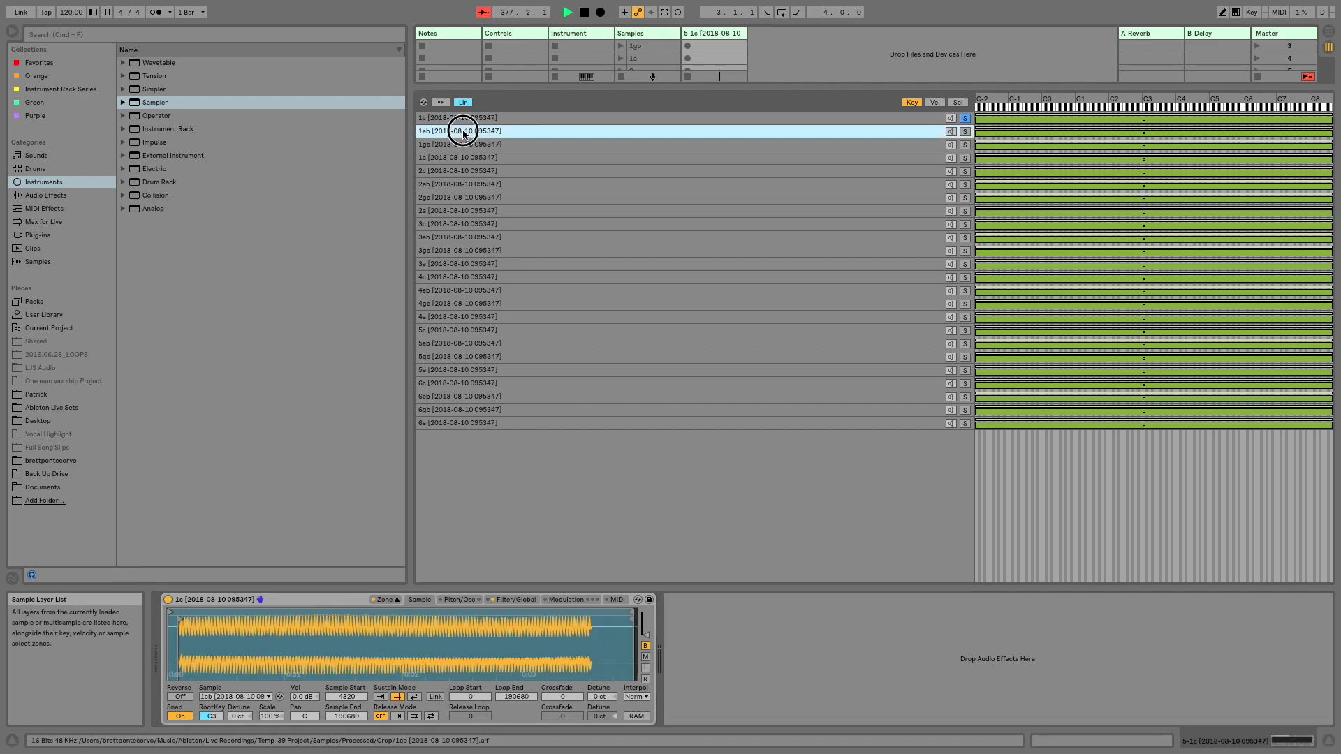
pyautogui.keyDown('shift'); pyautogui.click(466, 423); pyautogui.keyUp('shift')
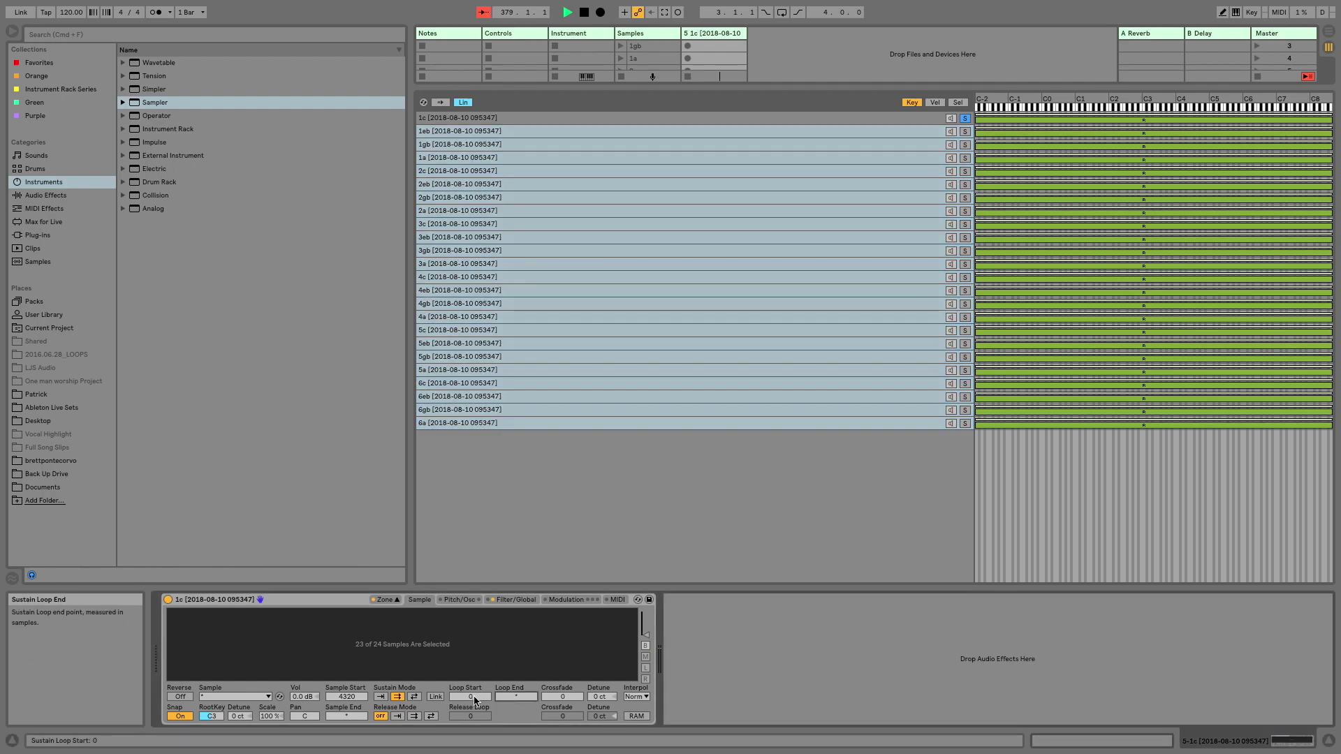
pyautogui.moveTo(471, 699); pyautogui.dragTo(471, 701)
pyautogui.press('Escape')
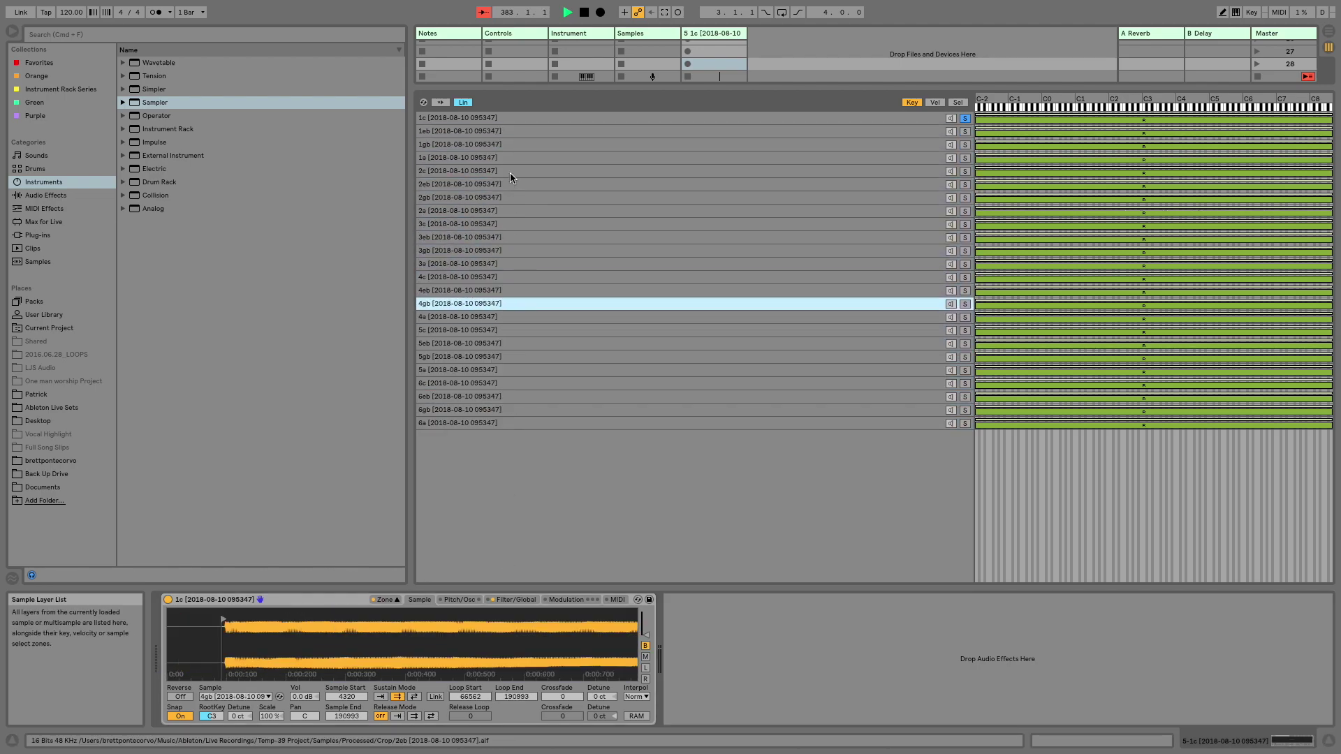
# Set the sustain Loop End of layers 1eb through 6a to match the 1c layer's 150377
pyautogui.click(506, 117)
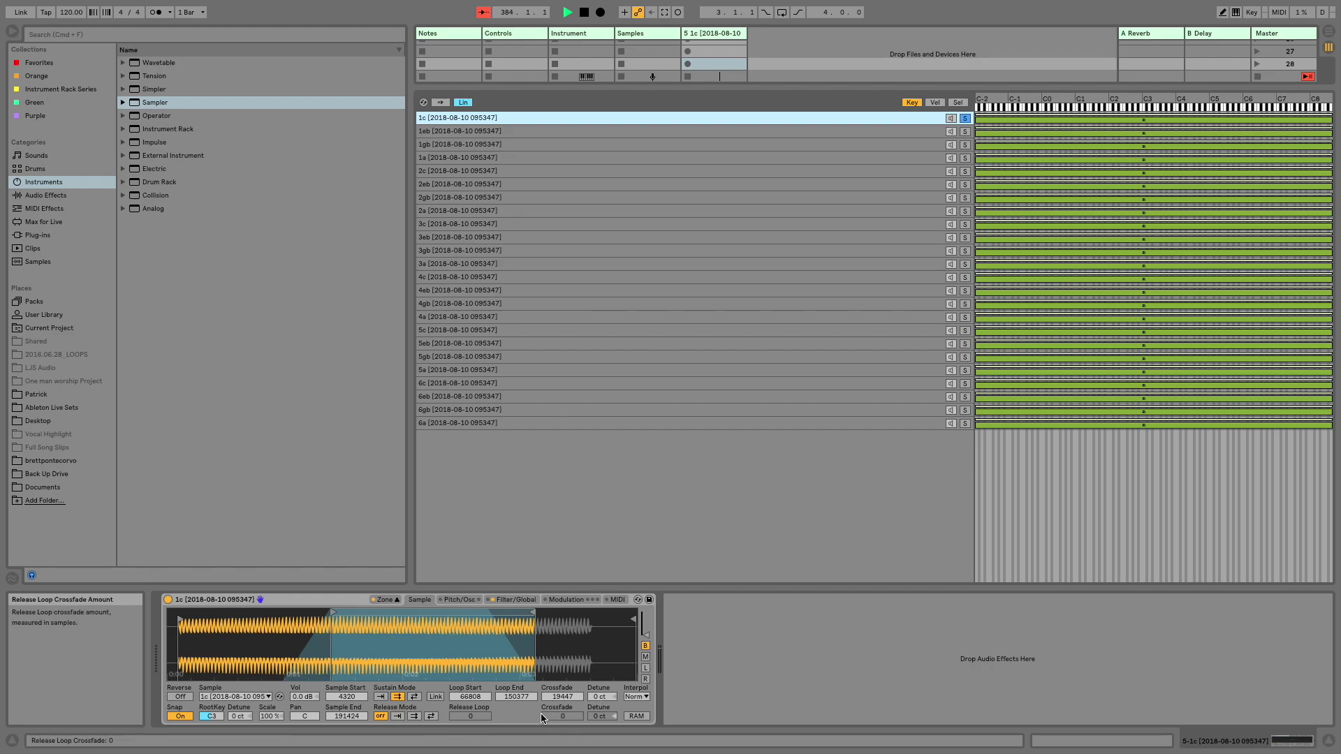
pyautogui.click(494, 130)
pyautogui.keyDown('shift'); pyautogui.click(531, 425); pyautogui.keyUp('shift')
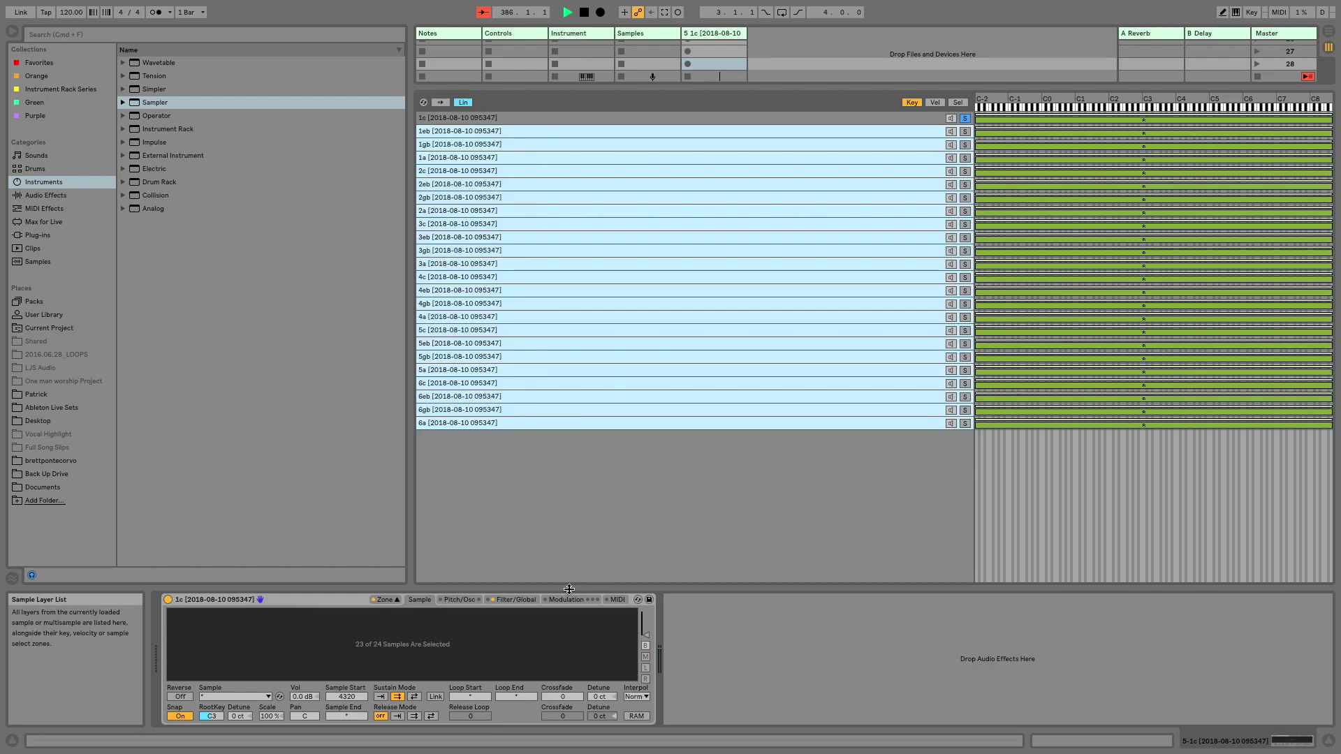
pyautogui.click(521, 696)
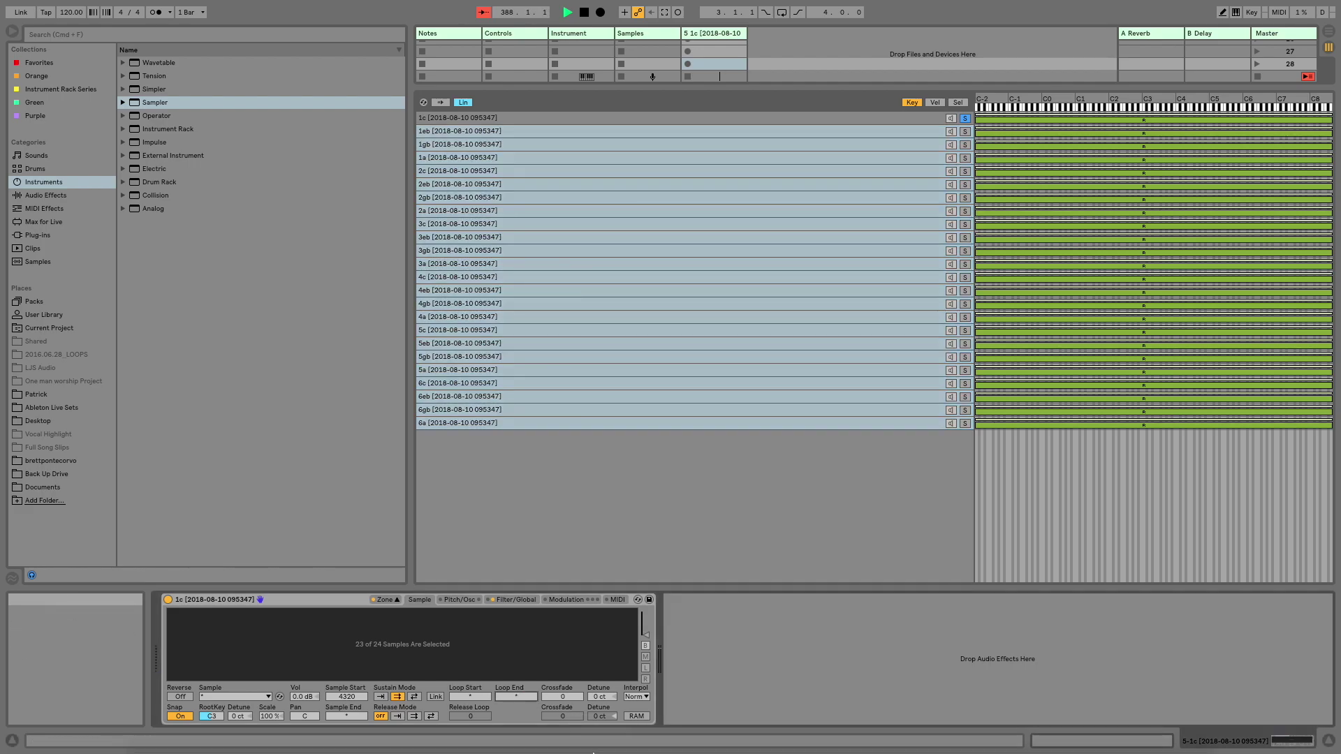
# Go through layers 1eb to 6a examining each sustain loop region, and return to the 1c layer to check its crossfade amount
pyautogui.click(506, 132)
pyautogui.press('Down')
pyautogui.press('Down')
pyautogui.press('Down')
pyautogui.press('Down')
pyautogui.press('Down')
pyautogui.press('Down')
pyautogui.press('Down')
pyautogui.press('Down')
pyautogui.press('Down')
pyautogui.press('Down')
pyautogui.press('Down')
pyautogui.press('Down')
pyautogui.press('Down')
pyautogui.press('Down')
pyautogui.press('Down')
pyautogui.press('Down')
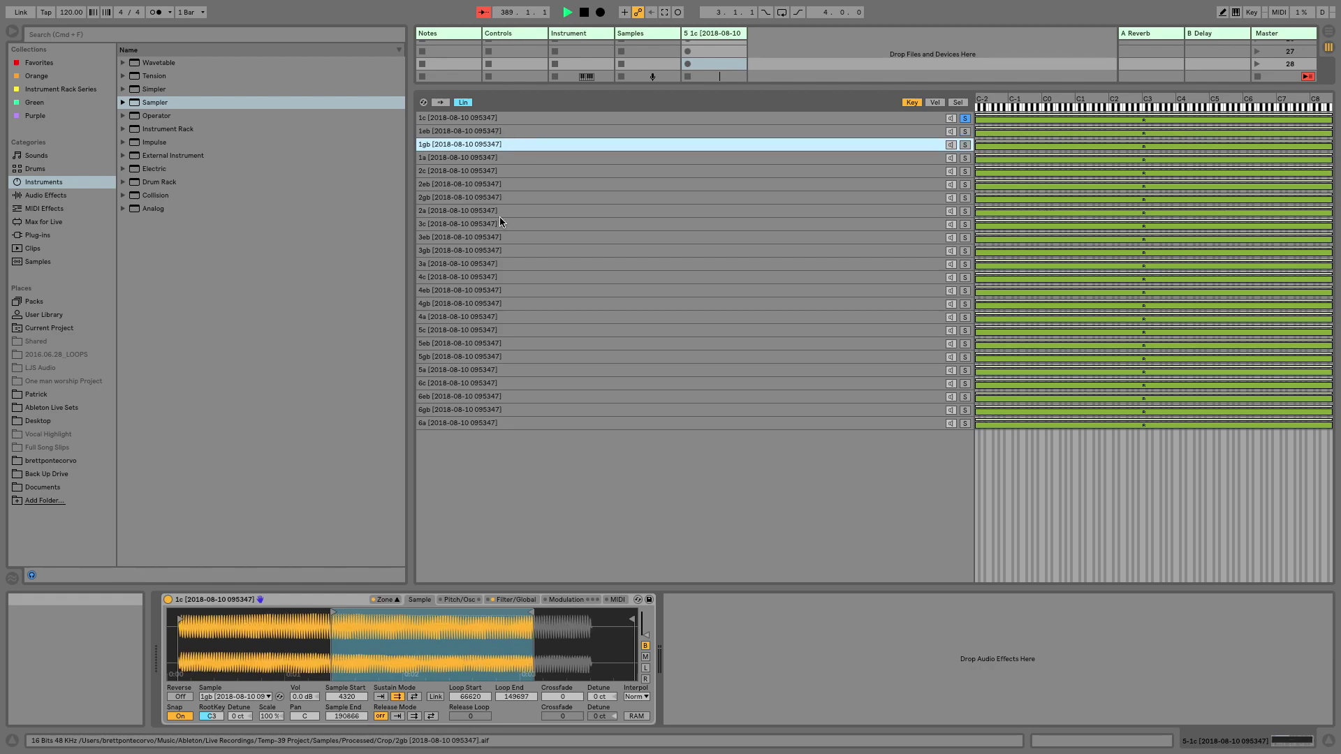
pyautogui.press('Down')
pyautogui.press('Down')
pyautogui.press('Down')
pyautogui.press('Down')
pyautogui.press('Down')
pyautogui.press('Down')
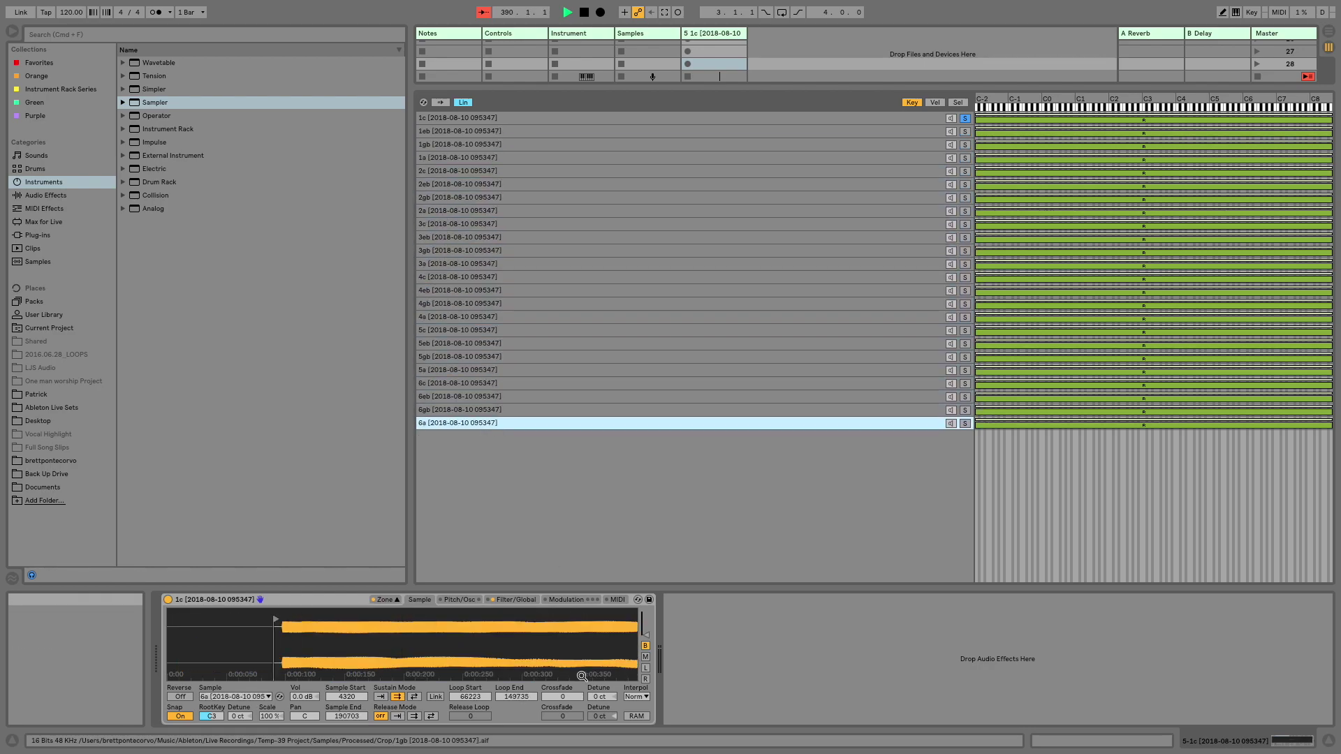
pyautogui.moveTo(589, 664); pyautogui.dragTo(588, 628)
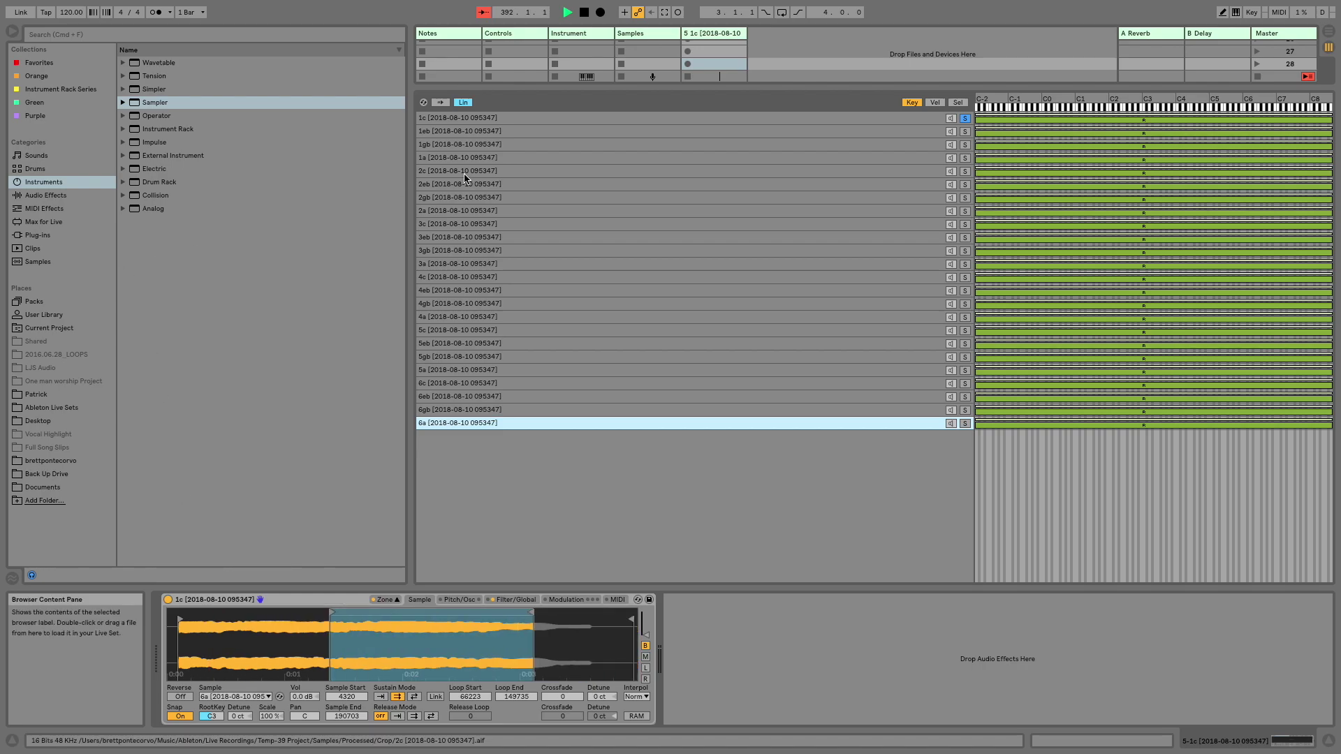
pyautogui.click(462, 117)
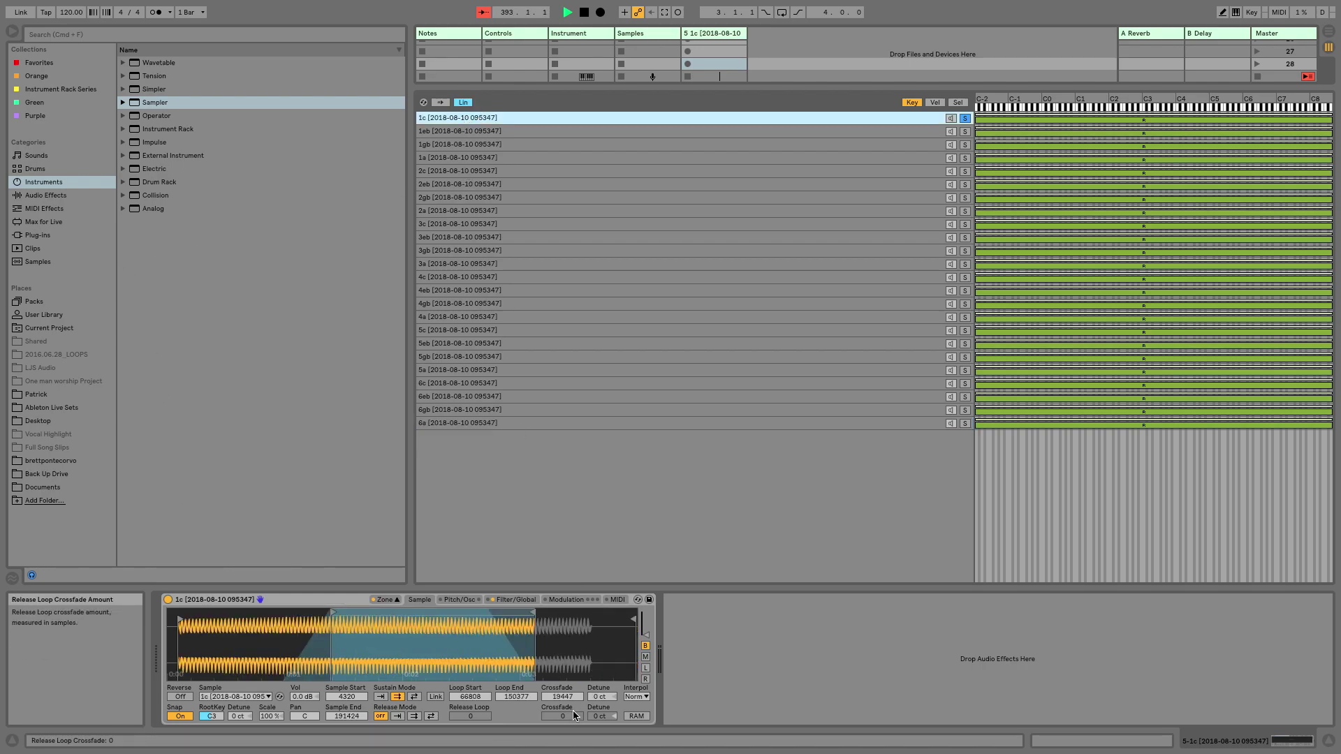
# Set the sustain loop Crossfade of layers 1eb through 6a to 19447
pyautogui.click(479, 133)
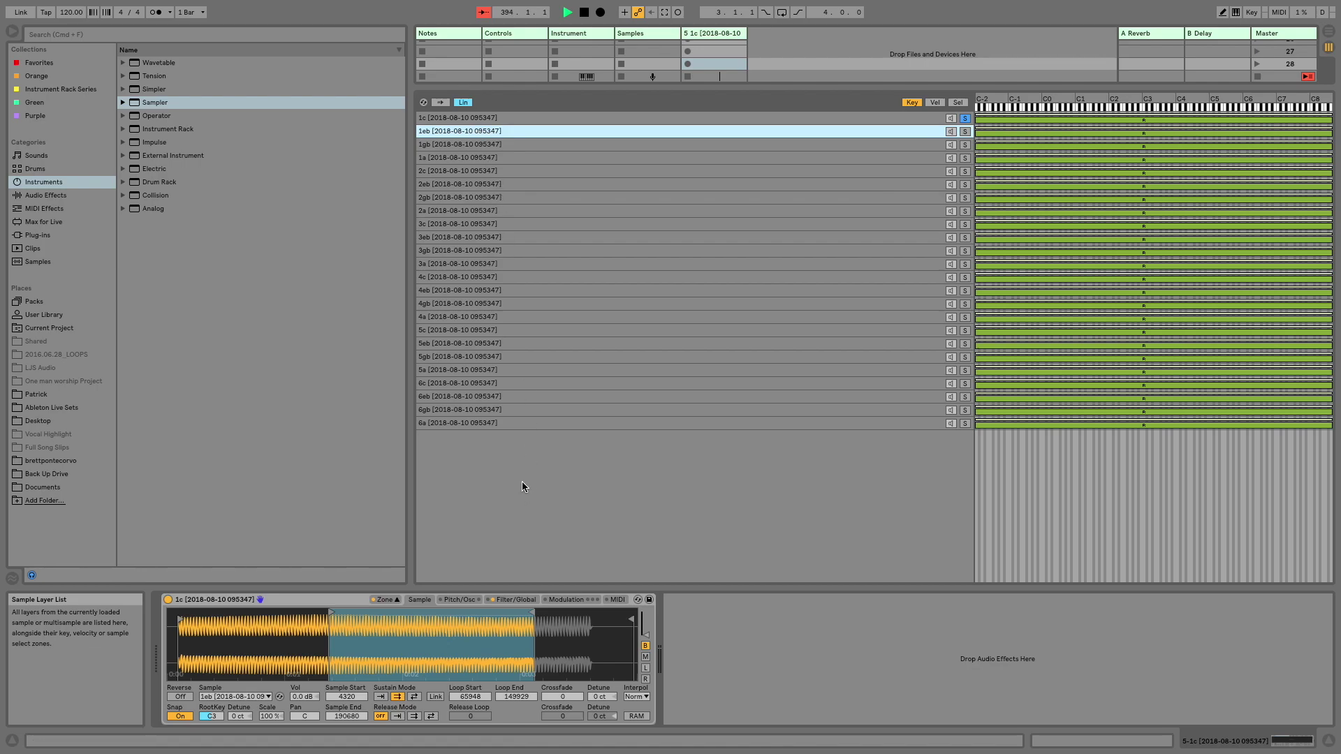
pyautogui.keyDown('shift'); pyautogui.click(503, 423); pyautogui.keyUp('shift')
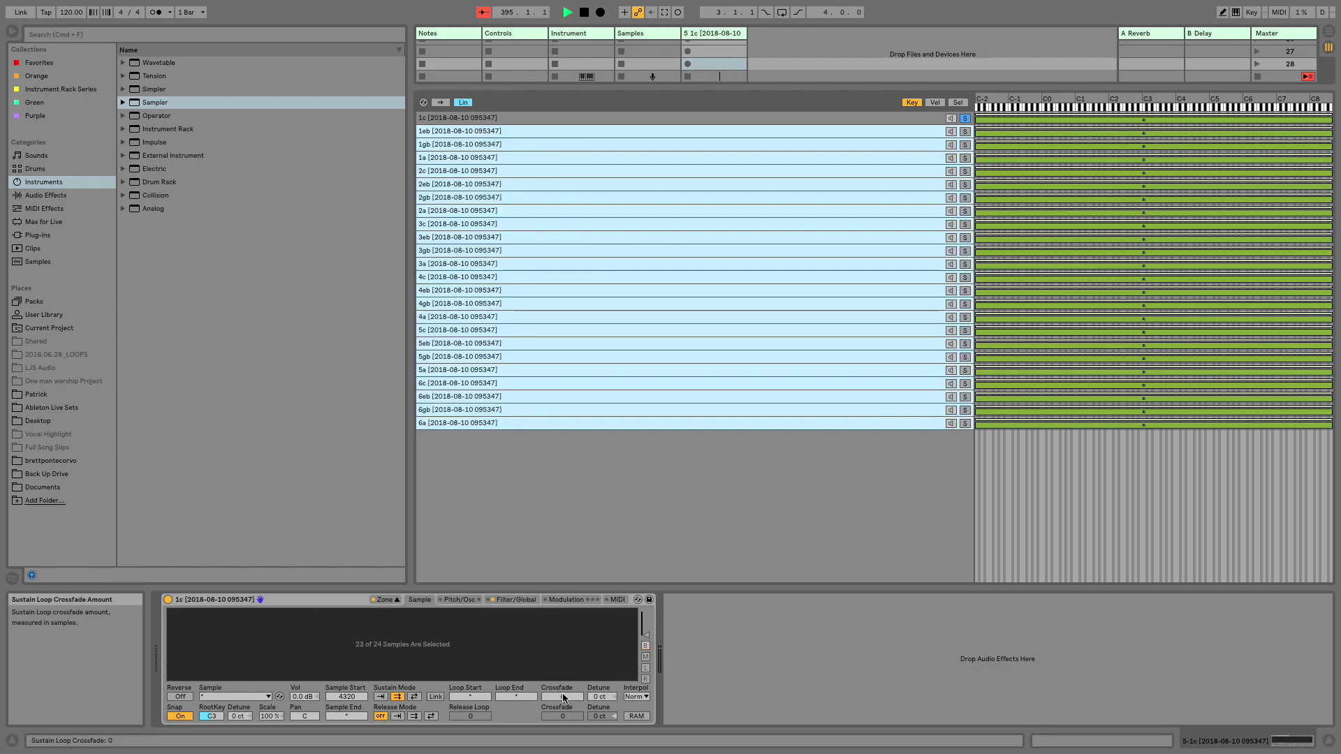
pyautogui.click(564, 696)
pyautogui.write('19')
pyautogui.moveTo(694, 752)
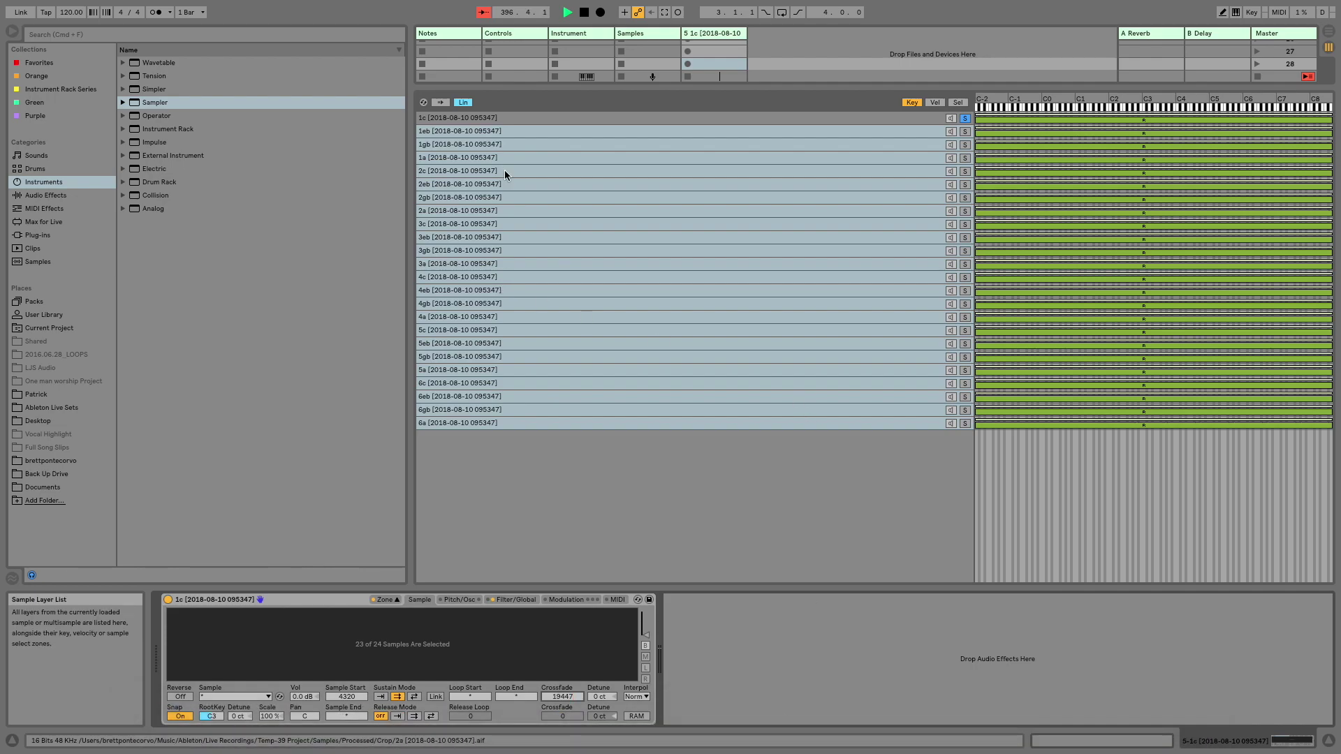
# Go through layers 1eb to 6a one by one, examining the sustain loop crossfade on each waveform
pyautogui.click(478, 133)
pyautogui.press('Down')
pyautogui.press('Down')
pyautogui.press('Down')
pyautogui.press('Down')
pyautogui.press('Down')
pyautogui.press('Down')
pyautogui.press('Down')
pyautogui.press('Down')
pyautogui.press('Down')
pyautogui.press('Down')
pyautogui.press('Down')
pyautogui.press('Down')
pyautogui.press('Down')
pyautogui.press('Down')
pyautogui.press('Down')
pyautogui.press('Down')
pyautogui.press('Down')
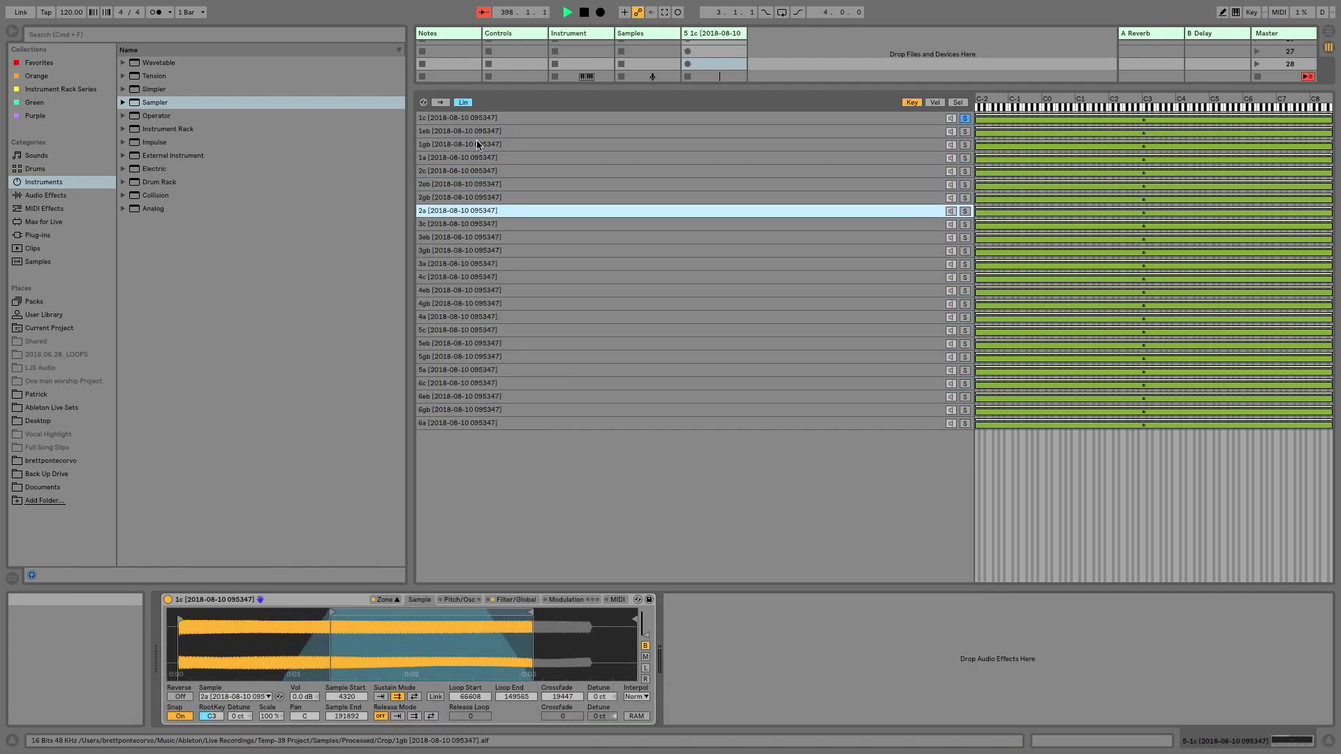
pyautogui.press('Down')
pyautogui.press('Down')
pyautogui.press('Down')
pyautogui.press('Down')
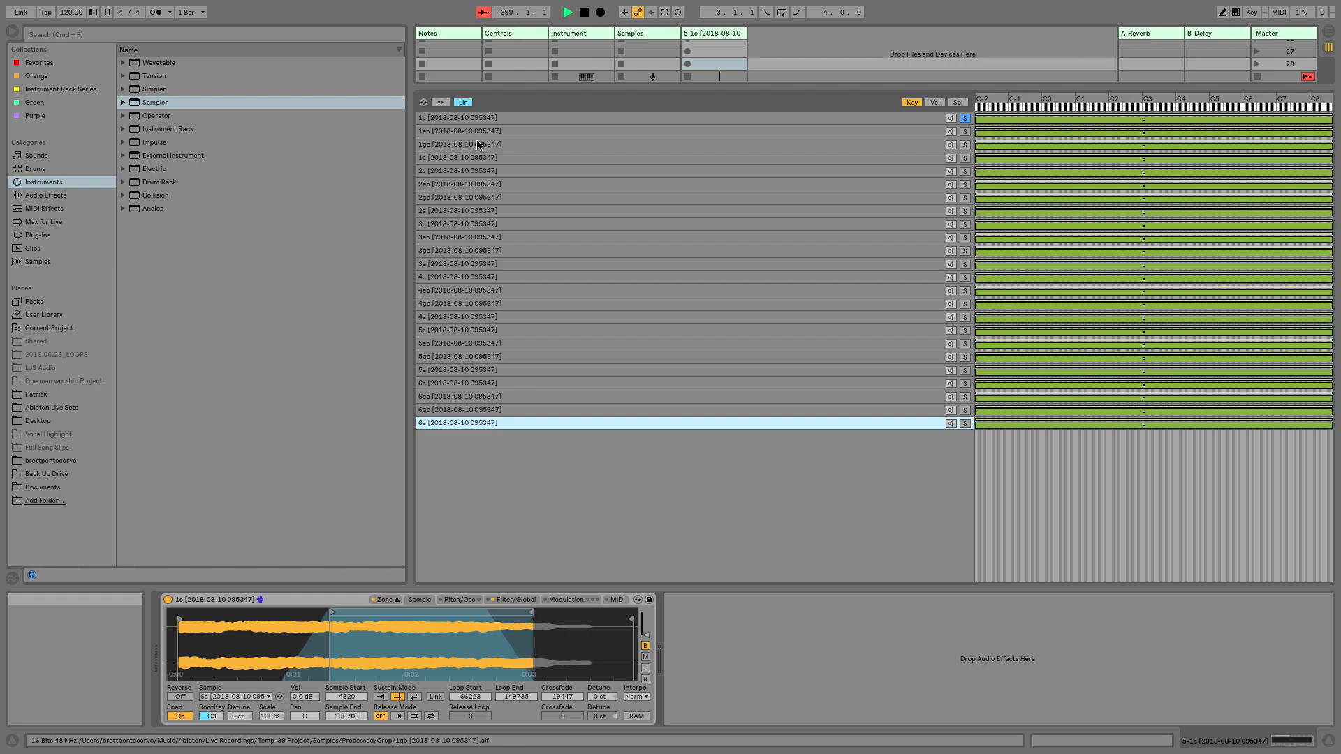
# Unsolo the 1c layer, and reduce the key zones and root key of all layers to the single key C-2
pyautogui.click(966, 119)
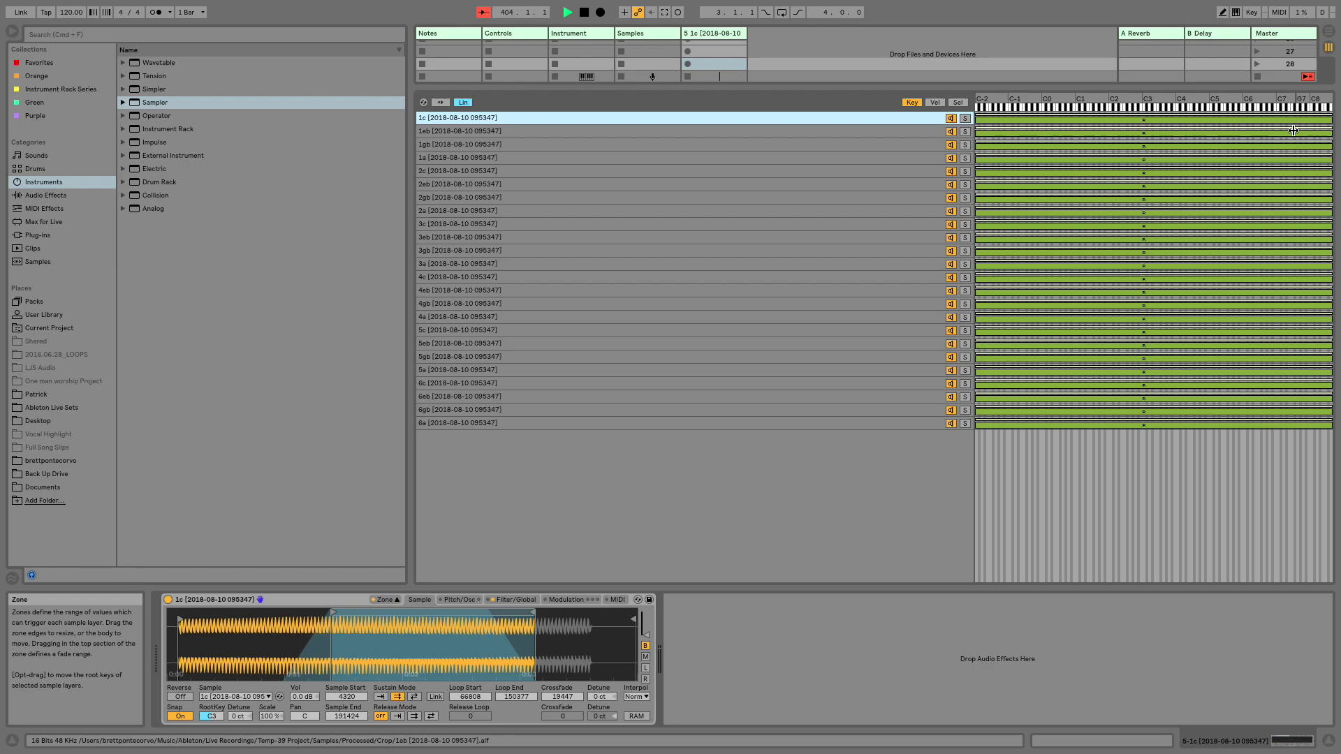
pyautogui.keyDown('shift'); pyautogui.click(492, 423); pyautogui.keyUp('shift')
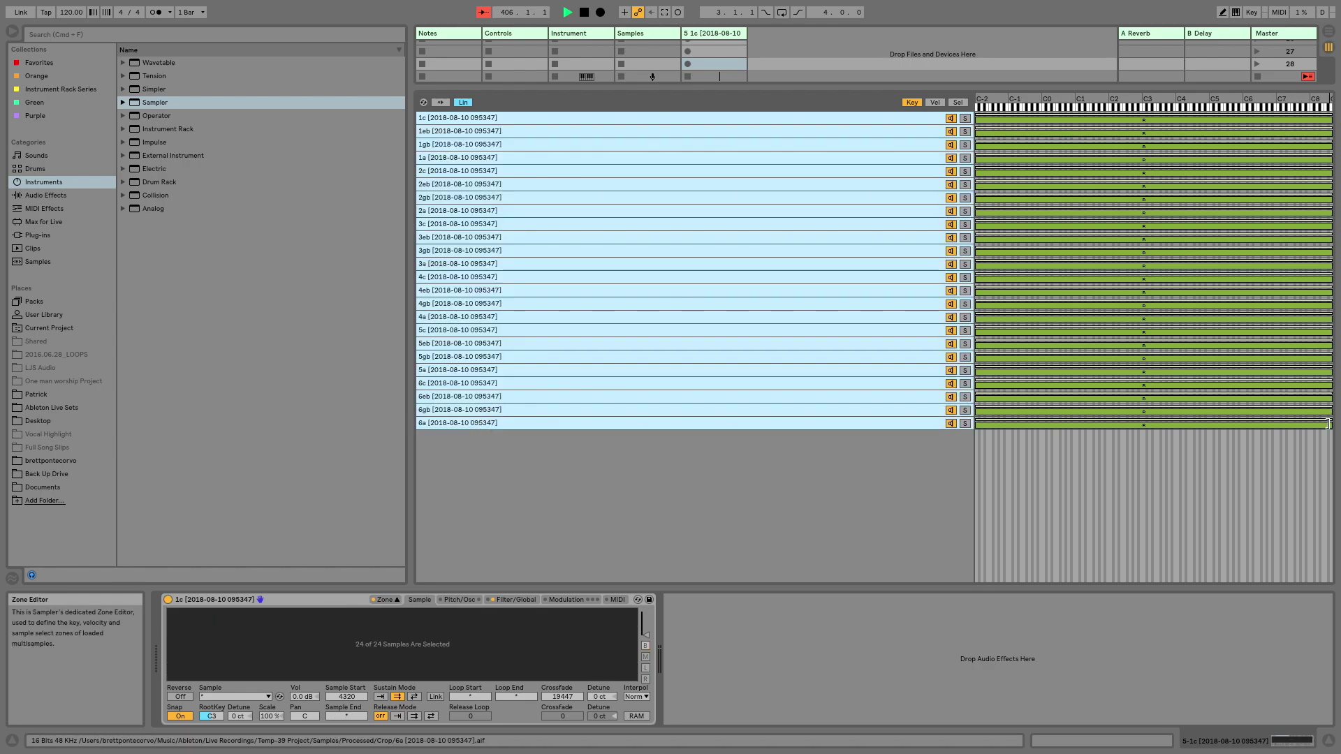
pyautogui.moveTo(1327, 415); pyautogui.dragTo(915, 434)
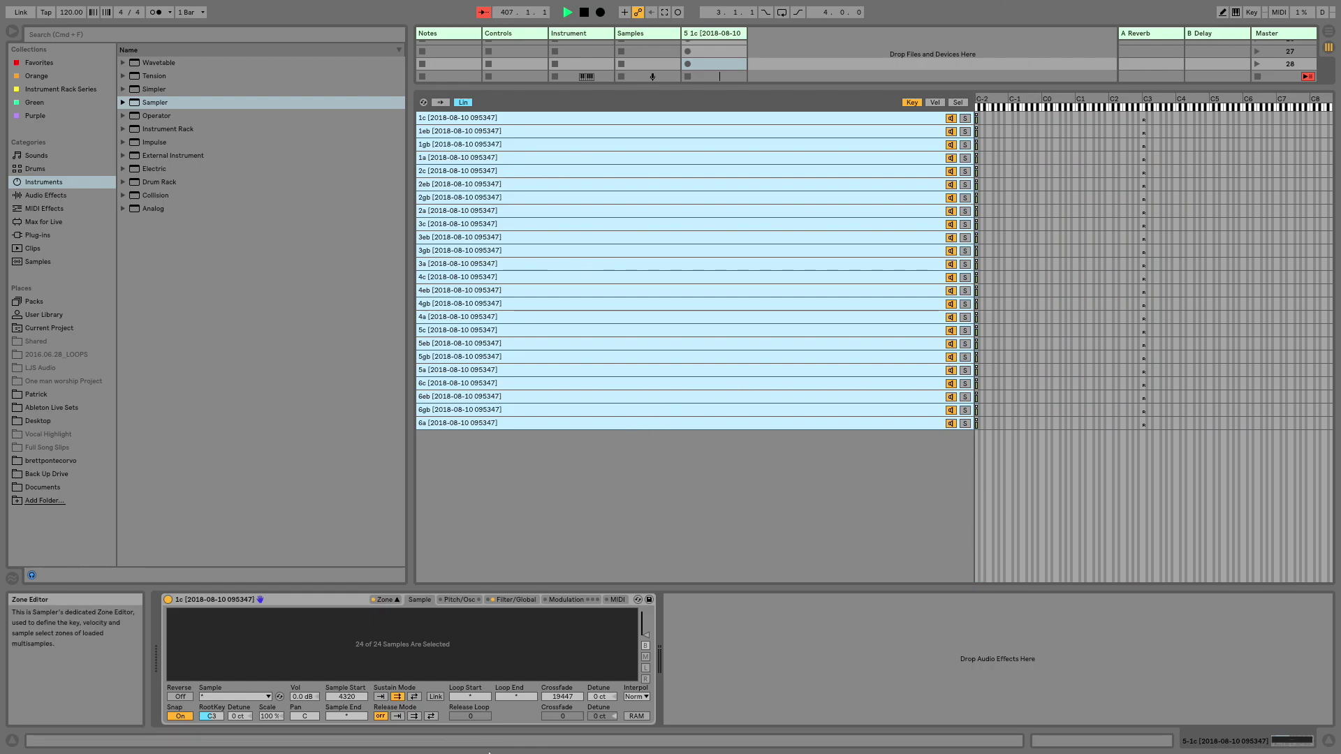
pyautogui.click(209, 716)
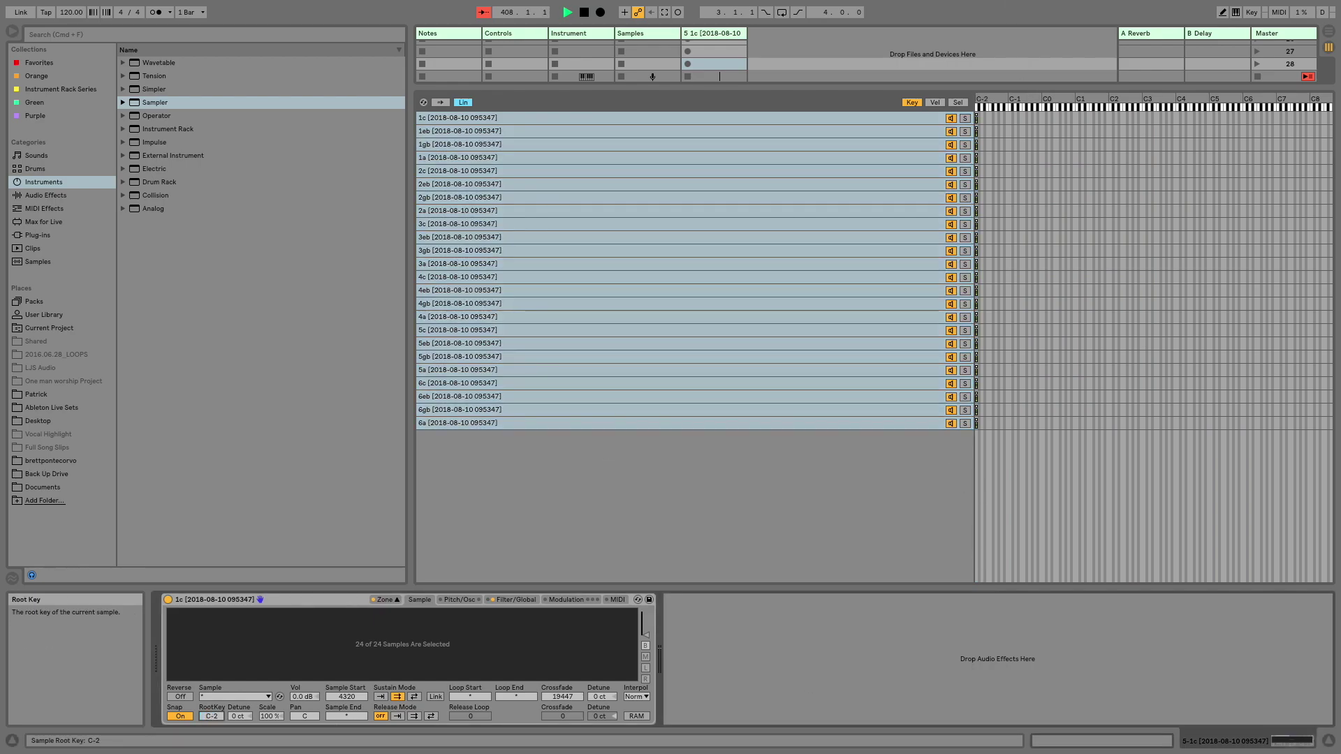
pyautogui.click(584, 519)
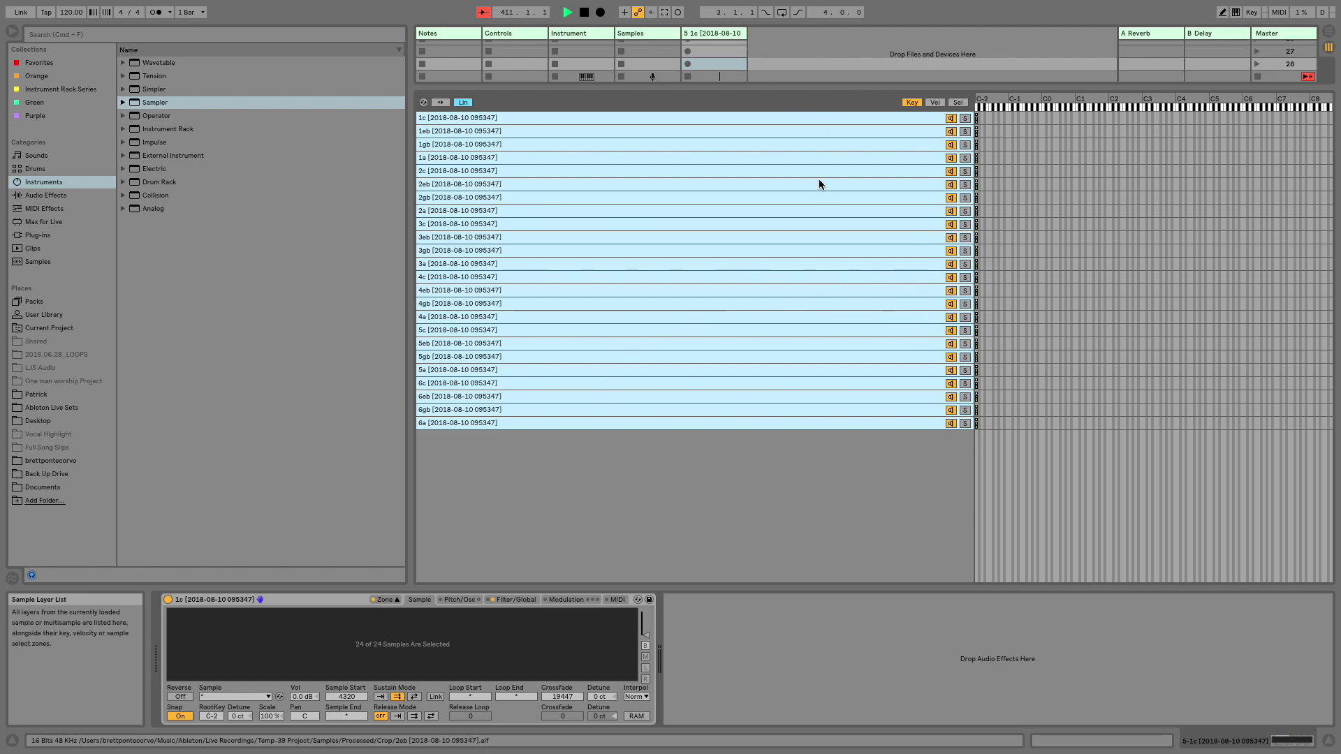
# Move the single-key zones of all layers up to C1 and set their root key to C1
pyautogui.moveTo(977, 142); pyautogui.dragTo(1036, 208)
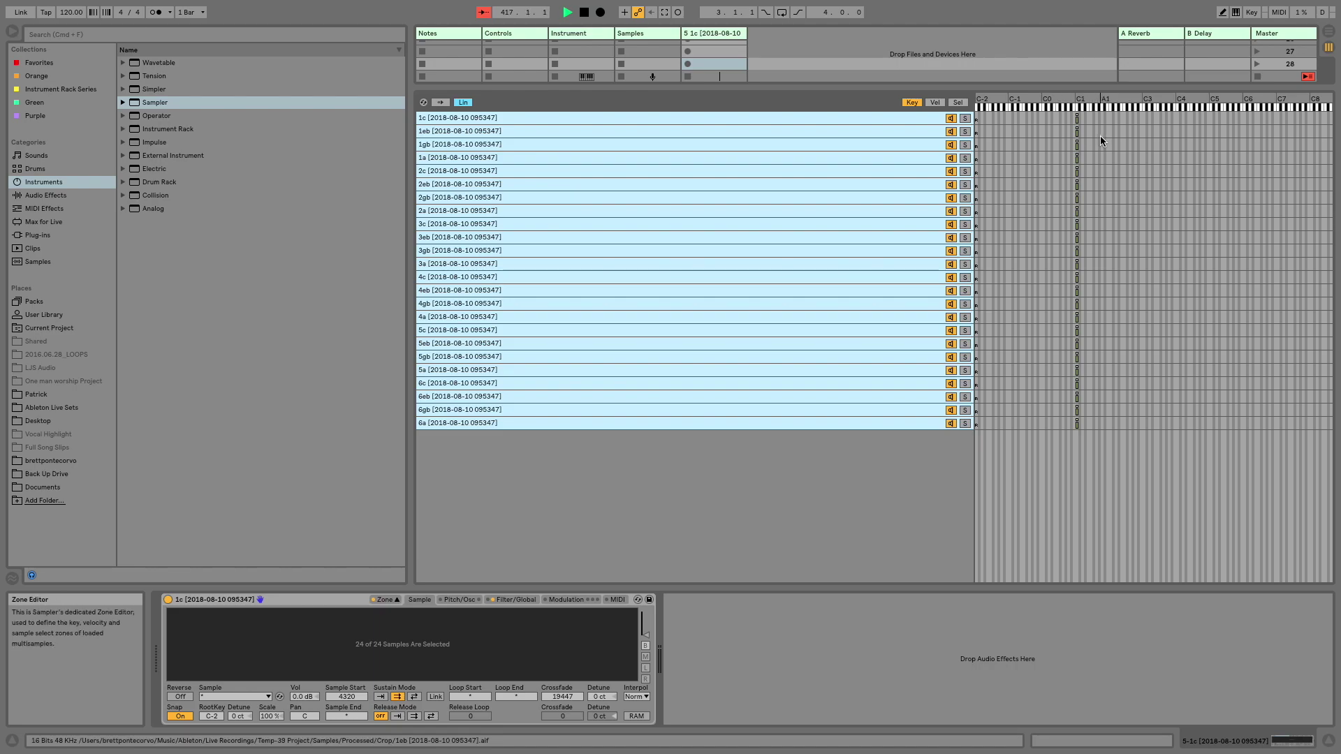
pyautogui.moveTo(433, 734)
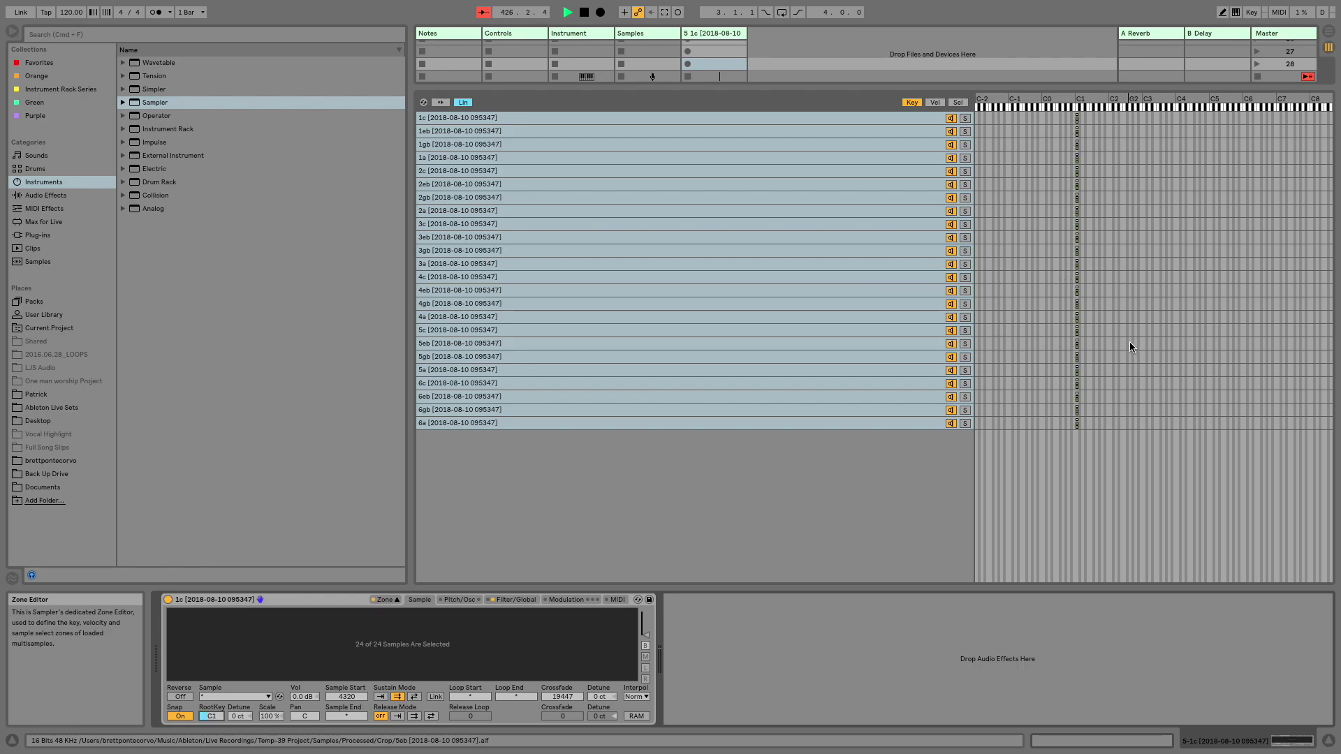
# Shift the key zones of layers 1eb through 6a up three semitones and set their root key to D#1
pyautogui.click(613, 131)
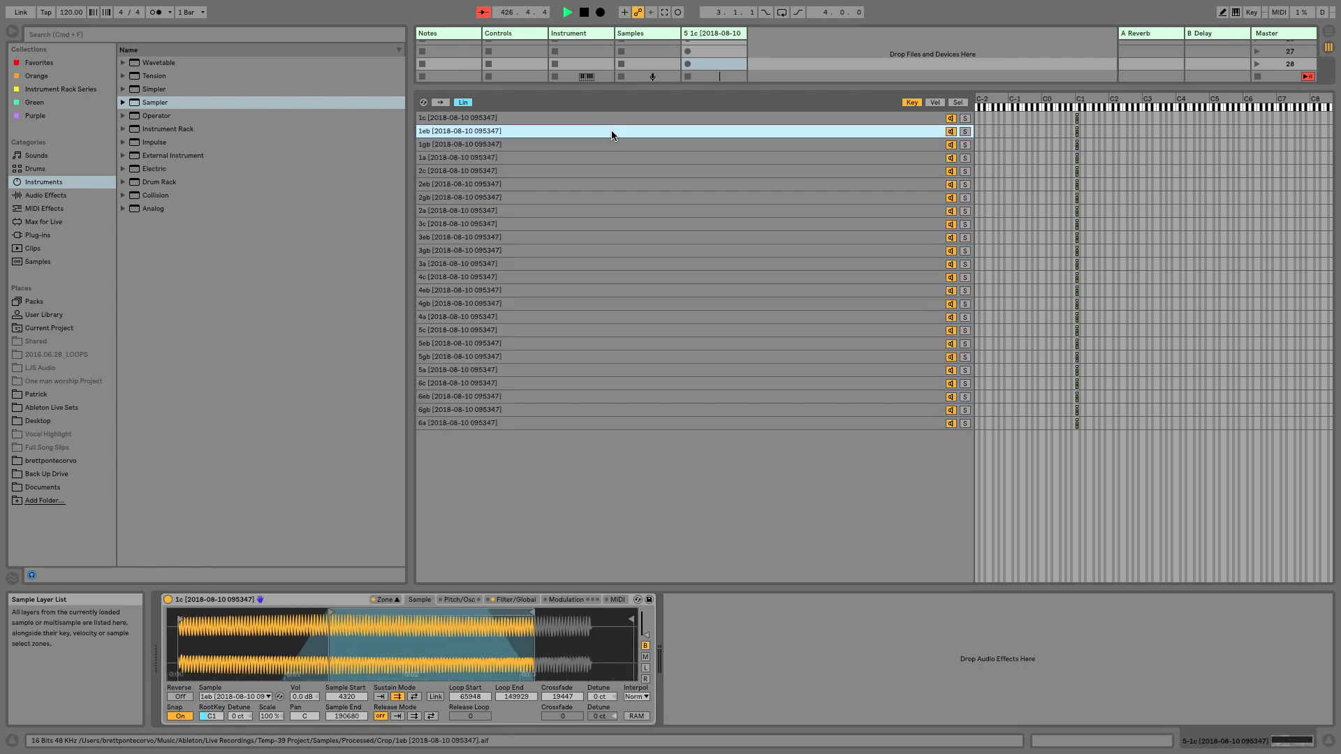
pyautogui.keyDown('shift'); pyautogui.click(574, 424); pyautogui.keyUp('shift')
pyautogui.press('Right')
pyautogui.press('Right')
pyautogui.press('Right')
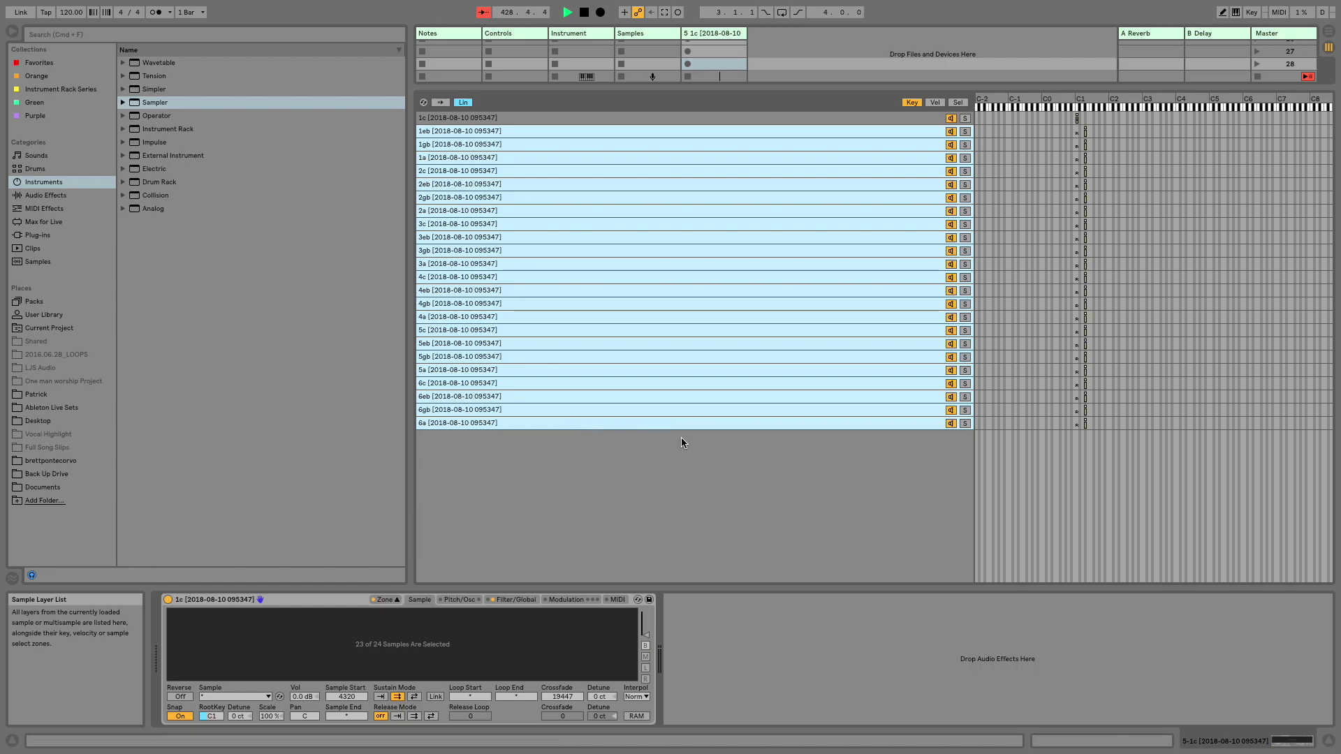
pyautogui.click(215, 717)
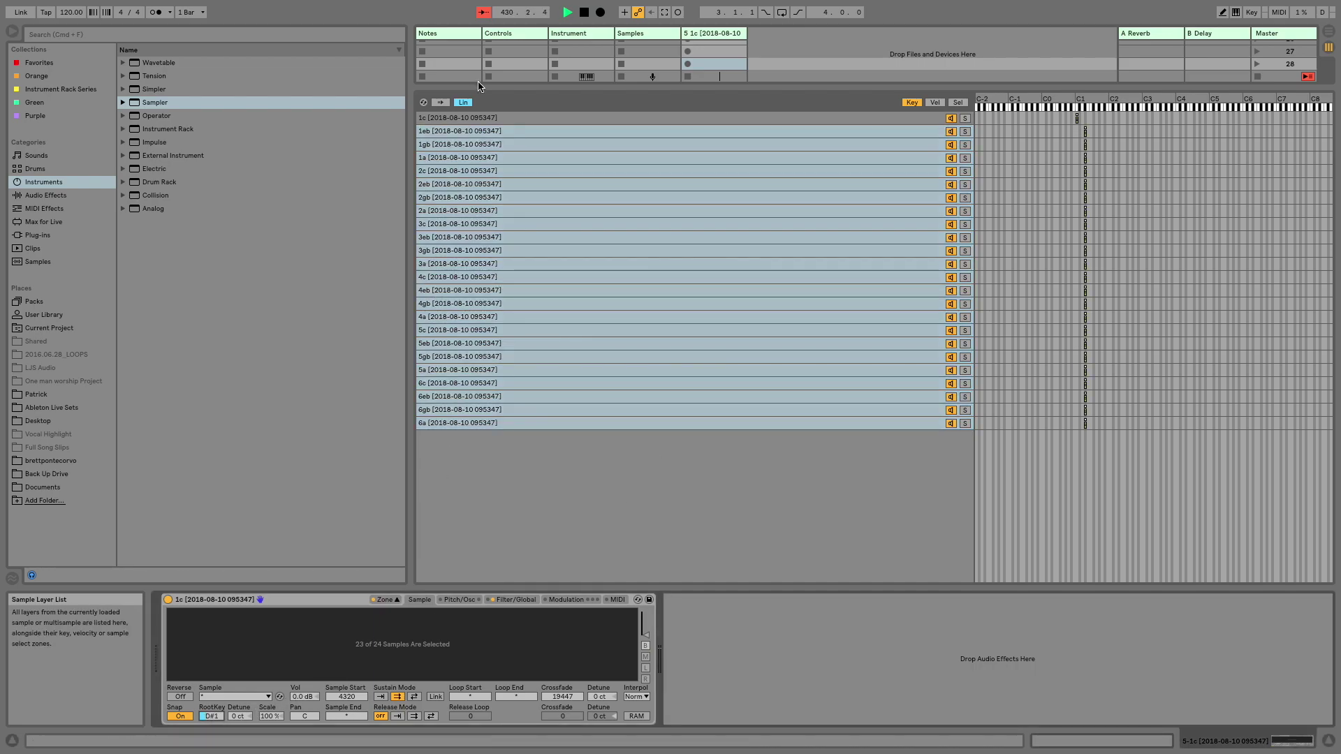
# Shift the key zones of layers 1gb through 6a up three semitones and set their root key to F#1
pyautogui.click(482, 144)
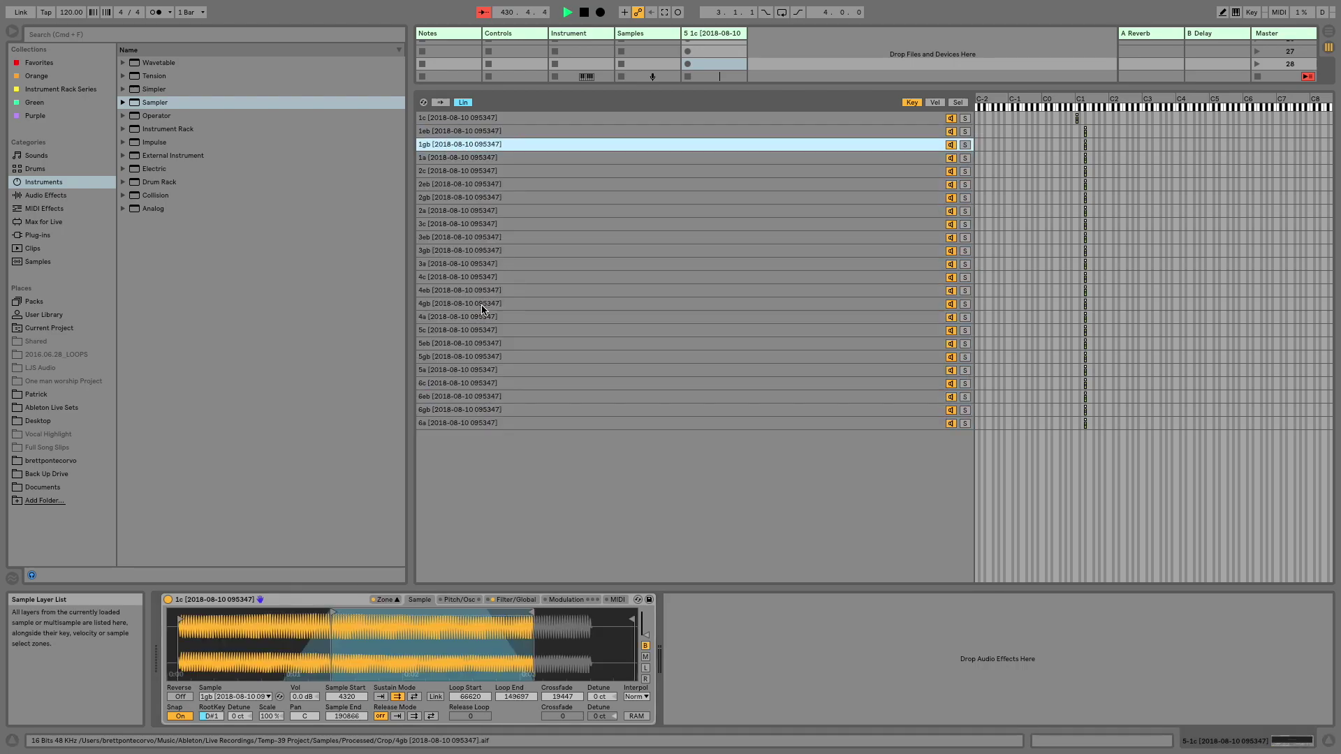
pyautogui.keyDown('shift'); pyautogui.click(479, 423); pyautogui.keyUp('shift')
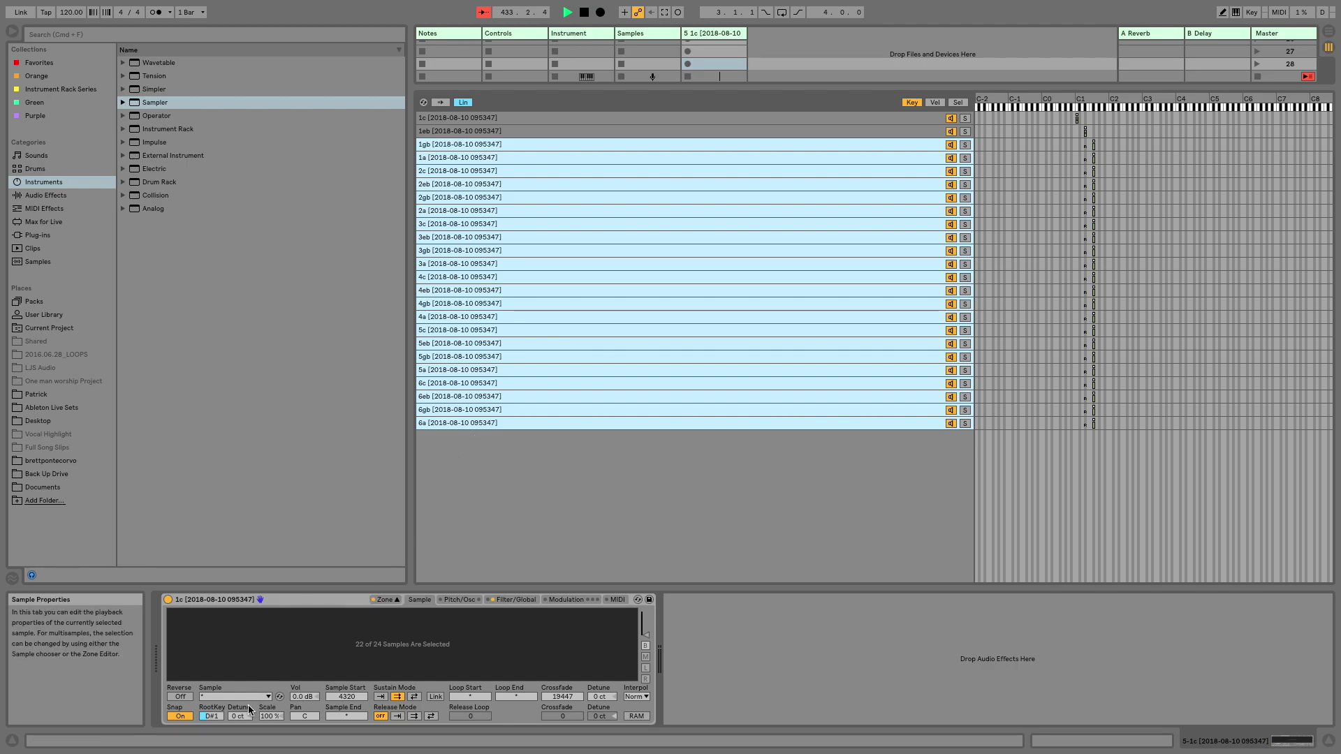
pyautogui.click(216, 718)
pyautogui.press('Up')
pyautogui.press('Up')
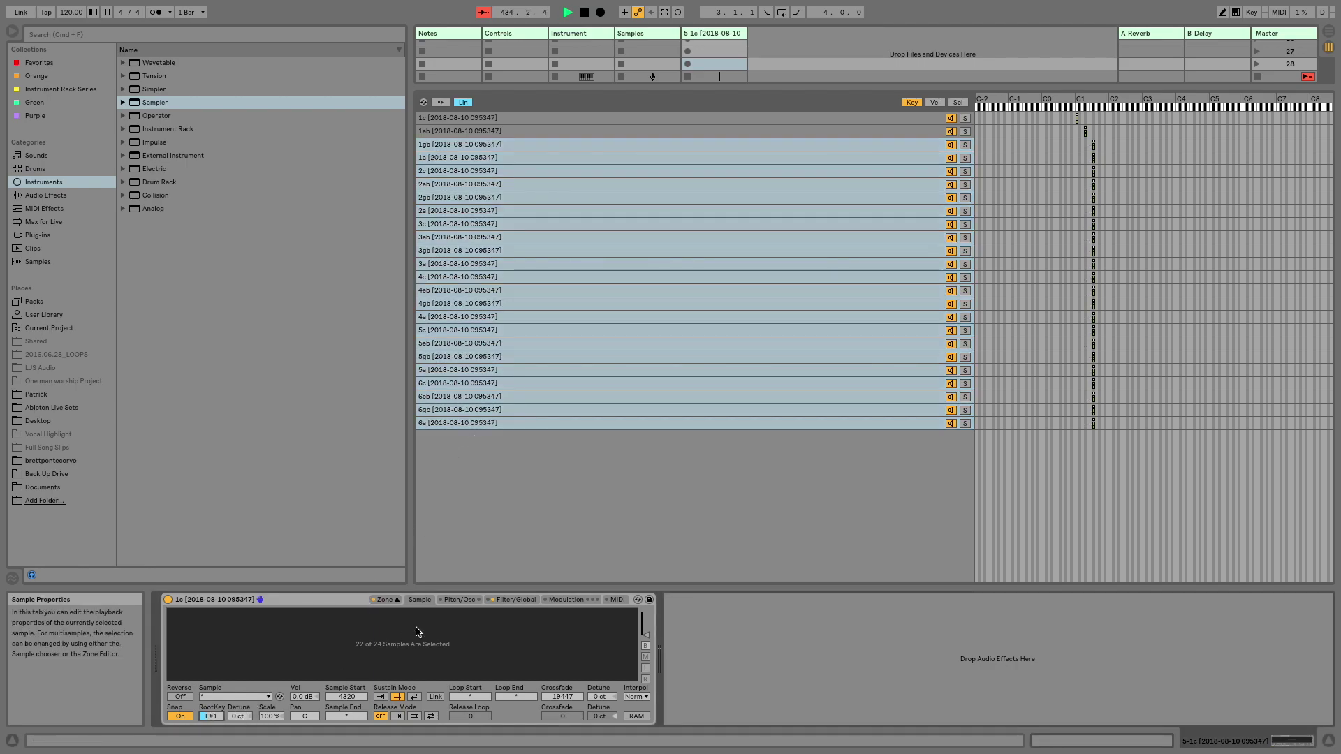
# Shift the key zones of layers 1a through 6a up three semitones and set their root key to A1
pyautogui.click(440, 157)
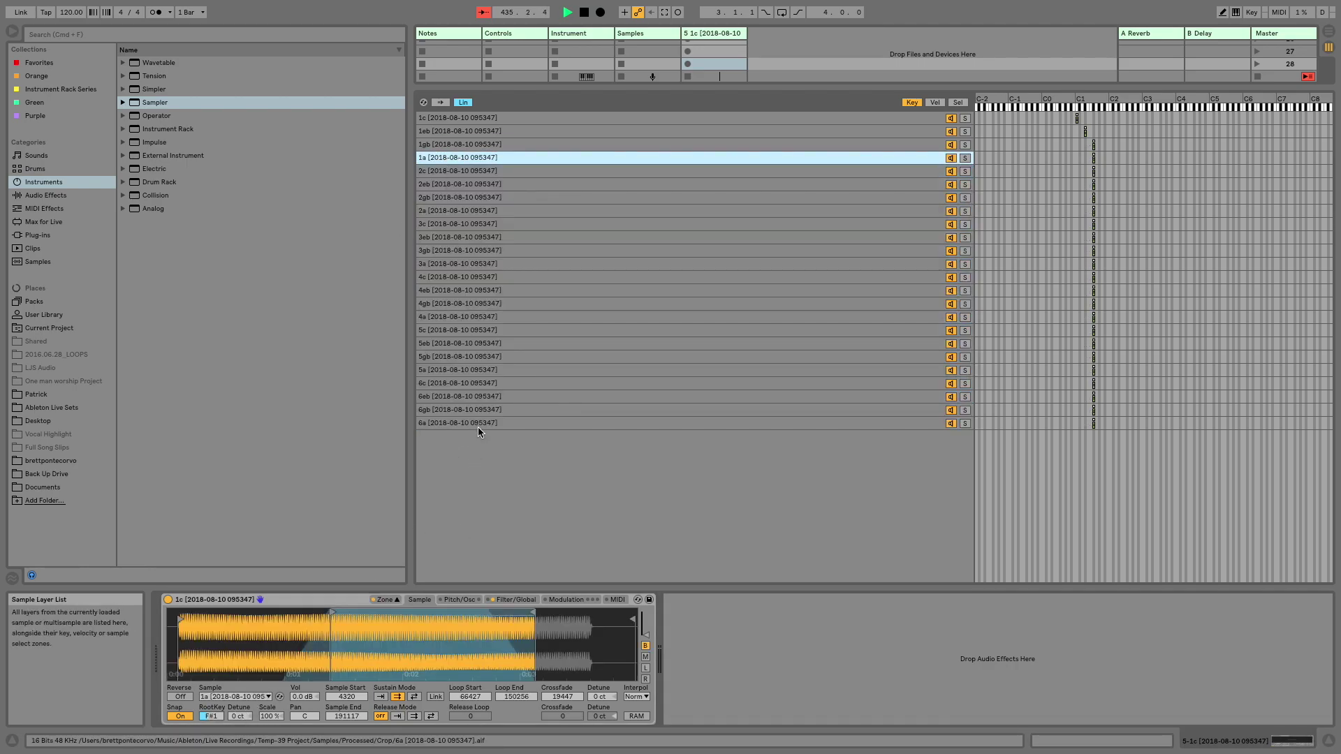
pyautogui.keyDown('shift'); pyautogui.click(479, 424); pyautogui.keyUp('shift')
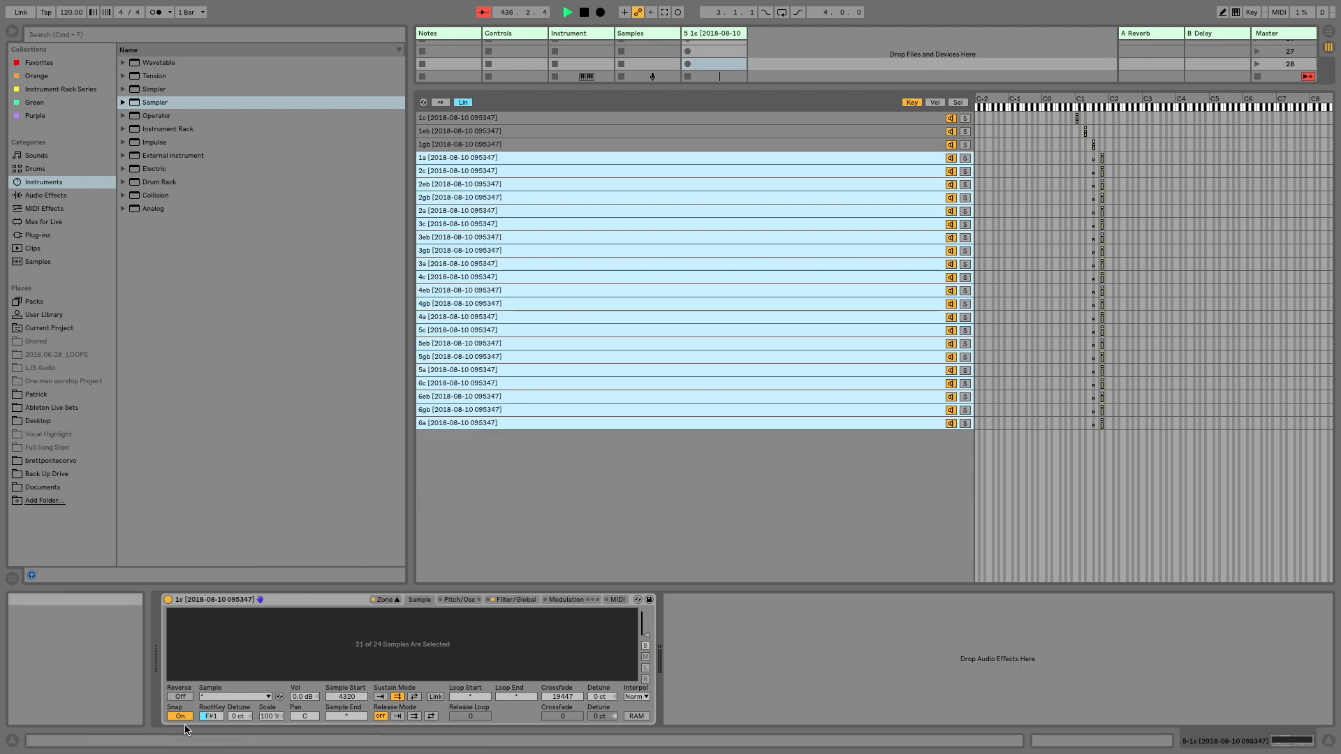
pyautogui.click(211, 716)
pyautogui.moveTo(210, 719); pyautogui.dragTo(211, 707)
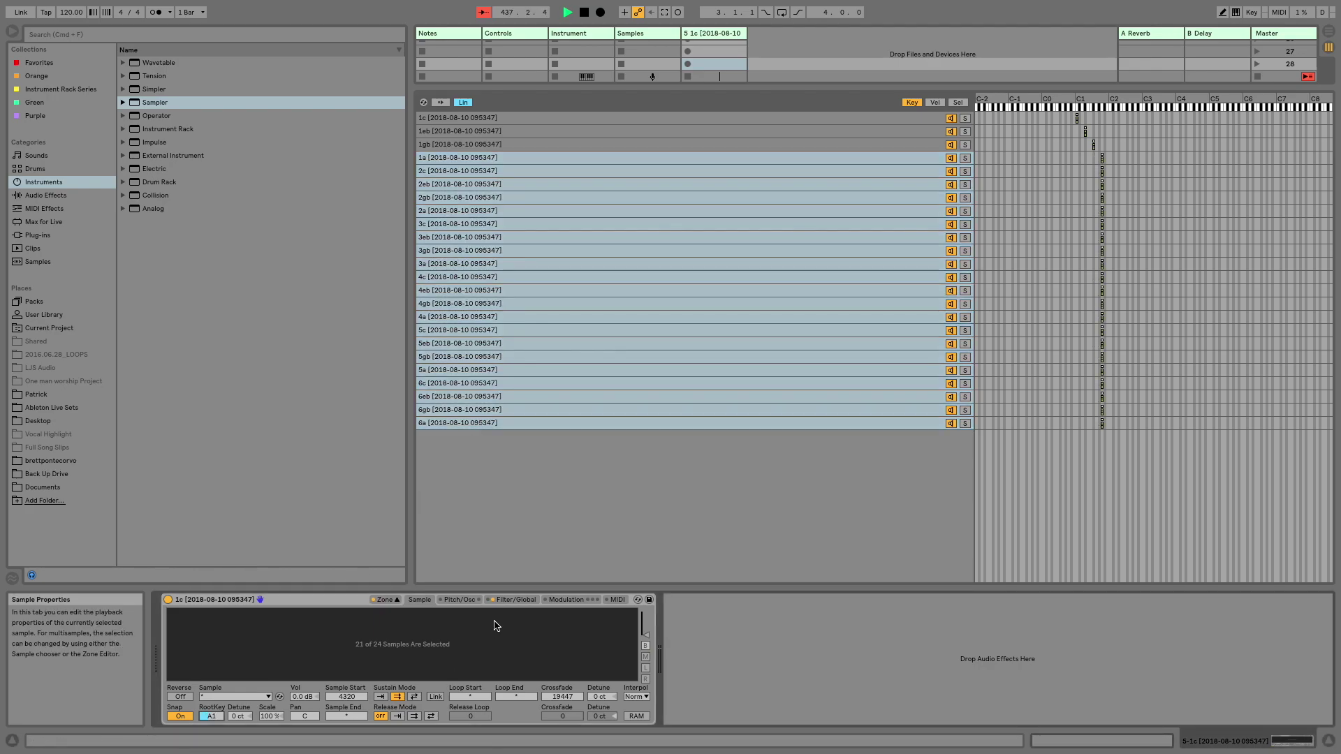
# Place layers 2c through 6a at successive three-semitone intervals with matching root keys, ending with 6a at A6
pyautogui.click(508, 175)
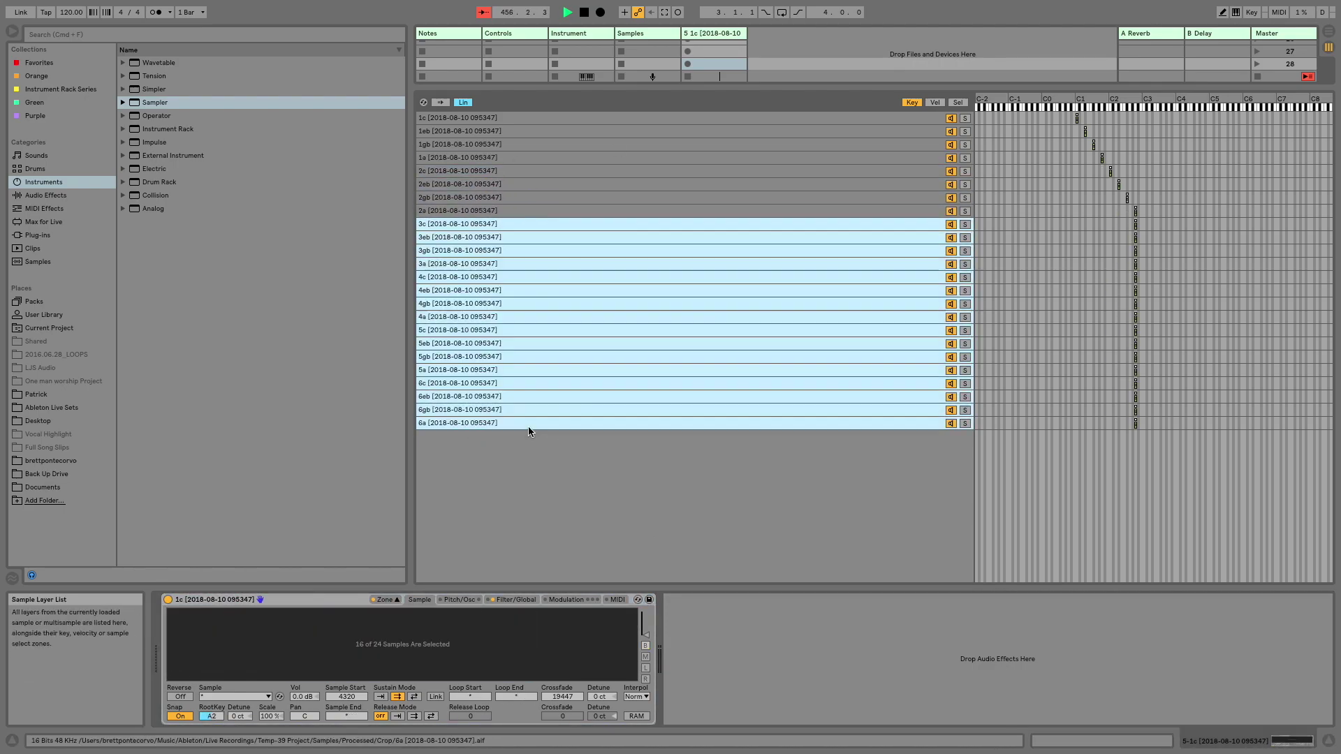
pyautogui.click(461, 316)
pyautogui.keyDown('shift'); pyautogui.click(461, 423); pyautogui.keyUp('shift')
pyautogui.moveTo(211, 719)
pyautogui.mouseDown()
pyautogui.moveTo(211, 705)
pyautogui.moveTo(218, 720)
pyautogui.mouseUp()
pyautogui.click(461, 357)
pyautogui.click(461, 396)
pyautogui.click(461, 423)
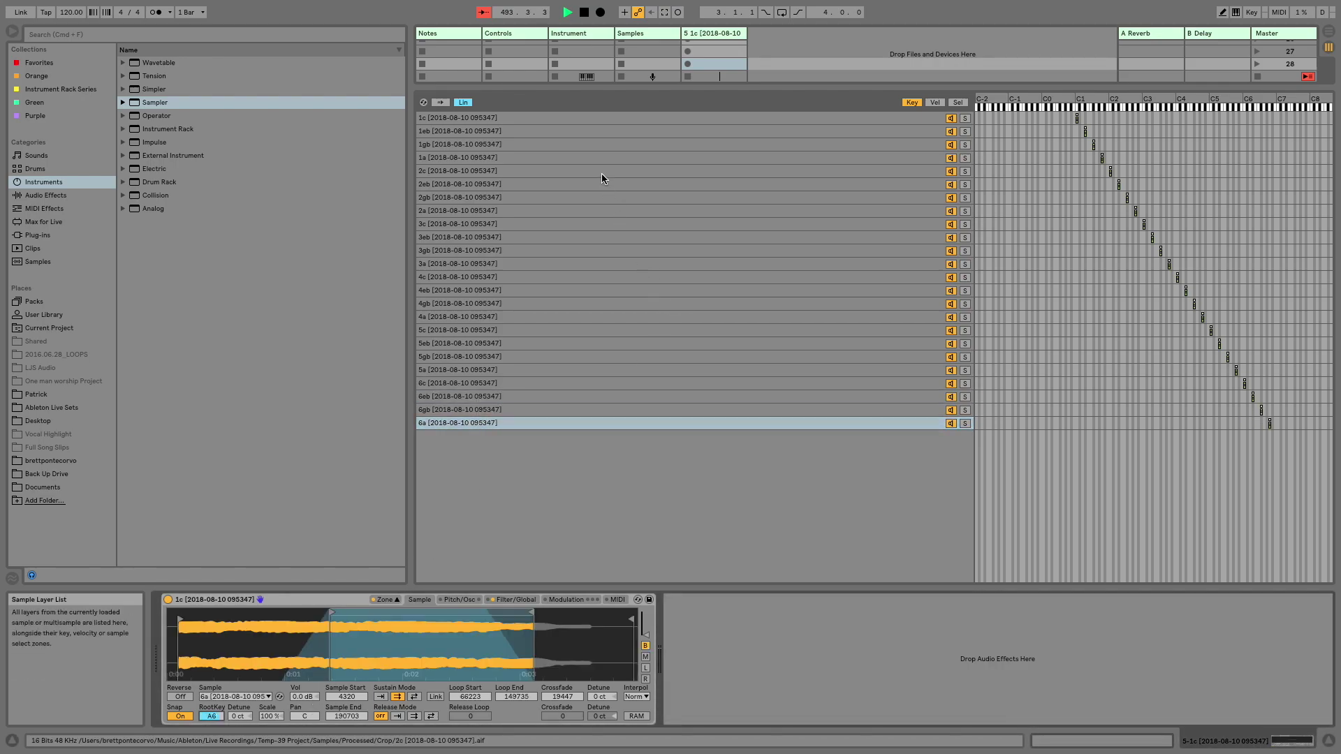
# Distribute the key ranges of all layers around their root keys
pyautogui.click(604, 119)
pyautogui.press('super+a')
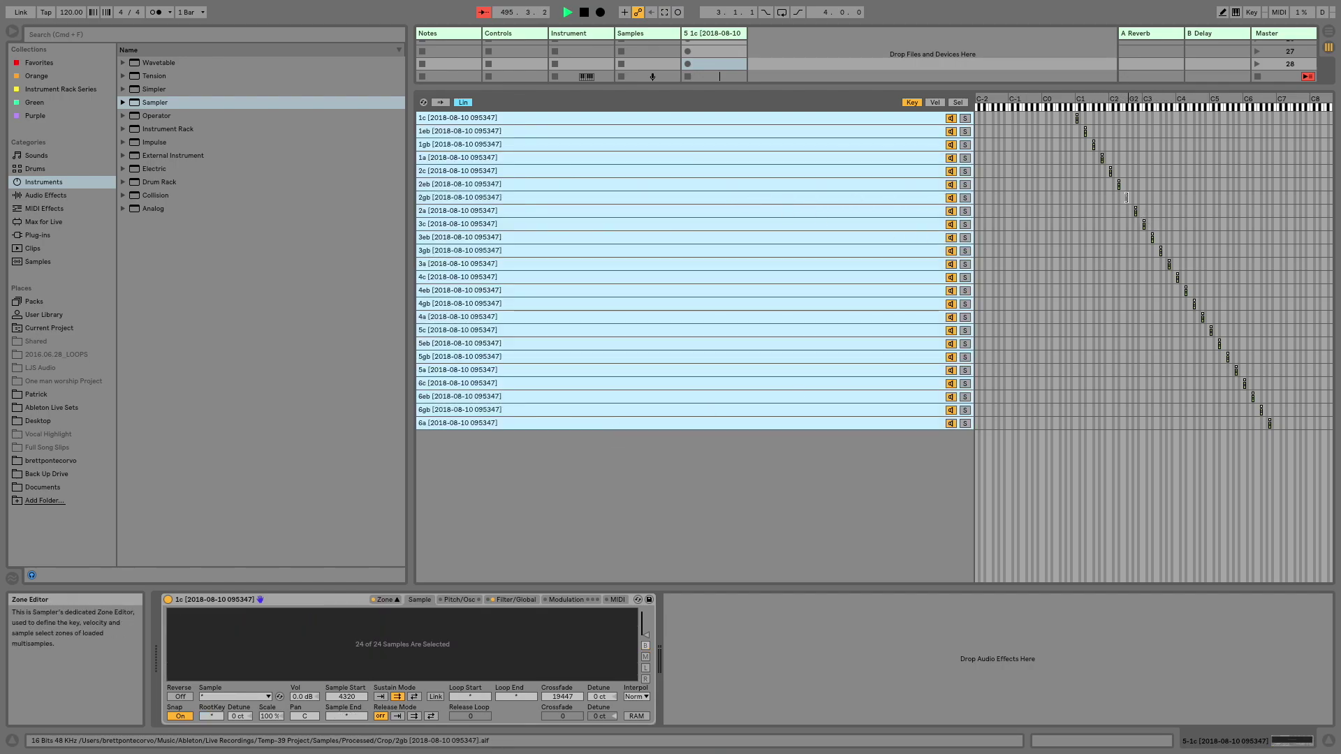
pyautogui.rightClick(1126, 199)
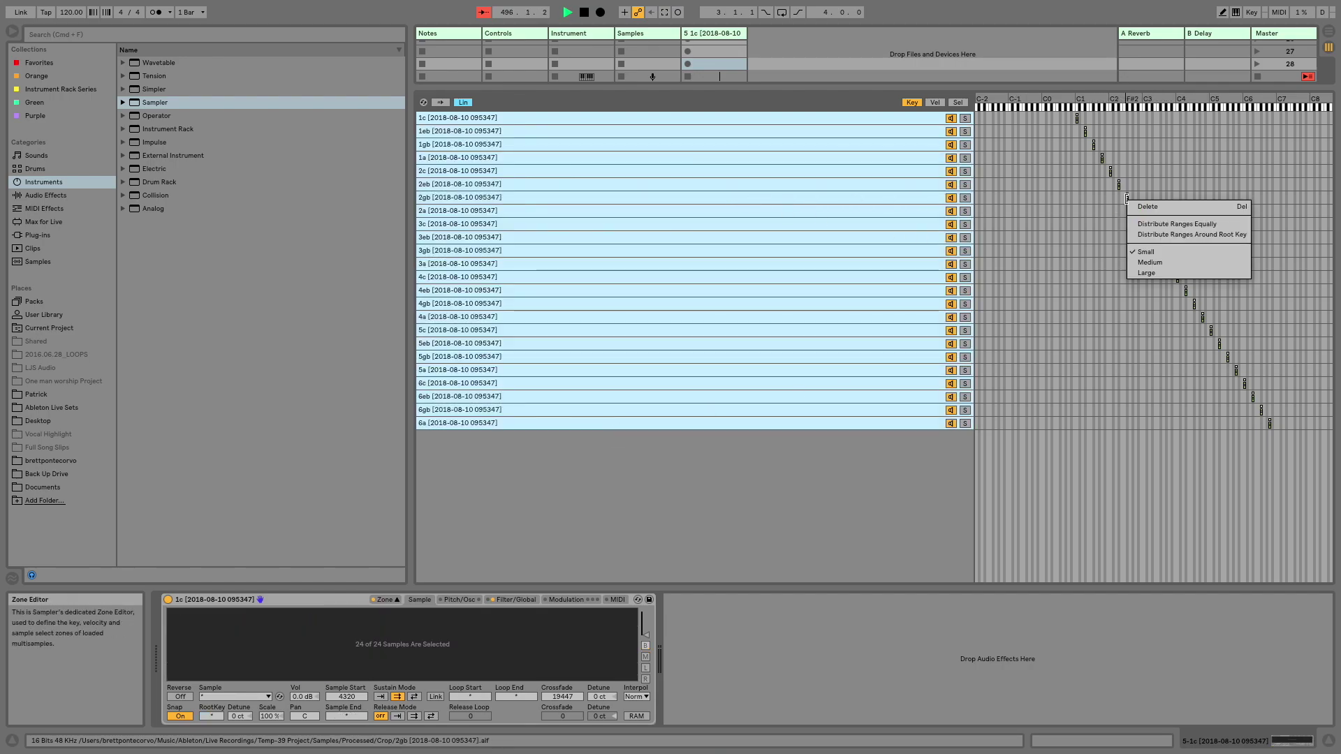
pyautogui.click(1196, 236)
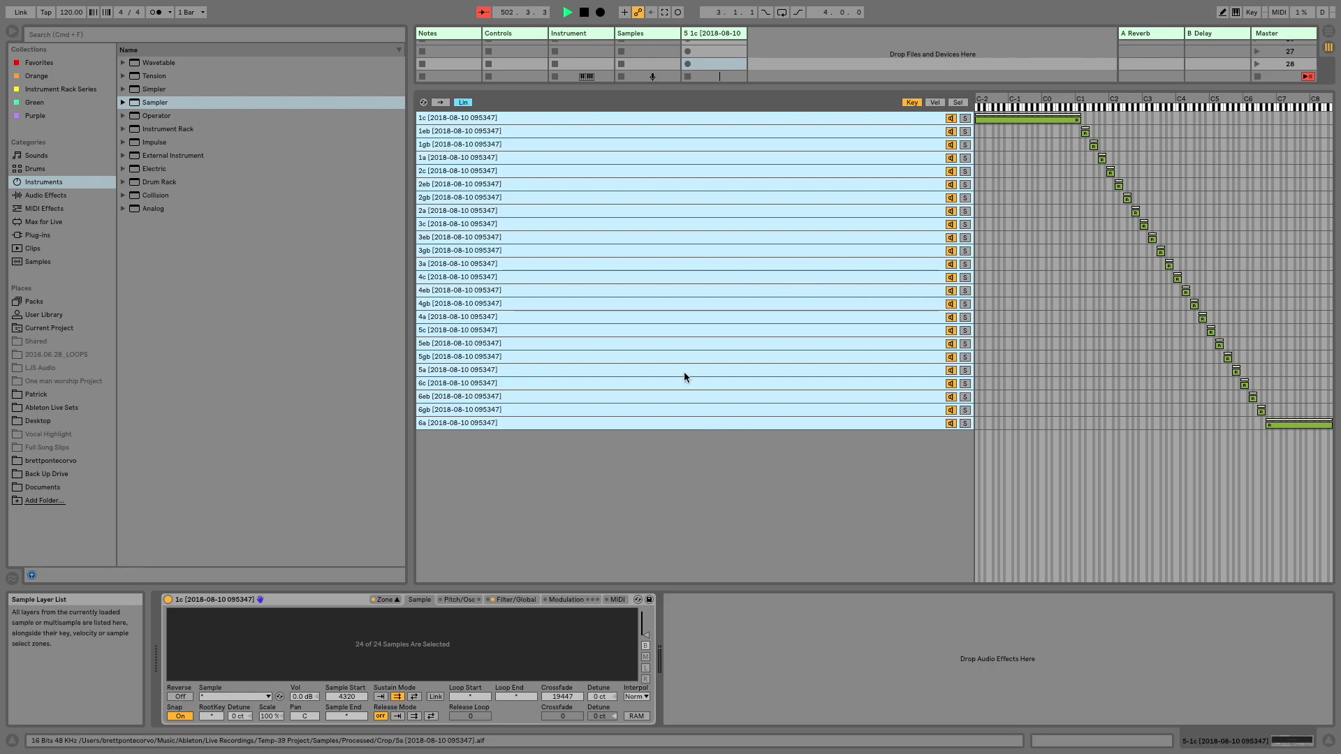
# Select the 4a layer and enable the Sampler's pitch envelope
pyautogui.click(702, 315)
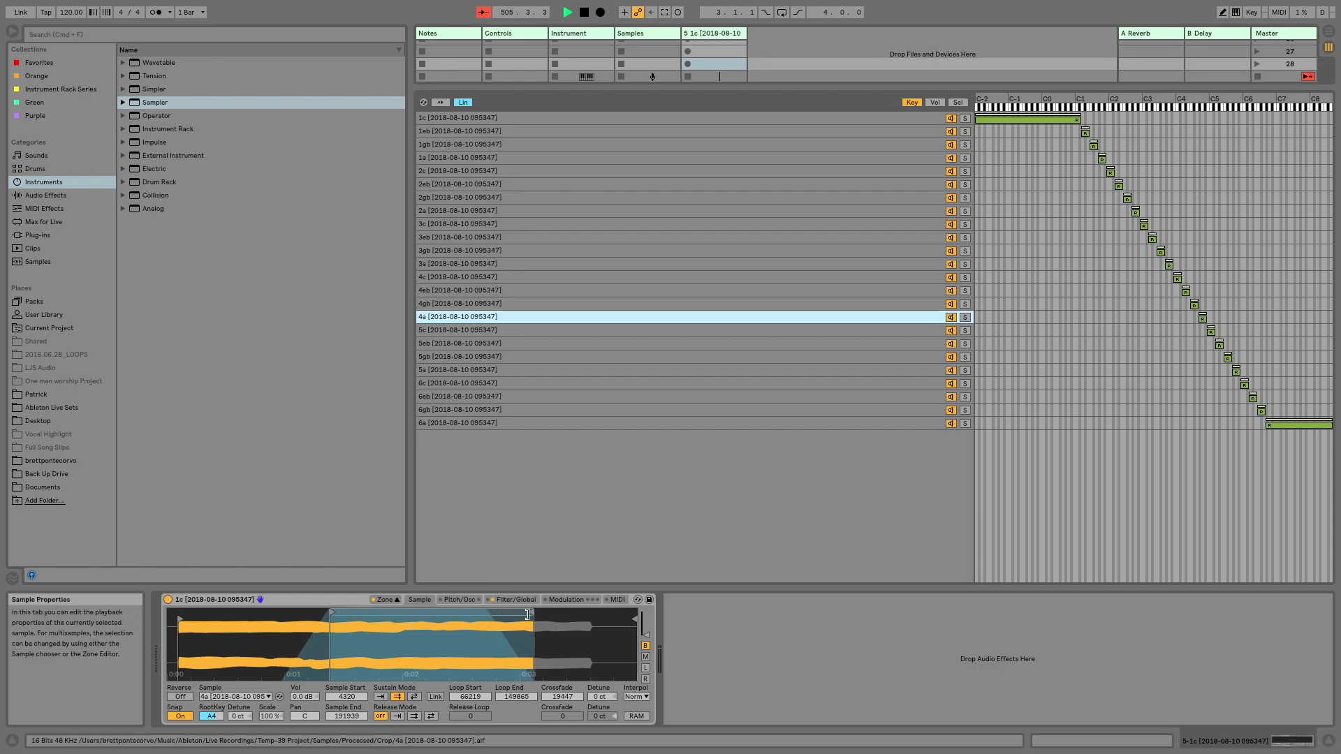
pyautogui.click(468, 600)
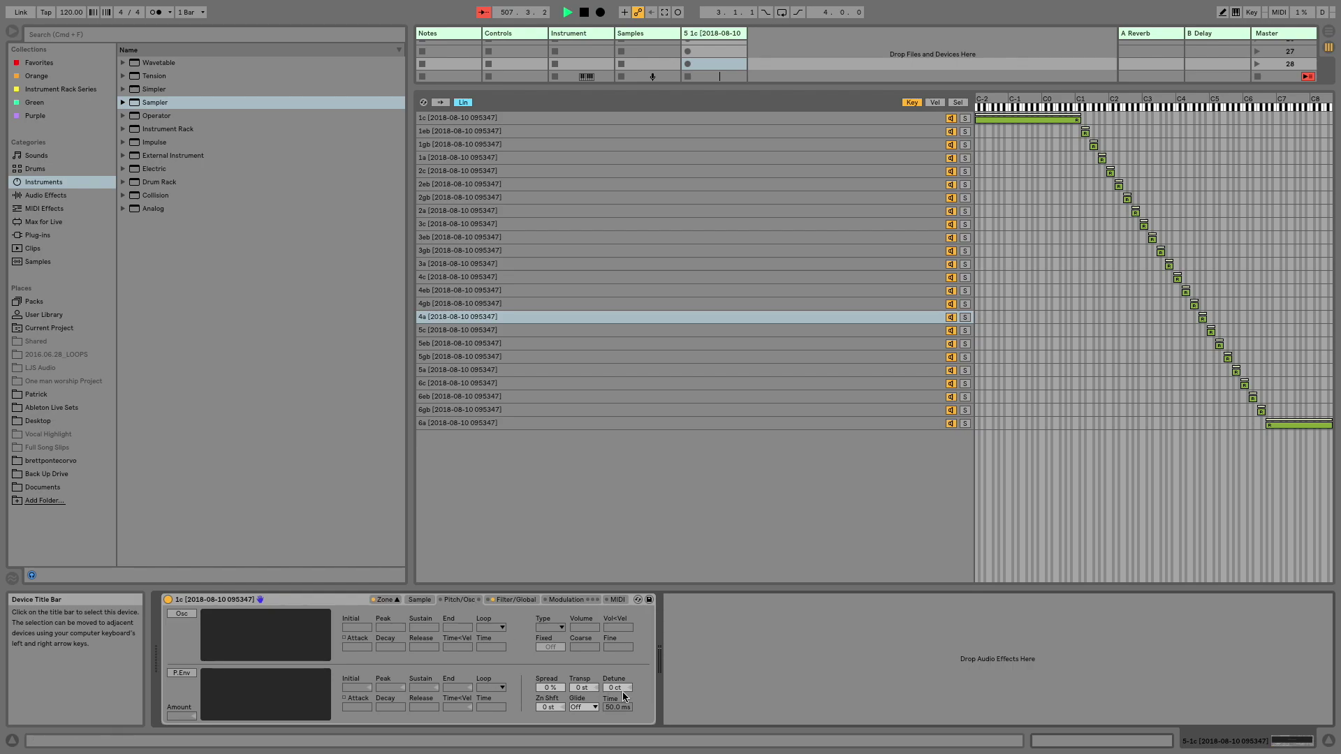
pyautogui.click(180, 674)
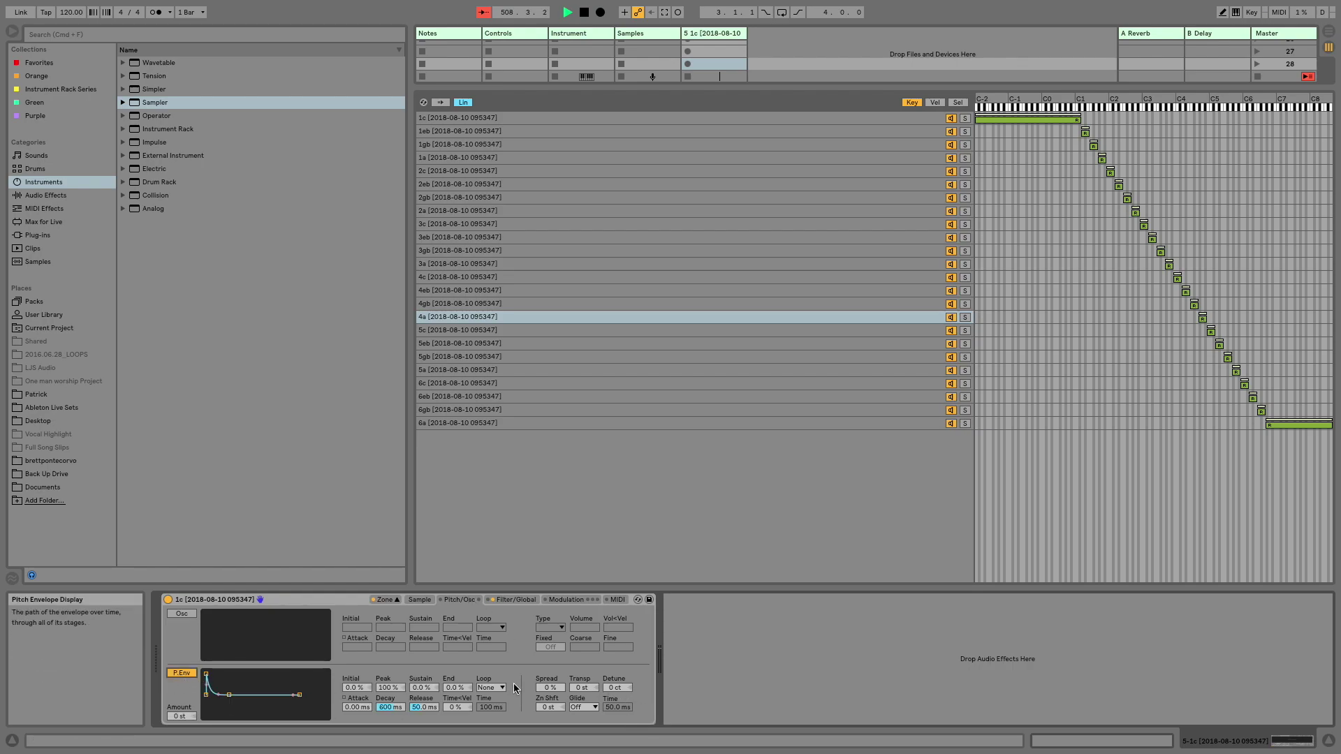
# Set the Sampler's glide mode to Glide with a glide time of 14.1 ms
pyautogui.click(594, 707)
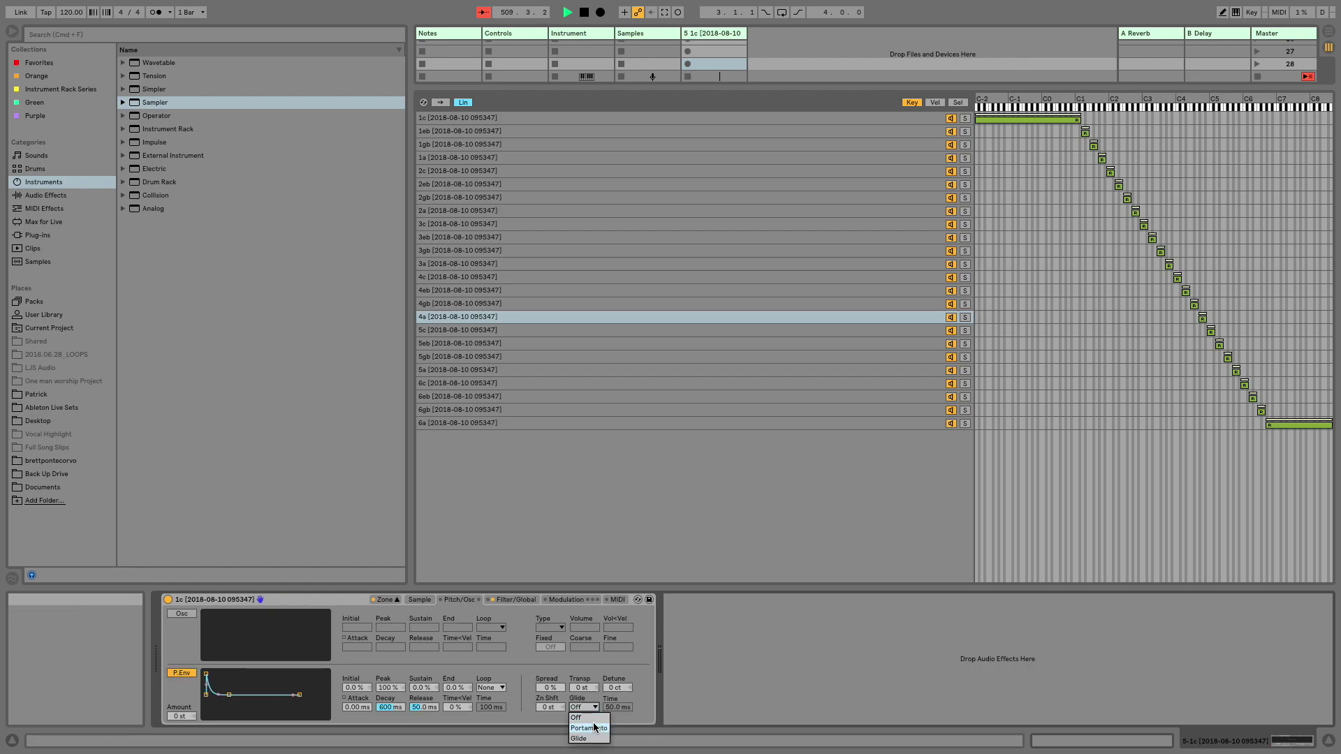
pyautogui.click(588, 739)
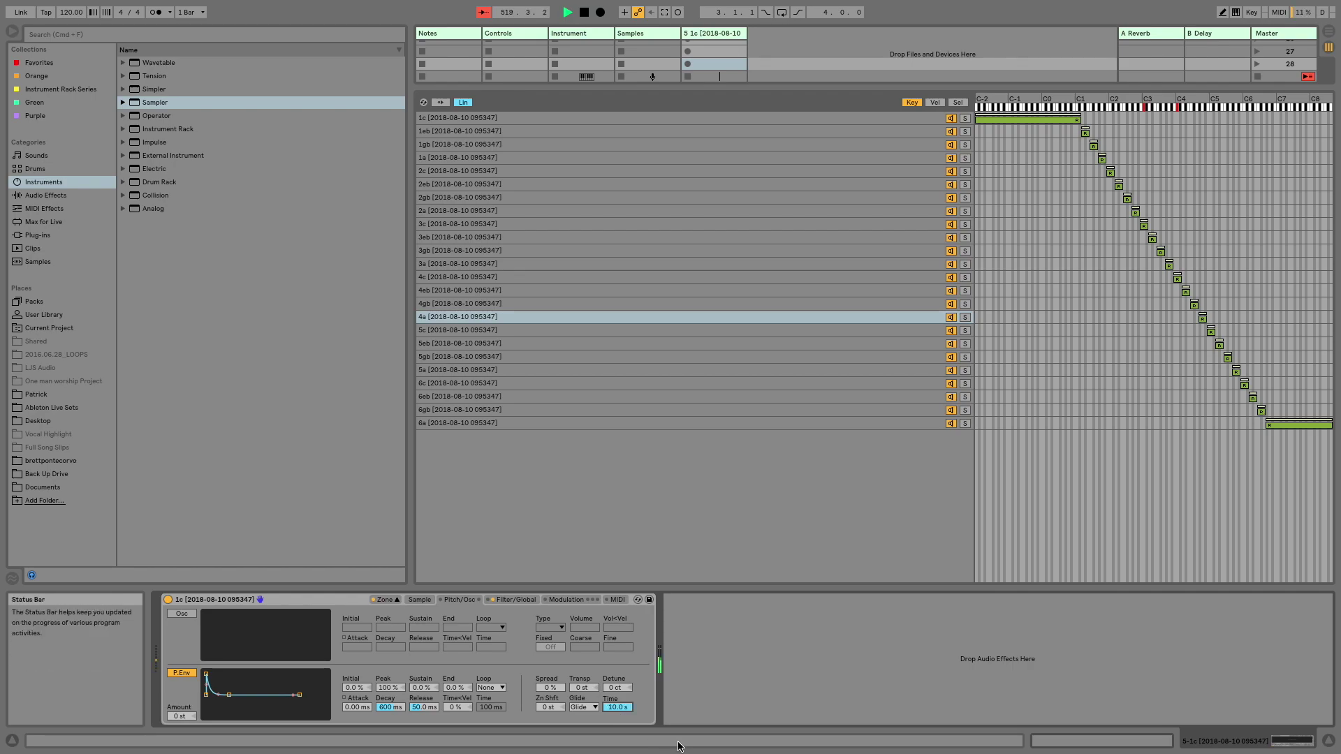
pyautogui.moveTo(617, 707)
pyautogui.mouseDown()
pyautogui.moveTo(617, 730)
pyautogui.moveTo(618, 696)
pyautogui.mouseUp()
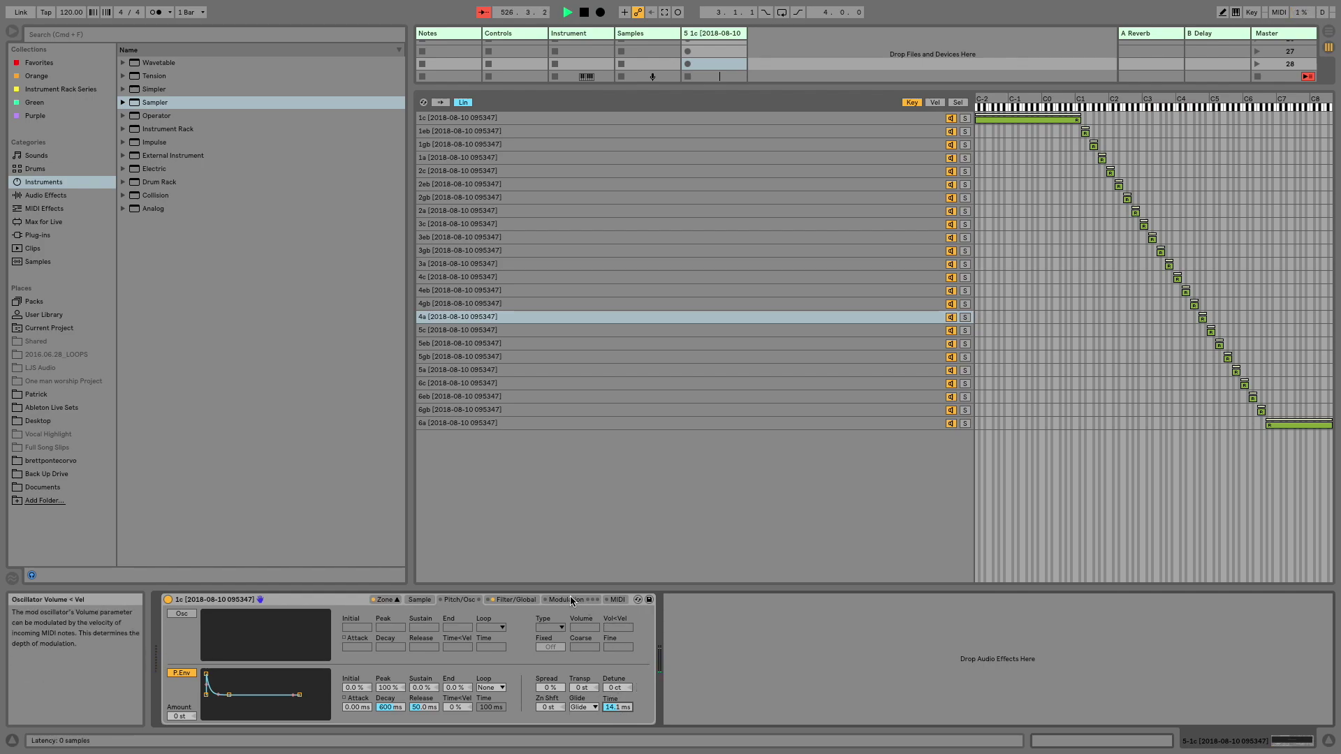
# Set the filter to 5.47 kHz with 37 % resonance, and raise the filter envelope amount to 72
pyautogui.click(515, 600)
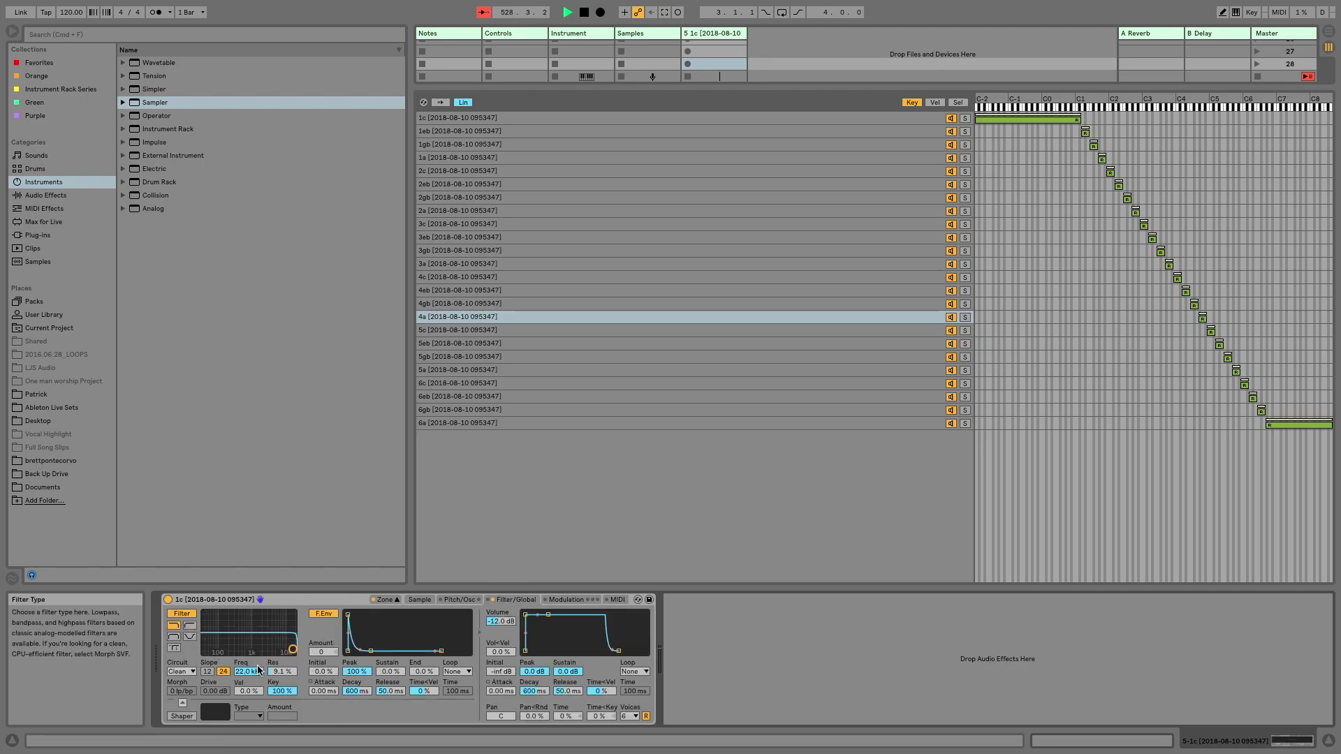
pyautogui.moveTo(292, 650); pyautogui.dragTo(266, 641)
pyautogui.moveTo(267, 641); pyautogui.dragTo(274, 640)
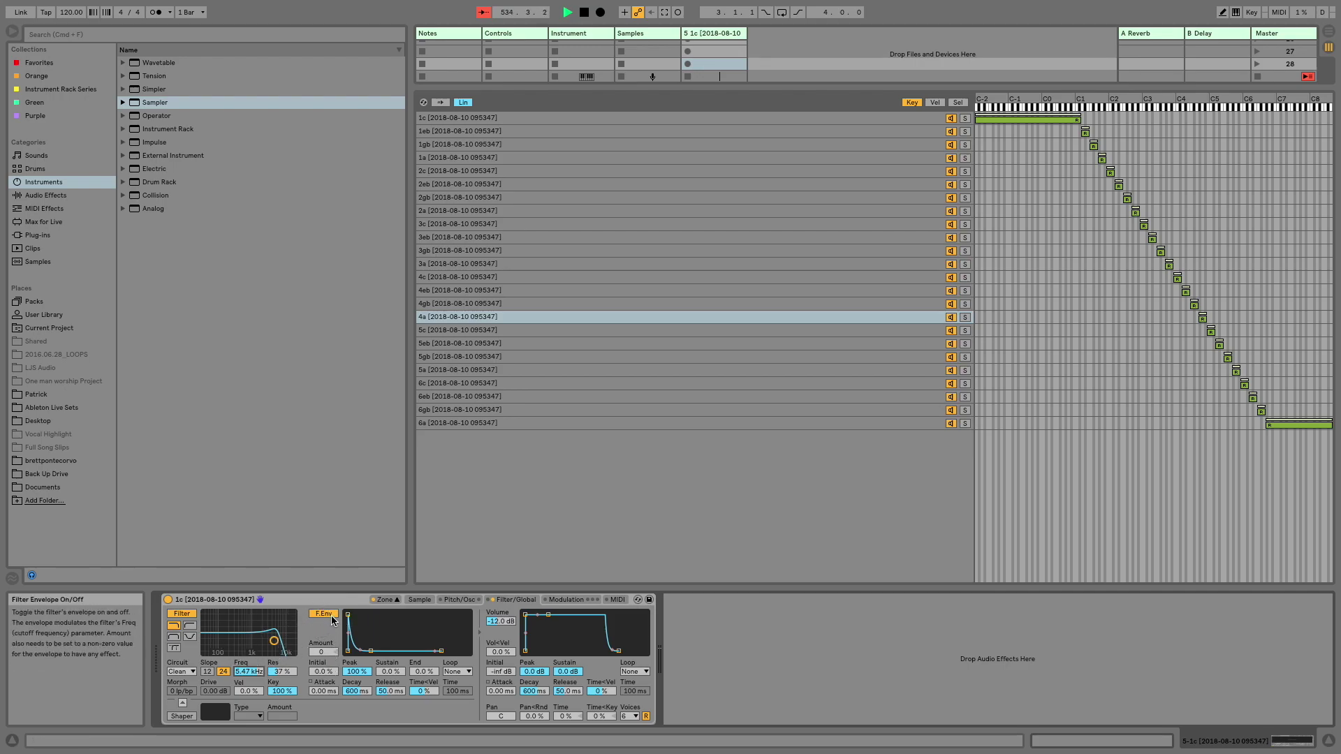
pyautogui.moveTo(323, 652); pyautogui.dragTo(323, 626)
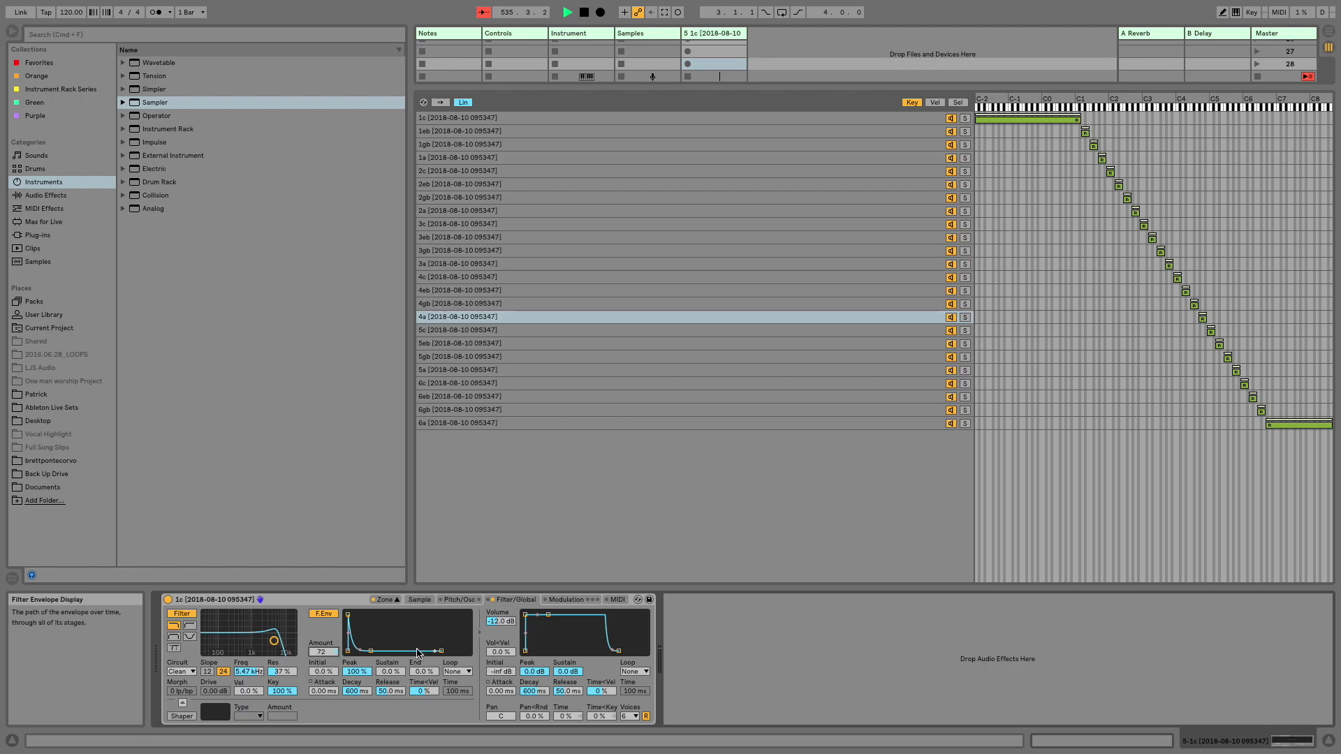
# Set the filter envelope's attack to 154 ms and sustain to 82 %, and the filter to 2.28 kHz with 38 % resonance
pyautogui.moveTo(323, 691); pyautogui.dragTo(278, 674)
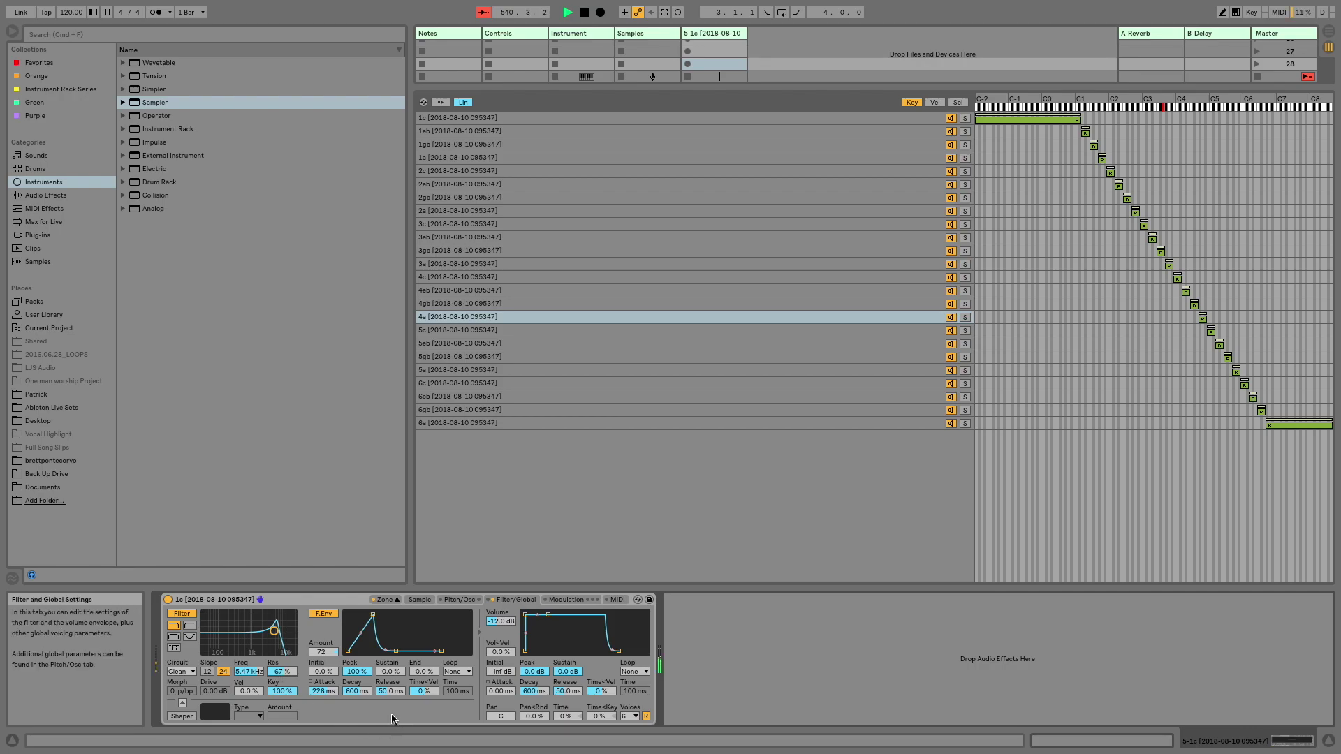
pyautogui.moveTo(324, 690)
pyautogui.mouseDown()
pyautogui.moveTo(324, 672)
pyautogui.moveTo(249, 691)
pyautogui.moveTo(325, 713)
pyautogui.mouseUp()
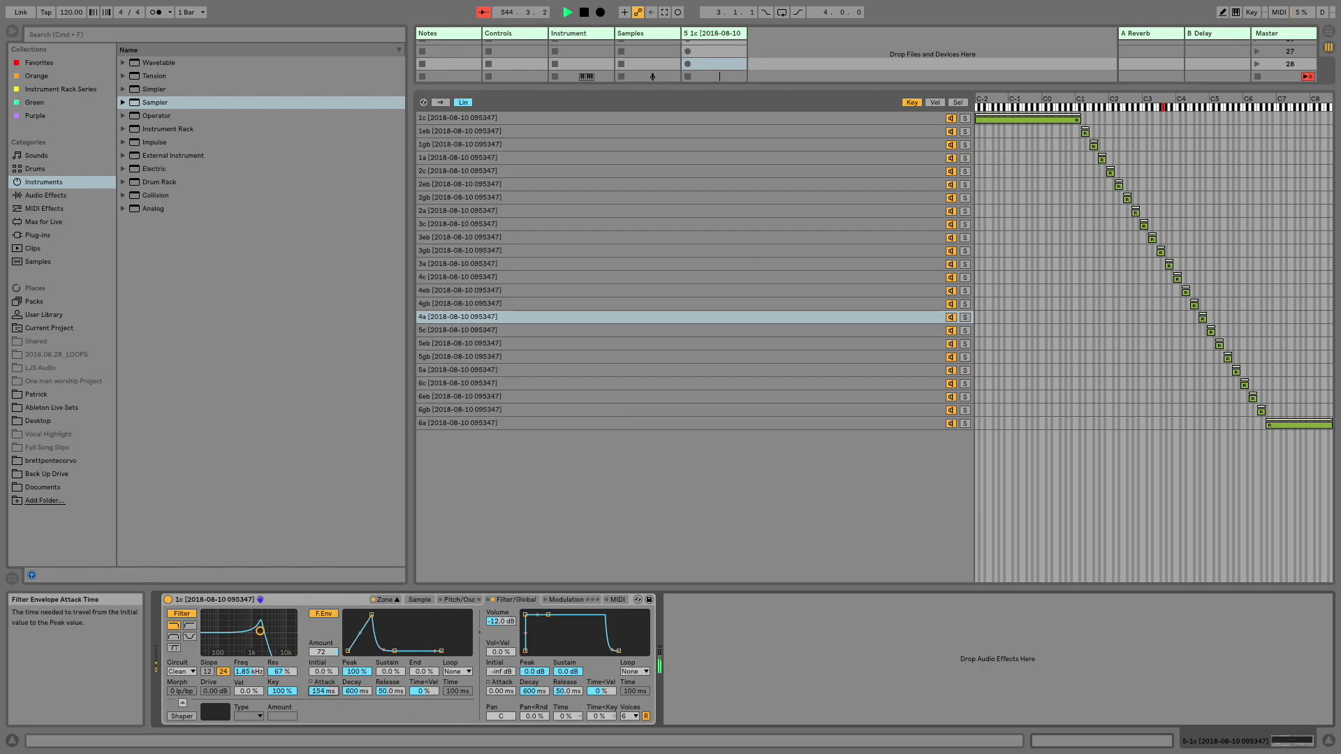
pyautogui.moveTo(400, 673); pyautogui.dragTo(399, 614)
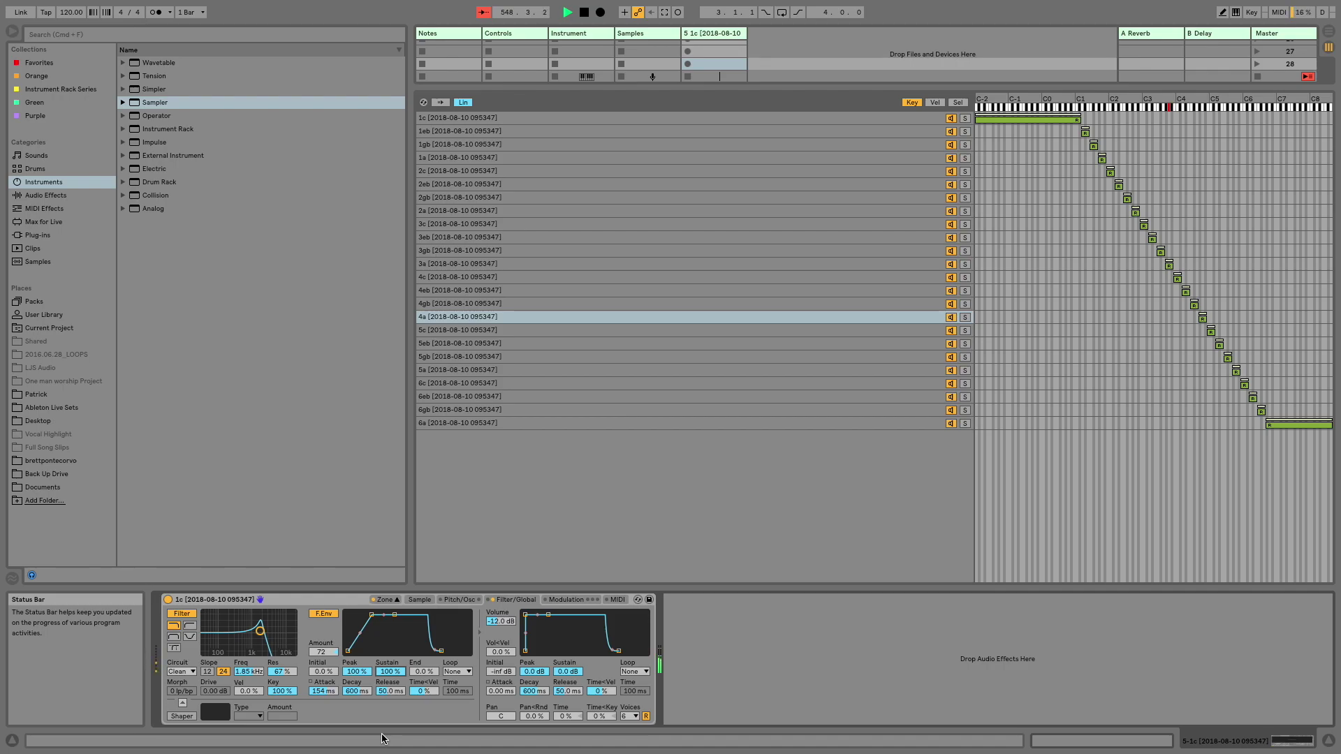
pyautogui.moveTo(389, 671); pyautogui.dragTo(389, 684)
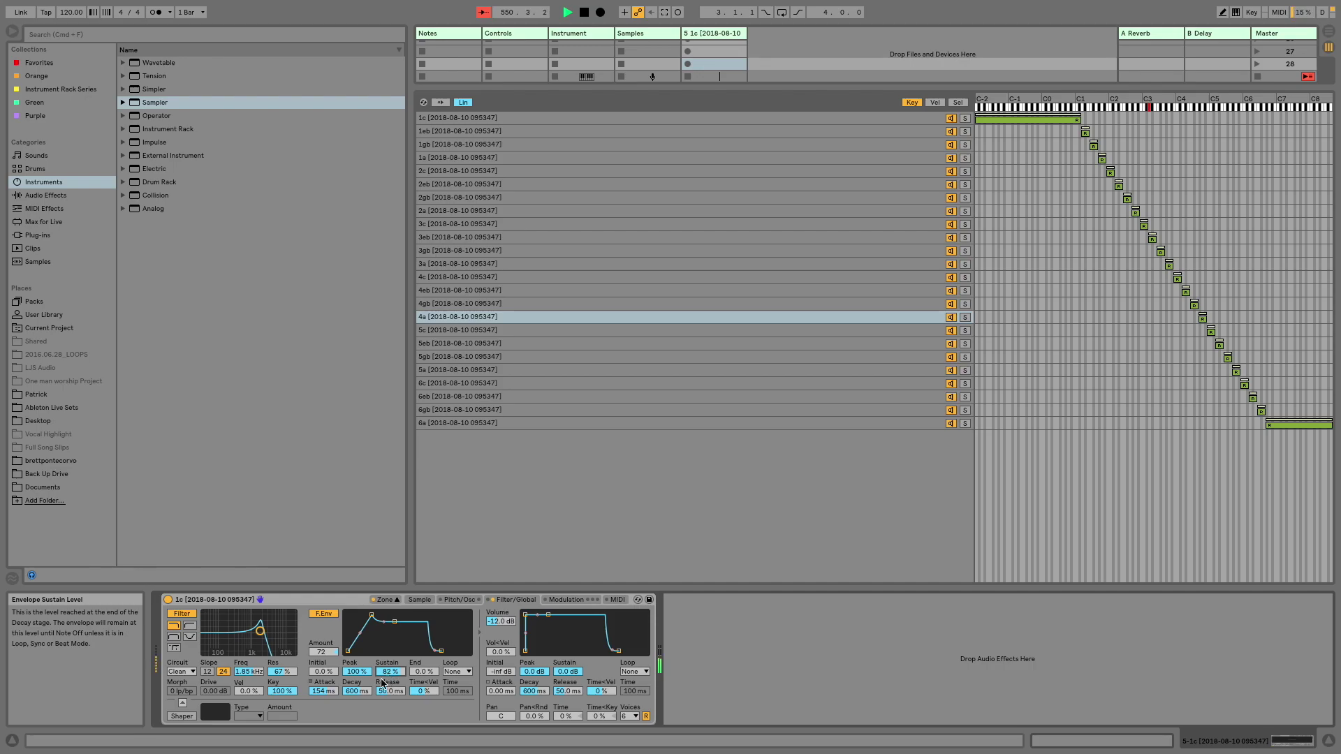
pyautogui.moveTo(281, 671); pyautogui.dragTo(249, 664)
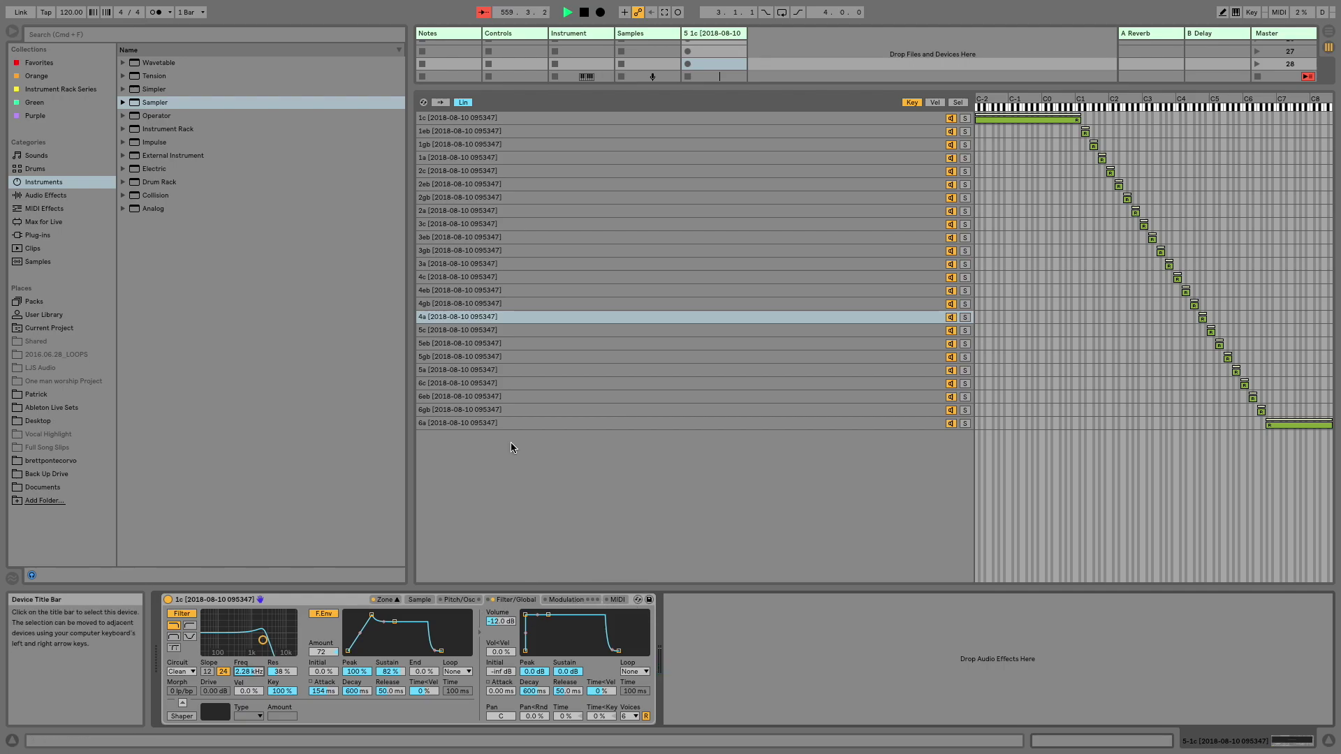
# Close the zone editor and save the Sampler as a User Library preset named "Funk wah sampled"
pyautogui.moveTo(582, 88); pyautogui.dragTo(604, 576)
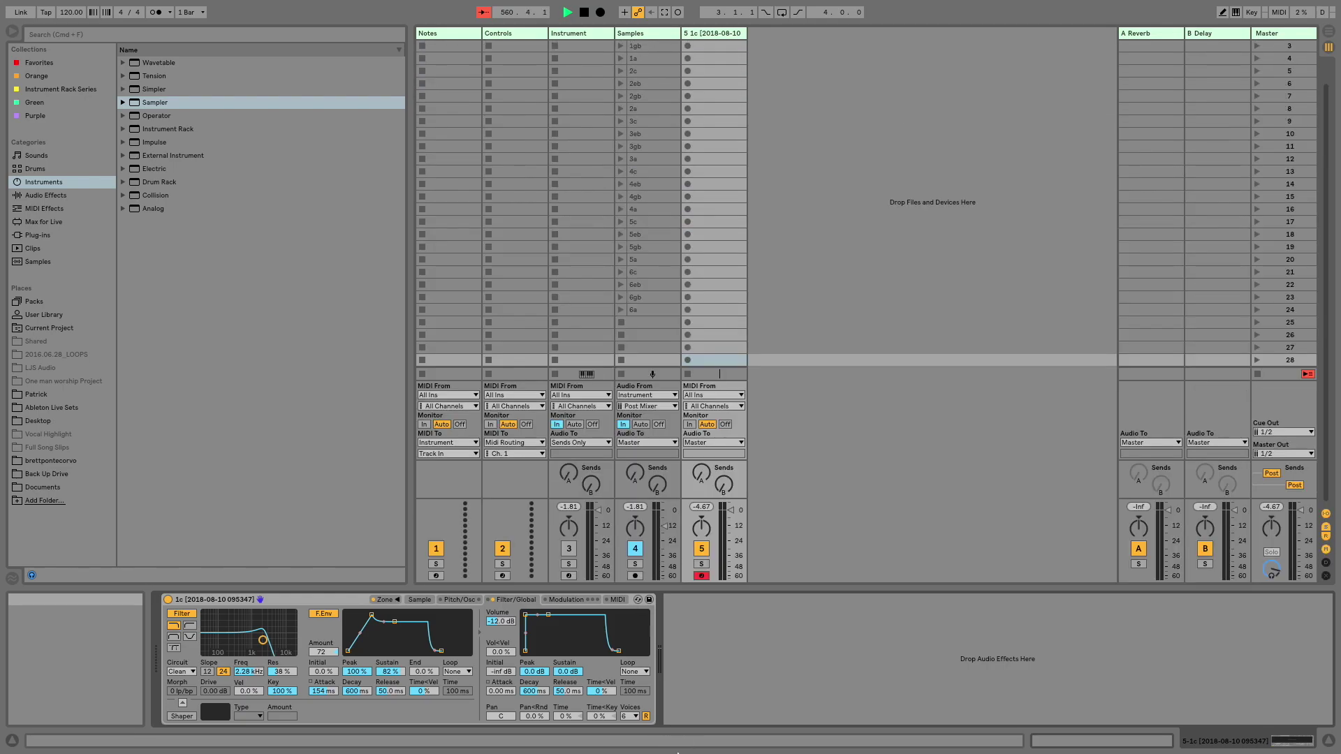
pyautogui.click(648, 600)
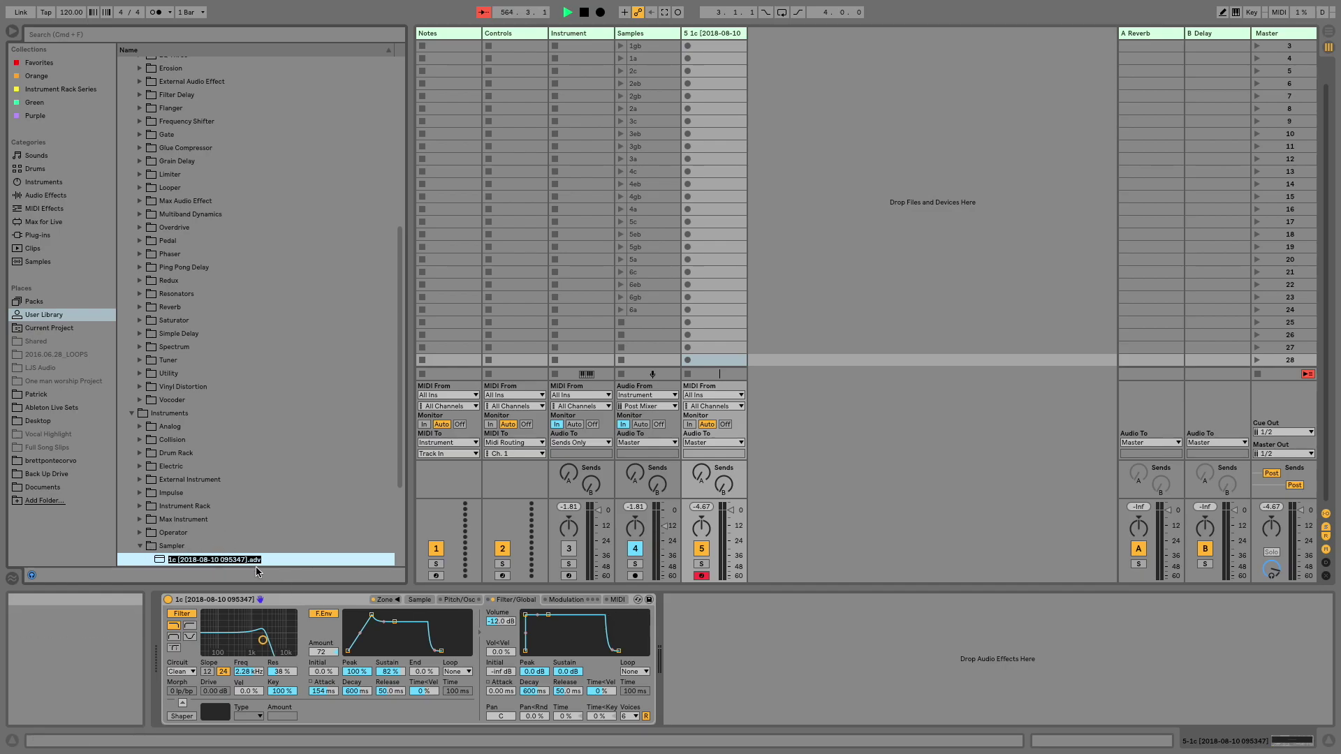
pyautogui.write('Funk wah sampled')
pyautogui.press('Return')
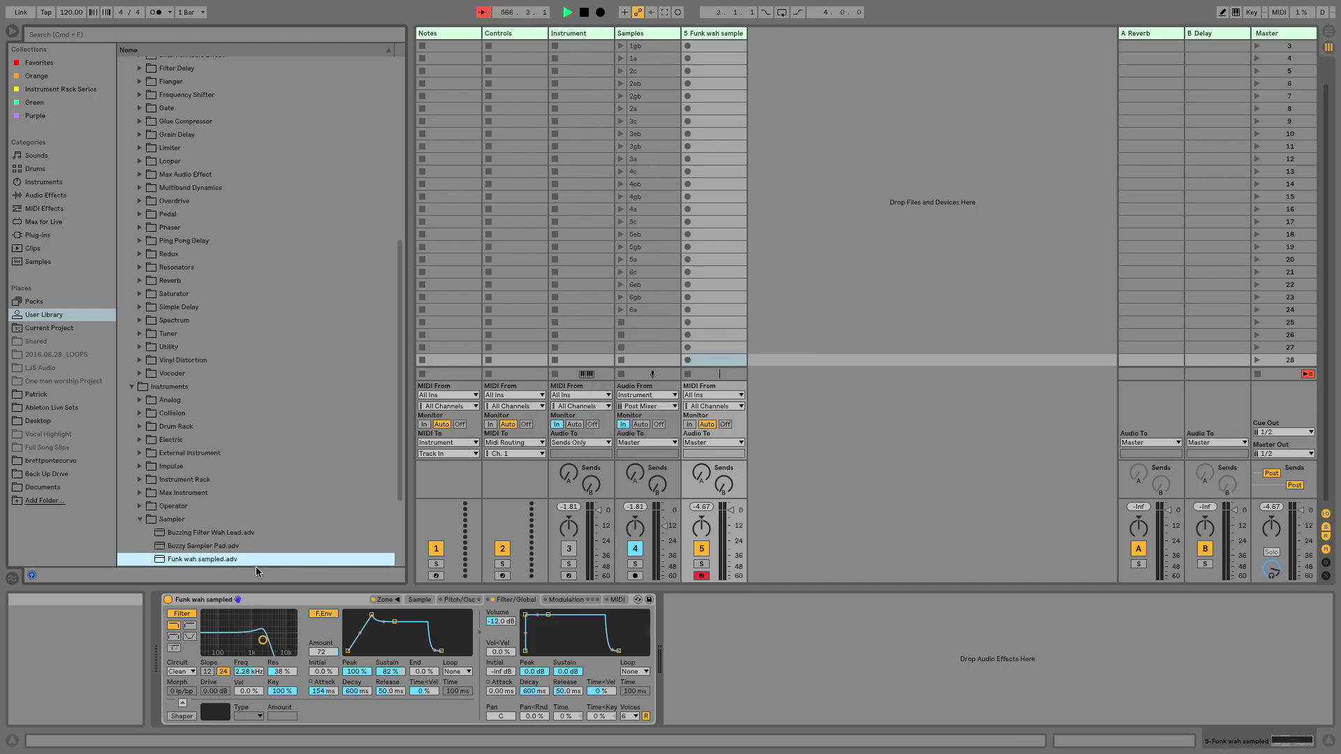